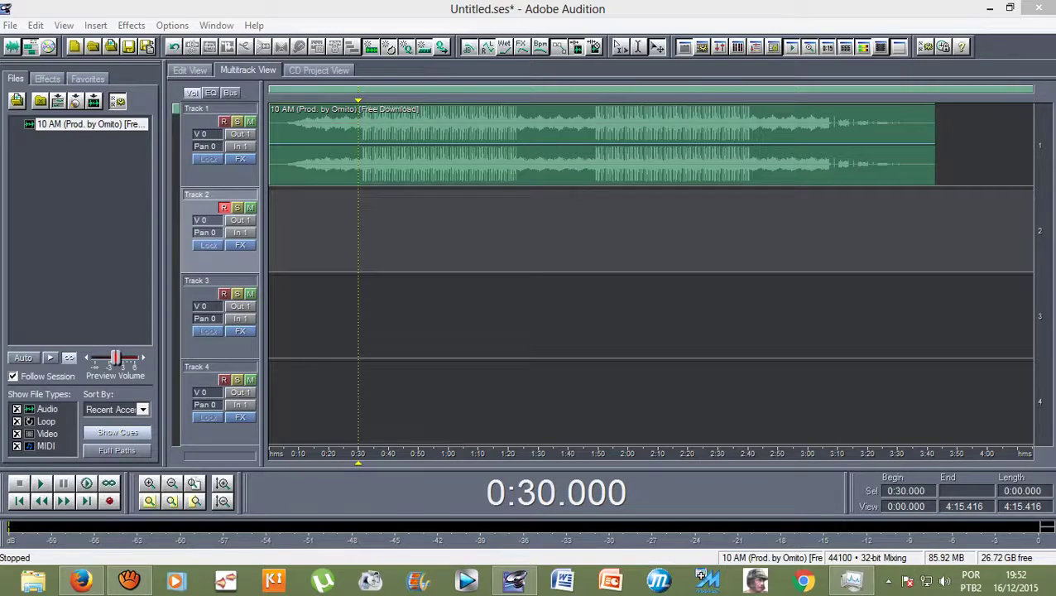
Record a take on Track 2 from the start of the session, stopping at about 1:36
{"action": "left_click", "coordinate": [347, 231]}
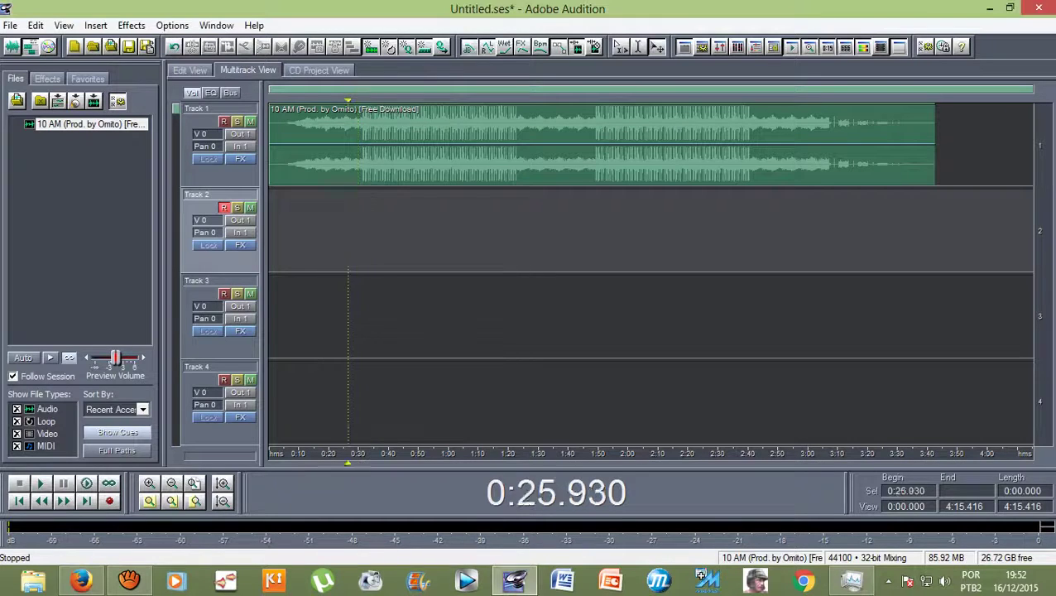
{"action": "key", "text": "Home"}
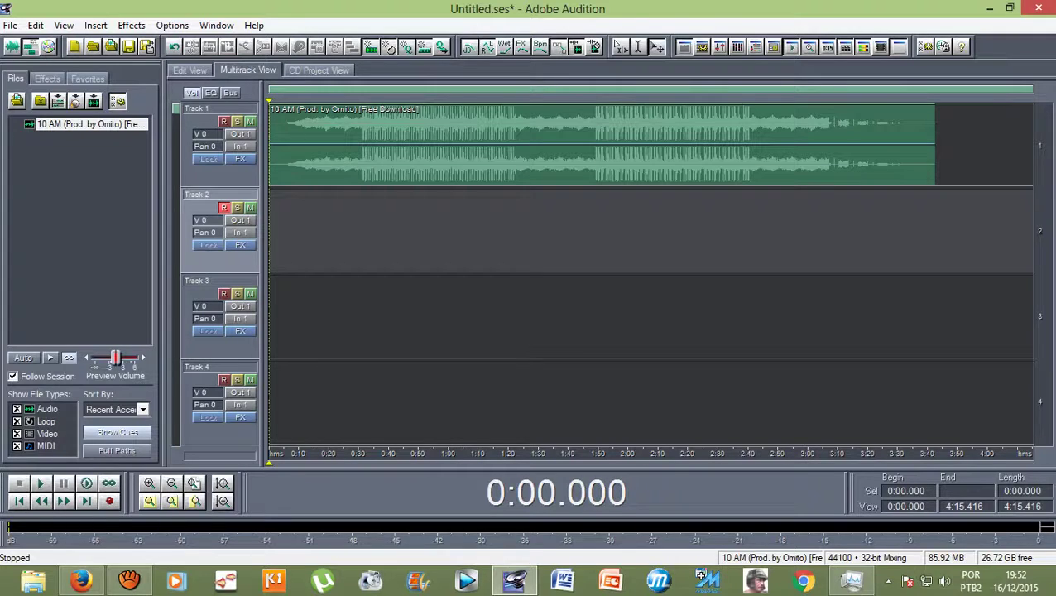
{"action": "key", "text": "shift+space"}
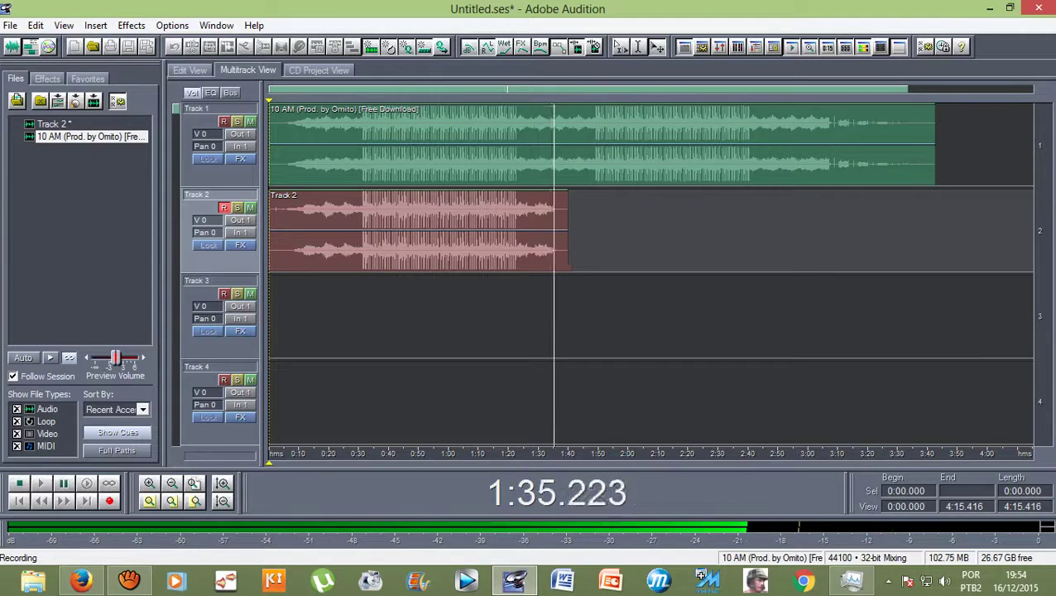
{"action": "key", "text": "space"}
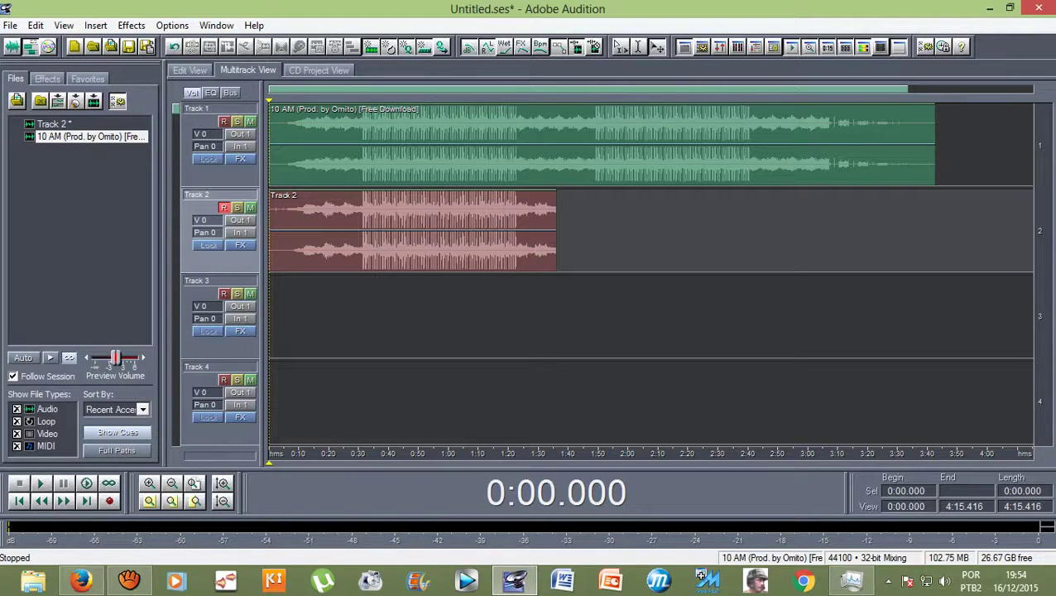
{"action": "left_click", "coordinate": [128, 580]}
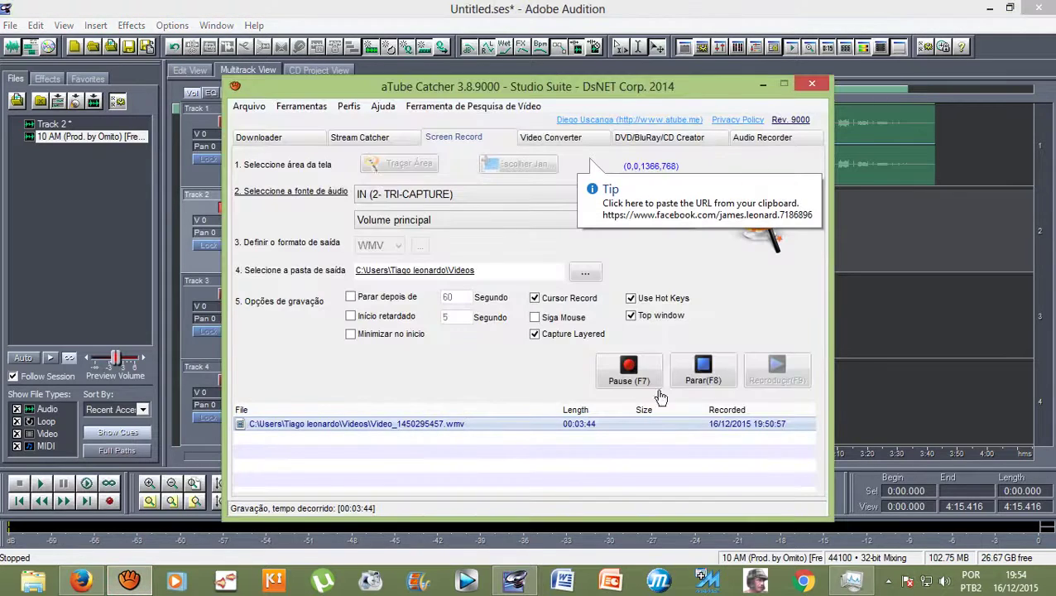
{"action": "left_click", "coordinate": [639, 372]}
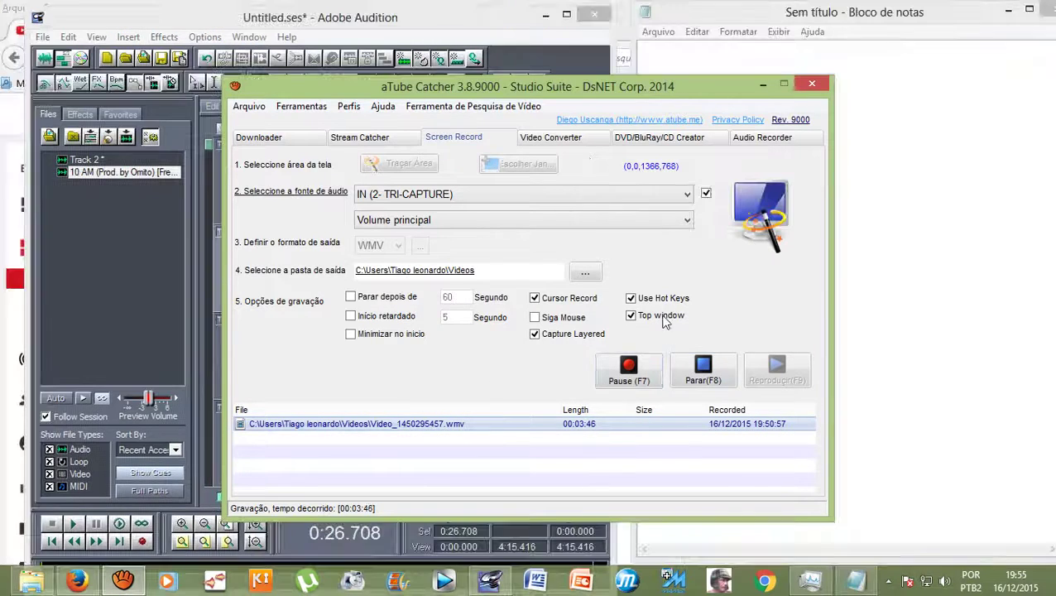
{"action": "left_click", "coordinate": [763, 85]}
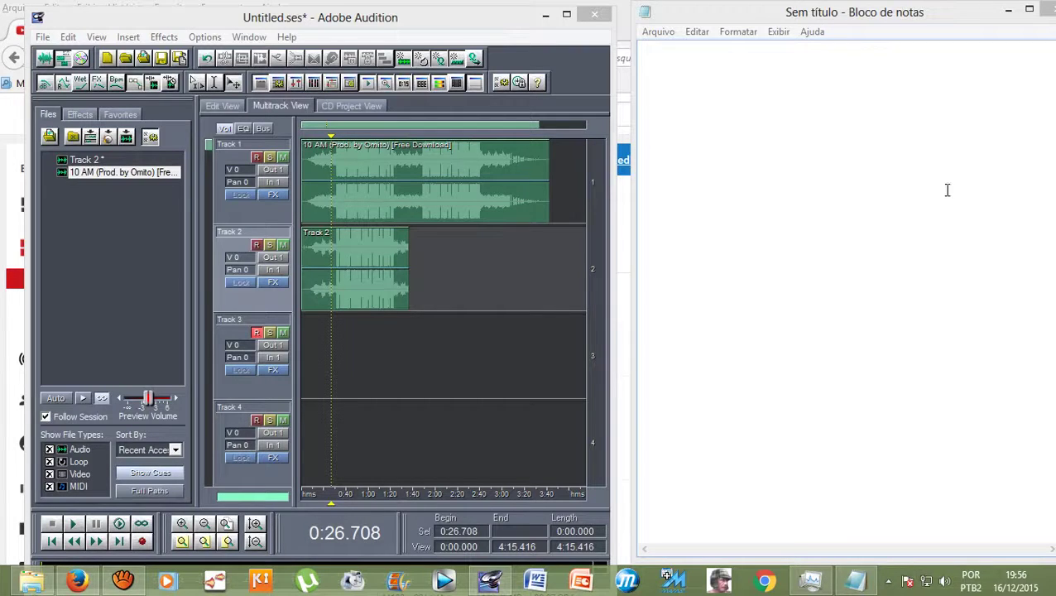
Switch back to Adobe Audition in a maximized window and play both tracks together from 0:27.227
{"action": "left_click", "coordinate": [880, 178]}
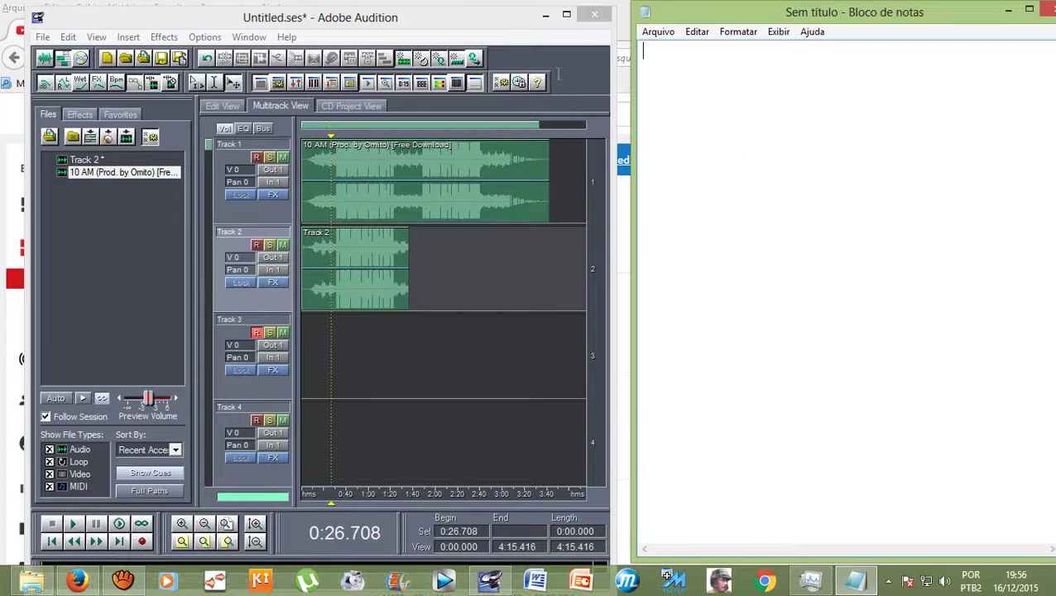
{"action": "left_click", "coordinate": [534, 15]}
{"action": "left_click", "coordinate": [566, 14]}
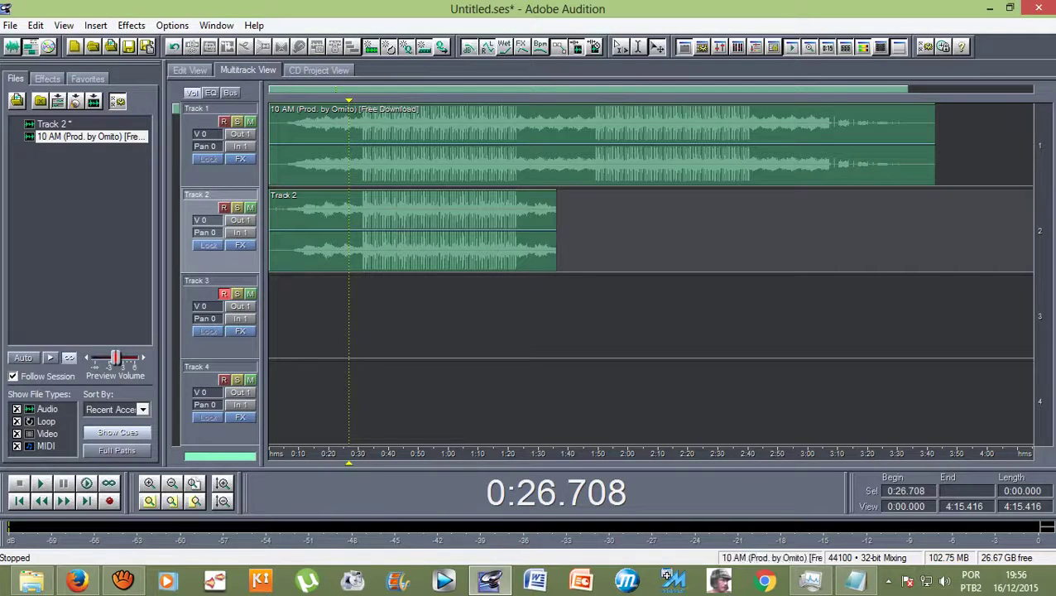
{"action": "left_click_drag", "start_coordinate": [348, 100], "coordinate": [350, 100]}
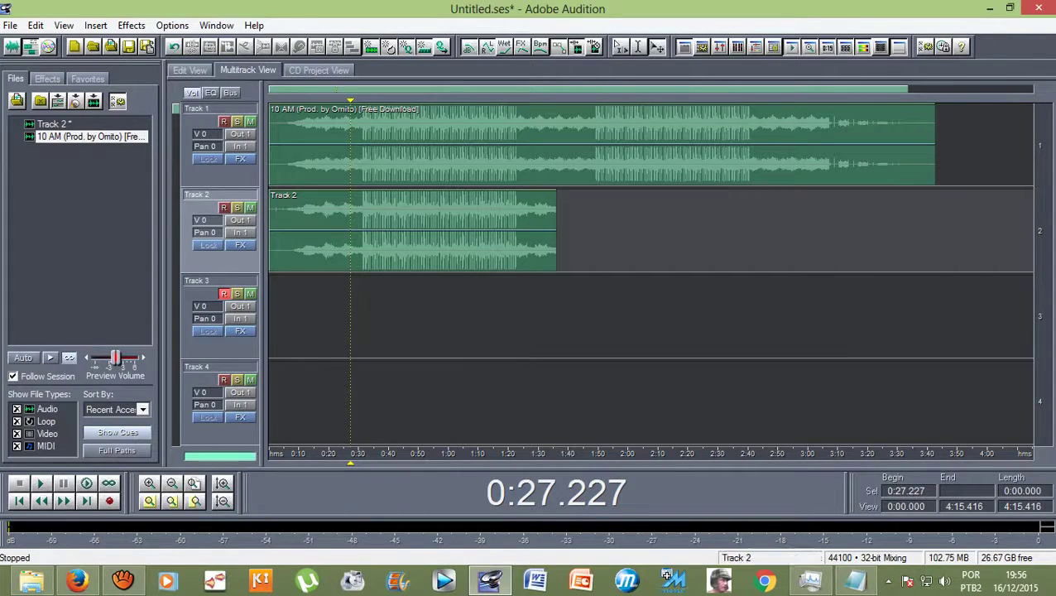
{"action": "key", "text": "space"}
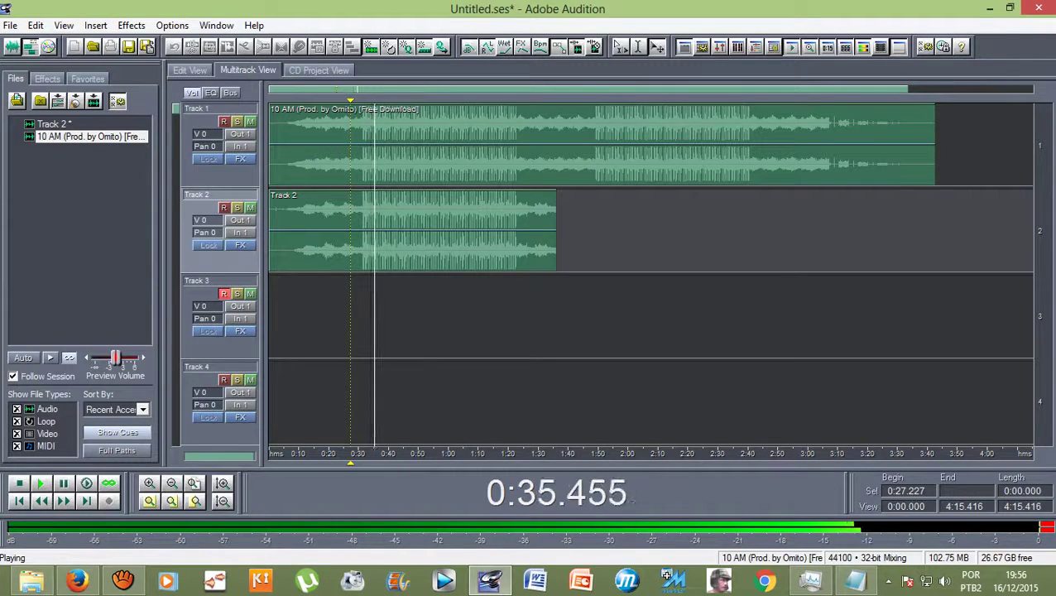
{"action": "key", "text": "space"}
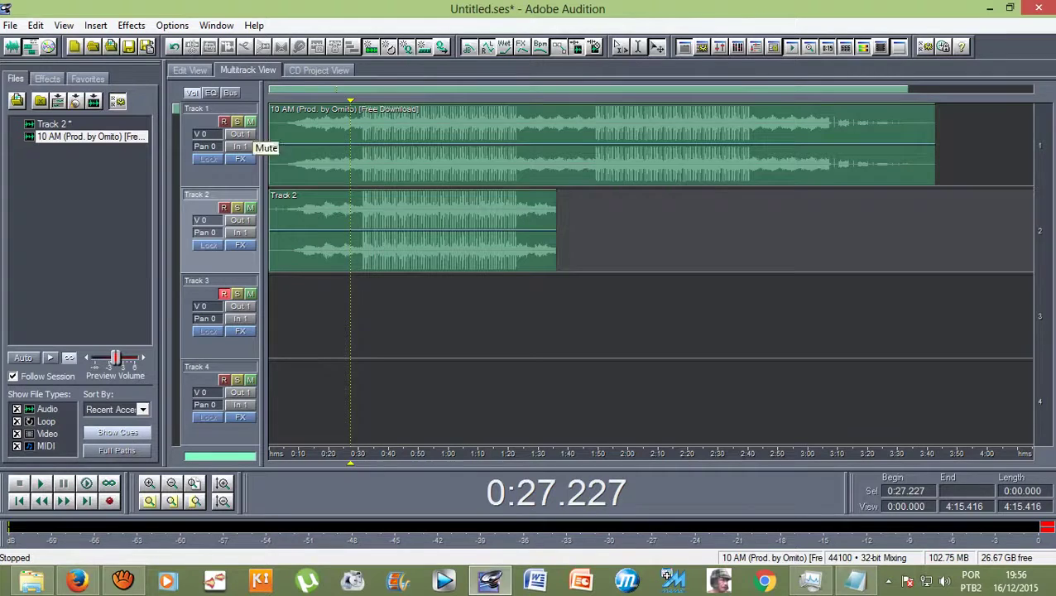
Play the session from 0:27.227 with Track 1 muted, unmuting it during playback to compare the sound
{"action": "left_click", "coordinate": [250, 122]}
{"action": "key", "text": "space"}
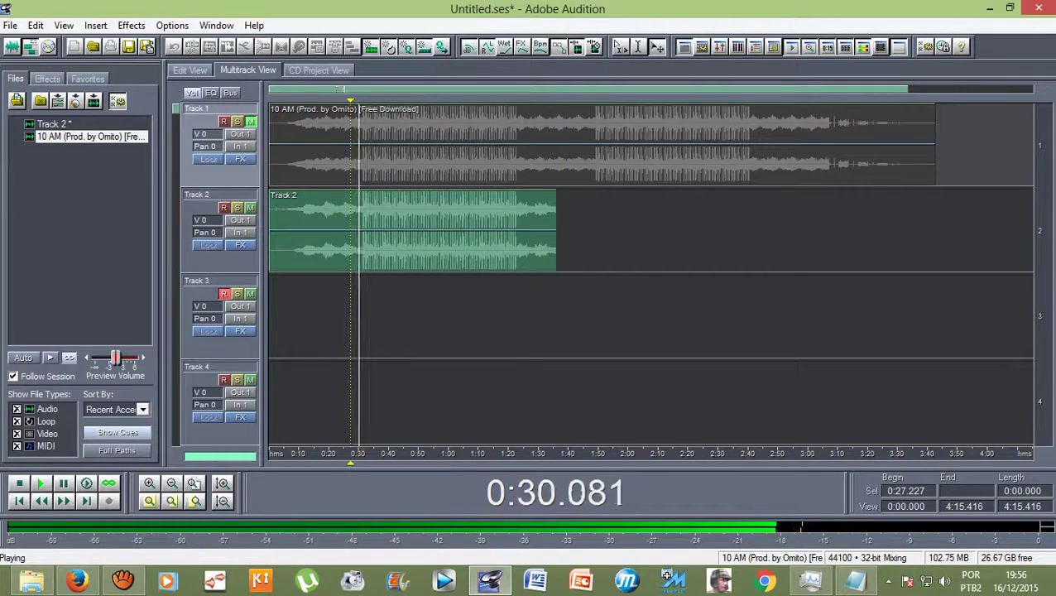
{"action": "left_click", "coordinate": [250, 122]}
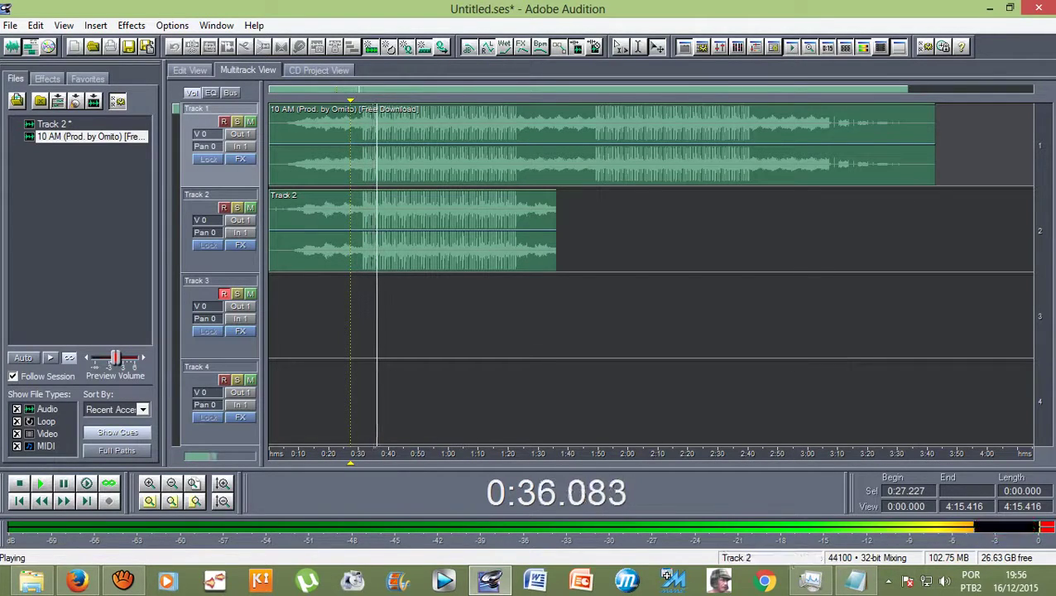
{"action": "key", "text": "space"}
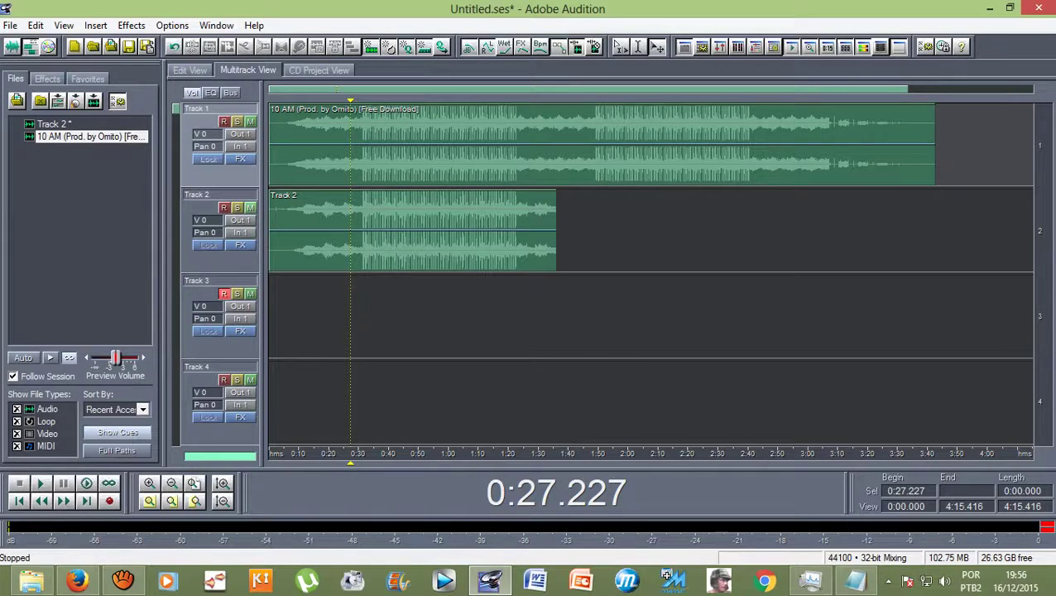
Mute Track 2, record about 16 seconds onto Track 3 from 0:27.227, and play the take back
{"action": "left_click", "coordinate": [250, 207]}
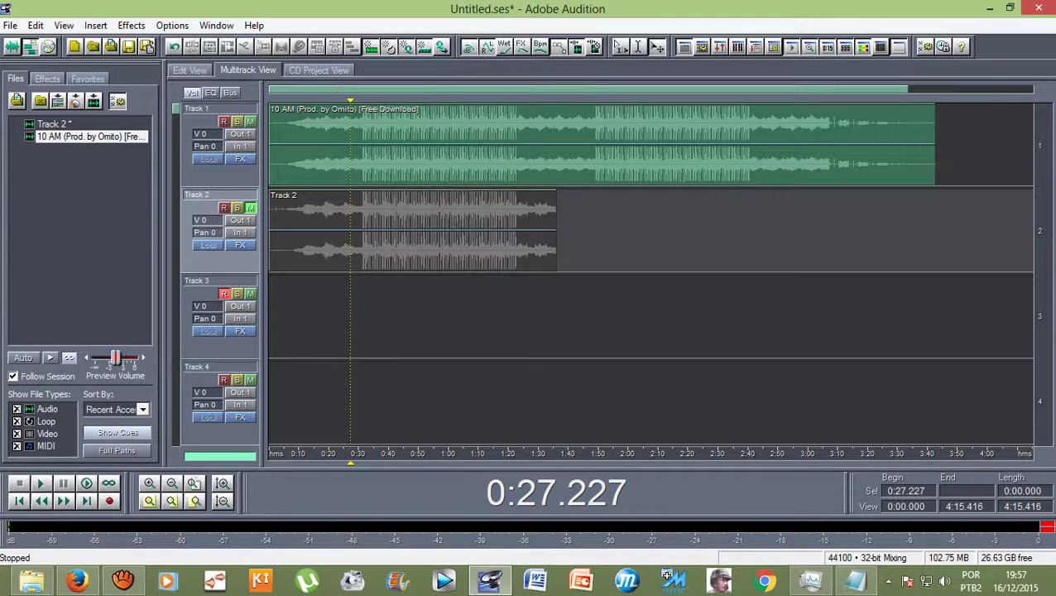
{"action": "left_click", "coordinate": [109, 501]}
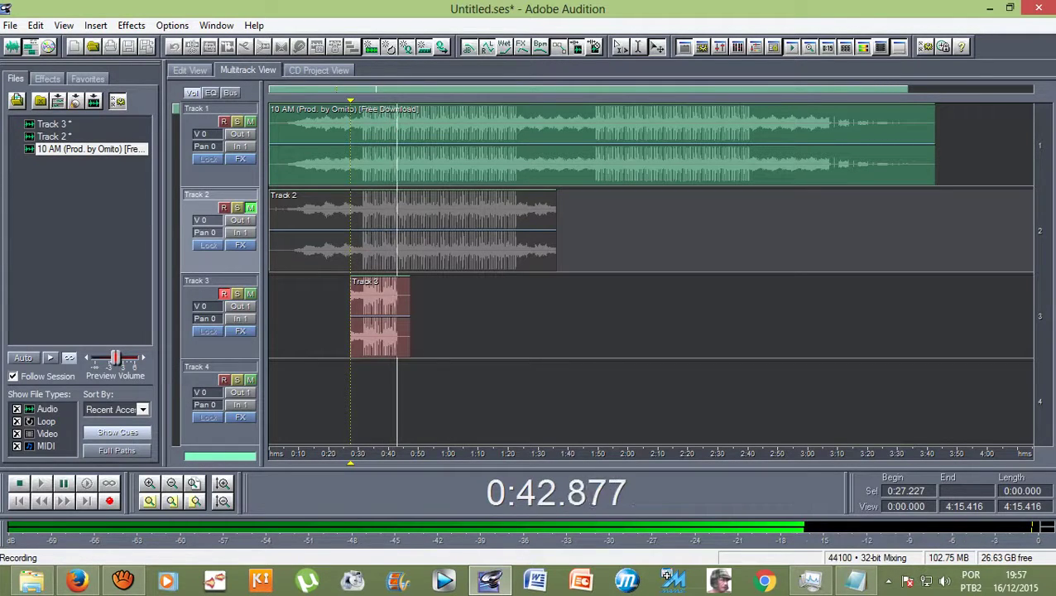
{"action": "key", "text": "space"}
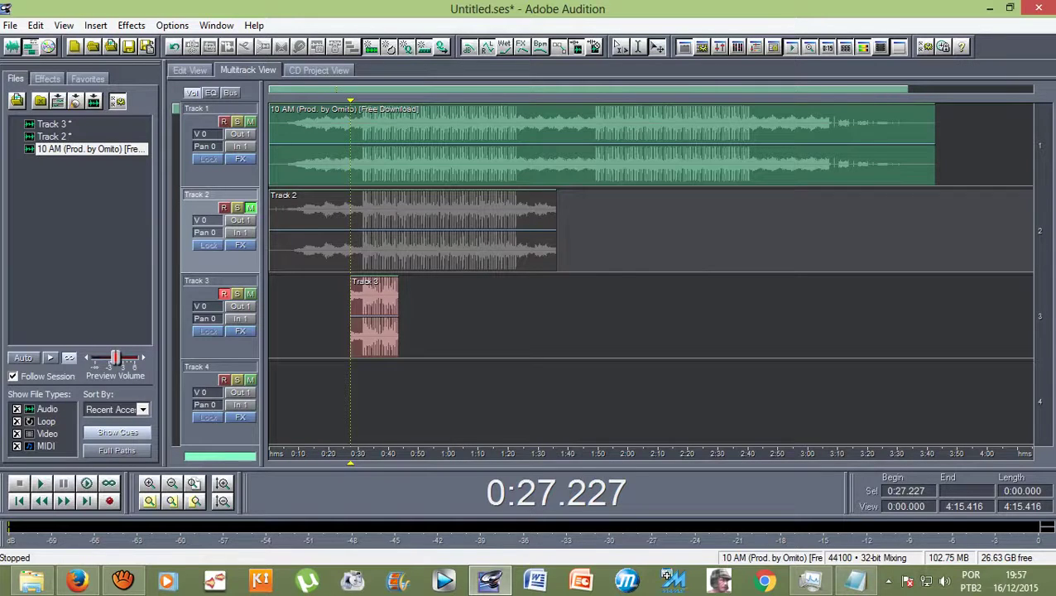
{"action": "key", "text": "space"}
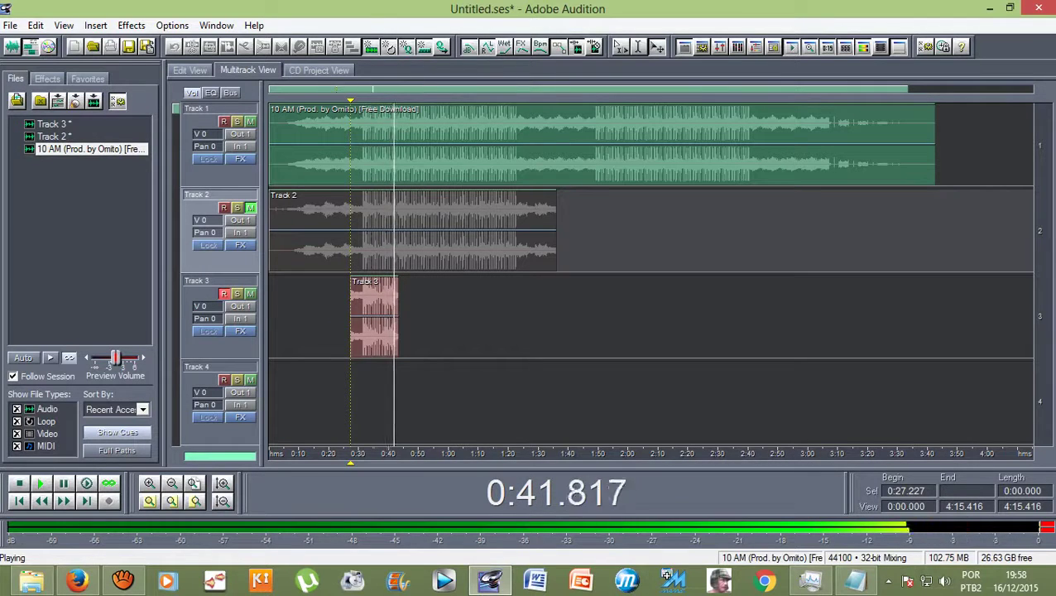
{"action": "key", "text": "space"}
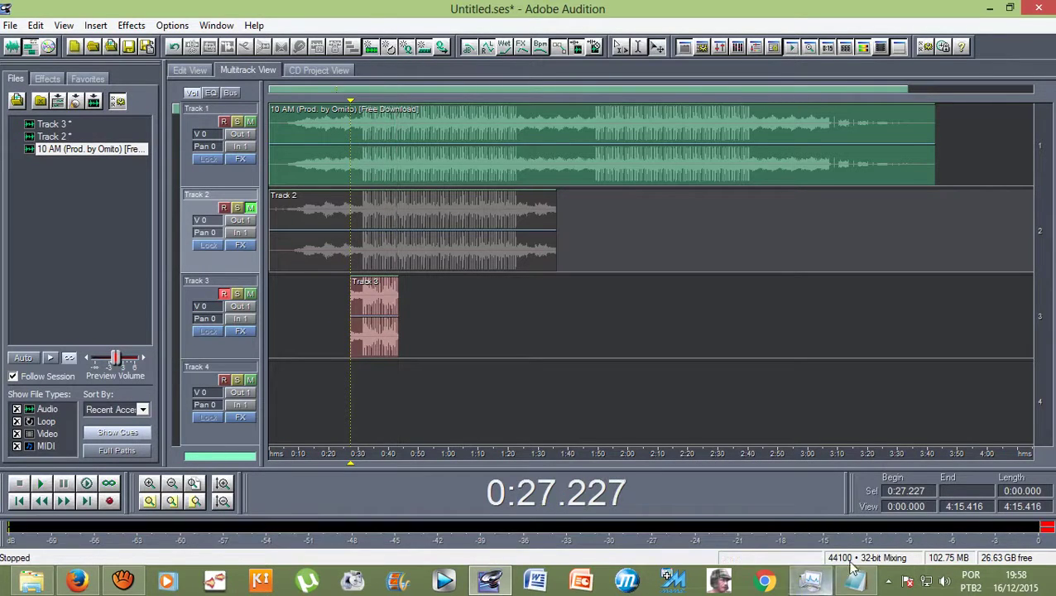
Restore the Audition window to its smaller size and write the first lyric line "ACREDITO QUE O AMOR" in Notepad
{"action": "left_click", "coordinate": [1009, 8]}
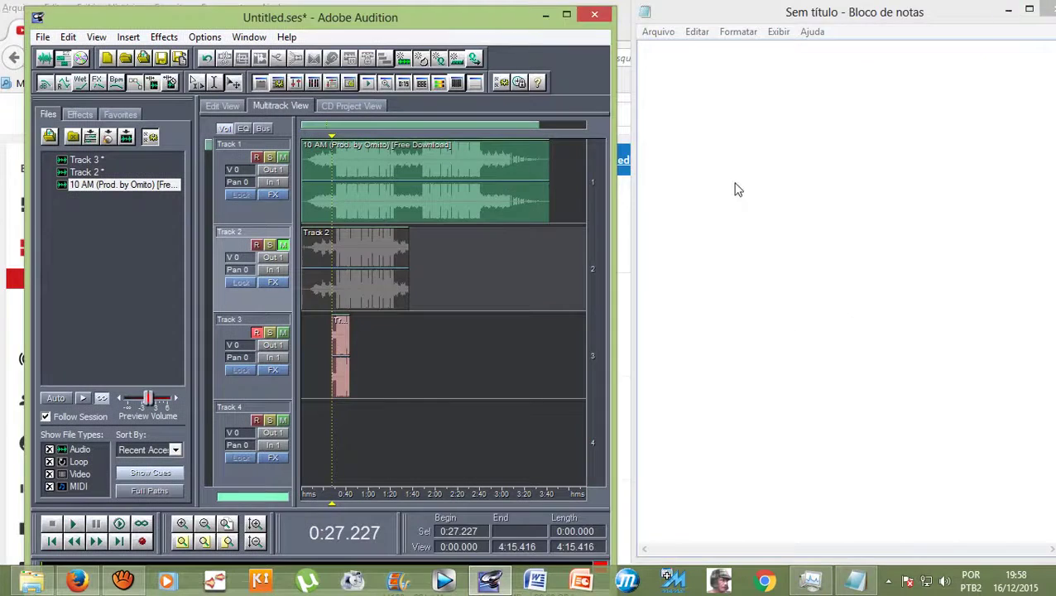
{"action": "left_click", "coordinate": [724, 160]}
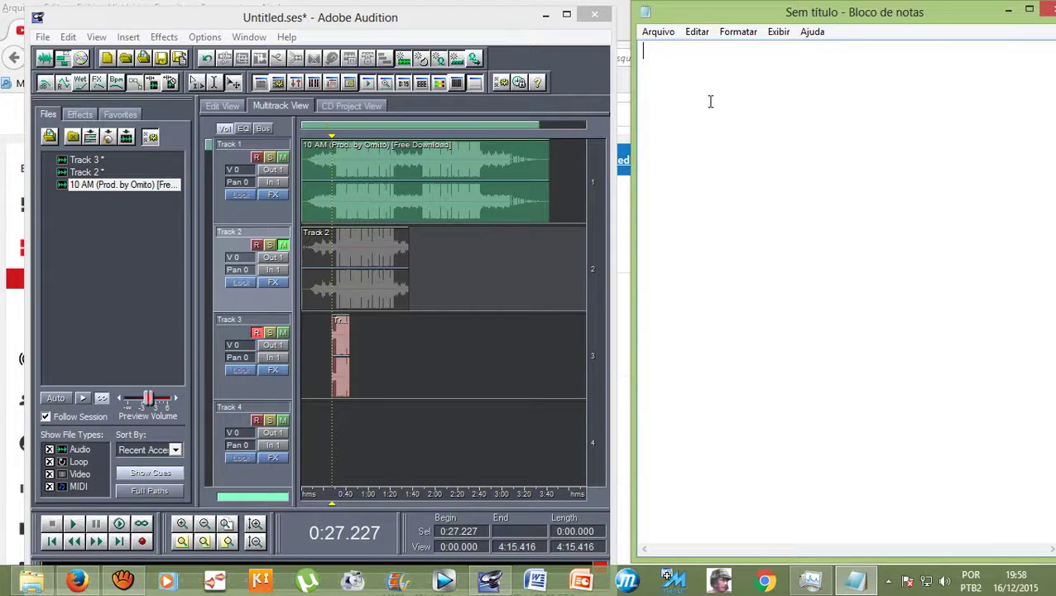
{"action": "type", "text": "acredito"}
{"action": "key", "text": "BackSpace"}
{"action": "key", "text": "BackSpace"}
{"action": "key", "text": "BackSpace"}
{"action": "key", "text": "BackSpace"}
{"action": "key", "text": "BackSpace"}
{"action": "key", "text": "BackSpace"}
{"action": "key", "text": "BackSpace"}
{"action": "key", "text": "BackSpace"}
{"action": "type", "text": "ACREDITO"}
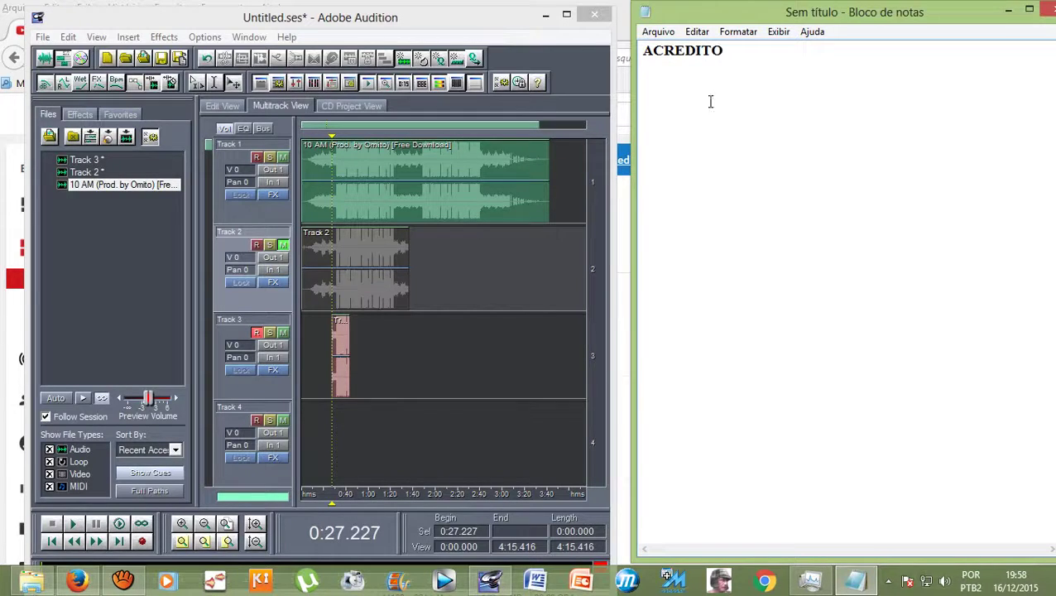
{"action": "type", "text": " QUE O AMOR"}
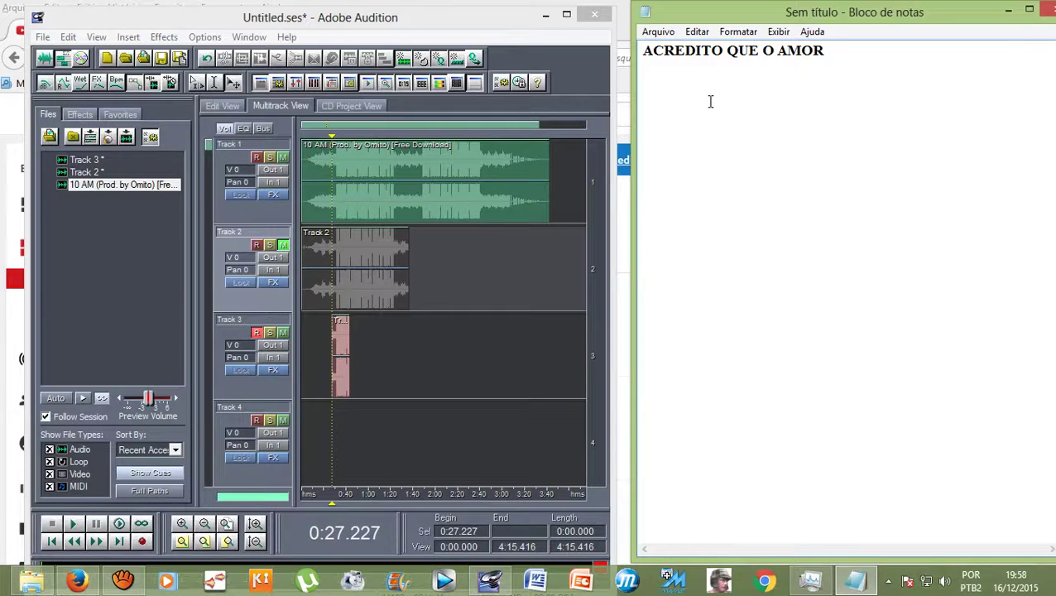
Add a second lyric line reading "NEM SEMPRE ME FAZ TÃO BEM"
{"action": "type", "text": "NEM SEM"}
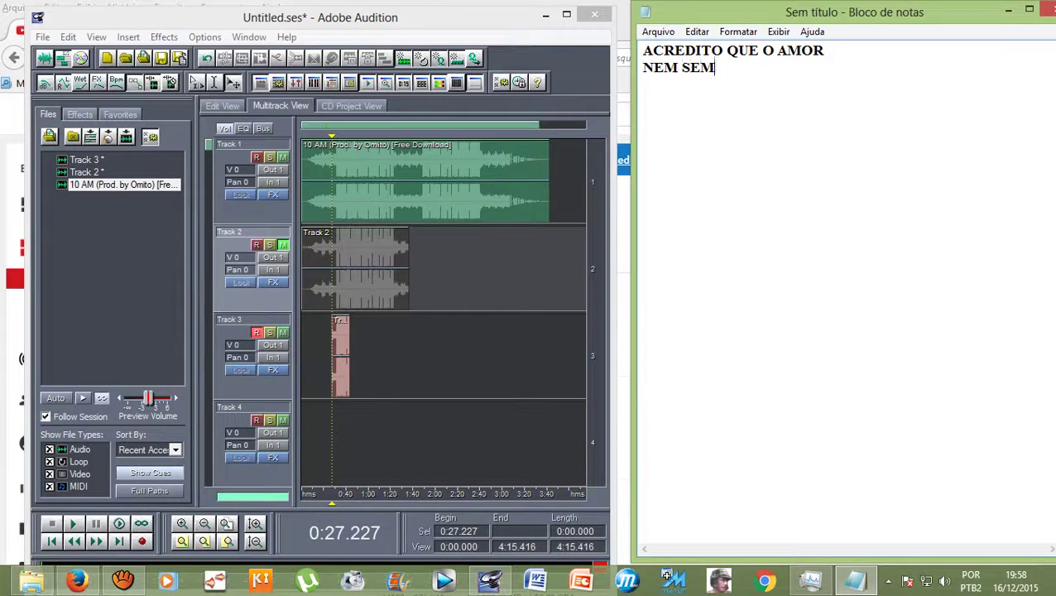
{"action": "type", "text": "PRE ME "}
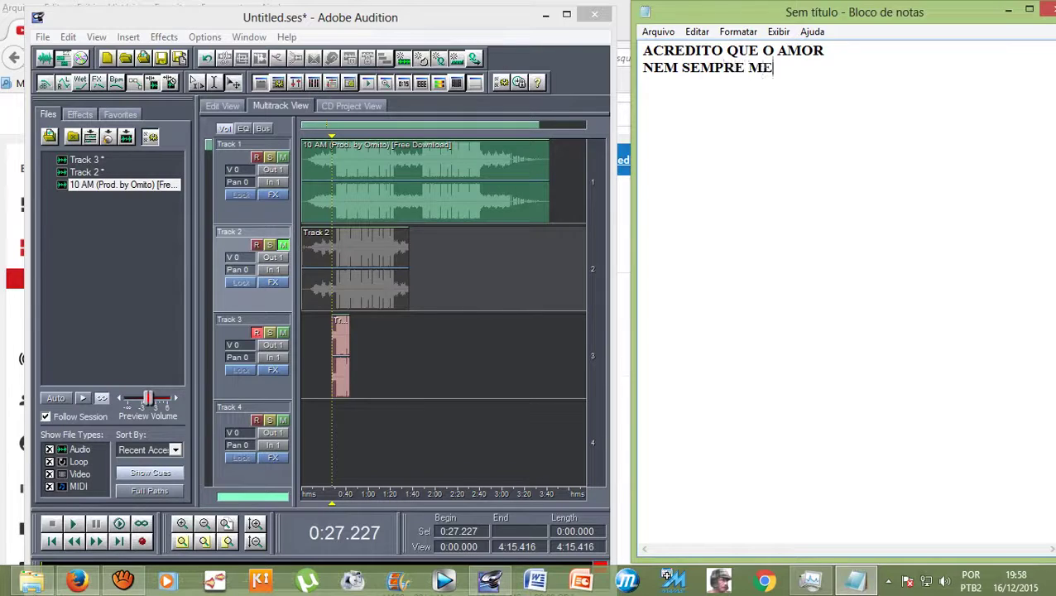
{"action": "type", "text": "FAZ TÃO V"}
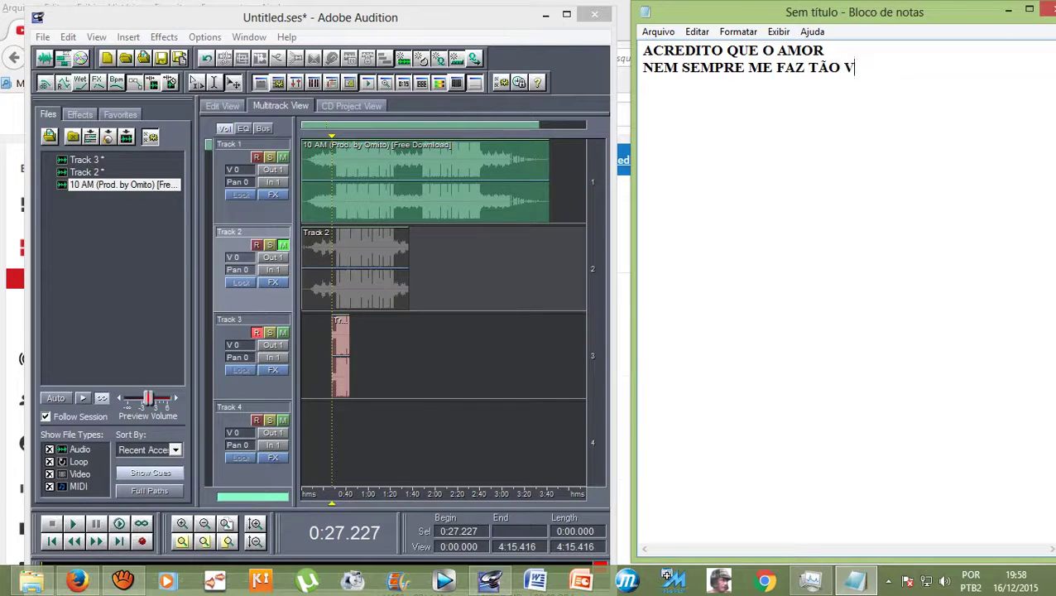
{"action": "key", "text": "BackSpace"}
{"action": "type", "text": "BEM"}
Reword the second lyric line to "NEM SEMPRE PODE FAZER BEM"
{"action": "left_click", "coordinate": [752, 73]}
{"action": "key", "text": "Delete"}
{"action": "key", "text": "Delete"}
{"action": "key", "text": "Delete"}
{"action": "key", "text": "Delete"}
{"action": "key", "text": "Delete"}
{"action": "key", "text": "Delete"}
{"action": "key", "text": "Delete"}
{"action": "key", "text": "Delete"}
{"action": "key", "text": "Delete"}
{"action": "key", "text": "Delete"}
{"action": "key", "text": "Delete"}
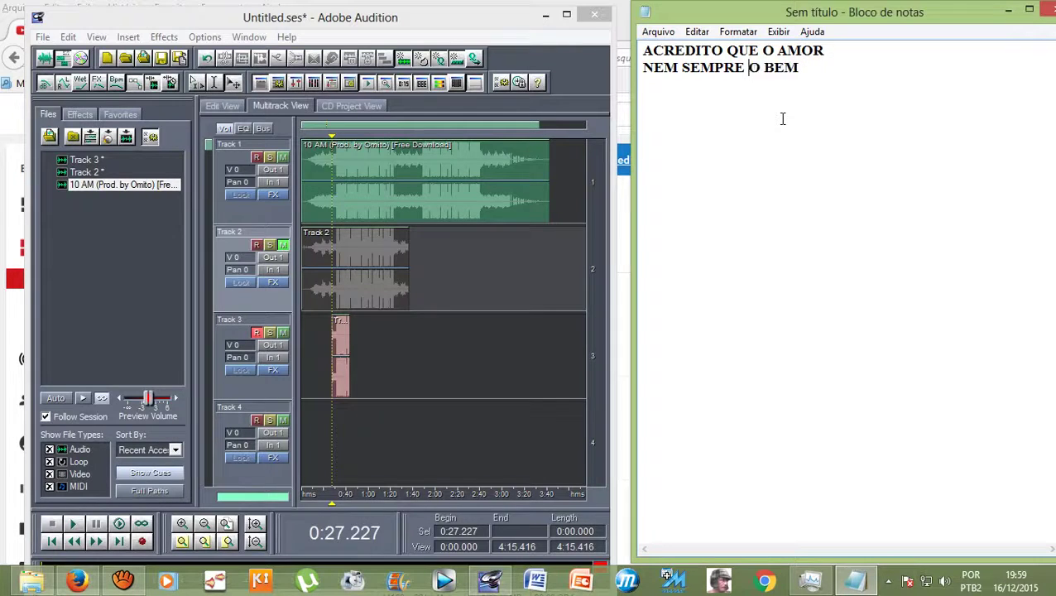
{"action": "type", "text": "PODE"}
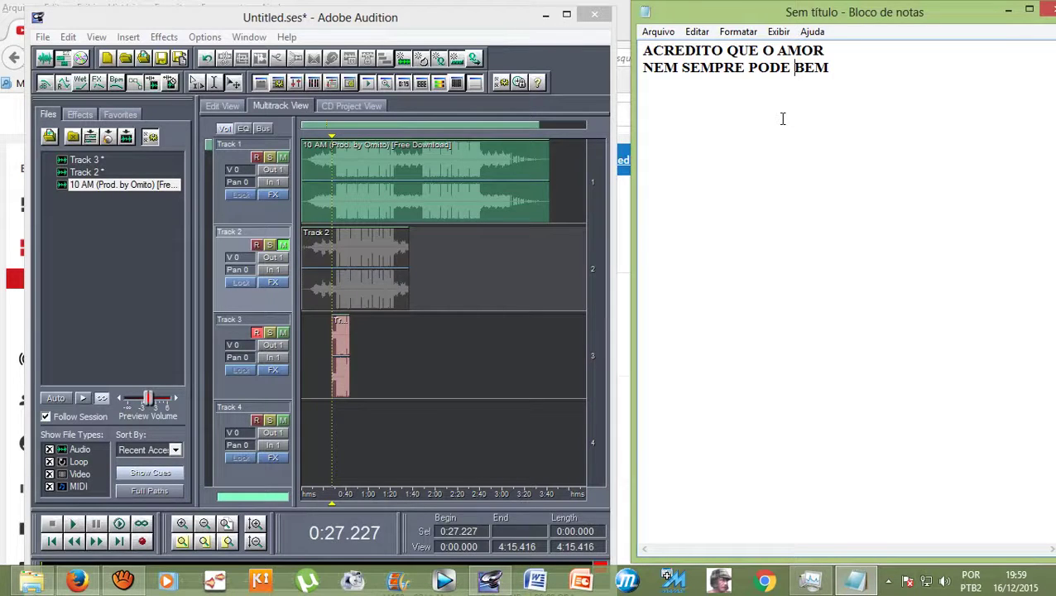
{"action": "type", "text": "FAZER"}
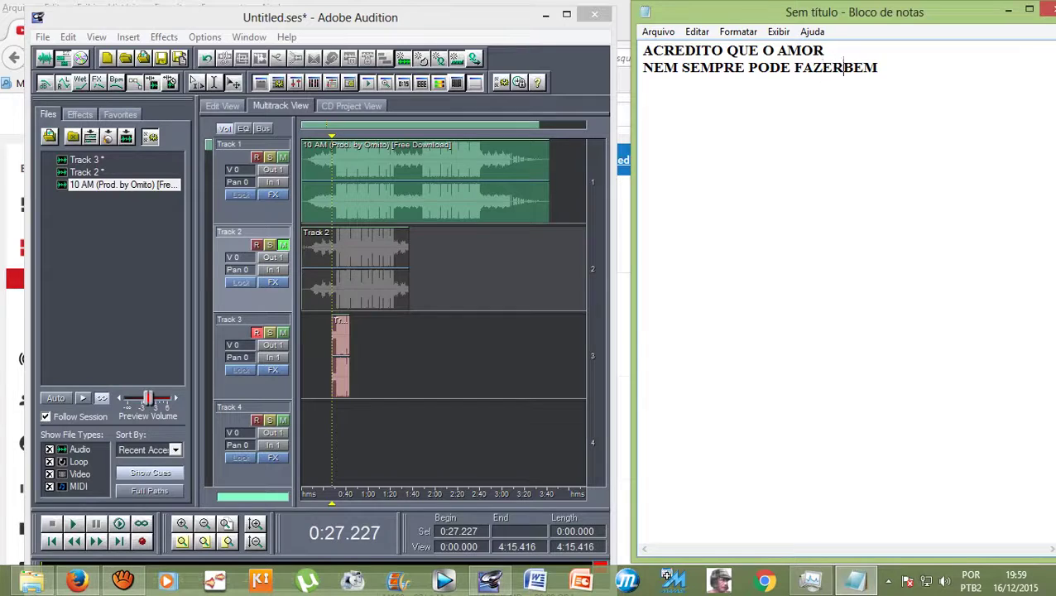
{"action": "key", "text": "Right"}
{"action": "key", "text": "Right"}
{"action": "key", "text": "Right"}
Write "QUANDO SE AMA DEMAIS UM OUTRO ALGUÉM" as the third lyric line, joined onto a single line
{"action": "key", "text": "Return"}
{"action": "type", "text": "QUANDO SE AMA"}
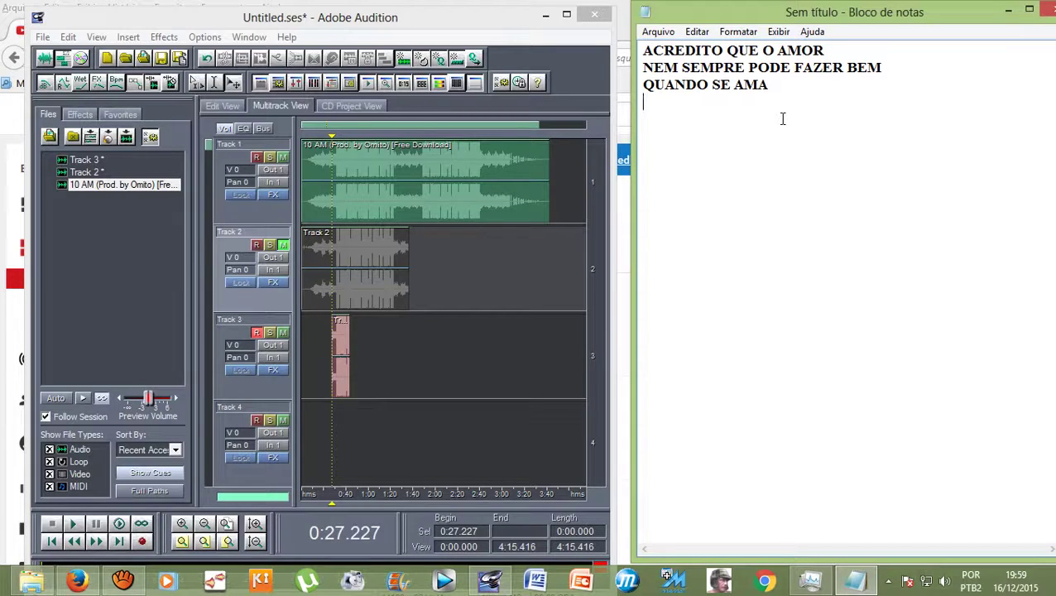
{"action": "type", "text": "DEMAIS "}
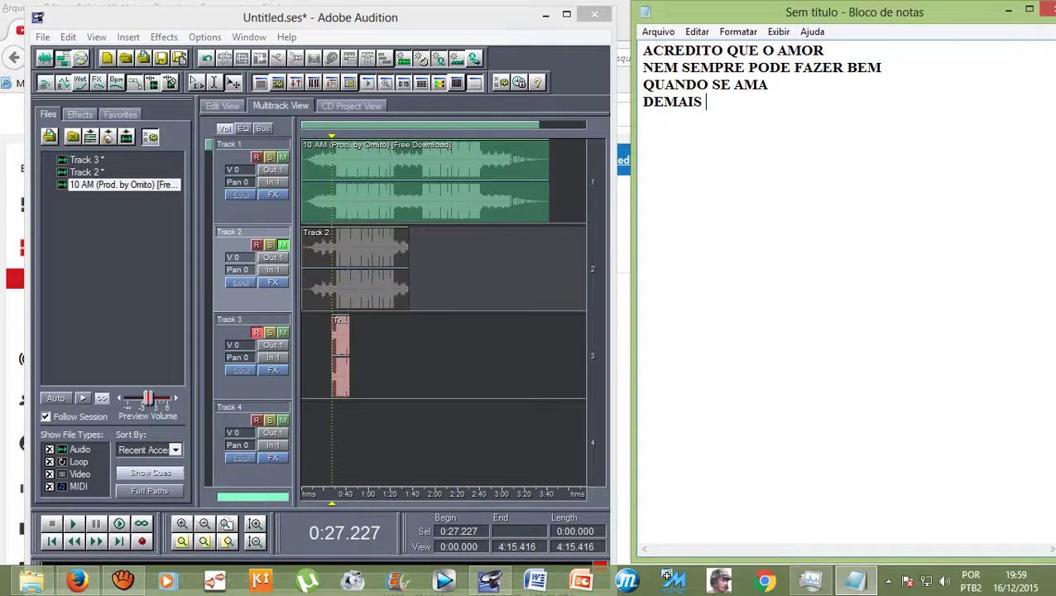
{"action": "type", "text": "UM OUT"}
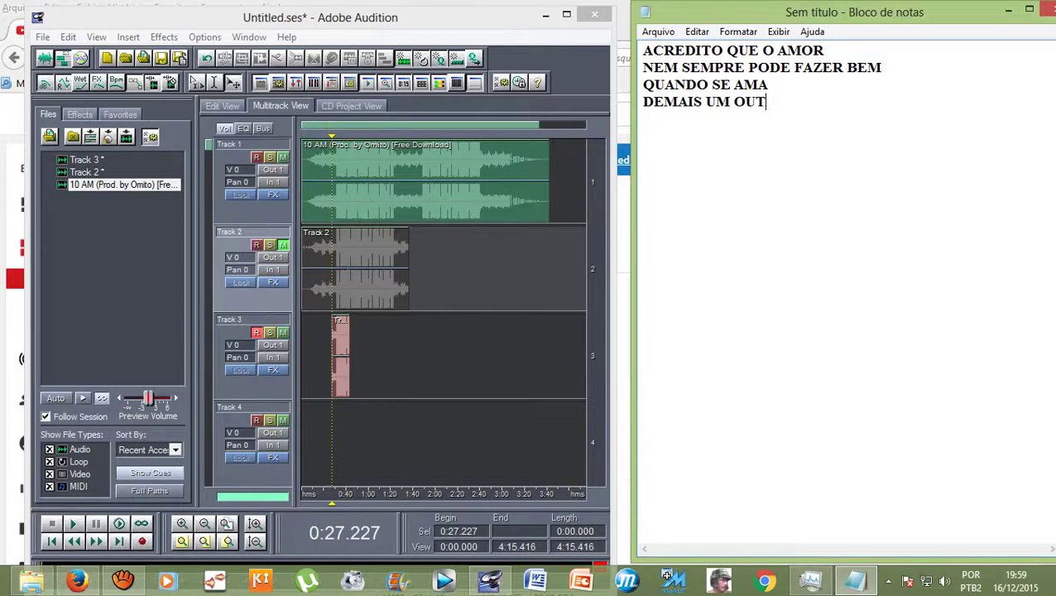
{"action": "type", "text": "RO ALGU"}
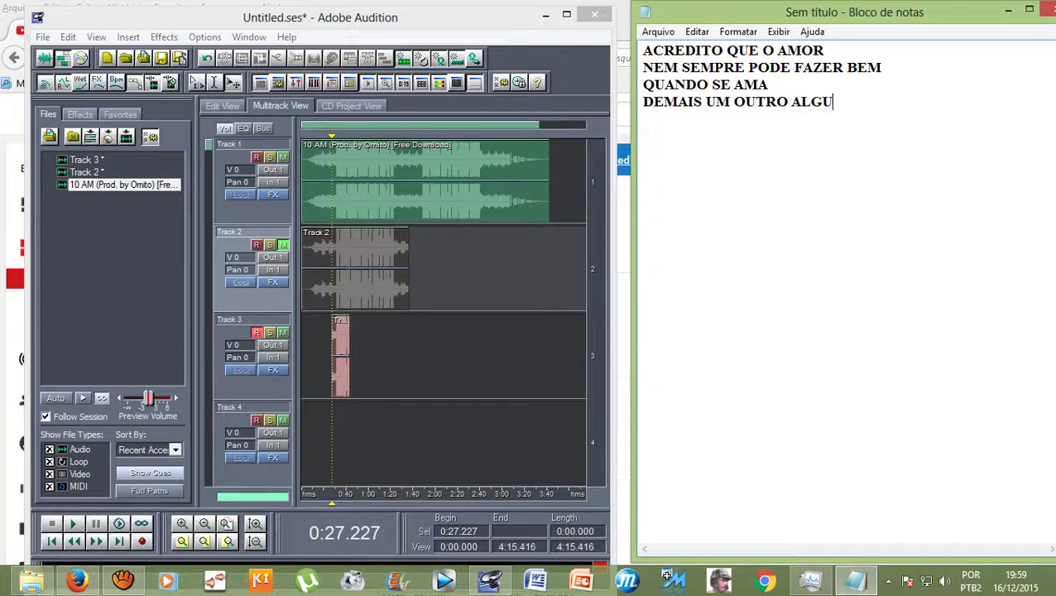
{"action": "type", "text": "ÉM"}
{"action": "key", "text": "Delete"}
{"action": "left_click", "coordinate": [832, 85]}
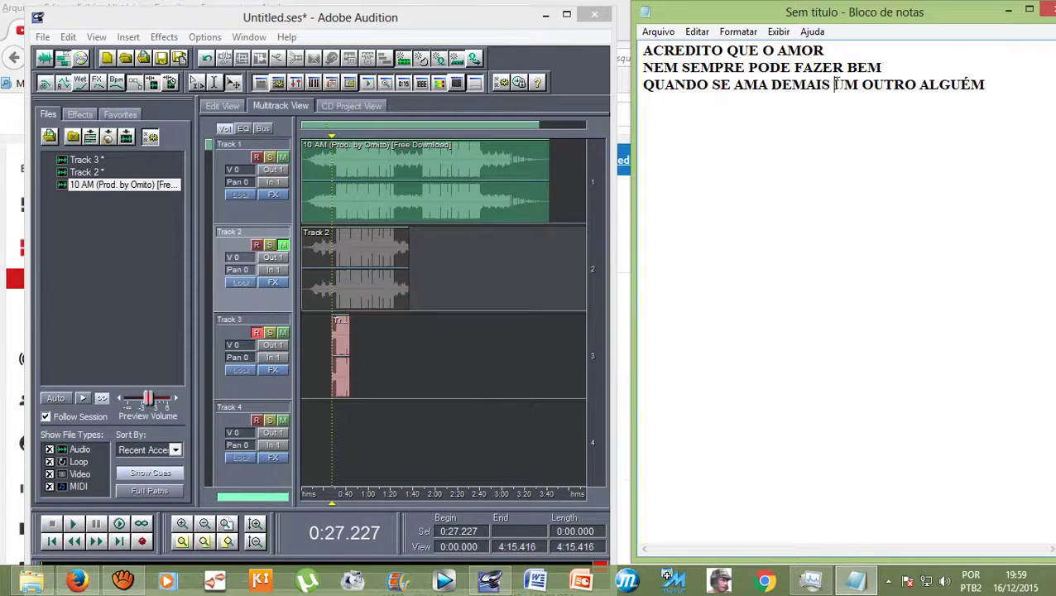
Break the third lyric line after "DEMAIS" so "UM OUTRO ALGUÉM" forms a fourth line
{"action": "key", "text": "Return"}
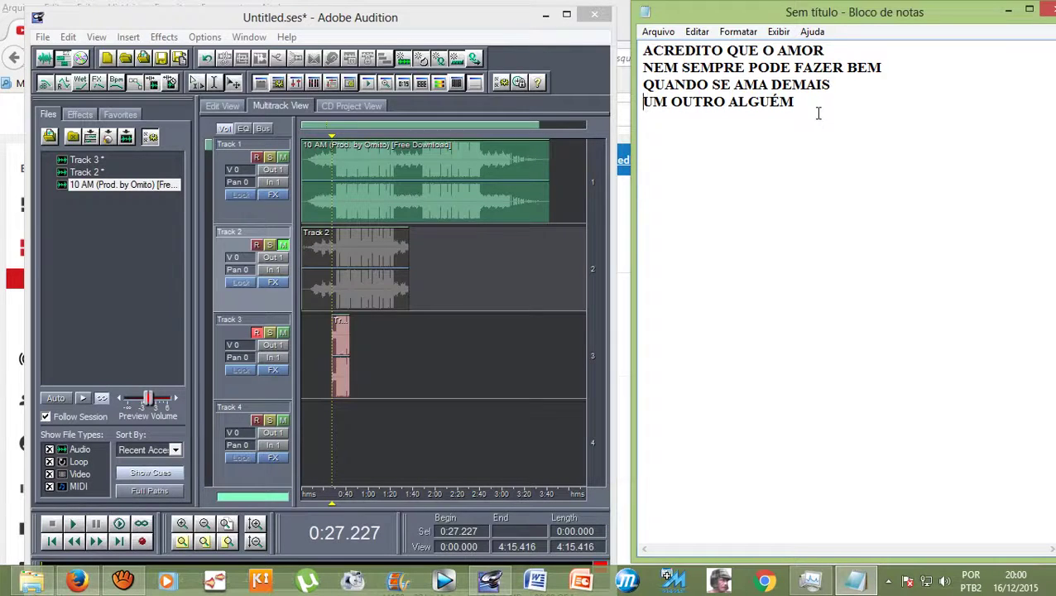
In Audition, mute and disarm Track 3, arm Track 4 and record a new take on it from 0:27.227
{"action": "left_click", "coordinate": [283, 332]}
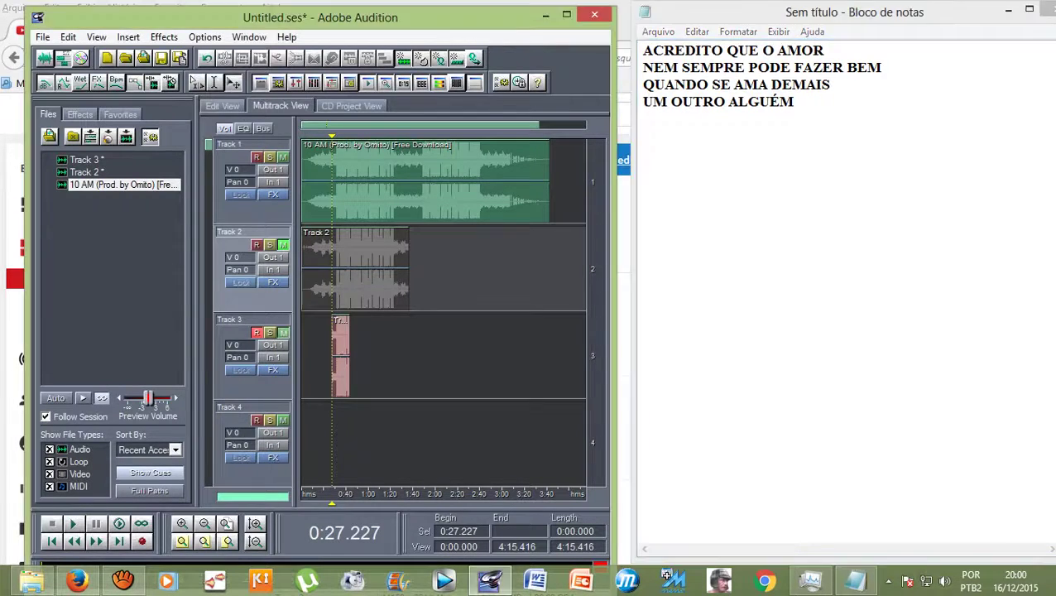
{"action": "left_click", "coordinate": [256, 419]}
{"action": "left_click", "coordinate": [256, 332]}
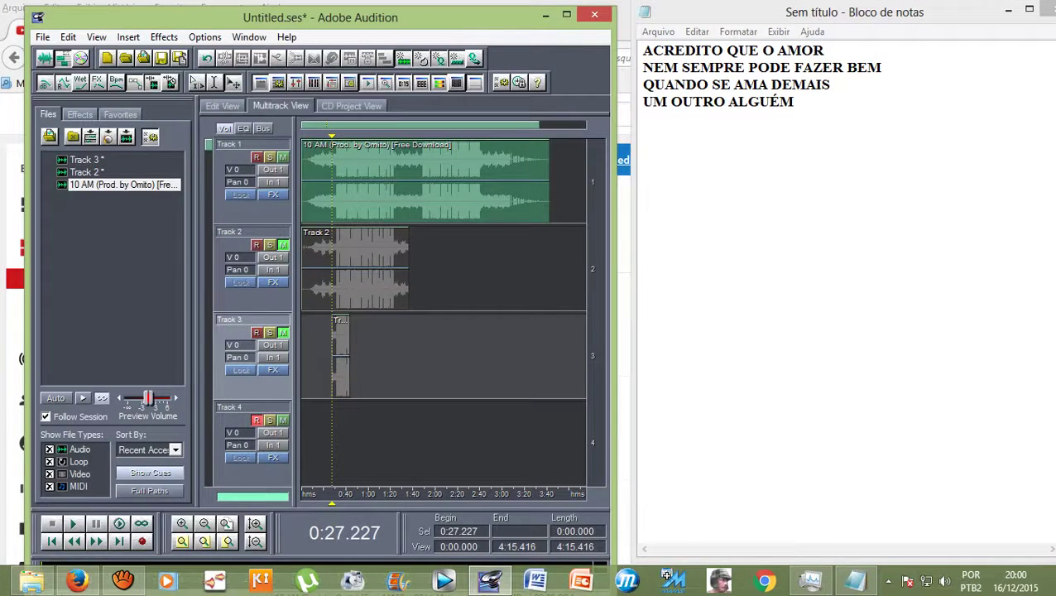
{"action": "left_click", "coordinate": [141, 541]}
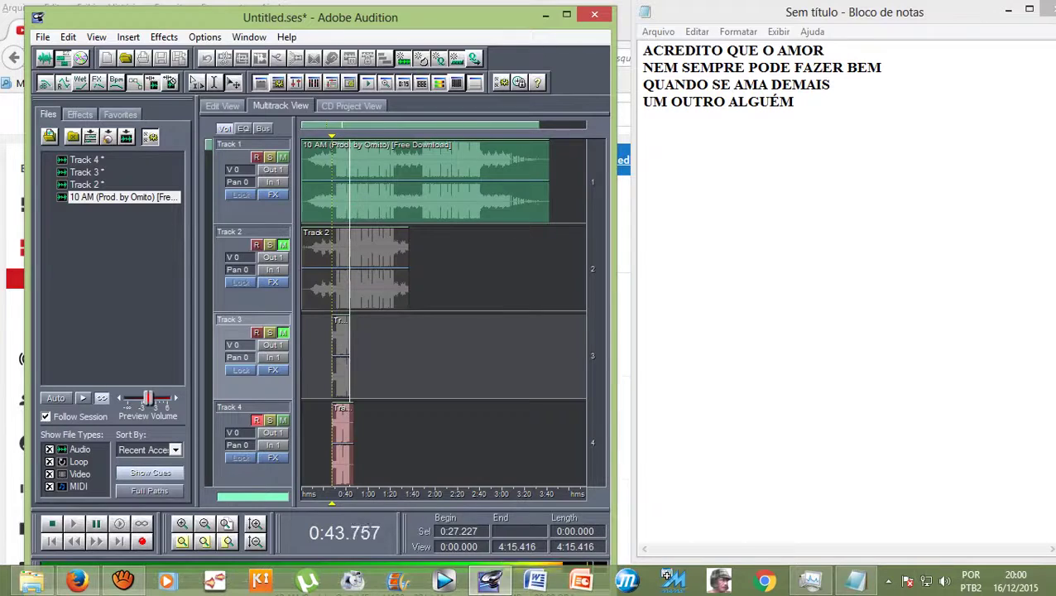
{"action": "key", "text": "space"}
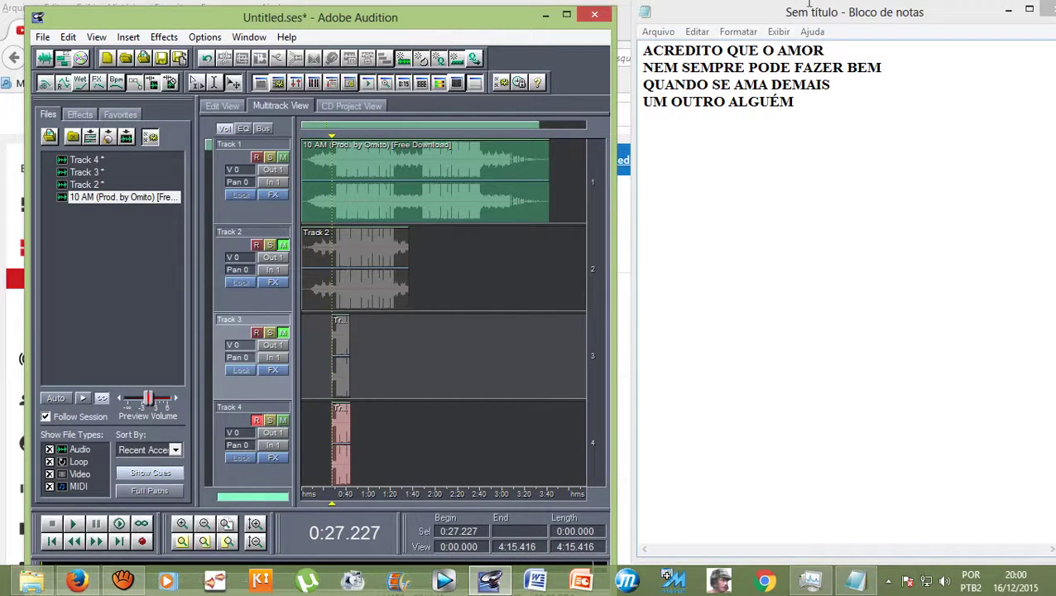
In Notepad, insert "CERTO" before "ALGUÉM" in the fourth lyric line
{"action": "left_click_drag", "start_coordinate": [645, 86], "coordinate": [798, 103]}
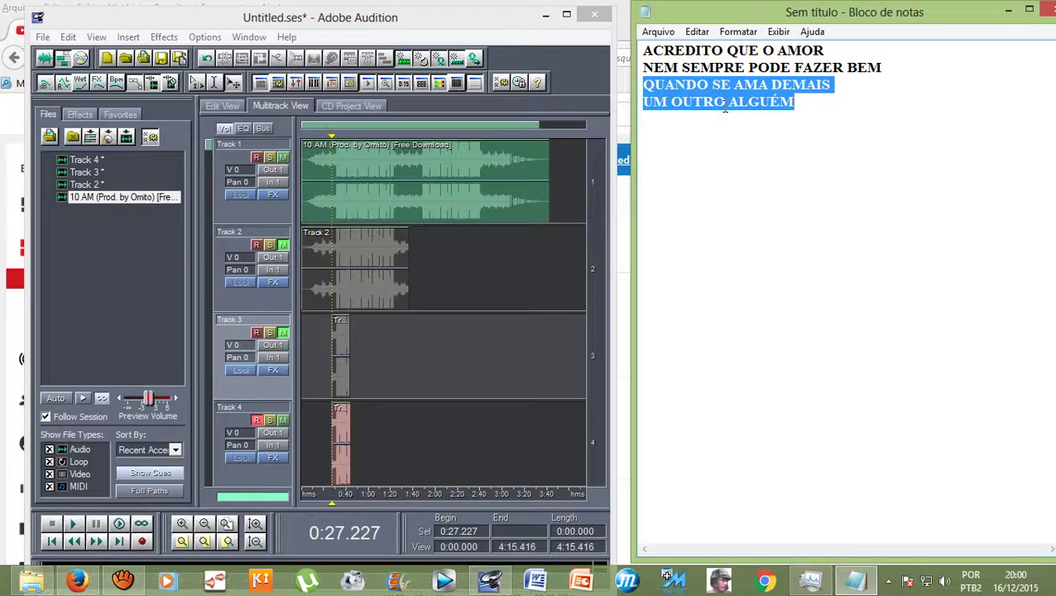
{"action": "left_click", "coordinate": [772, 86]}
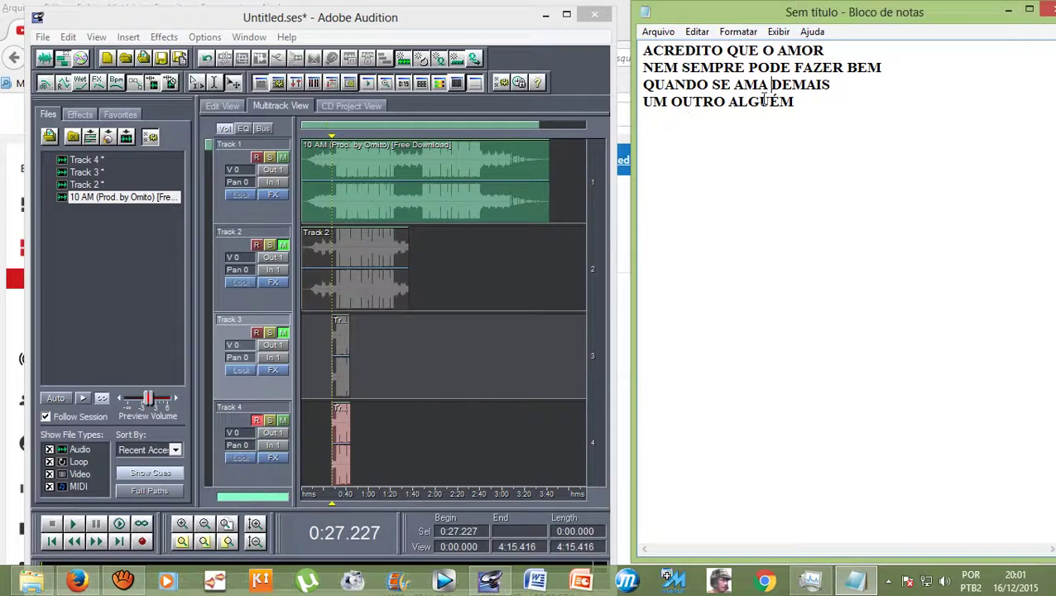
{"action": "left_click", "coordinate": [729, 101]}
{"action": "type", "text": "CERTO"}
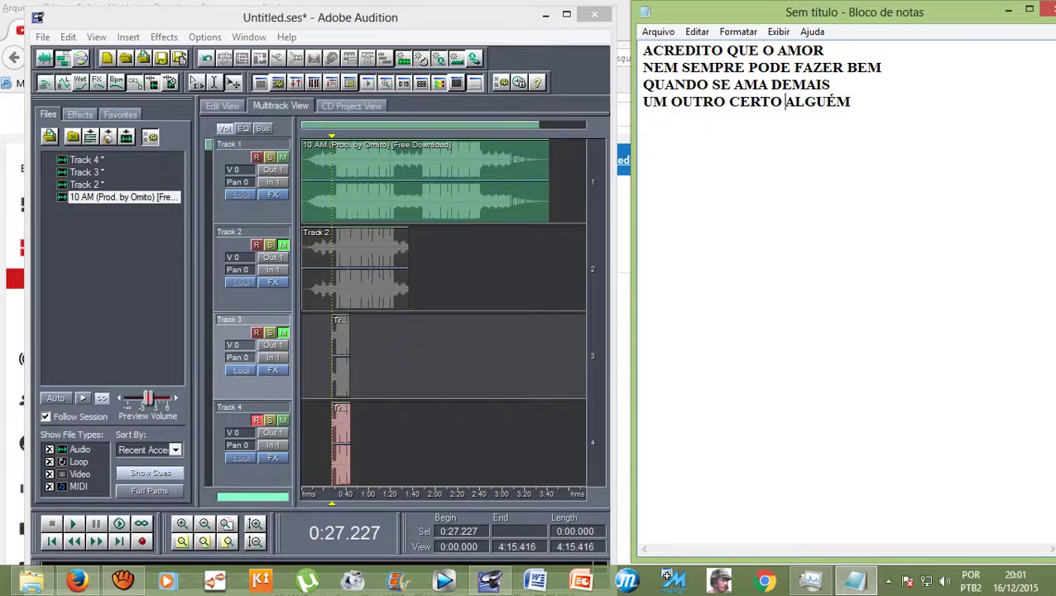
In Audition, mute and disarm Track 4, arm Track 5 and record another take on it from 0:27.227
{"action": "left_click", "coordinate": [421, 345]}
{"action": "scroll", "coordinate": [421, 345], "scroll_direction": "down", "scroll_amount": 2}
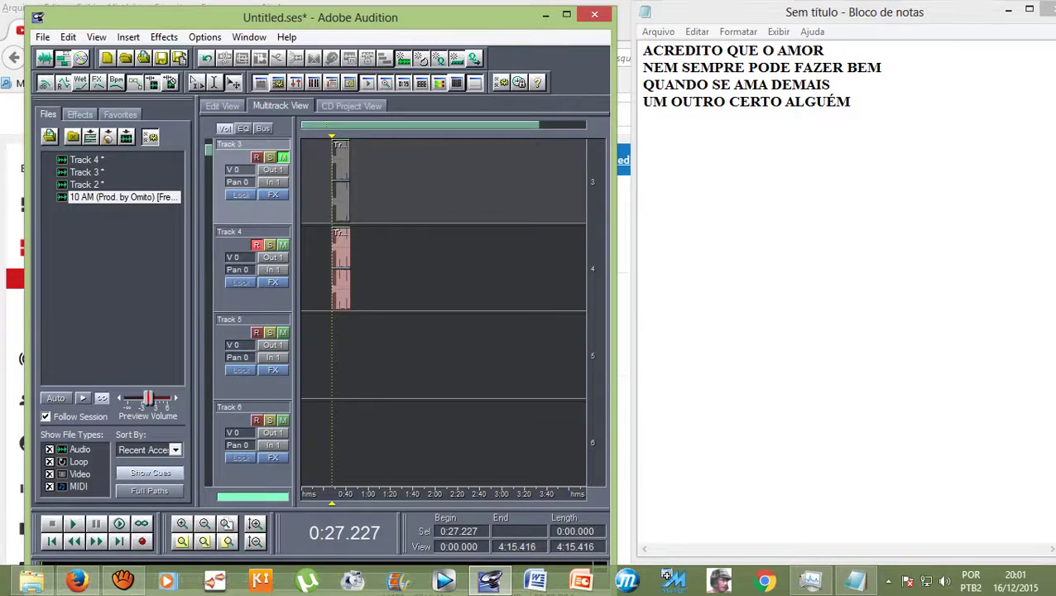
{"action": "left_click", "coordinate": [283, 245]}
{"action": "left_click", "coordinate": [257, 332]}
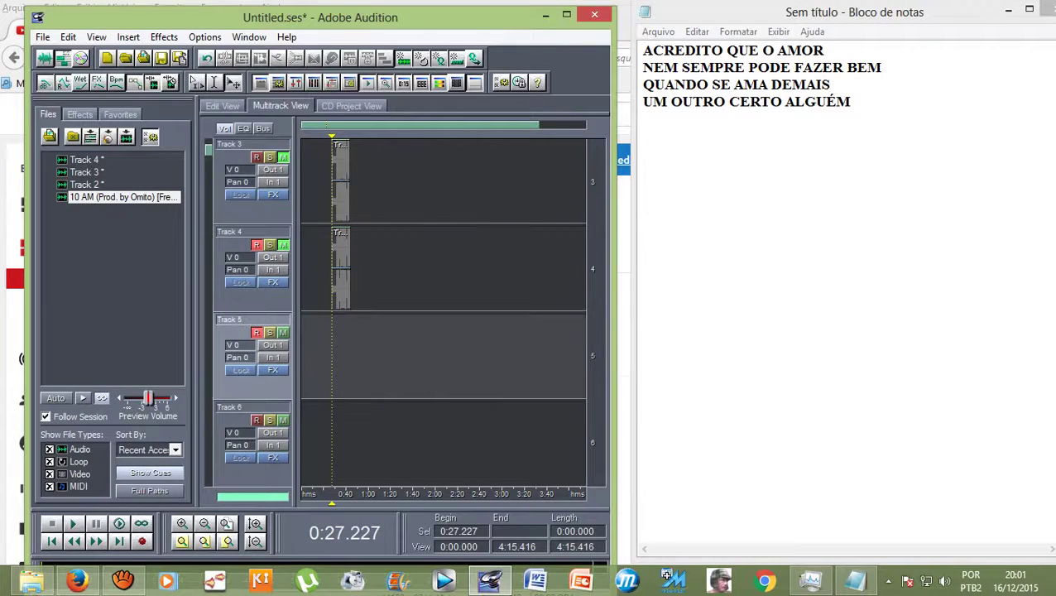
{"action": "left_click", "coordinate": [257, 244]}
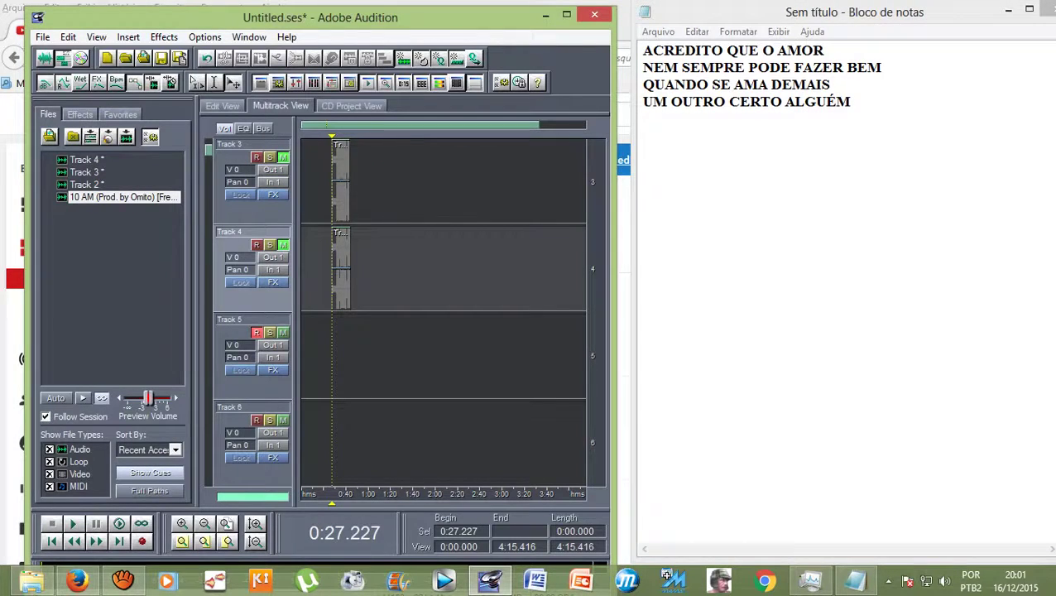
{"action": "left_click", "coordinate": [141, 541]}
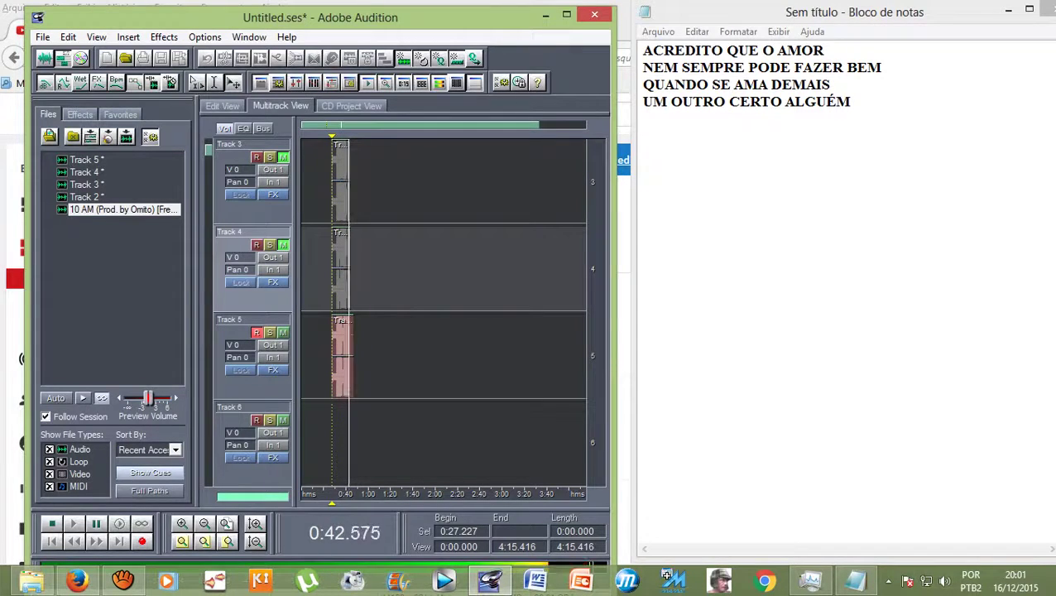
{"action": "key", "text": "space"}
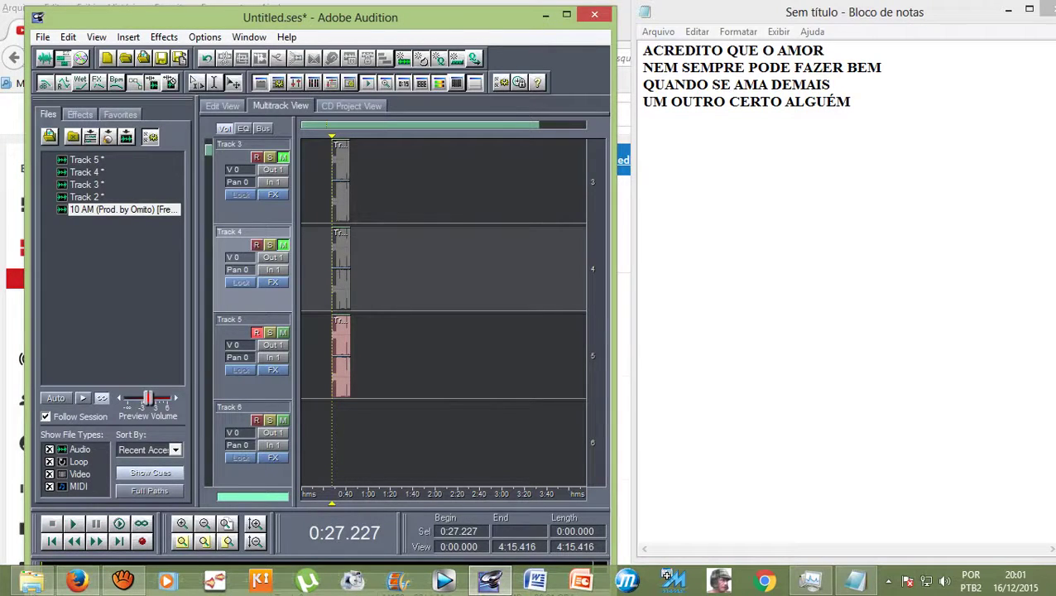
Mute and disarm Track 5, arm Track 6 and record a further take on it from 0:27.227
{"action": "left_click", "coordinate": [256, 419]}
{"action": "left_click", "coordinate": [257, 332]}
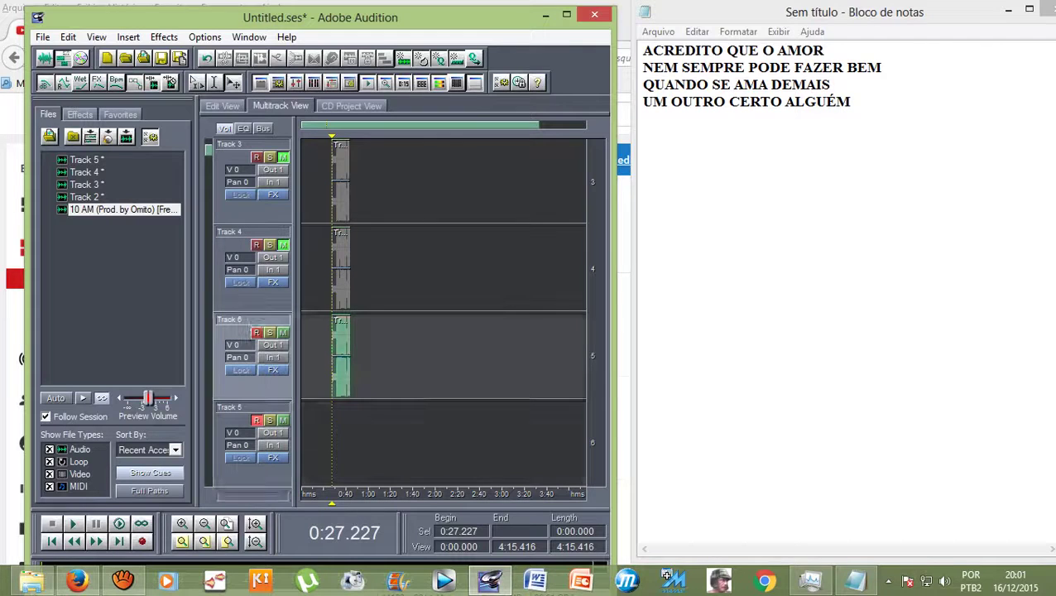
{"action": "left_click", "coordinate": [283, 332]}
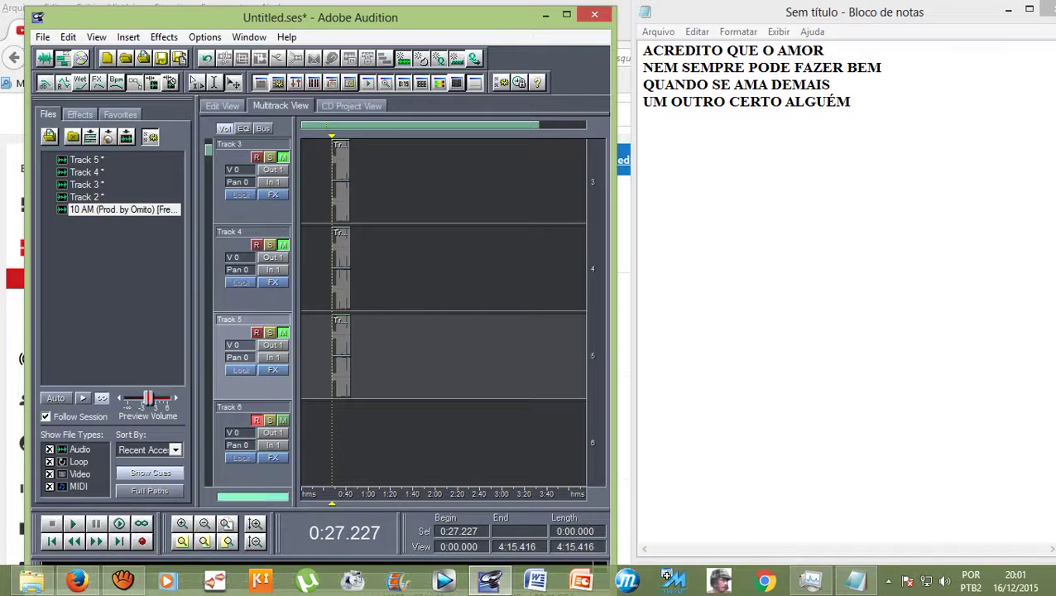
{"action": "key", "text": "ctrl+space"}
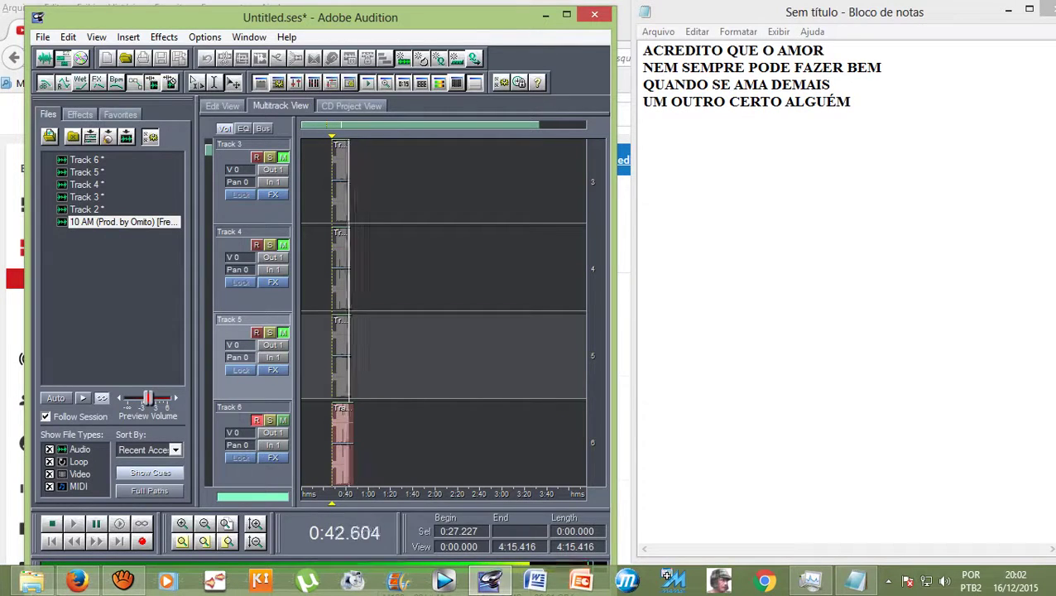
{"action": "key", "text": "space"}
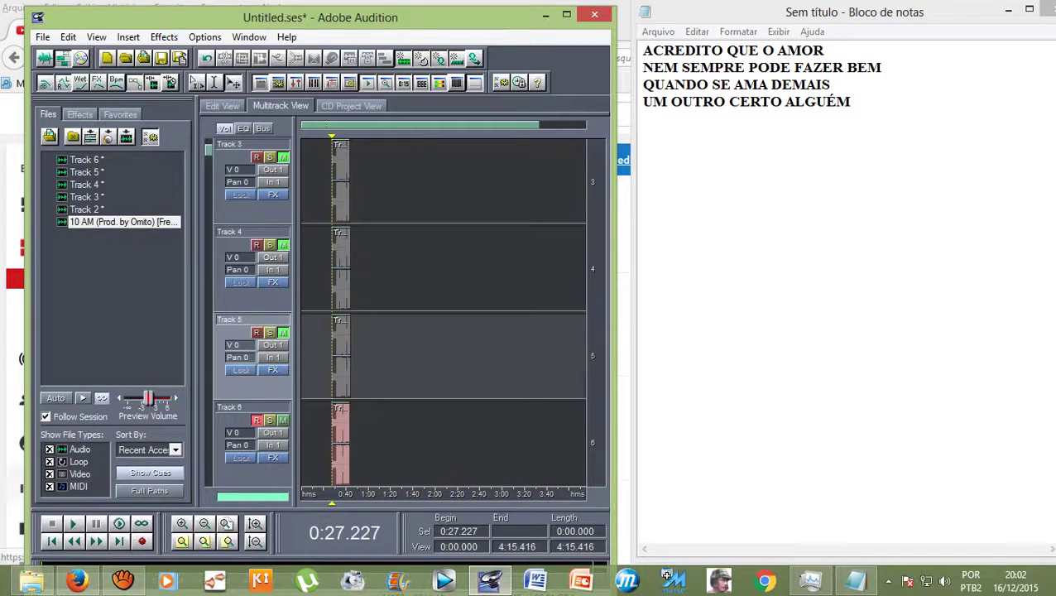
Look over the recorded takes on Tracks 2 to 6 and compare their waveforms around the vocal entry
{"action": "scroll", "coordinate": [443, 310], "scroll_direction": "down", "scroll_amount": 2}
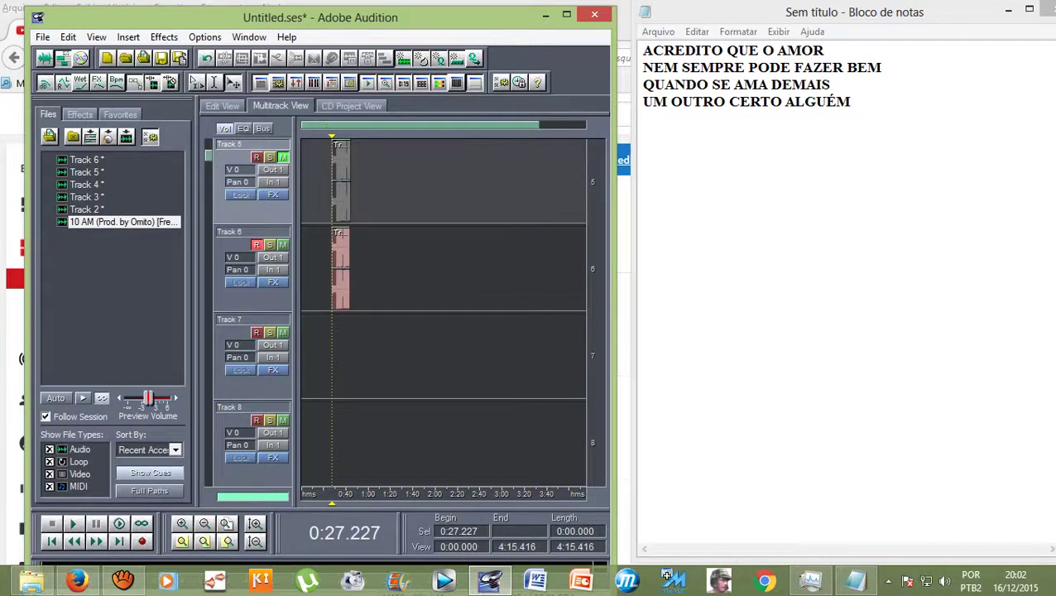
{"action": "scroll", "coordinate": [443, 310], "scroll_direction": "up", "scroll_amount": 1}
{"action": "scroll", "coordinate": [443, 311], "scroll_direction": "up", "scroll_amount": 4}
{"action": "scroll", "coordinate": [443, 311], "scroll_direction": "down", "scroll_amount": 1}
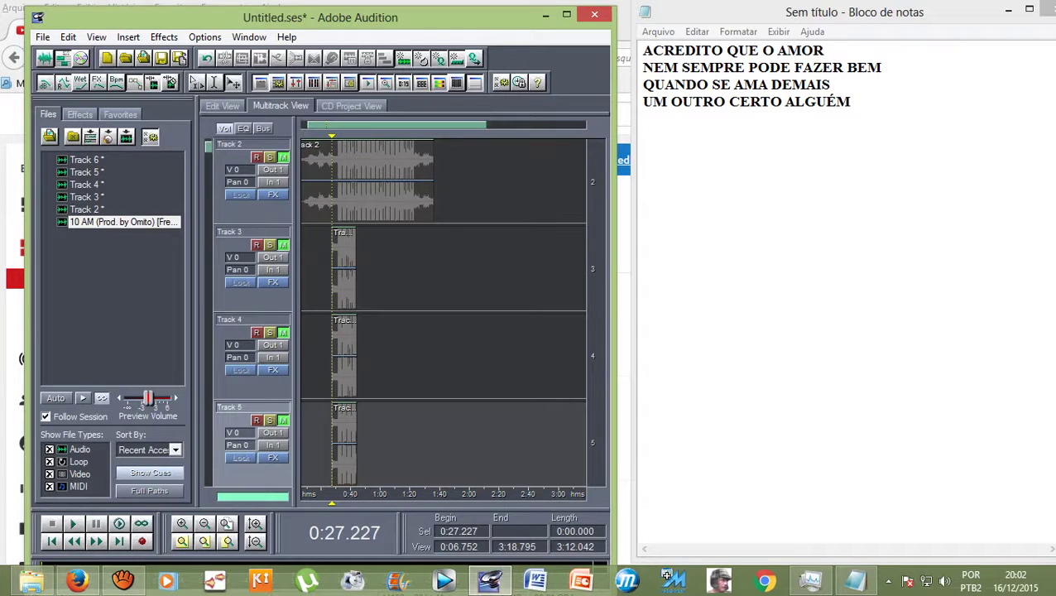
{"action": "scroll", "coordinate": [443, 310], "scroll_direction": "up", "scroll_amount": 1}
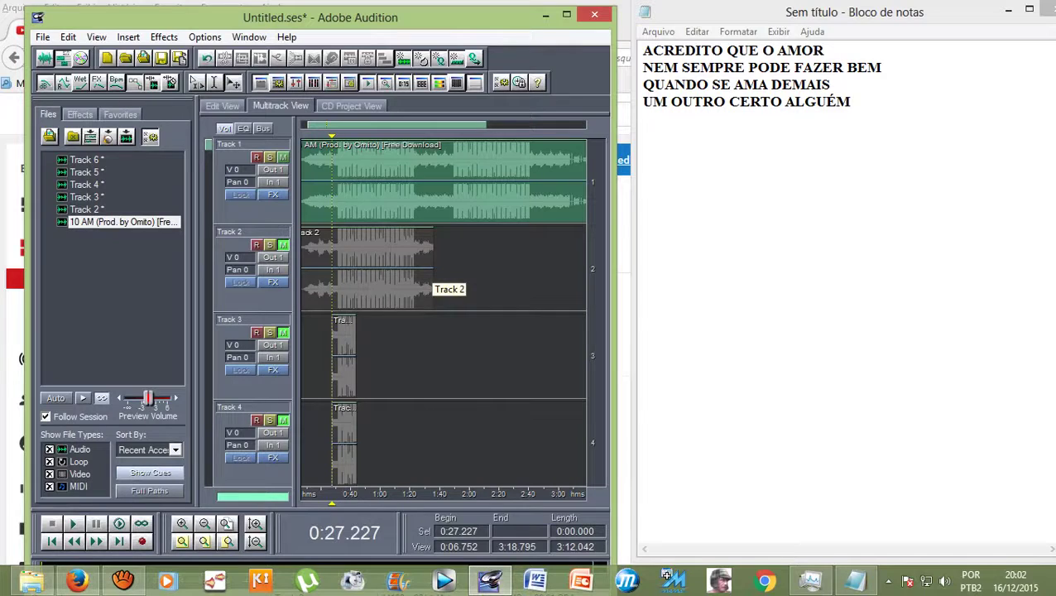
{"action": "scroll", "coordinate": [443, 310], "scroll_direction": "down", "scroll_amount": 4}
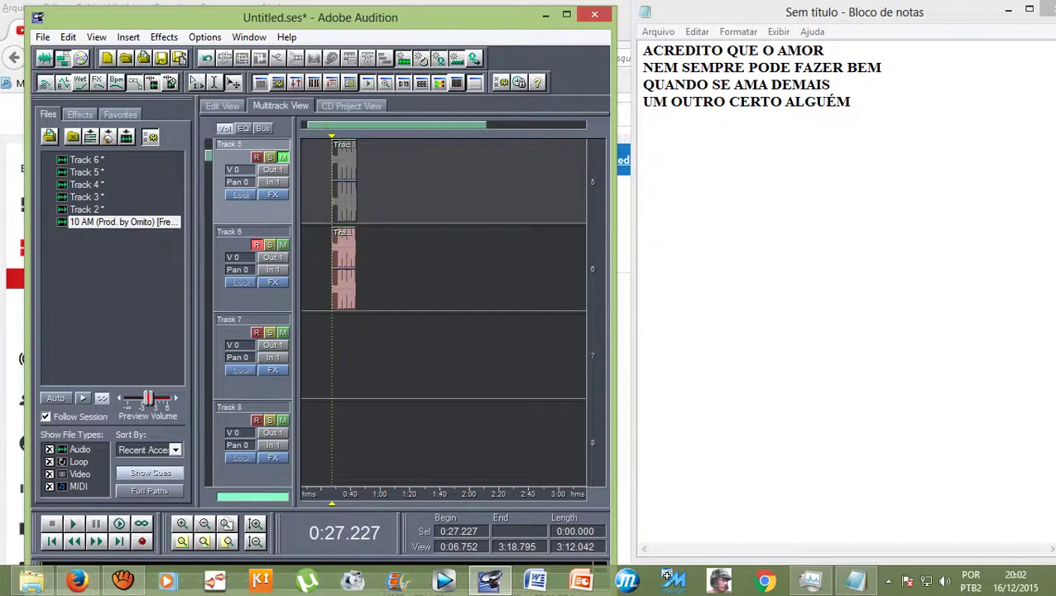
{"action": "scroll", "coordinate": [325, 311], "scroll_direction": "up", "scroll_amount": 5}
{"action": "scroll", "coordinate": [443, 310], "scroll_direction": "up", "scroll_amount": 1}
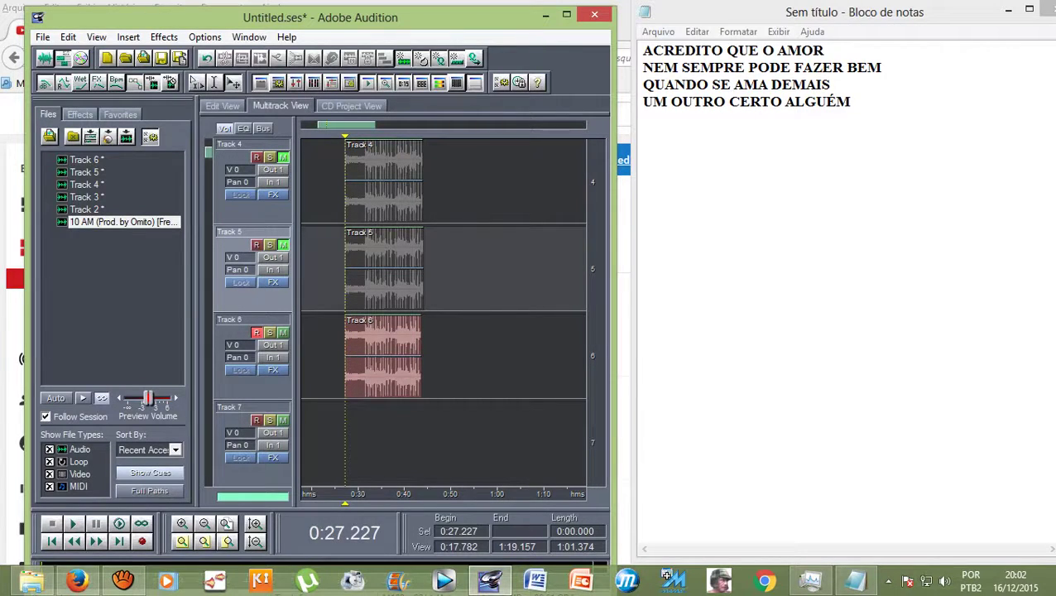
{"action": "scroll", "coordinate": [443, 311], "scroll_direction": "up", "scroll_amount": 2}
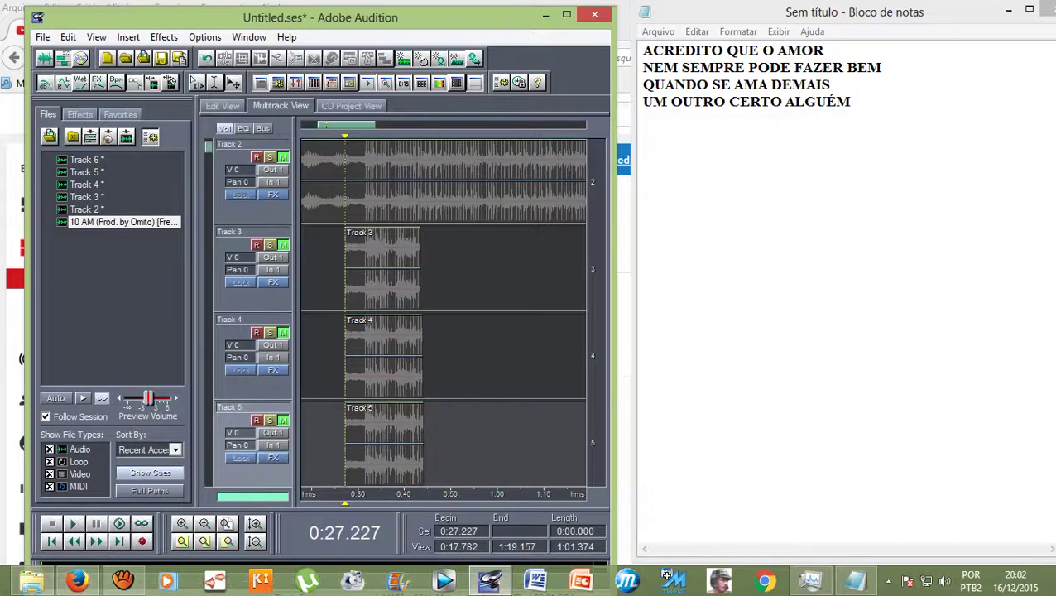
{"action": "scroll", "coordinate": [443, 311], "scroll_direction": "down", "scroll_amount": 2}
Open the Track 6 take in a maximized Edit View, play it, and select the section from 0:31.645 to 0:43.177
{"action": "left_click", "coordinate": [365, 269]}
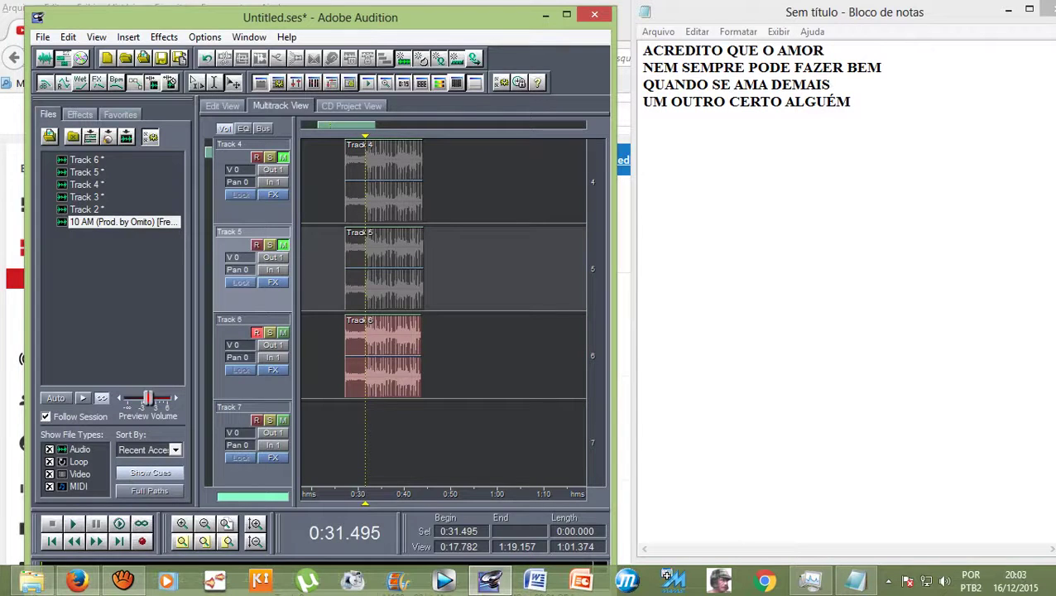
{"action": "double_click", "coordinate": [382, 355]}
{"action": "left_click", "coordinate": [566, 14]}
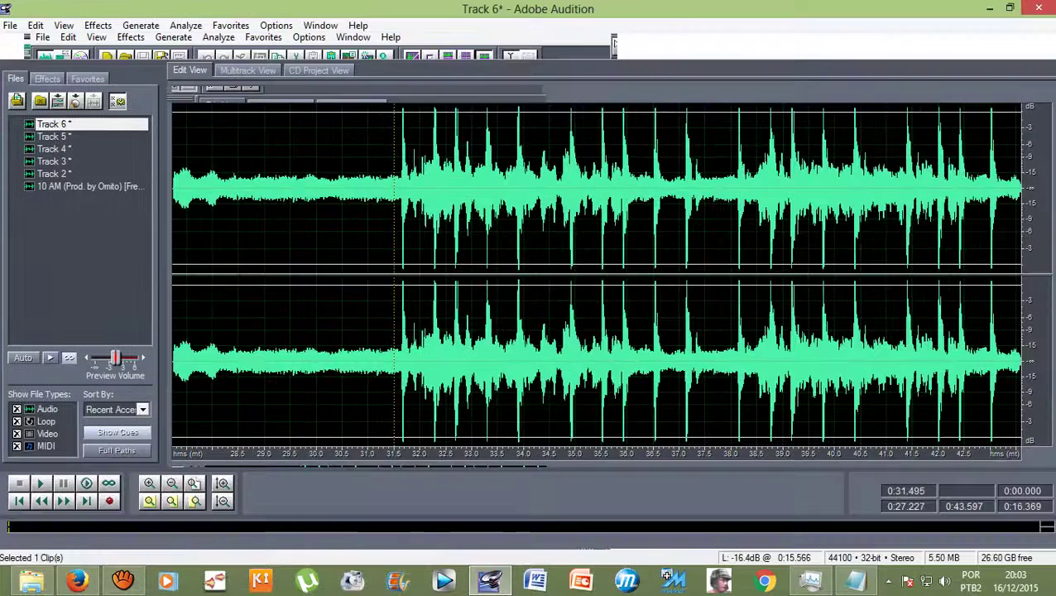
{"action": "key", "text": "space"}
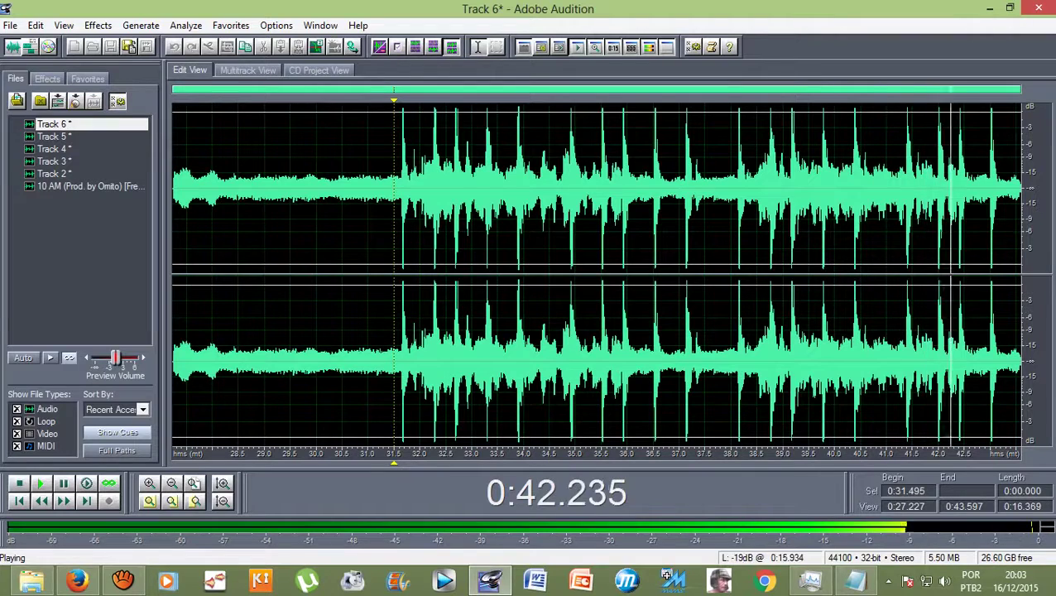
{"action": "left_click_drag", "start_coordinate": [997, 191], "coordinate": [402, 190]}
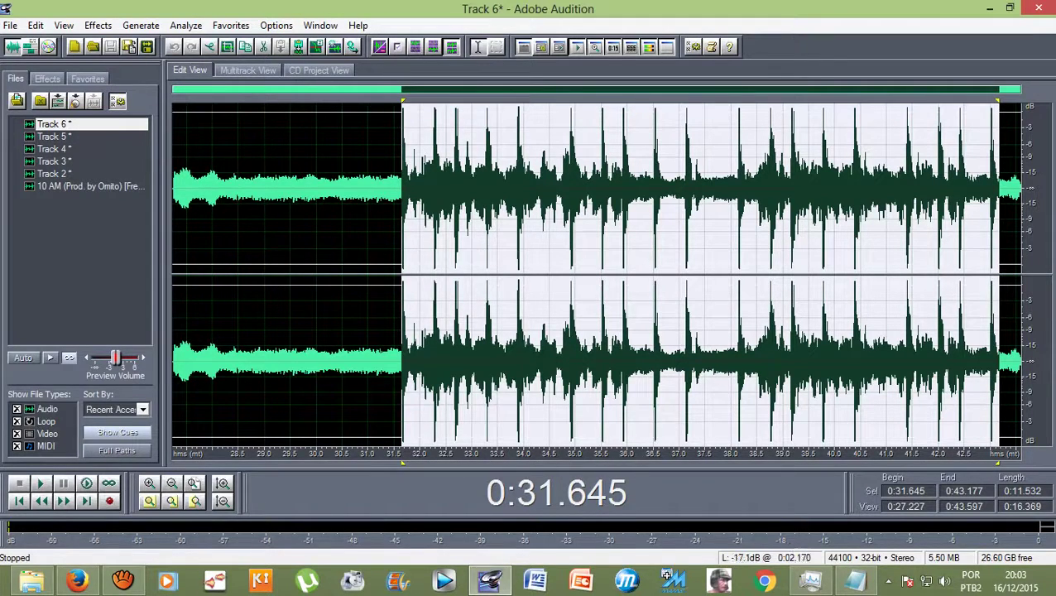
{"action": "left_click", "coordinate": [98, 25]}
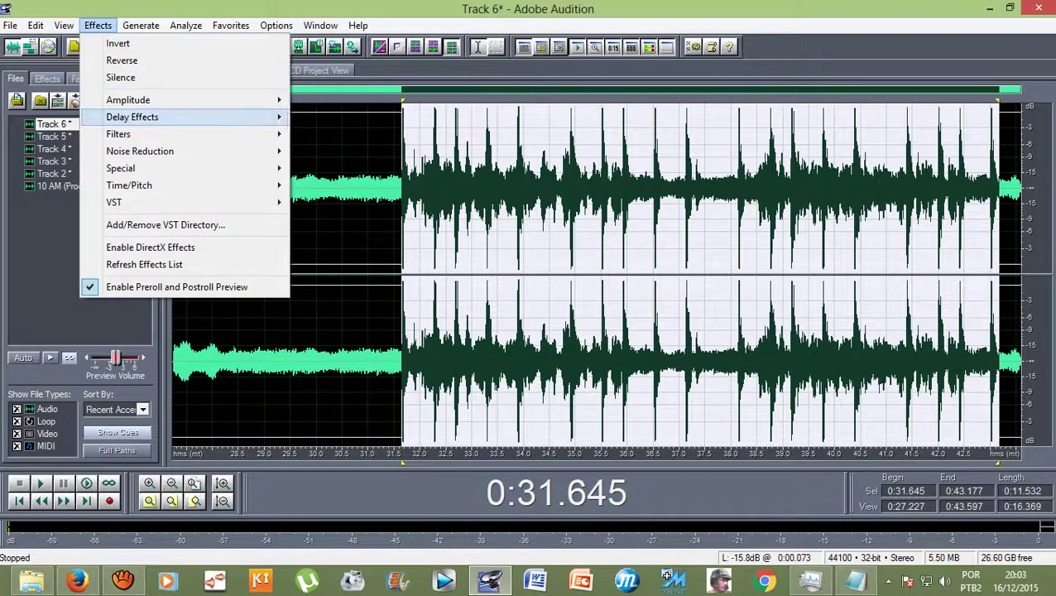
{"action": "mouse_move", "coordinate": [132, 117]}
{"action": "left_click", "coordinate": [345, 287]}
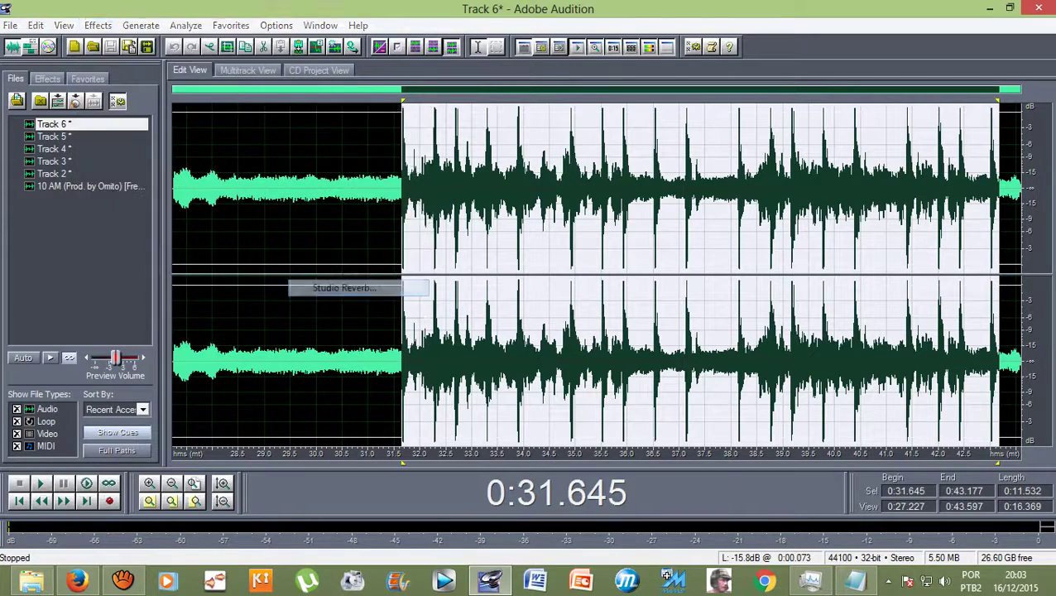
{"action": "key", "text": "Escape"}
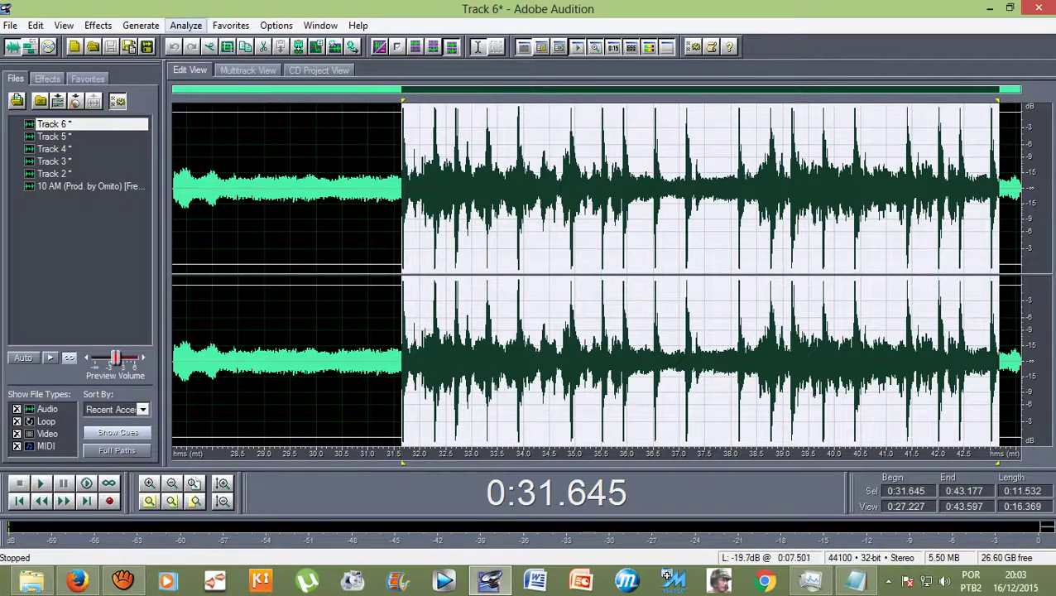
Preview and apply Studio Reverb with the Vocal Reverb (medium) preset to the selected section of the Track 6 take
{"action": "left_click", "coordinate": [97, 24]}
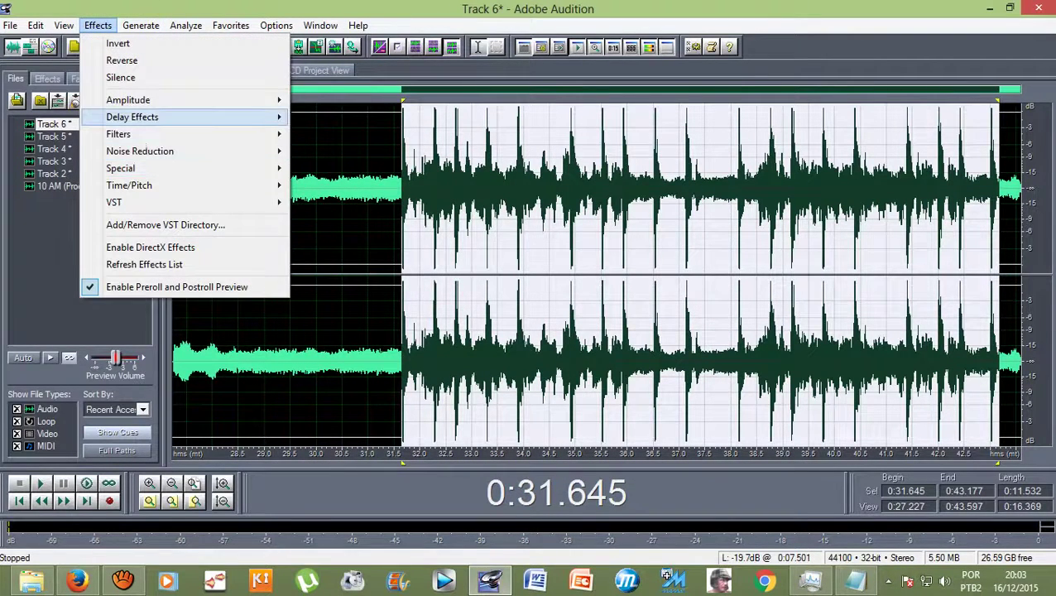
{"action": "mouse_move", "coordinate": [132, 117]}
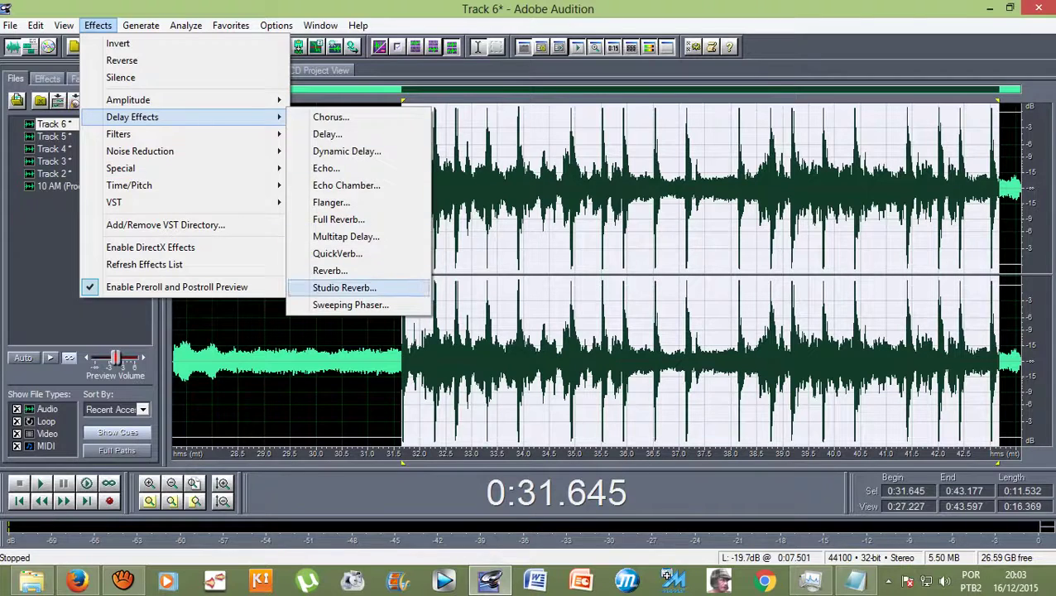
{"action": "left_click", "coordinate": [345, 287]}
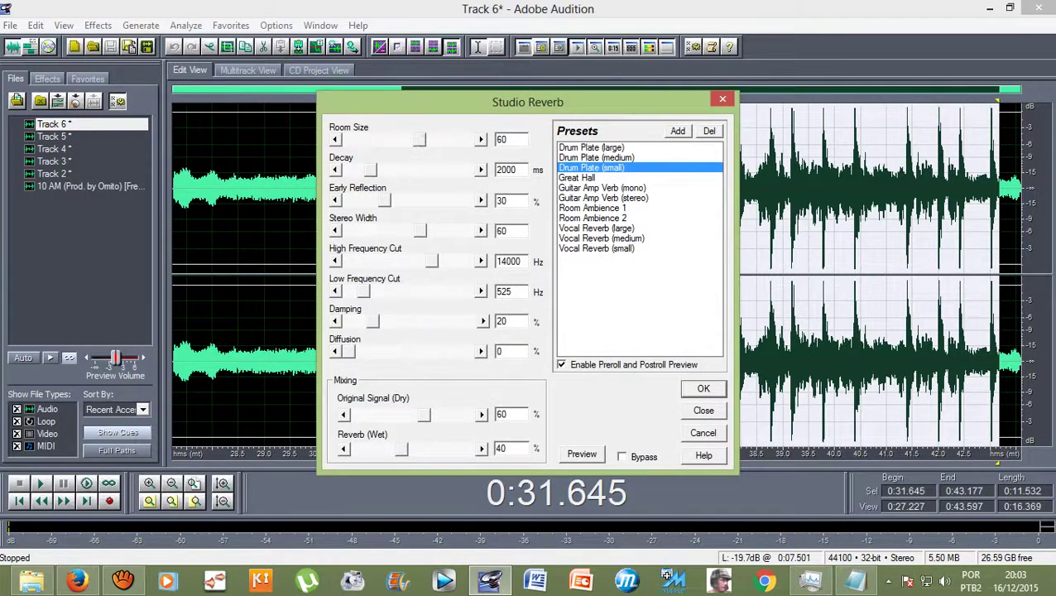
{"action": "left_click", "coordinate": [601, 237]}
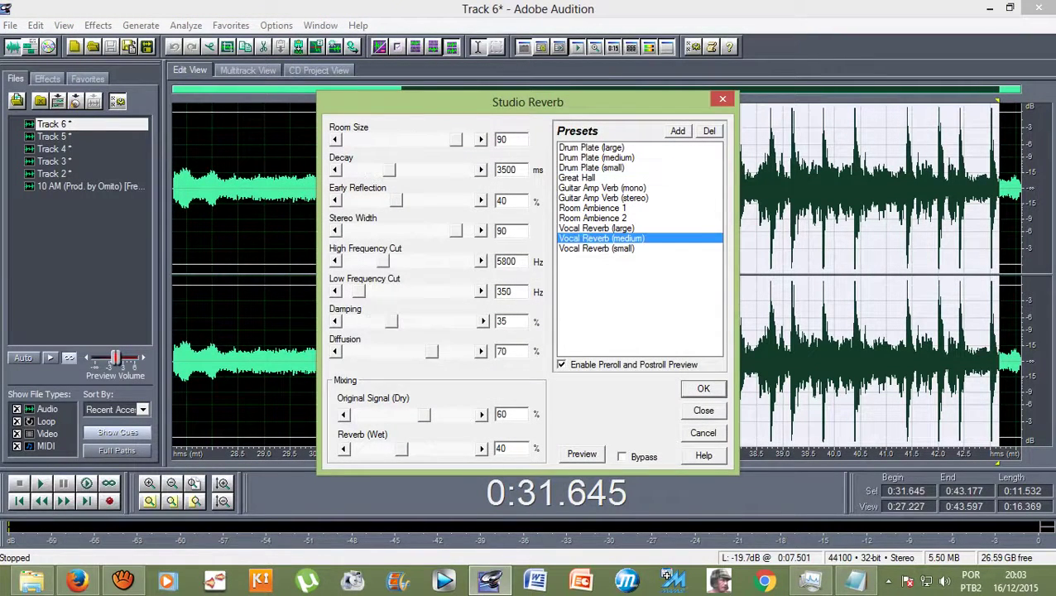
{"action": "left_click", "coordinate": [582, 454]}
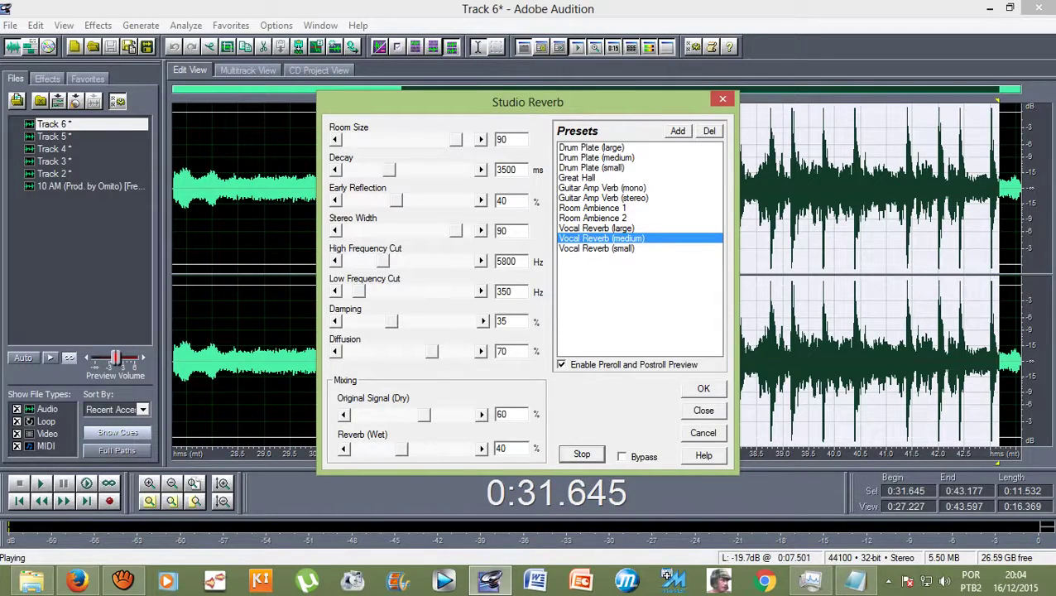
{"action": "key", "text": "Return"}
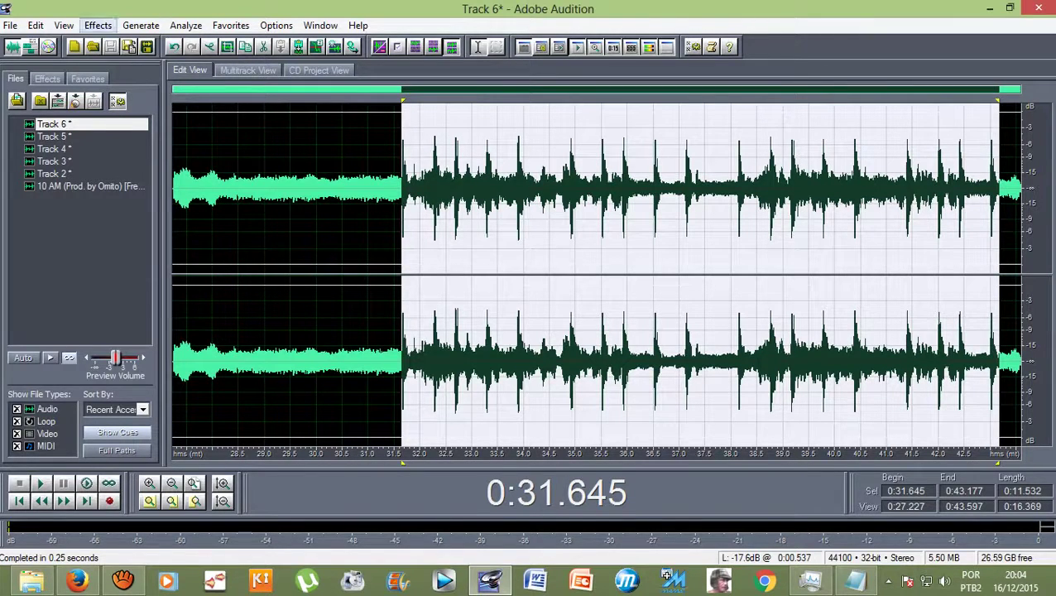
Amplify the selected section by 5.41 dB on both channels and play it back
{"action": "left_click", "coordinate": [98, 24]}
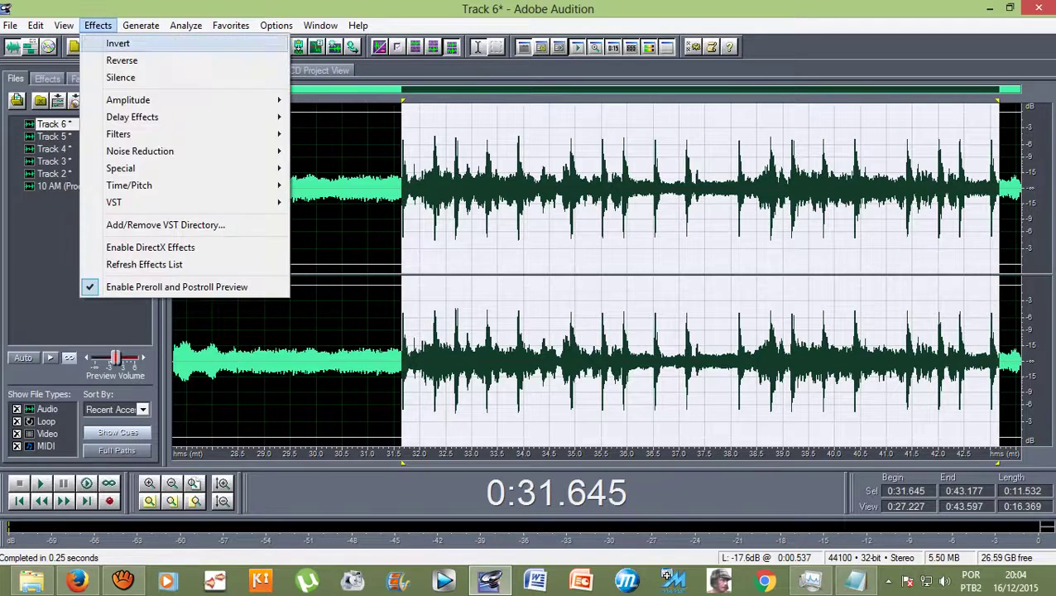
{"action": "mouse_move", "coordinate": [128, 99]}
{"action": "left_click", "coordinate": [343, 99]}
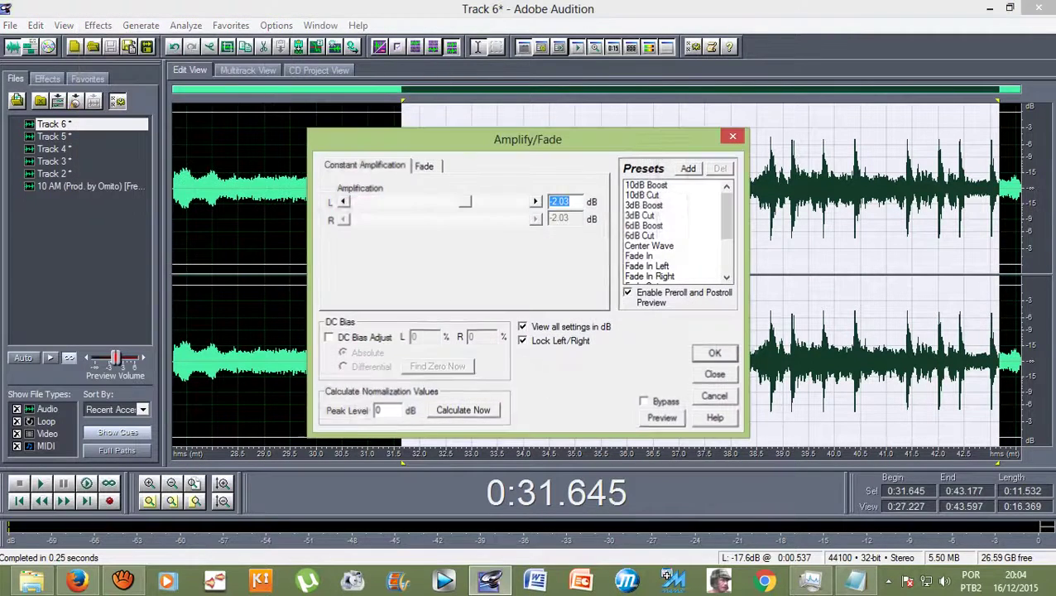
{"action": "left_click_drag", "start_coordinate": [464, 201], "coordinate": [473, 201]}
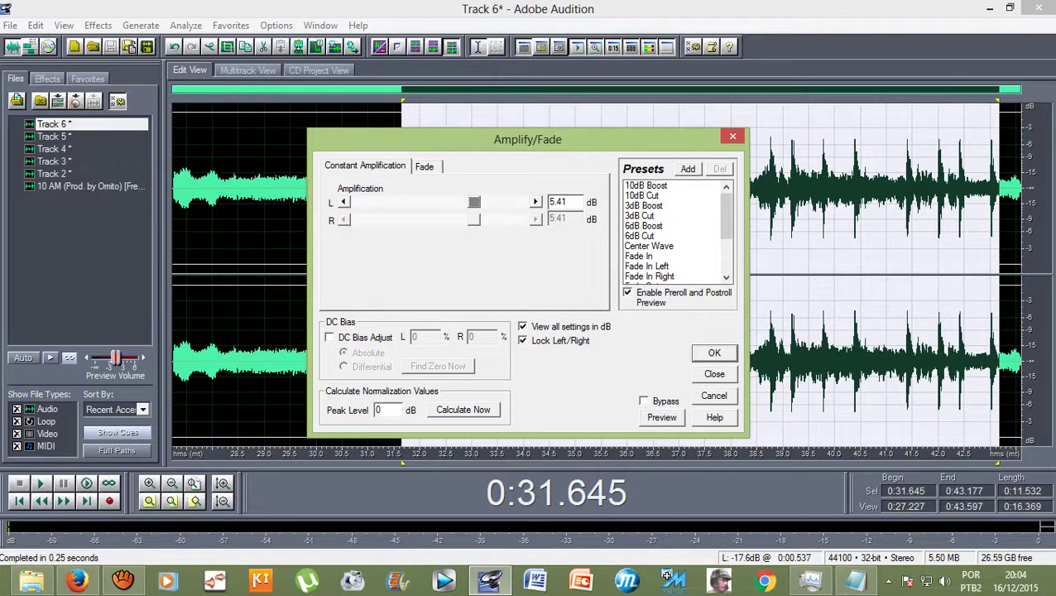
{"action": "key", "text": "Return"}
{"action": "key", "text": "space"}
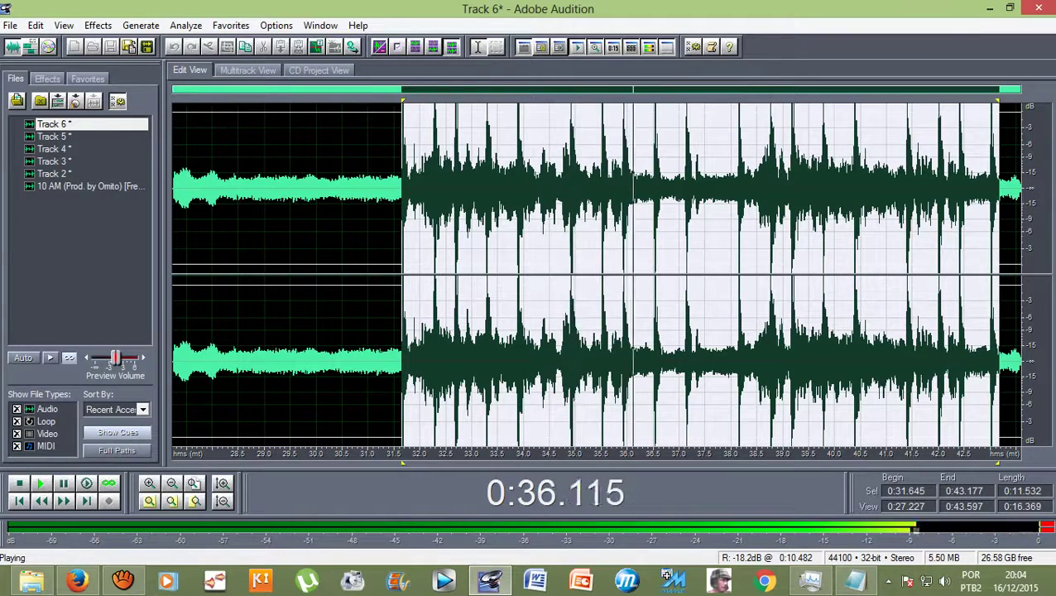
{"action": "key", "text": "space"}
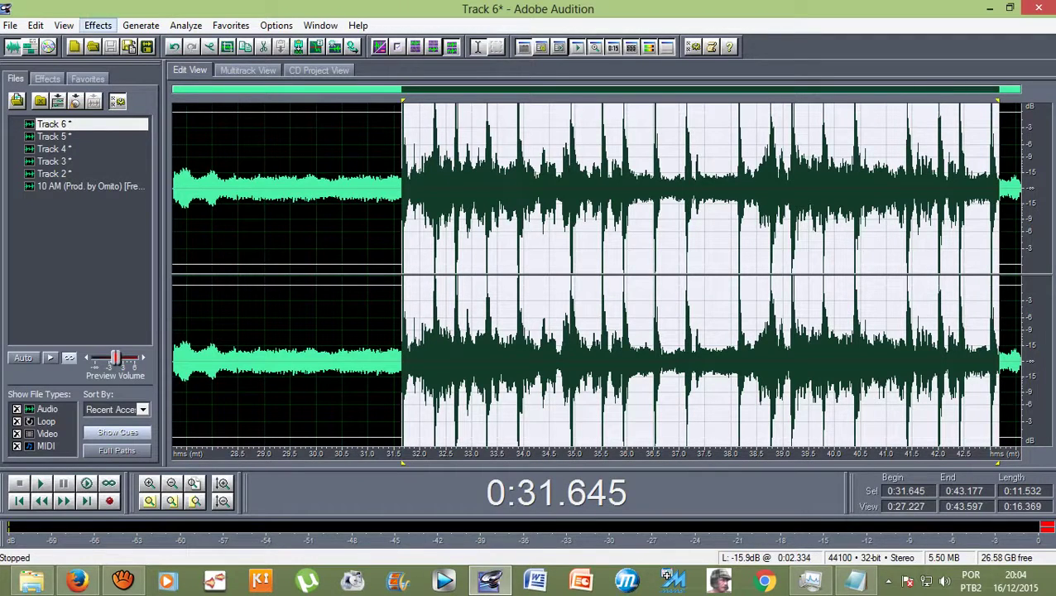
Apply Pitch Correction in Manual mode to the selected section with its existing settings and play the result
{"action": "left_click", "coordinate": [98, 25]}
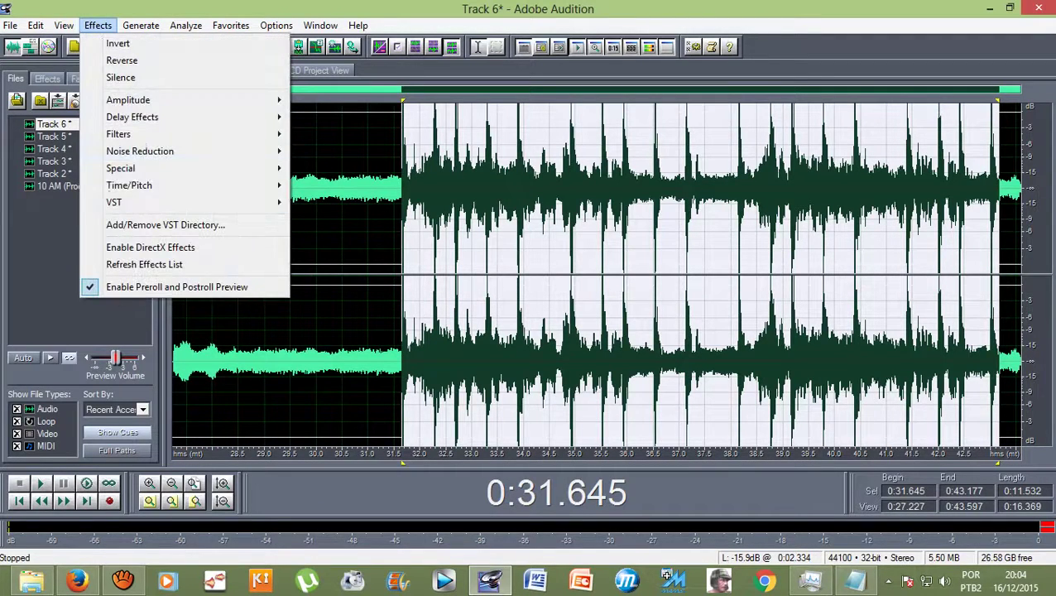
{"action": "mouse_move", "coordinate": [190, 202]}
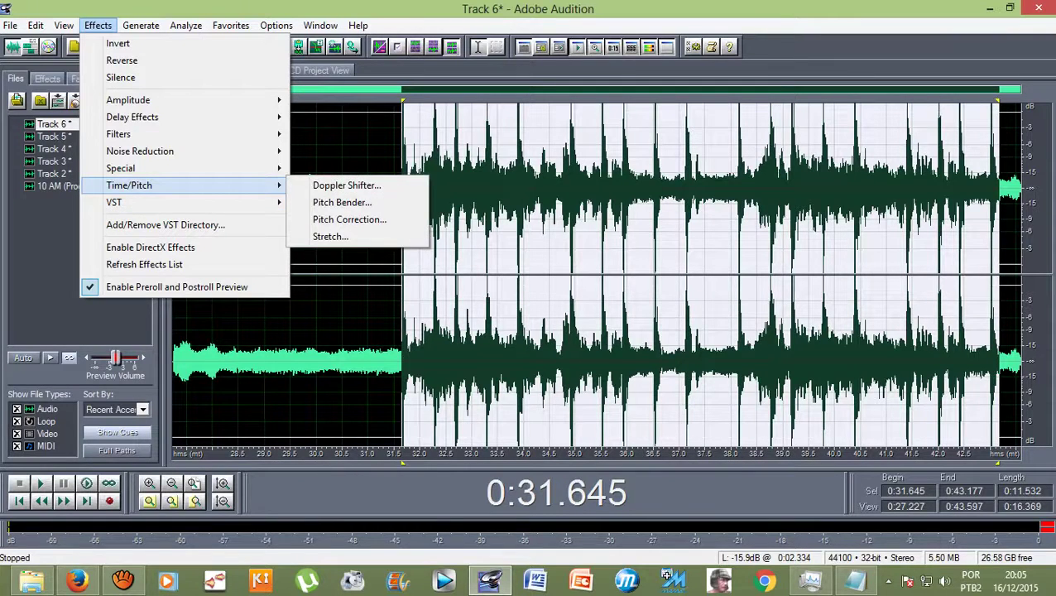
{"action": "left_click", "coordinate": [349, 219]}
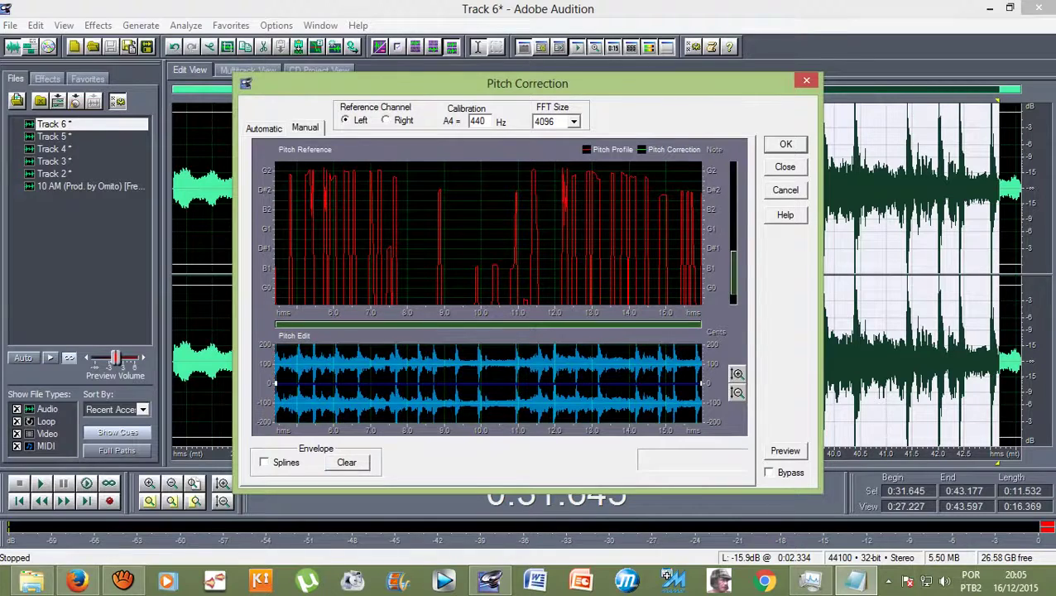
{"action": "left_click", "coordinate": [784, 144]}
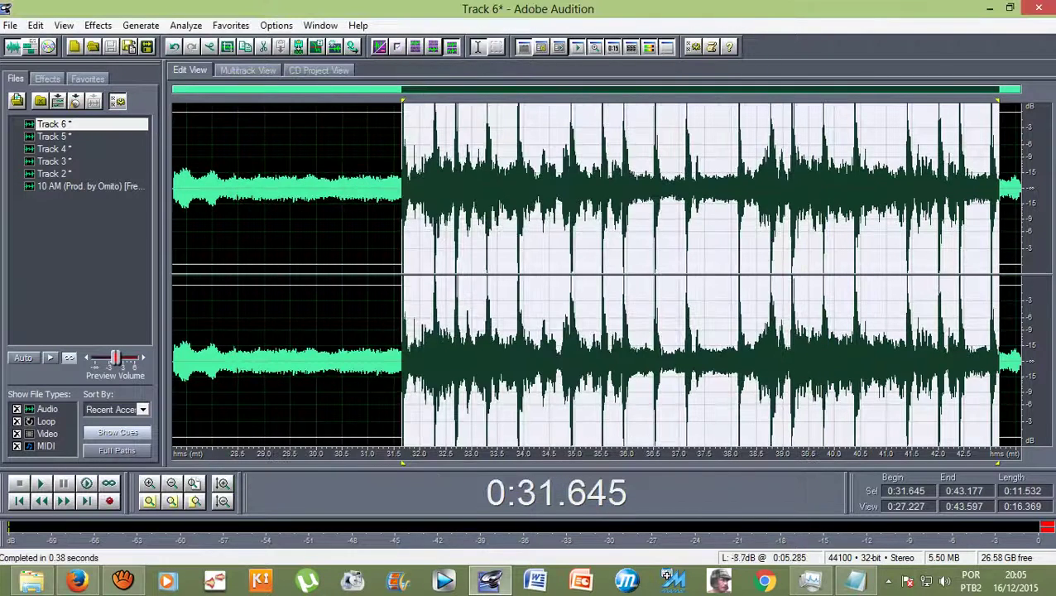
{"action": "key", "text": "space"}
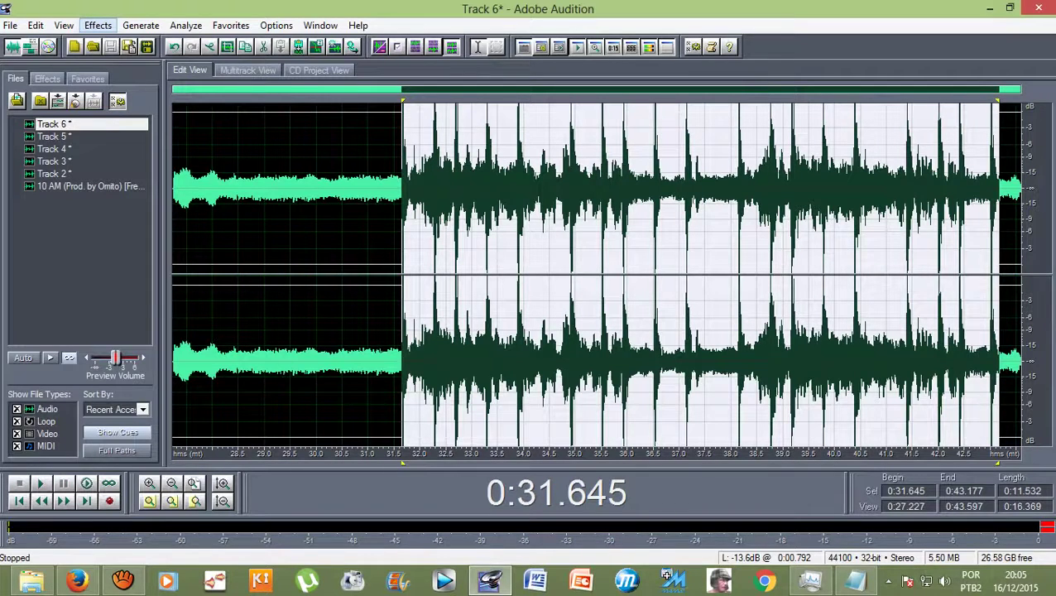
Preview Auto-Tune Evo VST on the selection, turn off bypass for all seven scale notes and set Retune Speed to 13
{"action": "left_click", "coordinate": [97, 25]}
{"action": "key", "text": "Escape"}
{"action": "left_click", "coordinate": [97, 25]}
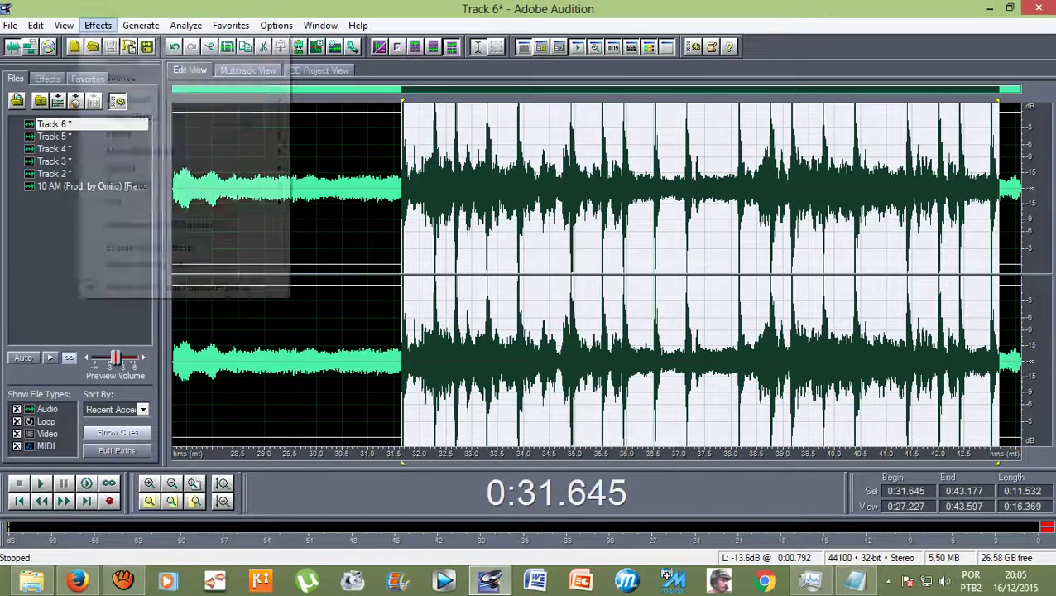
{"action": "mouse_move", "coordinate": [165, 202]}
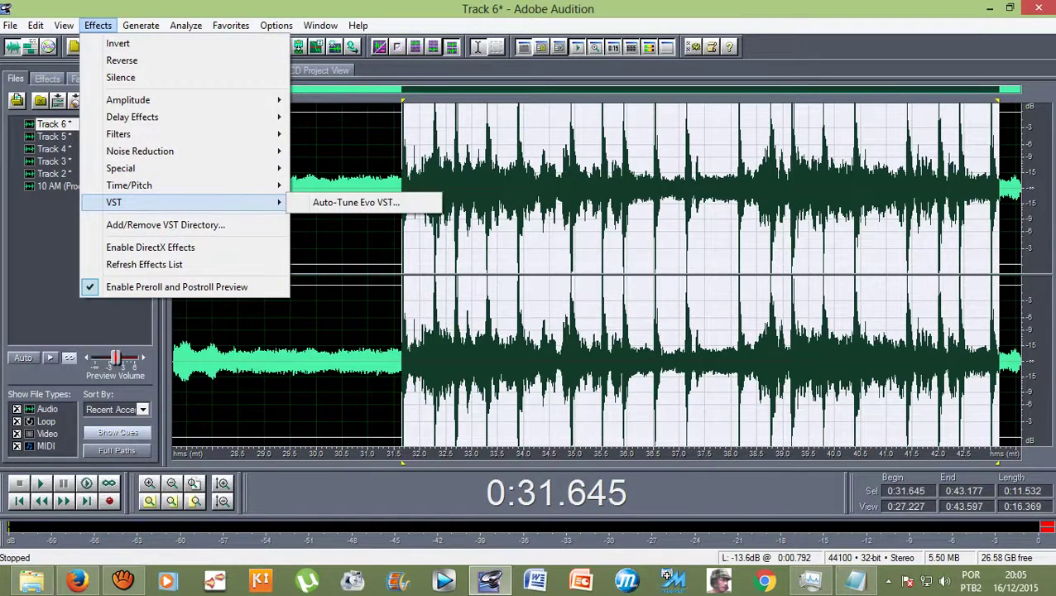
{"action": "left_click", "coordinate": [356, 202]}
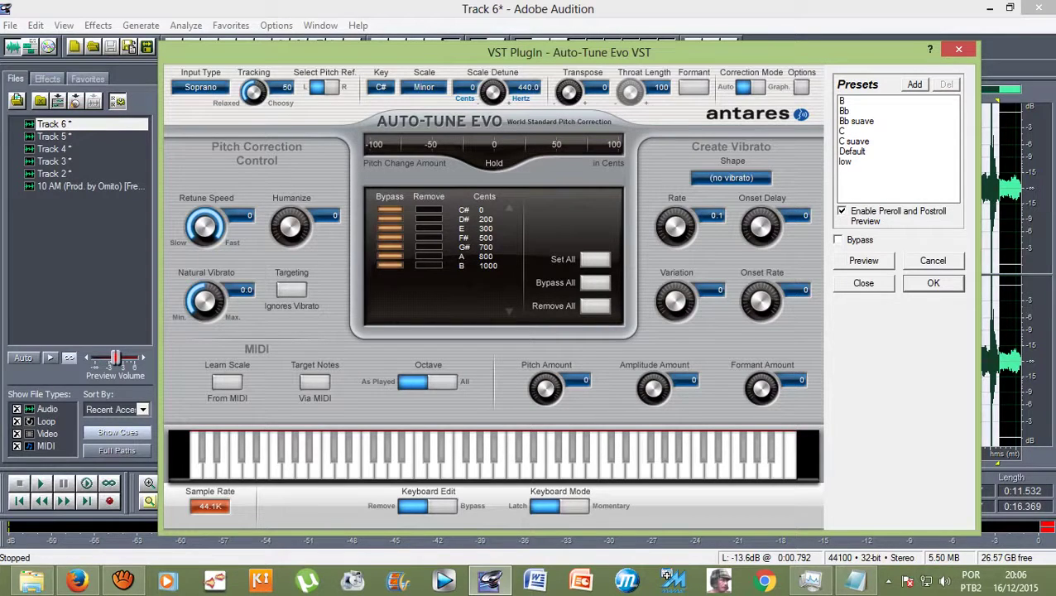
{"action": "left_click", "coordinate": [862, 260]}
{"action": "left_click_drag", "start_coordinate": [390, 209], "coordinate": [393, 266]}
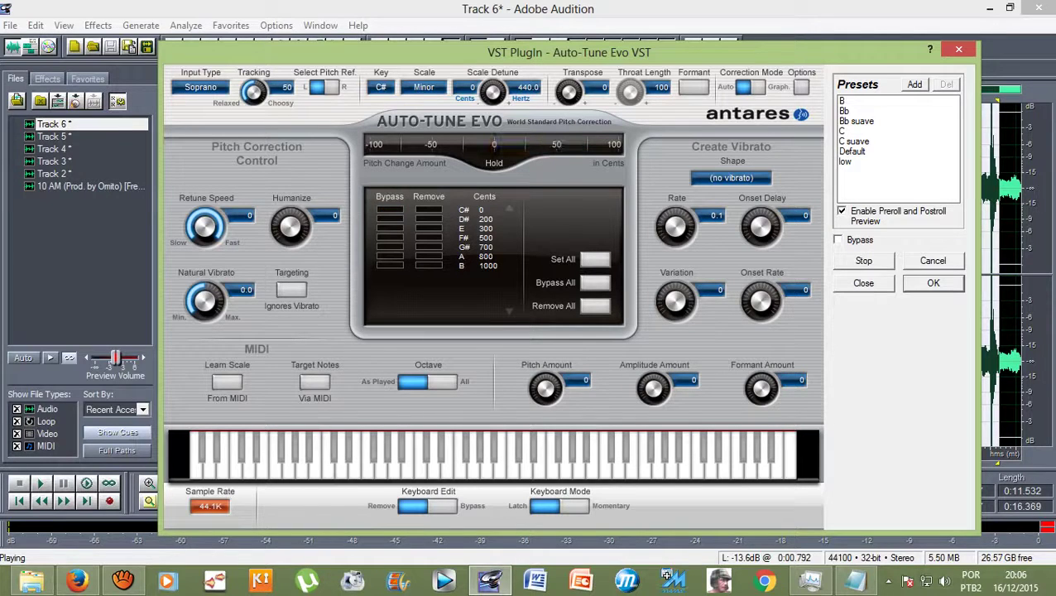
{"action": "left_click_drag", "start_coordinate": [207, 225], "coordinate": [205, 205]}
Compare the keys C and B during the Auto-Tune preview, choose C with the Minor scale, and apply the effect
{"action": "left_click", "coordinate": [380, 87]}
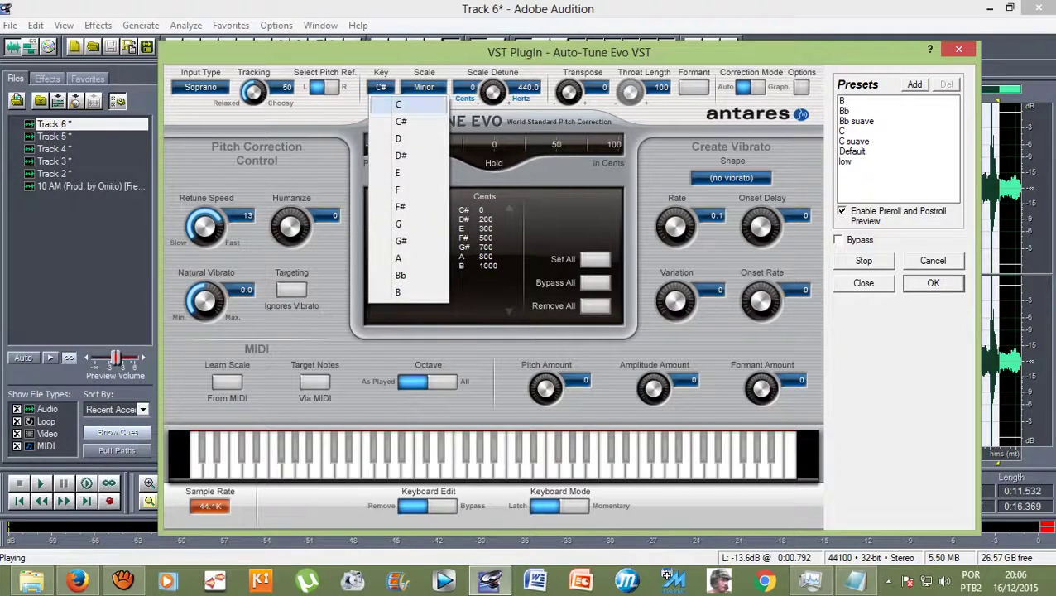
{"action": "left_click", "coordinate": [398, 105]}
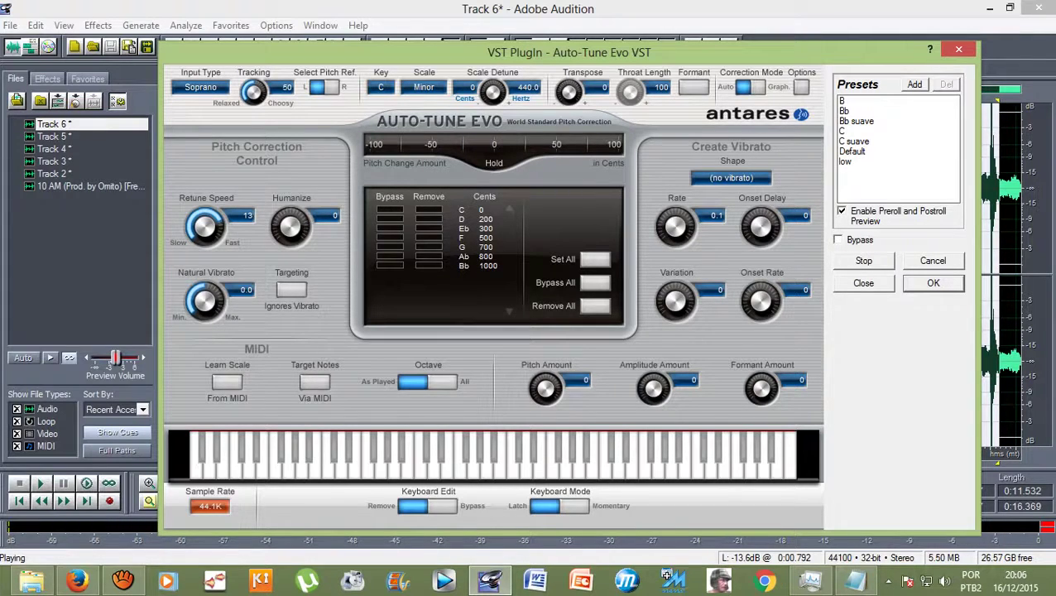
{"action": "left_click", "coordinate": [380, 87]}
{"action": "left_click", "coordinate": [389, 268]}
{"action": "left_click", "coordinate": [380, 87]}
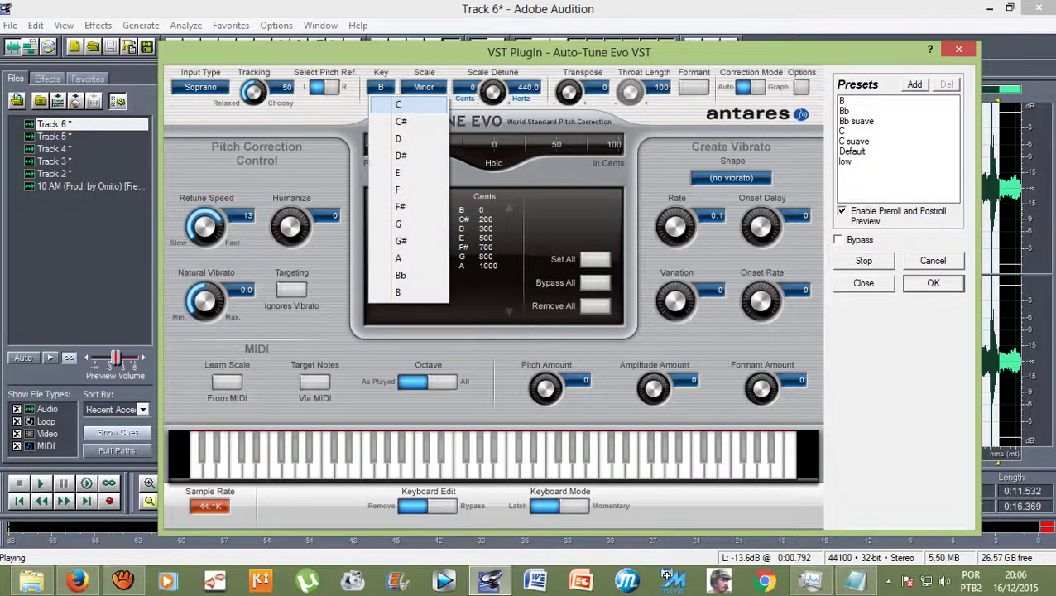
{"action": "left_click", "coordinate": [395, 104]}
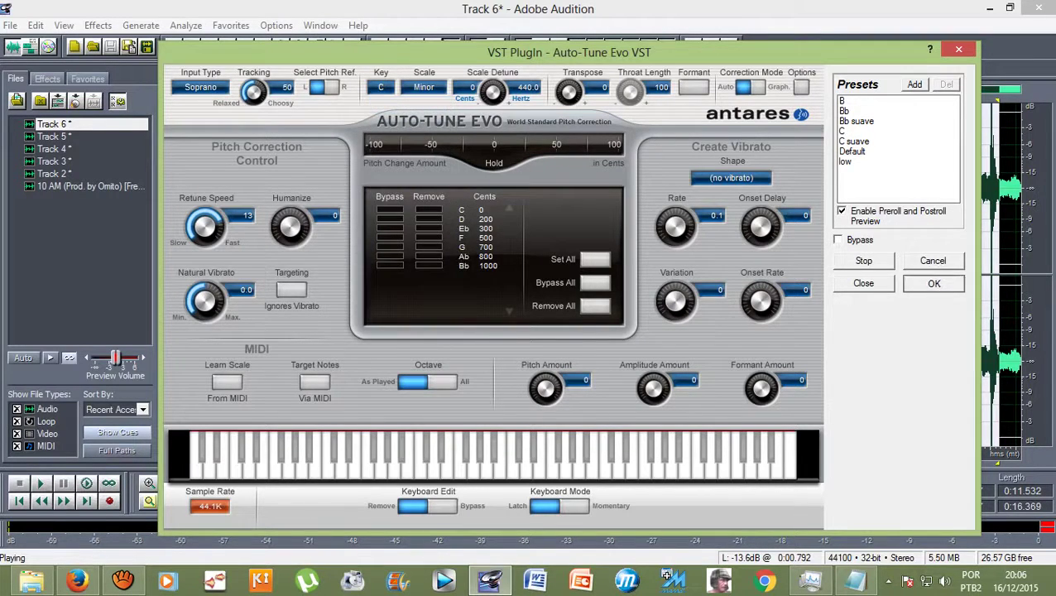
{"action": "left_click", "coordinate": [933, 283]}
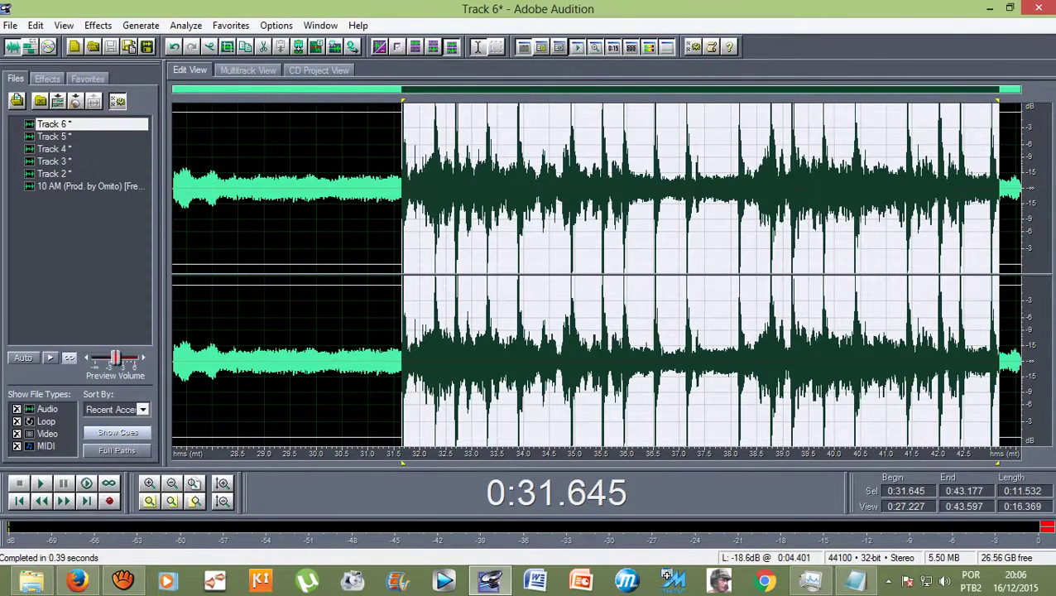
Play the processed Track 6 take from the vocal entry at 0:31.615 to check its sound
{"action": "left_click", "coordinate": [399, 273]}
{"action": "key", "text": "space"}
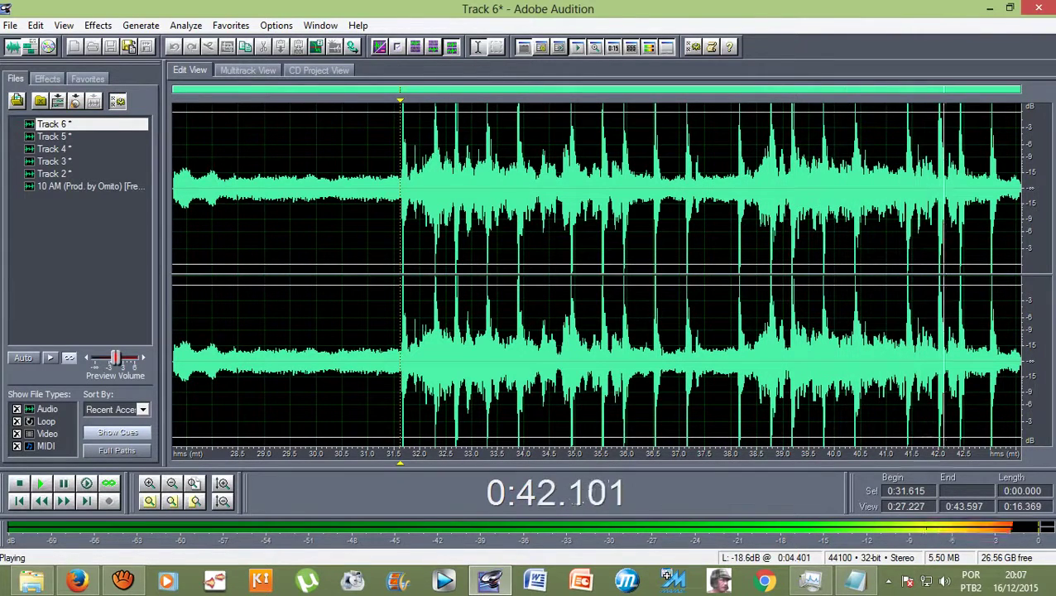
{"action": "key", "text": "space"}
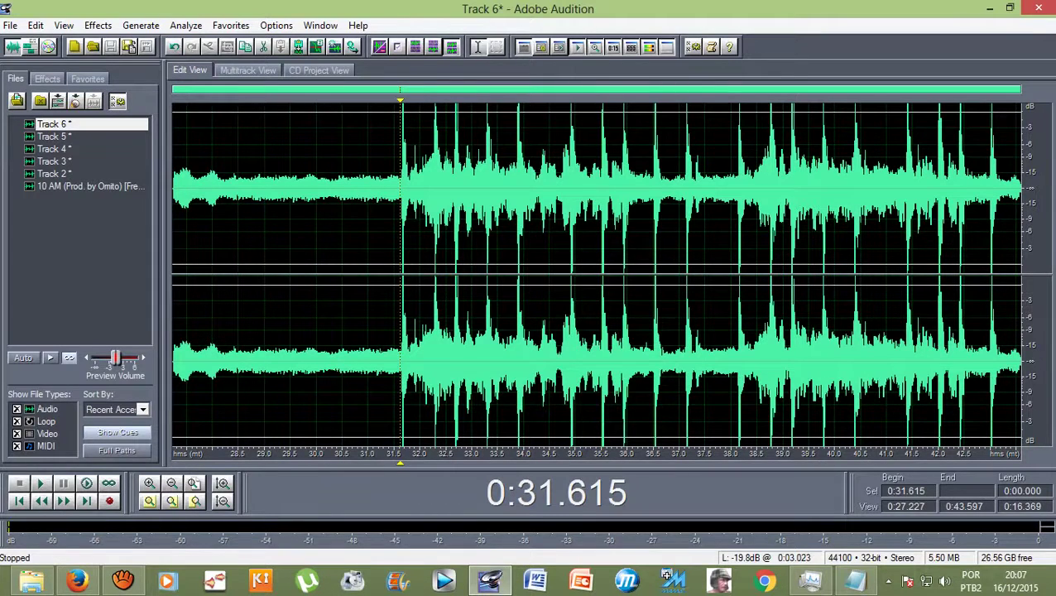
Return to the Multitrack View, look over the recorded takes, and place the playback cursor at their start, 0:27.227
{"action": "left_click", "coordinate": [248, 70]}
{"action": "scroll", "coordinate": [650, 230], "scroll_direction": "up", "scroll_amount": 3}
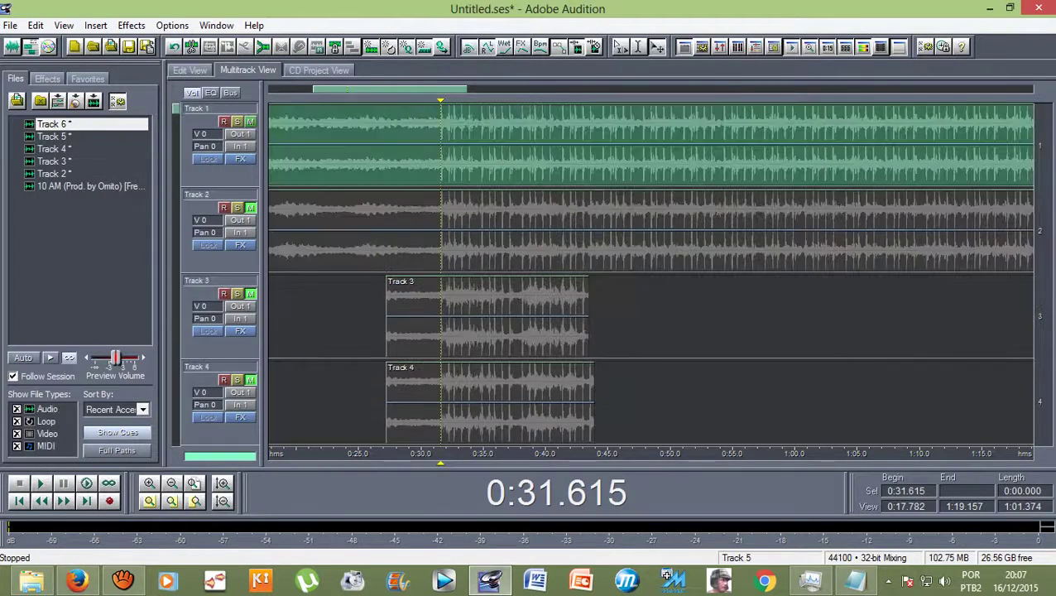
{"action": "scroll", "coordinate": [650, 230], "scroll_direction": "down", "scroll_amount": 3}
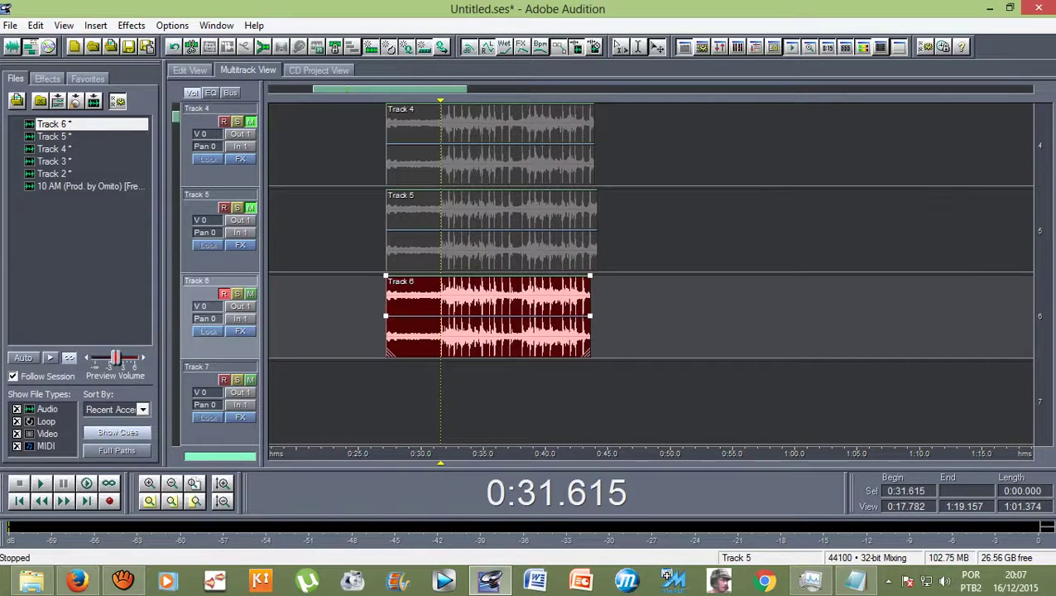
{"action": "scroll", "coordinate": [649, 230], "scroll_direction": "up", "scroll_amount": 3}
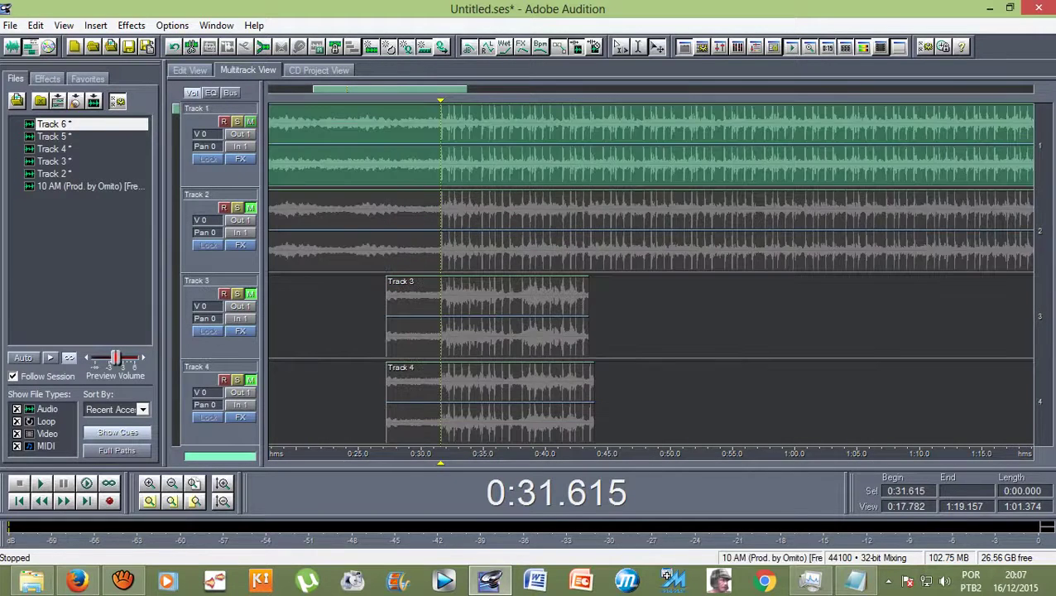
{"action": "scroll", "coordinate": [649, 89], "scroll_direction": "down", "scroll_amount": 2}
{"action": "scroll", "coordinate": [645, 232], "scroll_direction": "down", "scroll_amount": 4}
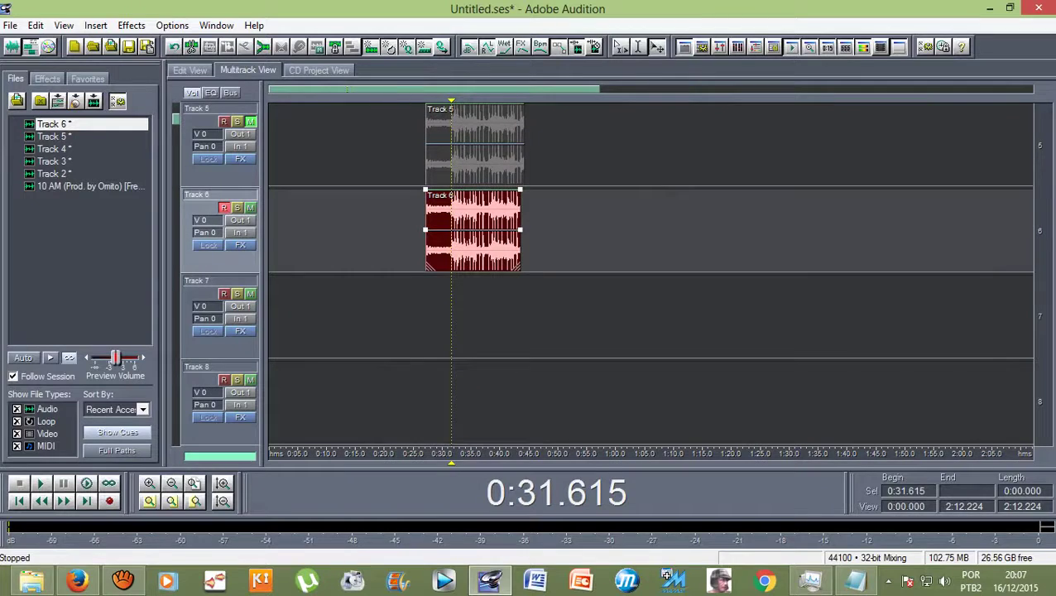
{"action": "scroll", "coordinate": [645, 231], "scroll_direction": "up", "scroll_amount": 4}
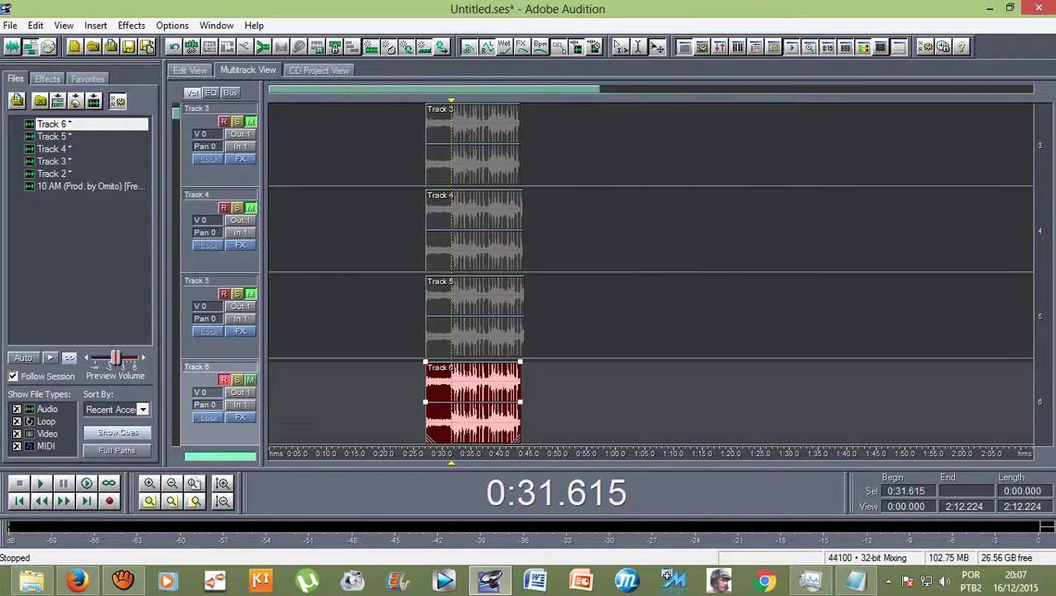
{"action": "scroll", "coordinate": [646, 232], "scroll_direction": "down", "scroll_amount": 3}
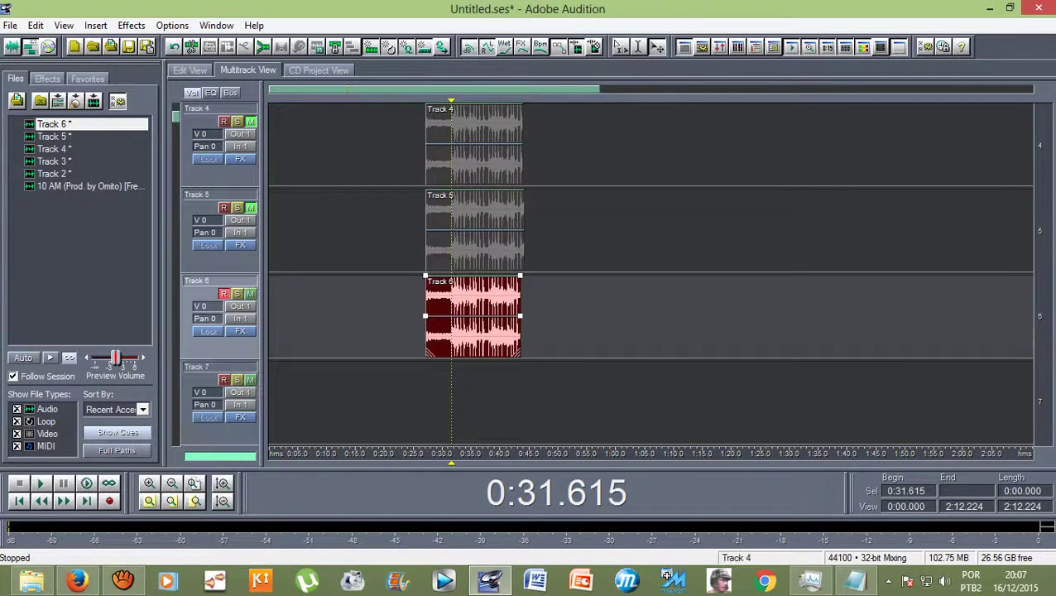
{"action": "left_click", "coordinate": [425, 145]}
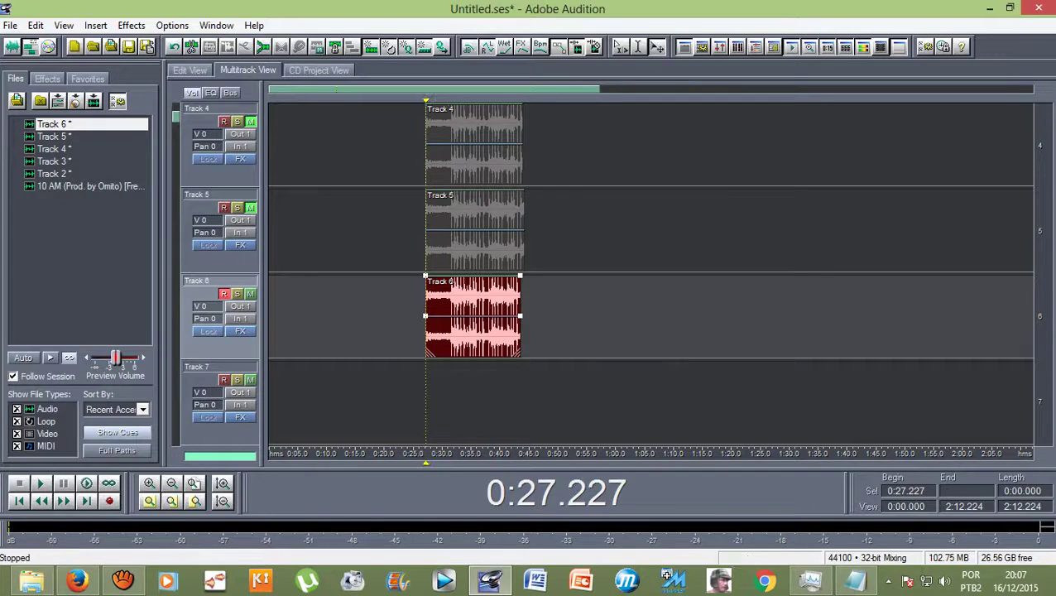
{"action": "left_click", "coordinate": [123, 580]}
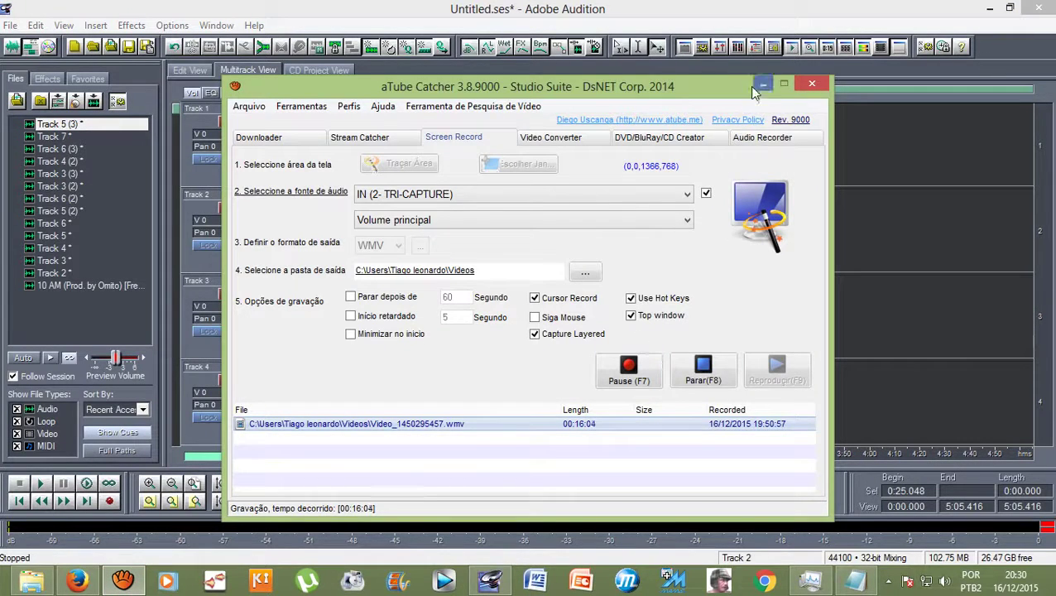
Minimize the aTube Catcher window, look over the session tracks, and move the playback cursor to 0:30.000
{"action": "left_click", "coordinate": [761, 86]}
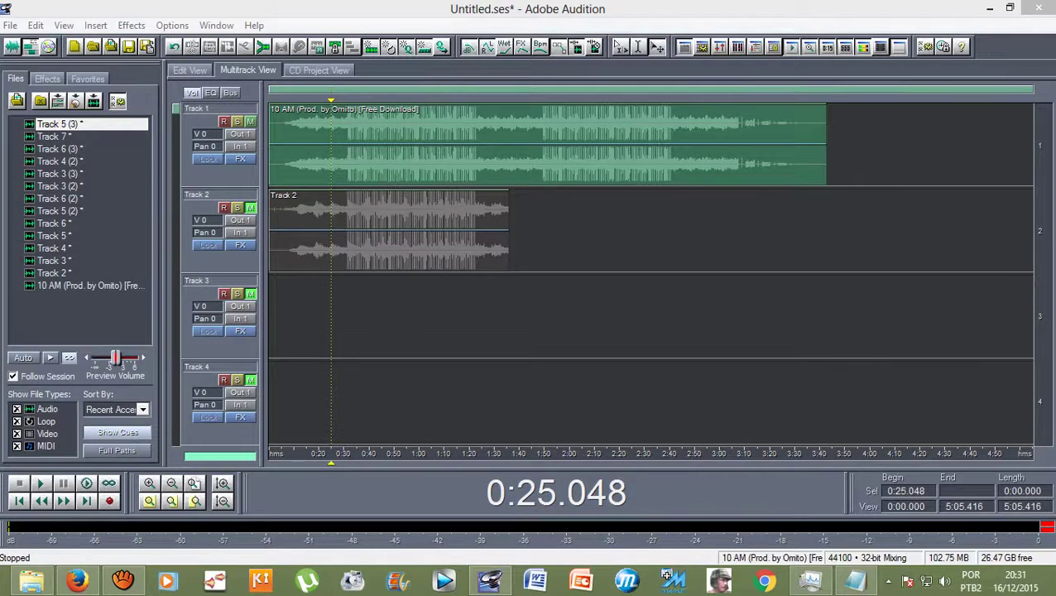
{"action": "left_click", "coordinate": [222, 346]}
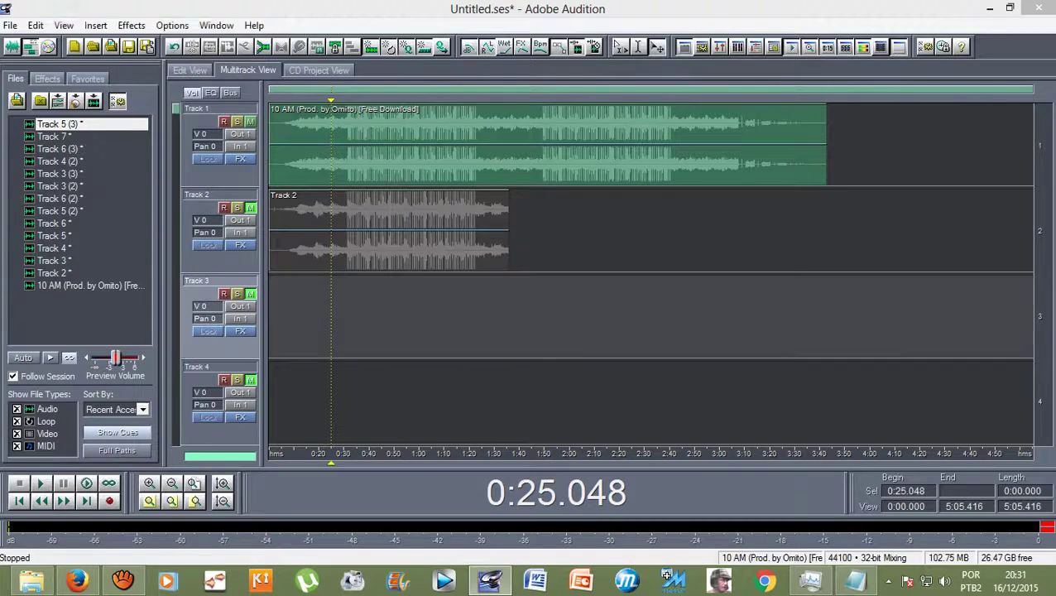
{"action": "scroll", "coordinate": [649, 273], "scroll_direction": "down", "scroll_amount": 4}
{"action": "scroll", "coordinate": [649, 273], "scroll_direction": "up", "scroll_amount": 2}
{"action": "scroll", "coordinate": [650, 273], "scroll_direction": "down", "scroll_amount": 2}
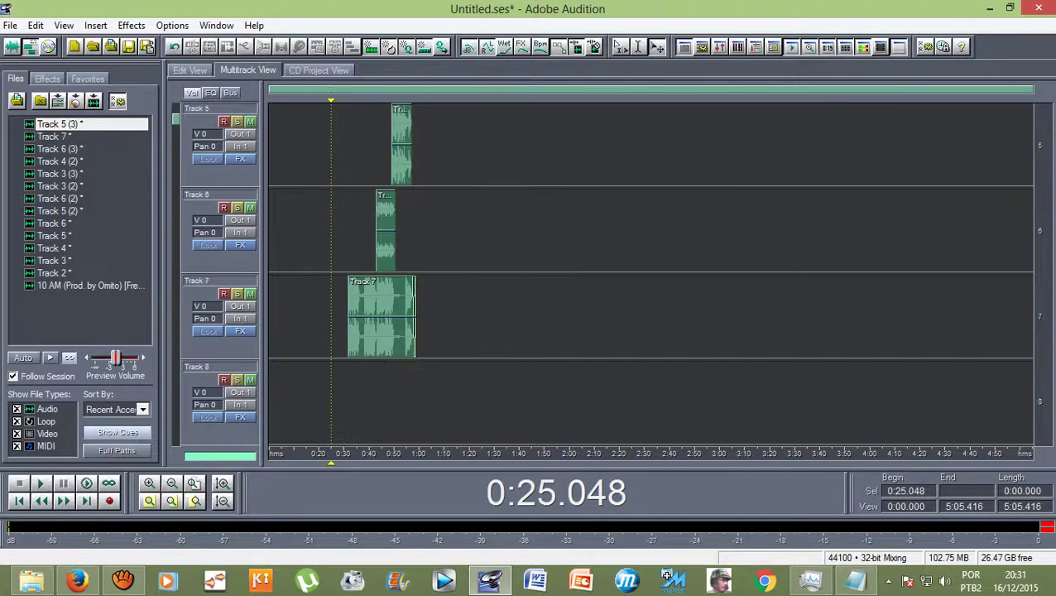
{"action": "scroll", "coordinate": [649, 273], "scroll_direction": "up", "scroll_amount": 4}
{"action": "scroll", "coordinate": [650, 273], "scroll_direction": "down", "scroll_amount": 4}
{"action": "left_click_drag", "start_coordinate": [331, 100], "coordinate": [341, 100]}
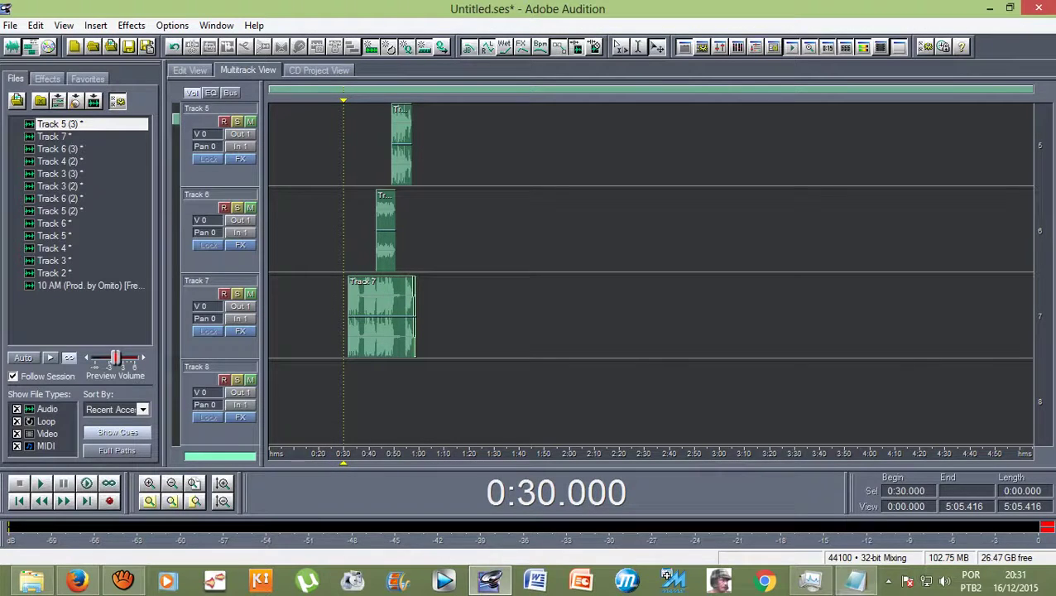
Show the Notepad lyrics beside the session, highlight all three verses, and return Audition to full size
{"action": "left_click", "coordinate": [1010, 8]}
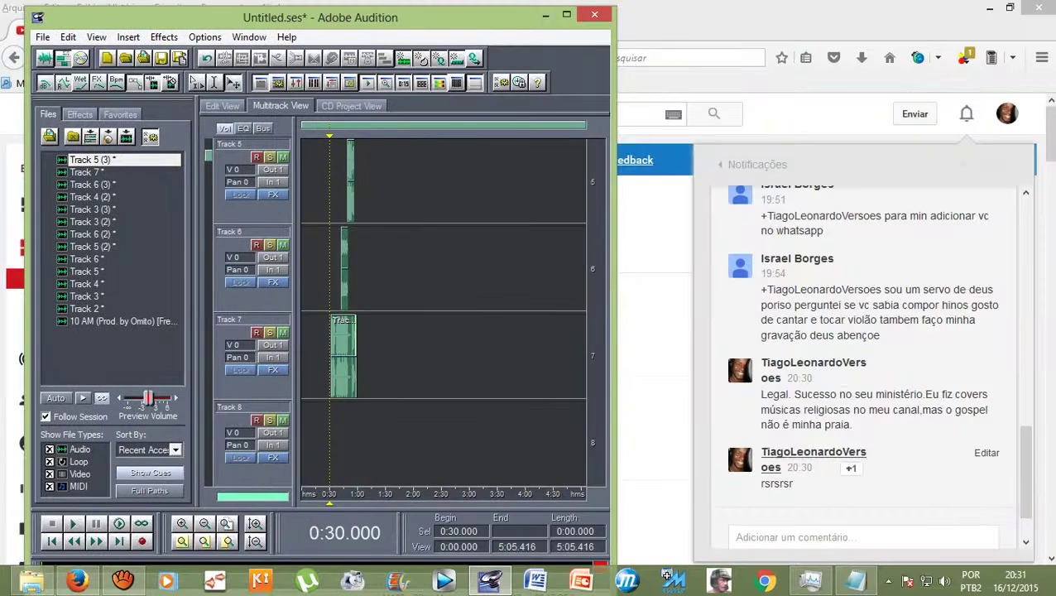
{"action": "left_click", "coordinate": [854, 579]}
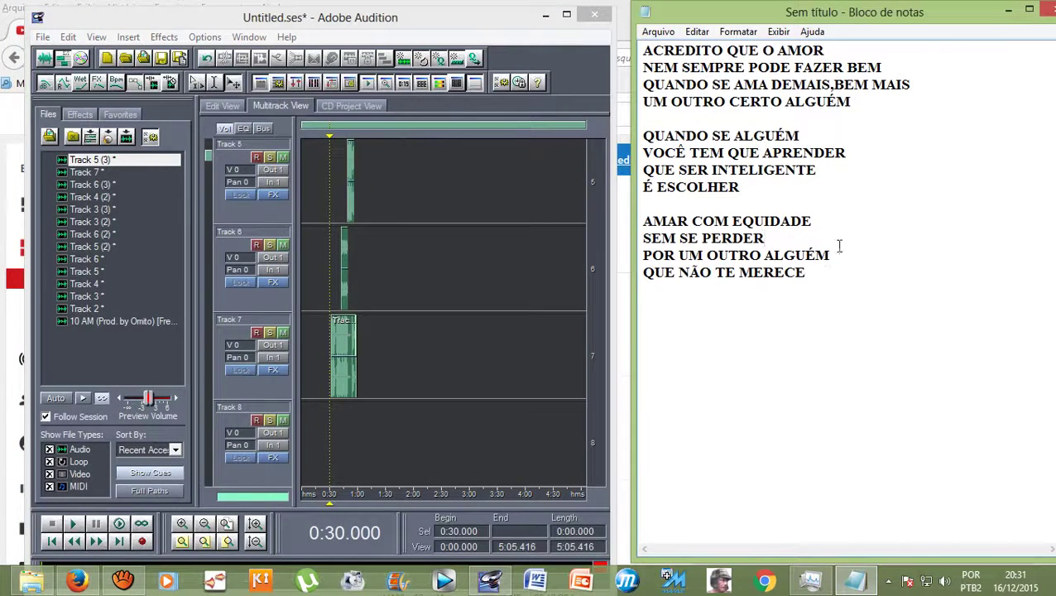
{"action": "left_click_drag", "start_coordinate": [843, 255], "coordinate": [598, 24]}
{"action": "left_click_drag", "start_coordinate": [868, 276], "coordinate": [644, 52]}
{"action": "left_click", "coordinate": [444, 268]}
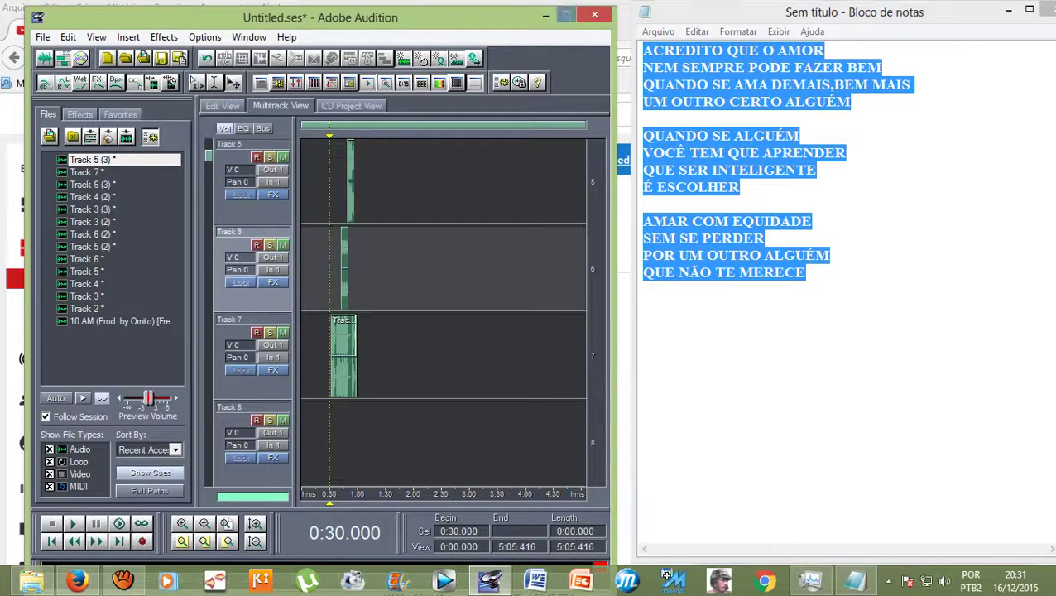
{"action": "left_click", "coordinate": [566, 15]}
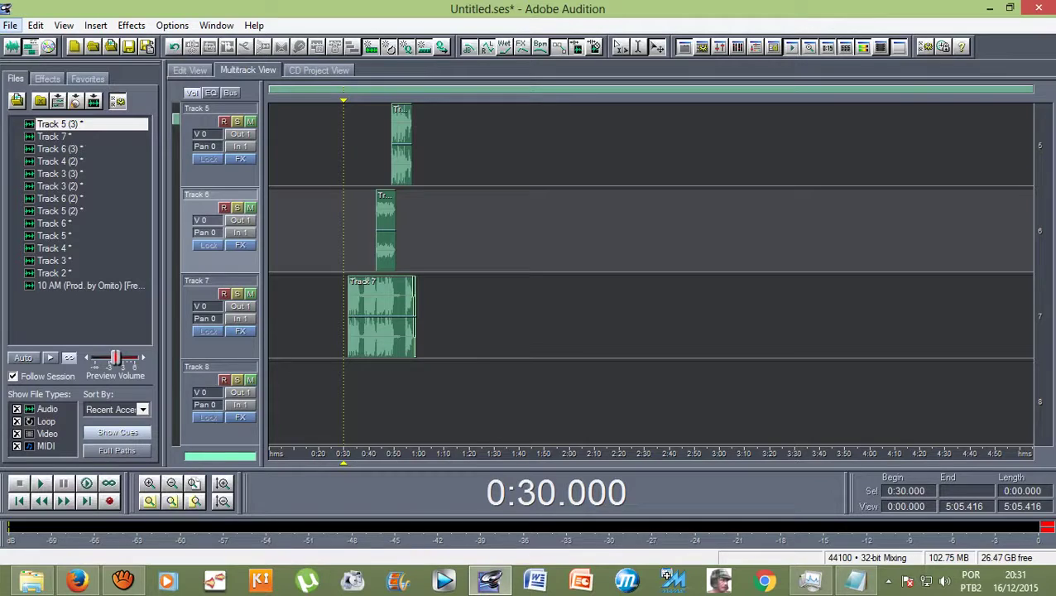
Save the session in the Projetos adobe folder, naming it with the artist's name followed by "- Amar com moderação"
{"action": "left_click", "coordinate": [10, 25]}
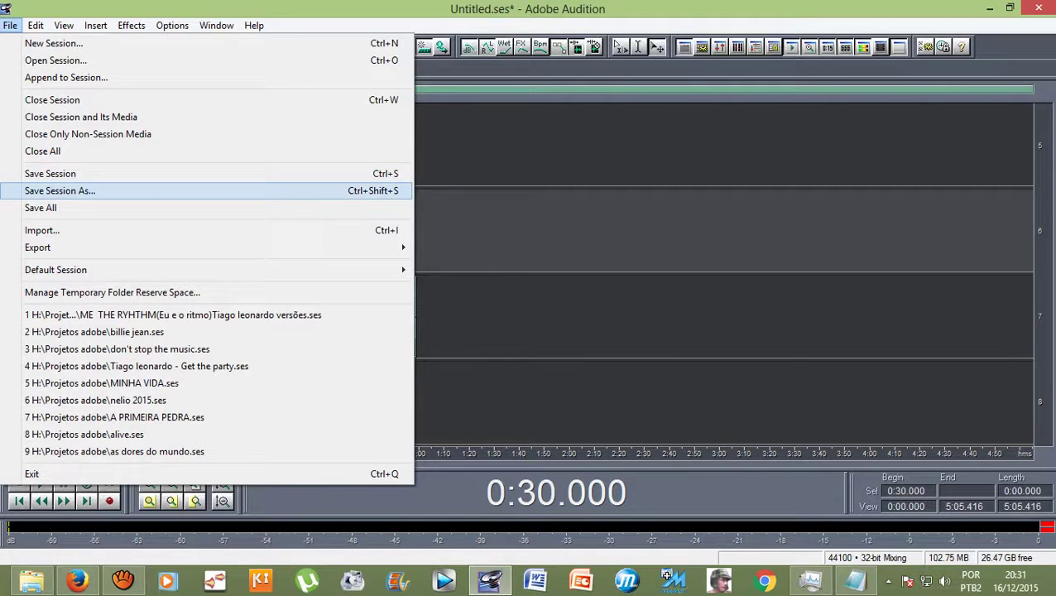
{"action": "left_click", "coordinate": [60, 190]}
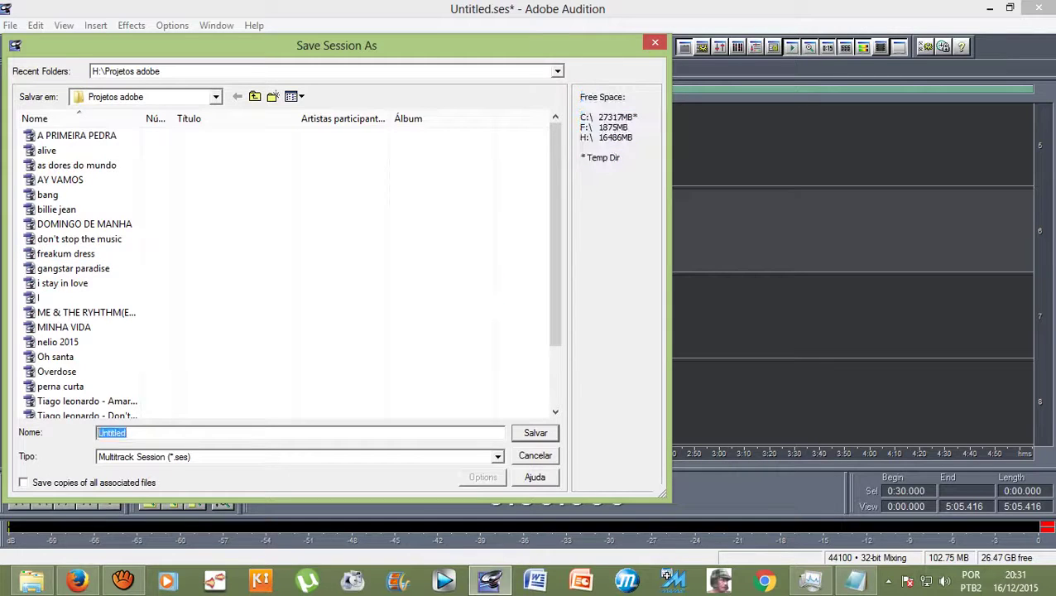
{"action": "type", "text": "Tiag"}
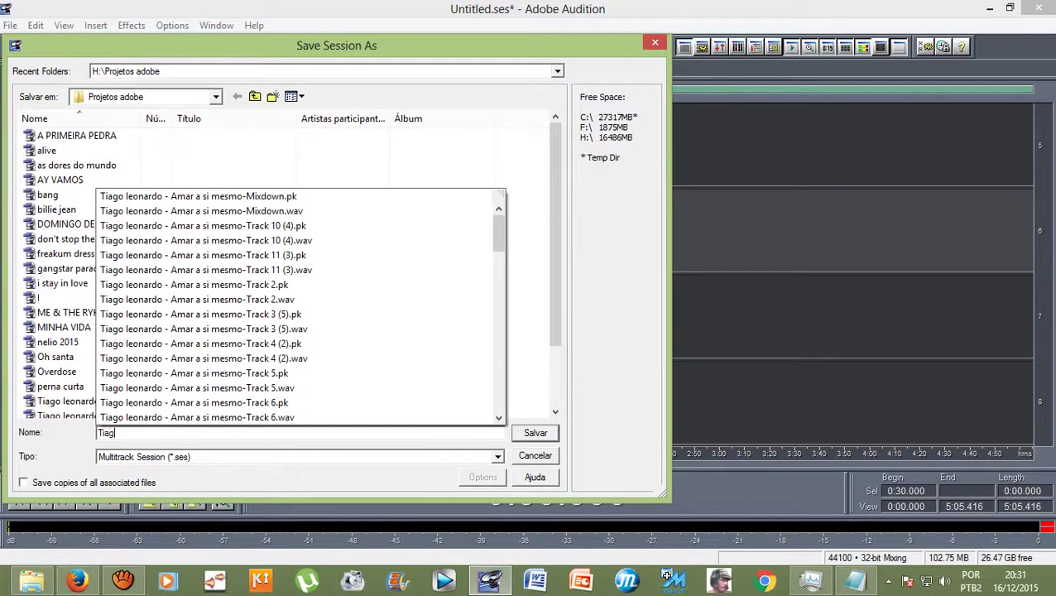
{"action": "type", "text": "o leonardo -"}
{"action": "left_click", "coordinate": [855, 582]}
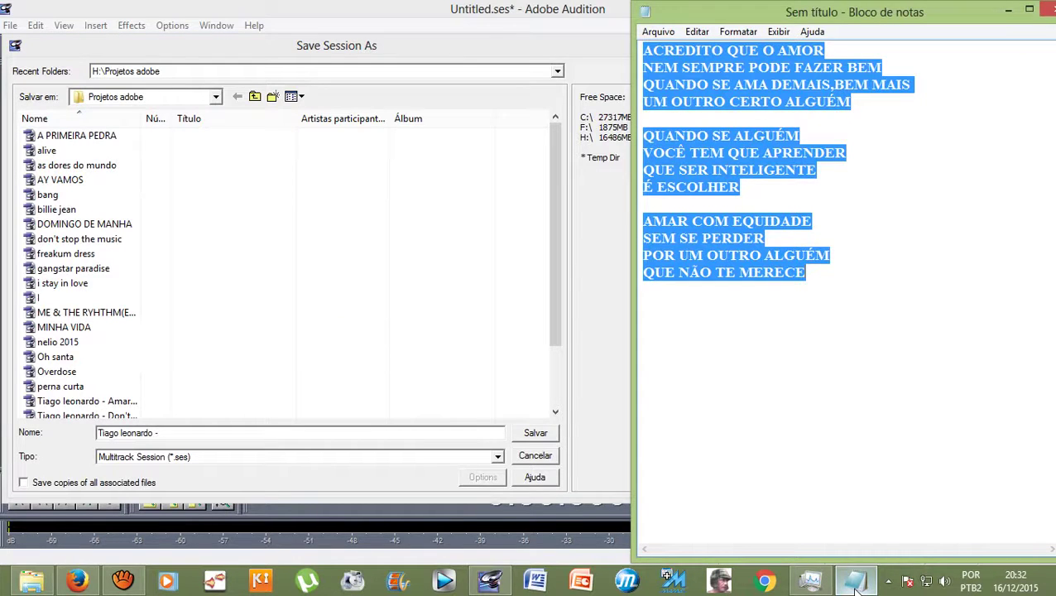
{"action": "left_click", "coordinate": [489, 582]}
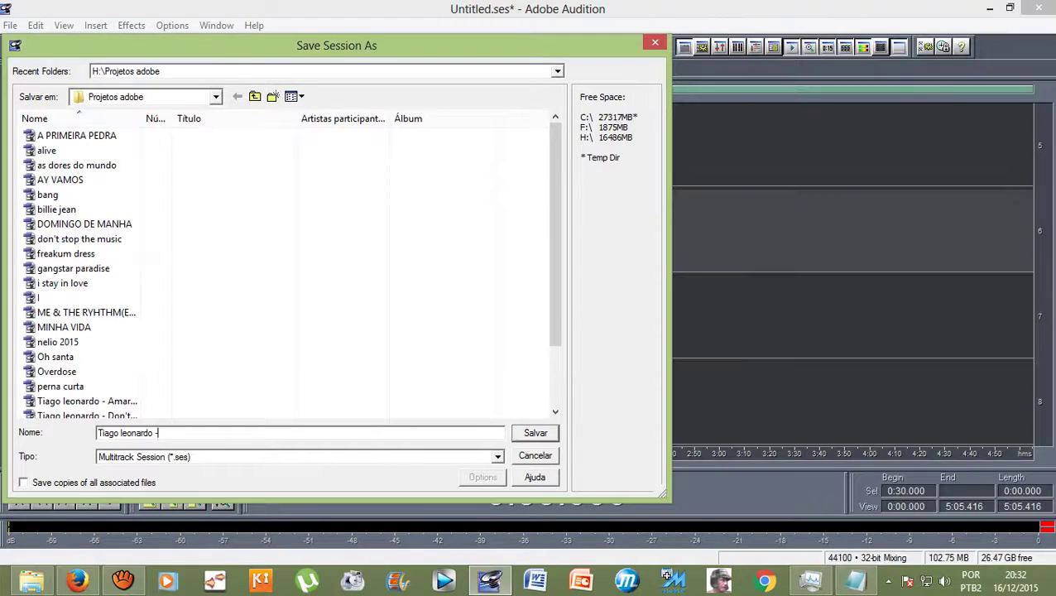
{"action": "type", "text": "-"}
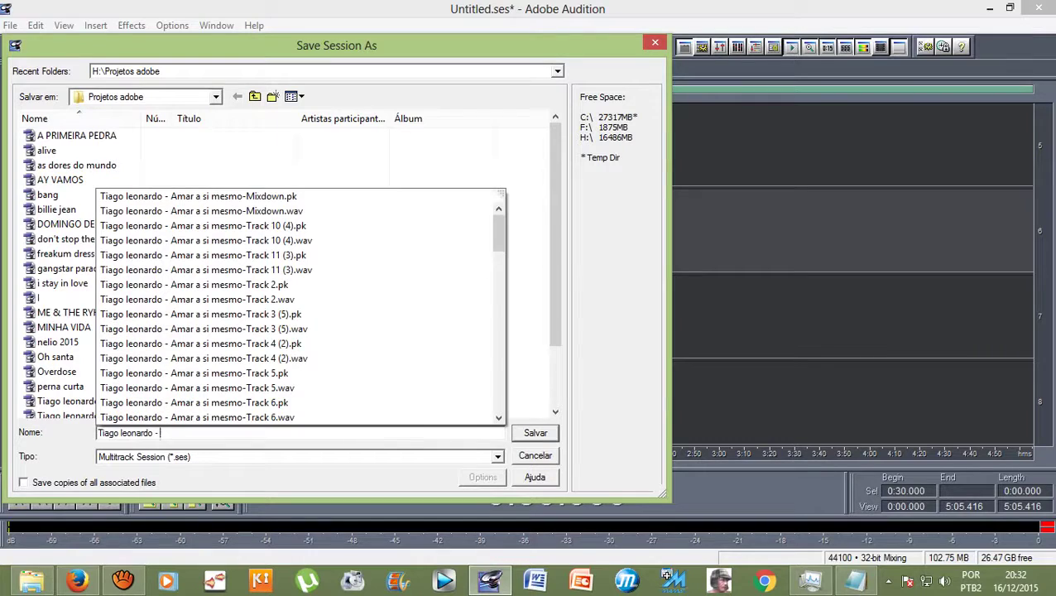
{"action": "type", "text": " Amar c"}
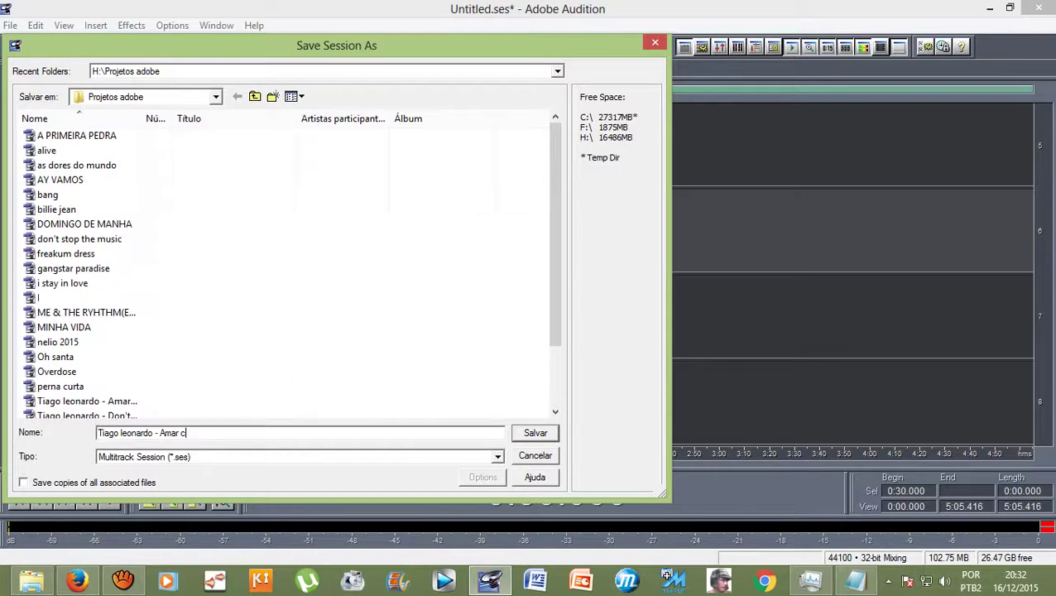
{"action": "type", "text": "om moderação"}
{"action": "key", "text": "Return"}
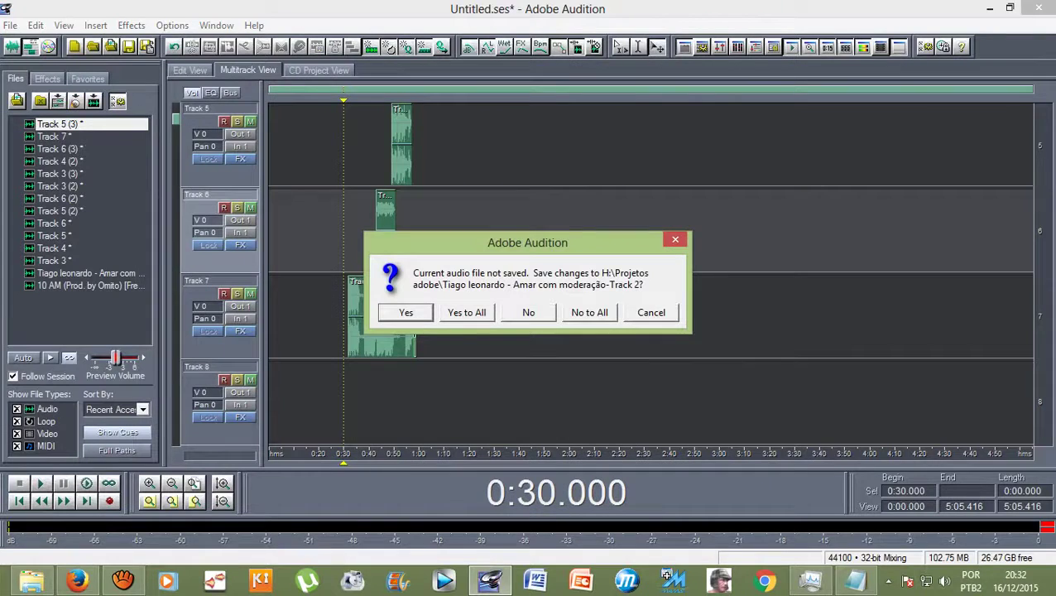
Save the unsaved audio of Track 2, Track 6 (3), Track 5 (3) and Track 7 as Windows PCM files under the proposed names
{"action": "key", "text": "Return"}
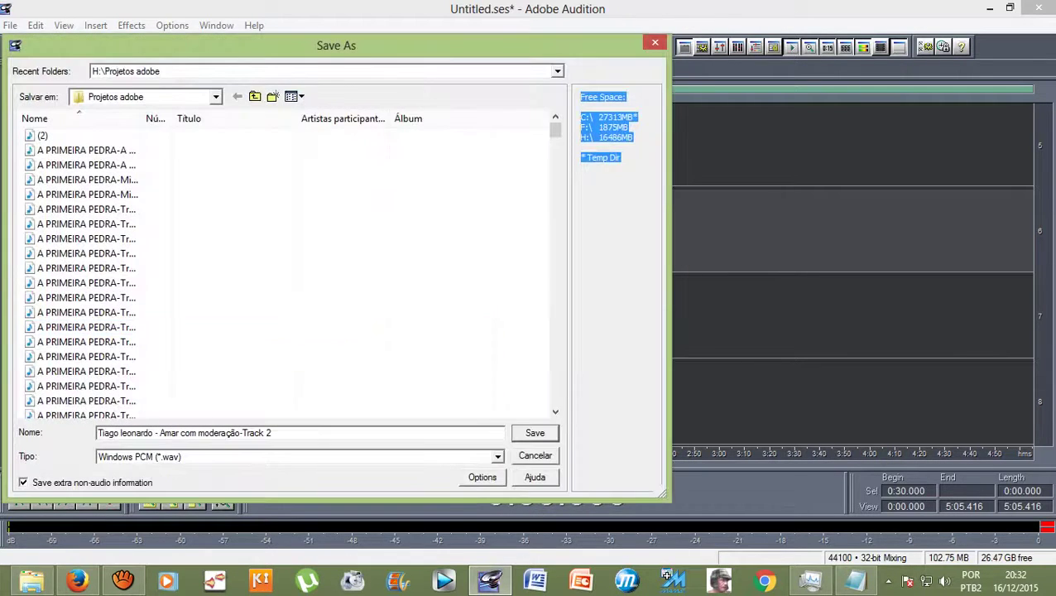
{"action": "key", "text": "Return"}
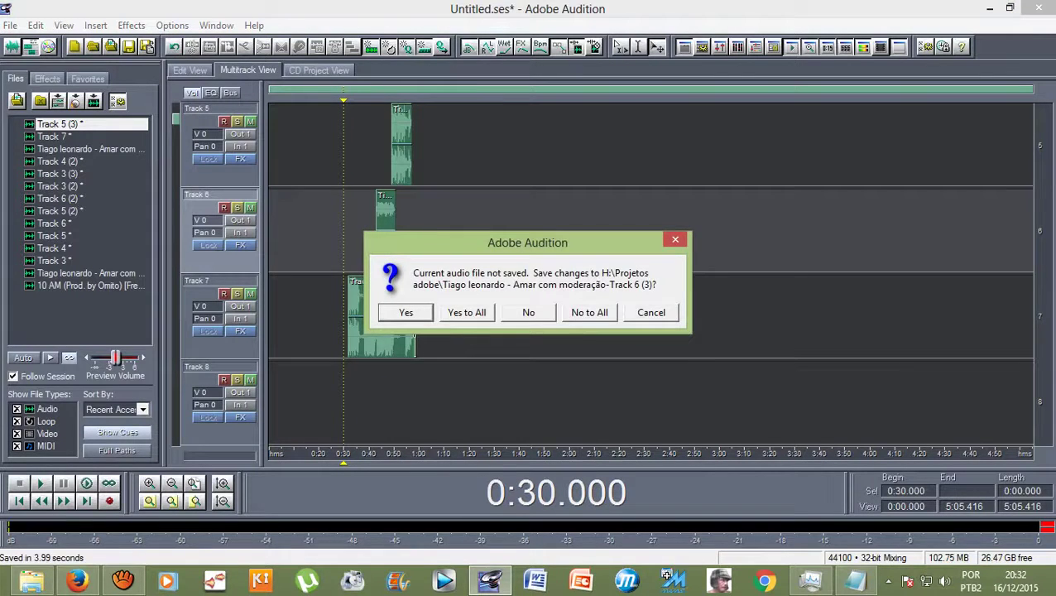
{"action": "key", "text": "Return"}
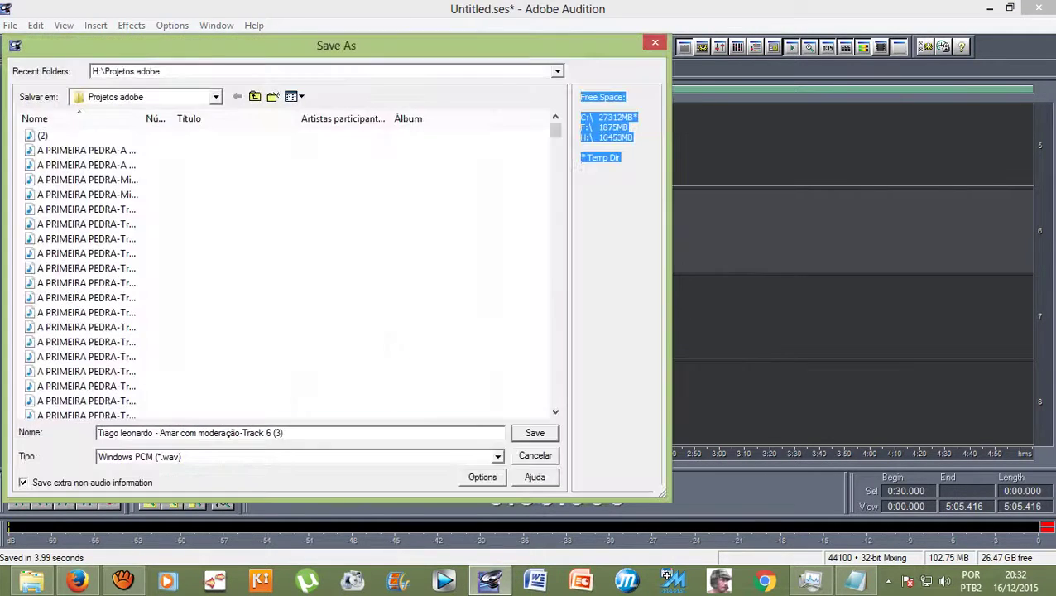
{"action": "key", "text": "Return"}
{"action": "key", "text": "Return"}
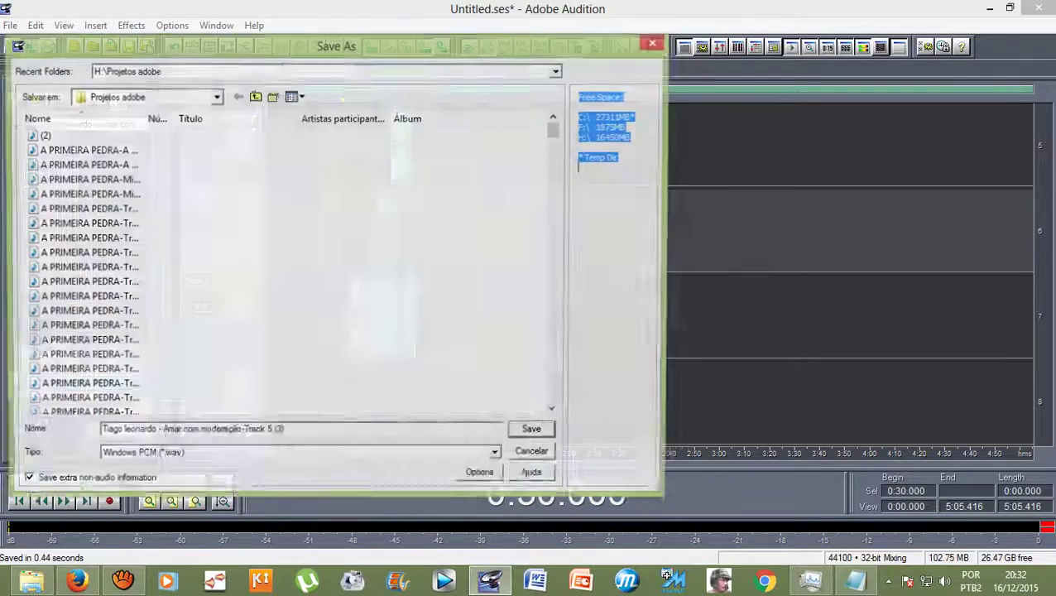
{"action": "key", "text": "Return"}
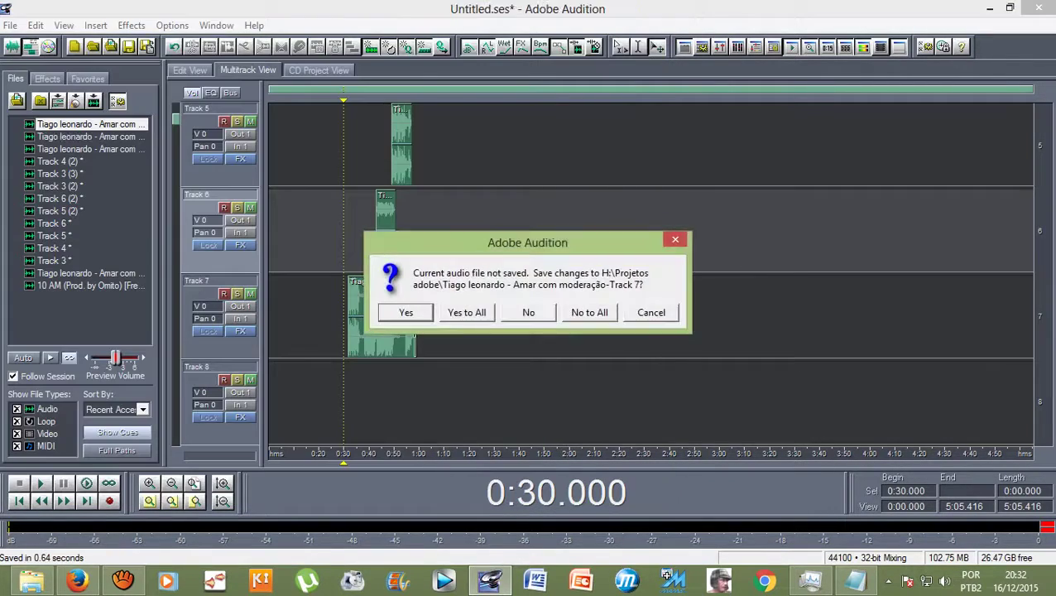
{"action": "key", "text": "Return"}
{"action": "key", "text": "Return"}
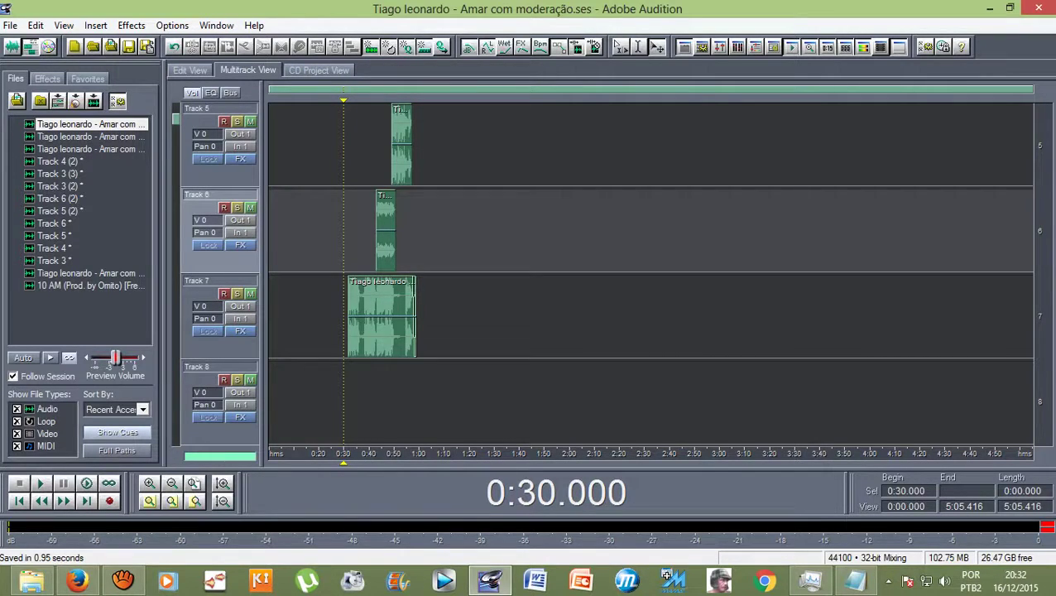
Play the mix from 0:25.735 with the Notepad lyrics shown beside the session, and stop playback
{"action": "scroll", "coordinate": [649, 273], "scroll_direction": "up", "scroll_amount": 4}
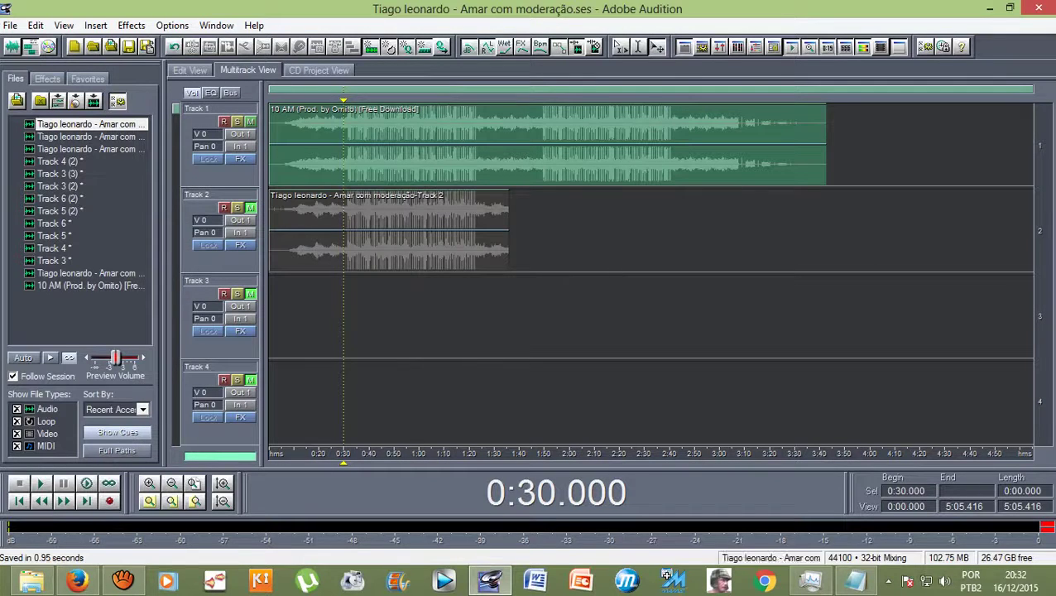
{"action": "left_click", "coordinate": [333, 145]}
{"action": "key", "text": "space"}
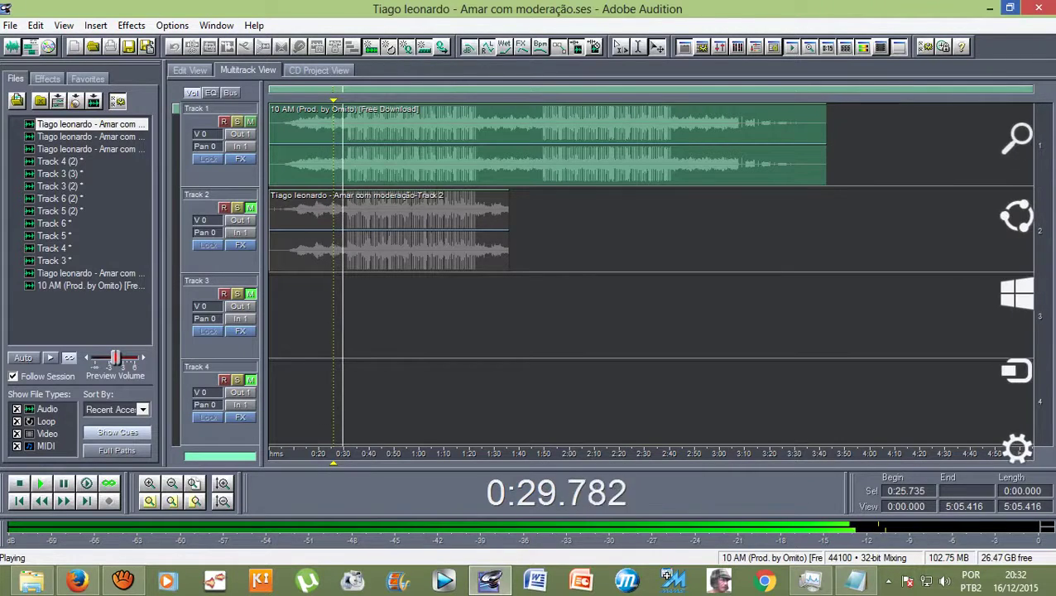
{"action": "left_click", "coordinate": [1009, 7]}
{"action": "left_click", "coordinate": [862, 192]}
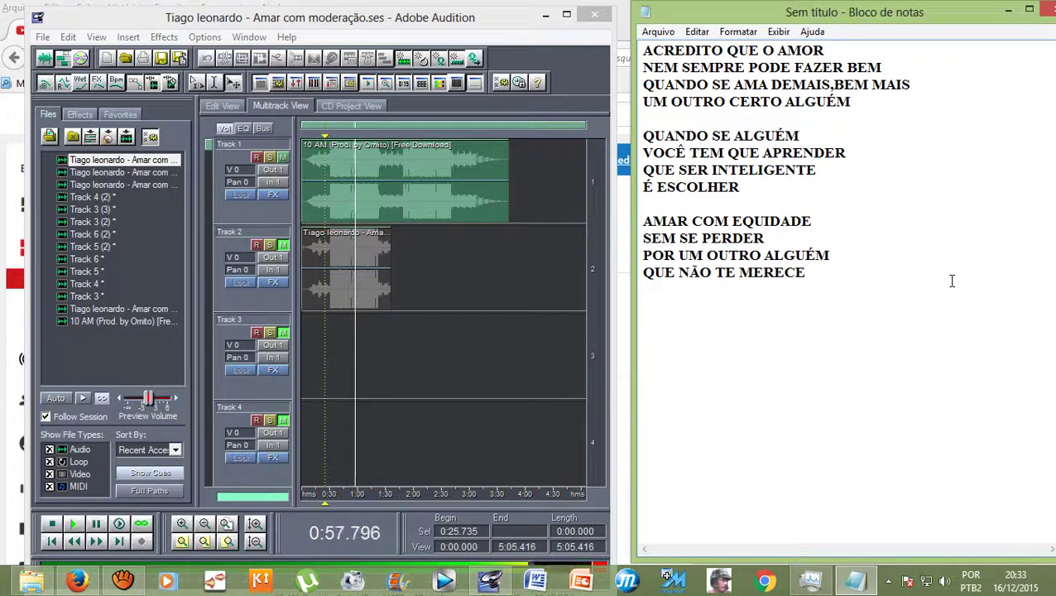
{"action": "left_click", "coordinate": [386, 396]}
{"action": "key", "text": "space"}
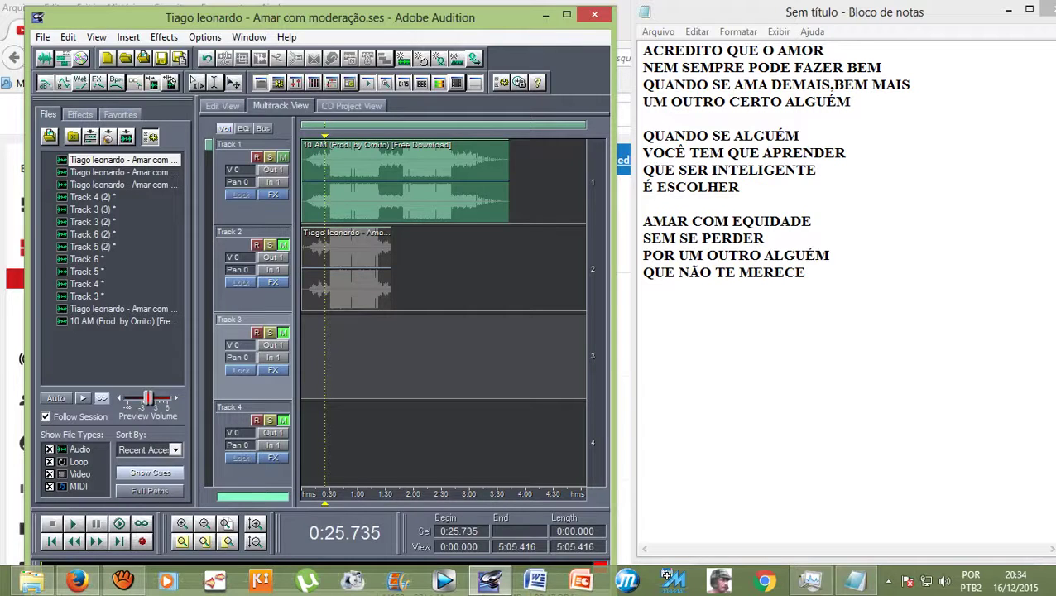
Unmute Track 2 and mute the vocal takes on Tracks 5, 6 and 7
{"action": "left_click", "coordinate": [283, 245]}
{"action": "scroll", "coordinate": [443, 312], "scroll_direction": "down", "scroll_amount": 4}
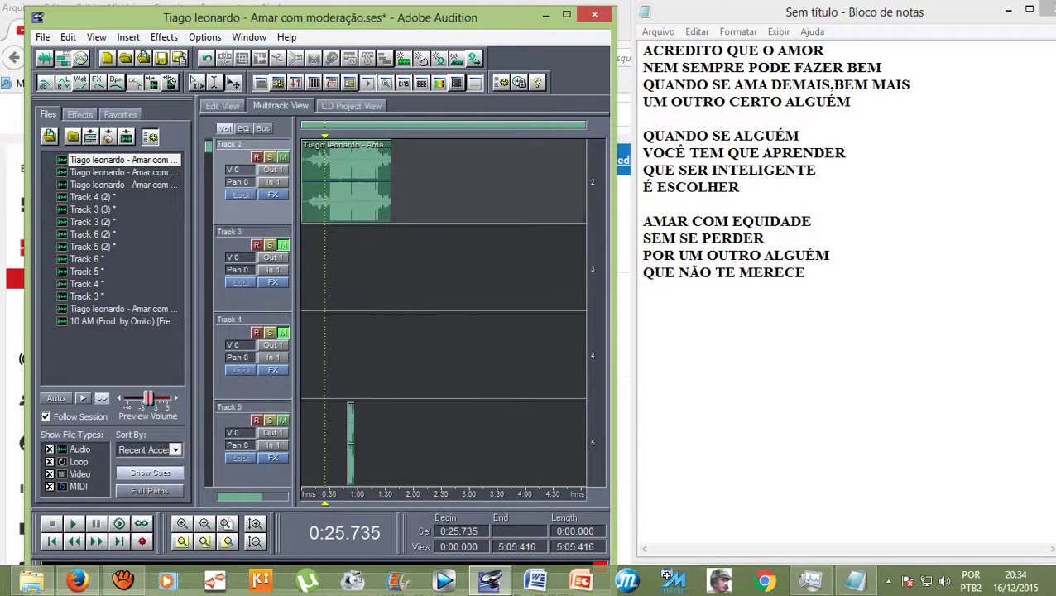
{"action": "left_click", "coordinate": [282, 156]}
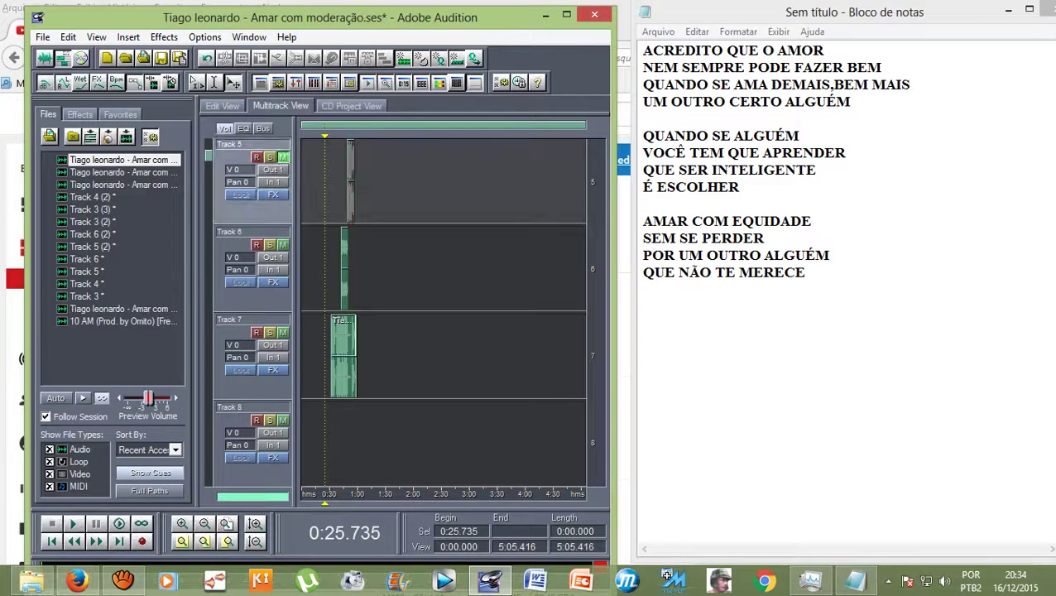
{"action": "left_click", "coordinate": [282, 244]}
{"action": "left_click", "coordinate": [282, 332]}
Play the beat together with Track 2 from 0:28.317, zoomed in on the timeline, and stop playback
{"action": "scroll", "coordinate": [444, 311], "scroll_direction": "up", "scroll_amount": 3}
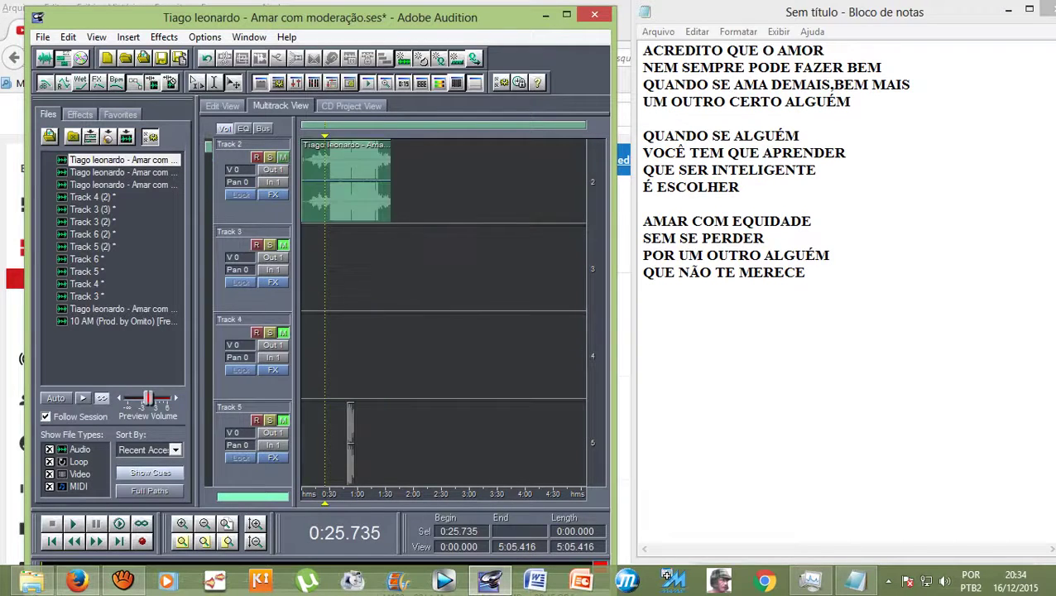
{"action": "scroll", "coordinate": [318, 201], "scroll_direction": "up", "scroll_amount": 2}
{"action": "left_click", "coordinate": [335, 201]}
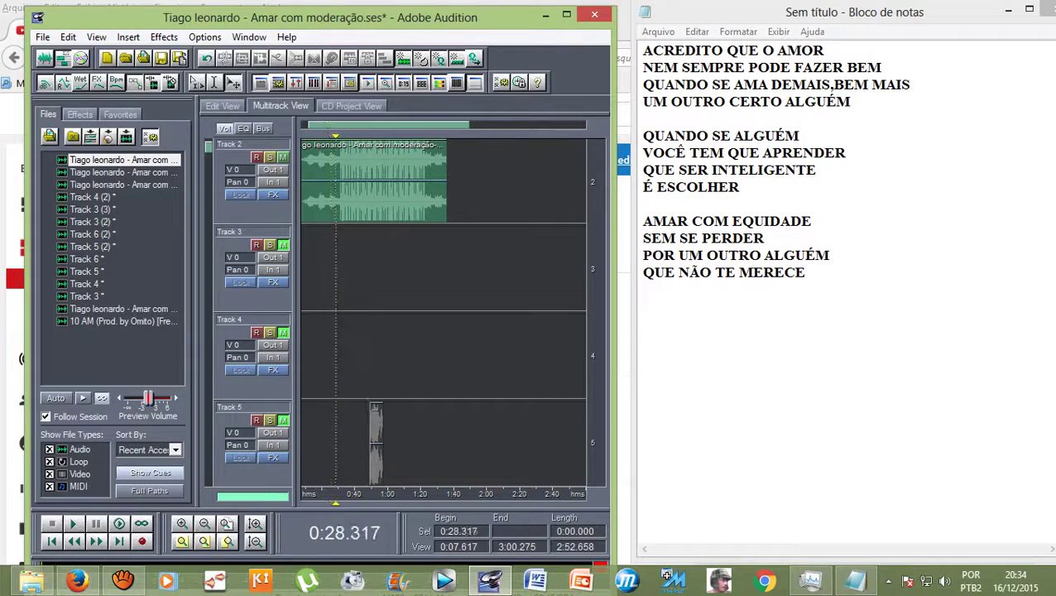
{"action": "scroll", "coordinate": [447, 228], "scroll_direction": "up", "scroll_amount": 1}
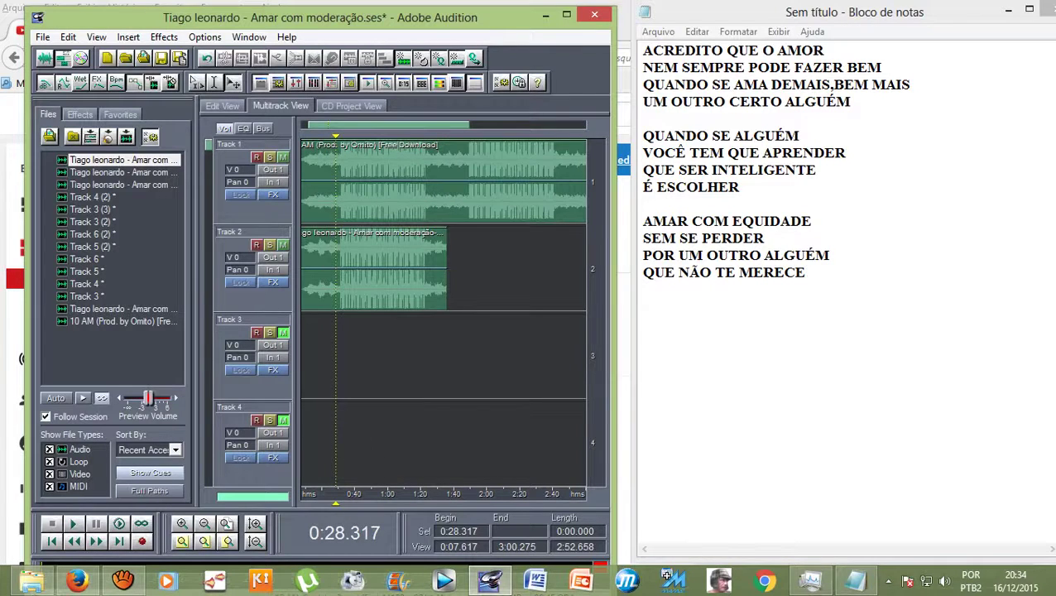
{"action": "key", "text": "space"}
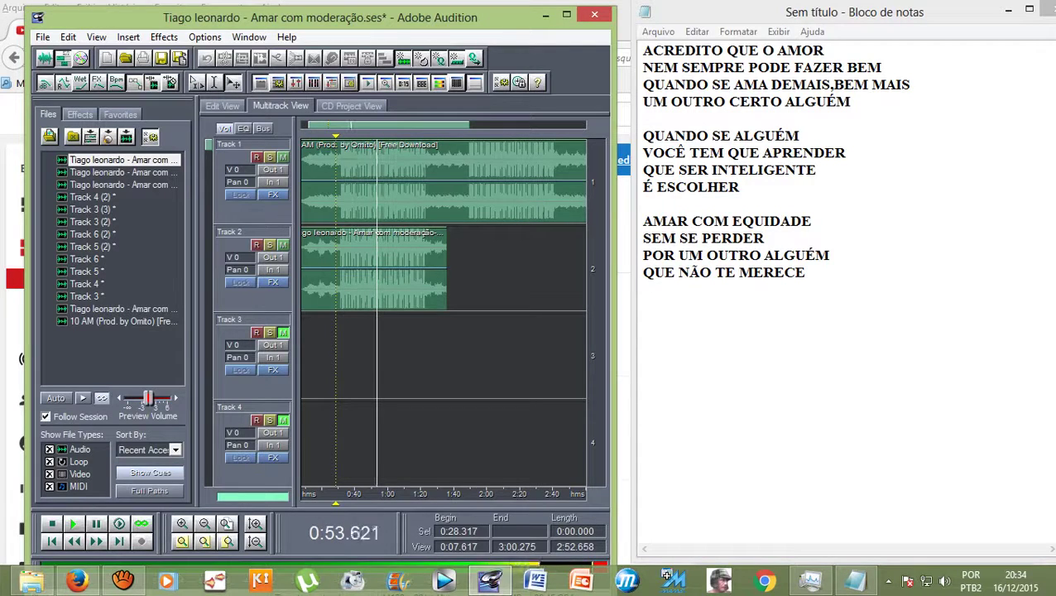
{"action": "key", "text": "space"}
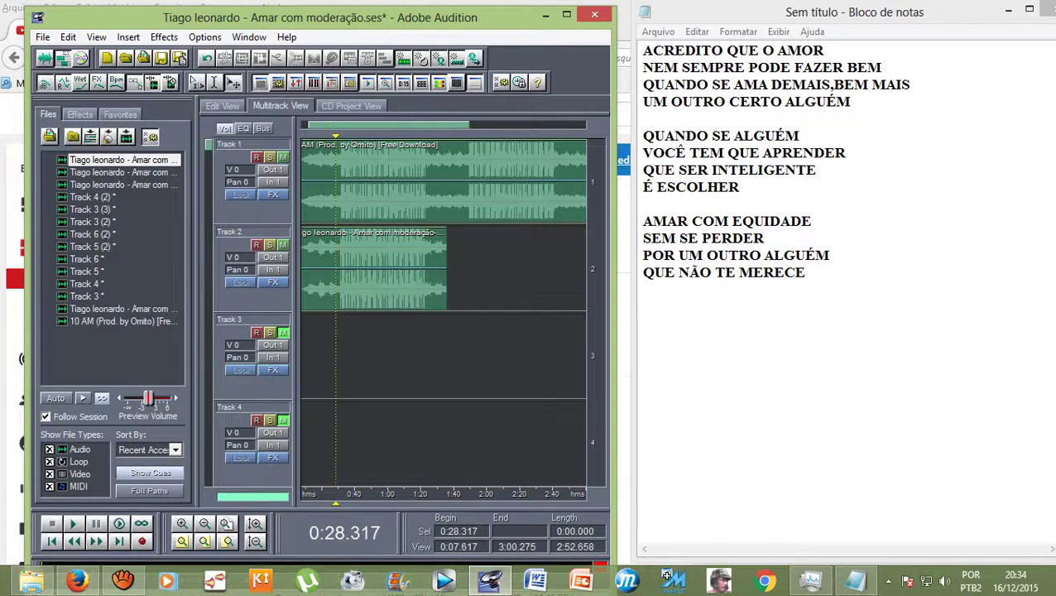
Unmute the vocal take on Track 7, keeping Tracks 5 and 6 muted
{"action": "scroll", "coordinate": [443, 311], "scroll_direction": "down", "scroll_amount": 5}
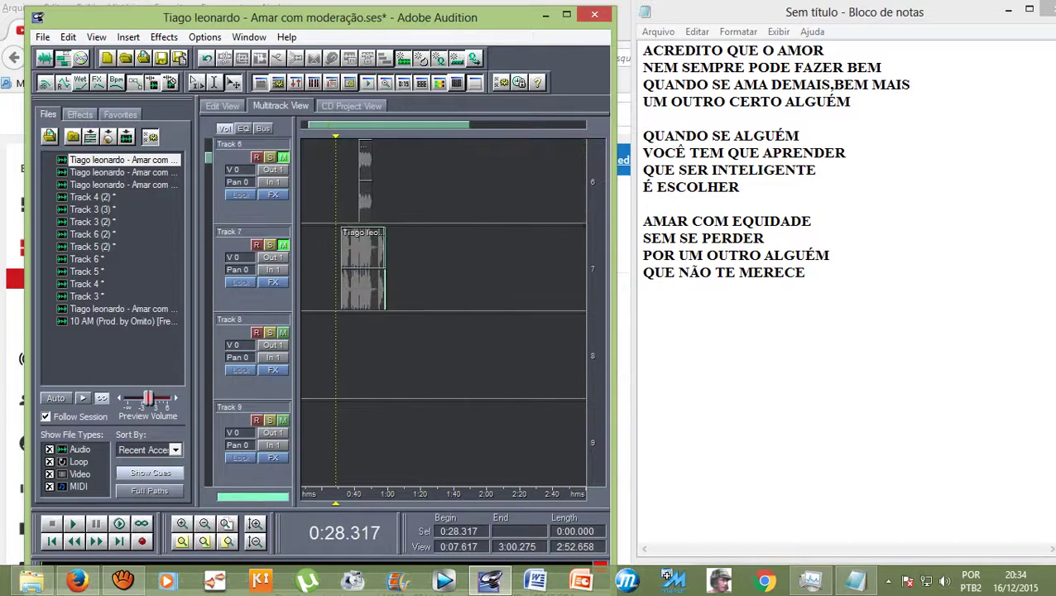
{"action": "scroll", "coordinate": [443, 310], "scroll_direction": "up", "scroll_amount": 1}
{"action": "left_click", "coordinate": [283, 332]}
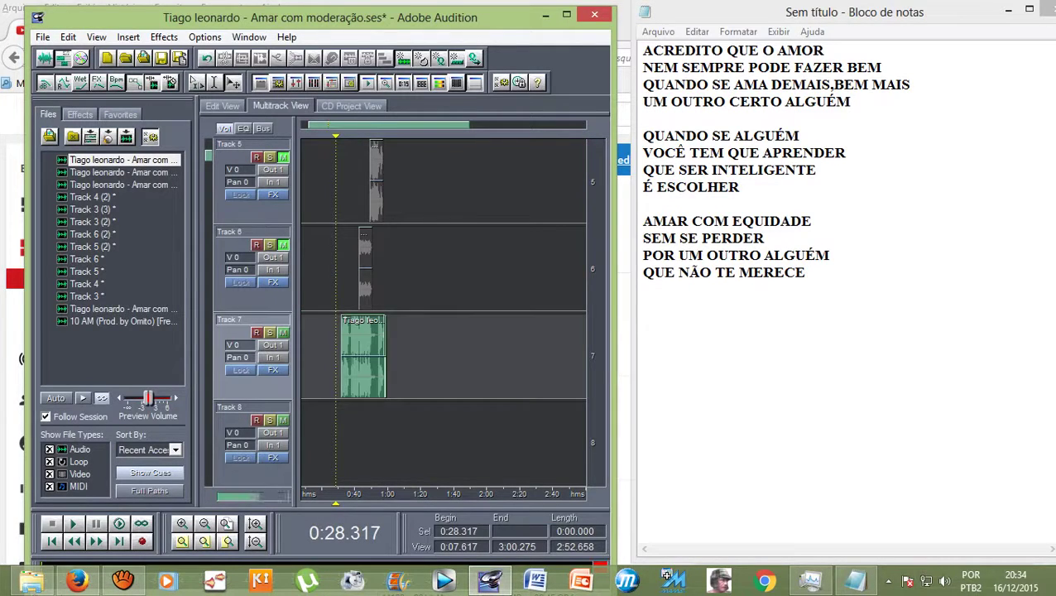
Unmute the vocal takes on Tracks 5 and 6 and play the session from 0:28.317
{"action": "left_click", "coordinate": [283, 245]}
{"action": "left_click", "coordinate": [283, 158]}
{"action": "key", "text": "space"}
{"action": "scroll", "coordinate": [375, 233], "scroll_direction": "up", "scroll_amount": 1}
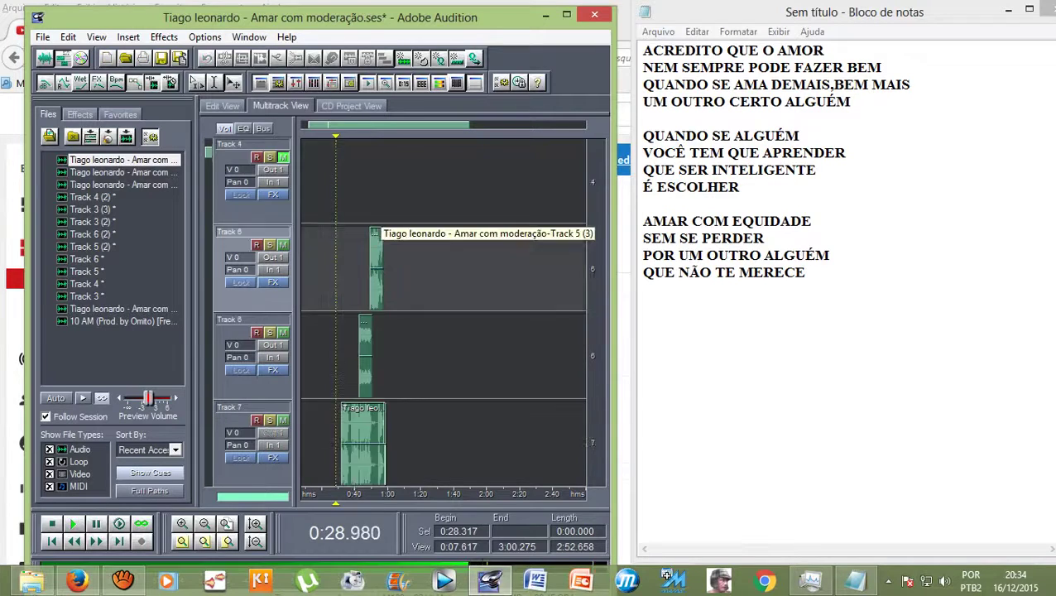
{"action": "scroll", "coordinate": [375, 234], "scroll_direction": "down", "scroll_amount": 1}
{"action": "scroll", "coordinate": [375, 233], "scroll_direction": "up", "scroll_amount": 4}
{"action": "scroll", "coordinate": [375, 233], "scroll_direction": "down", "scroll_amount": 3}
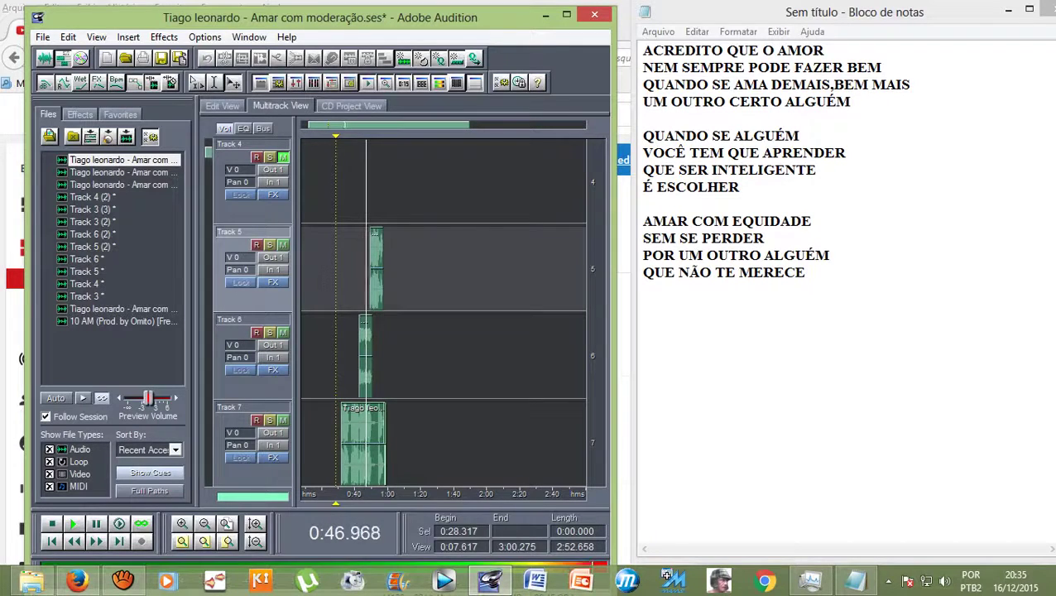
Remove "QUE" before "SER INTELIGENTE" in the Notepad lyrics, then return to the Audition session and stop playback
{"action": "left_click_drag", "start_coordinate": [676, 169], "coordinate": [631, 172]}
{"action": "key", "text": "Delete"}
{"action": "key", "text": "Delete"}
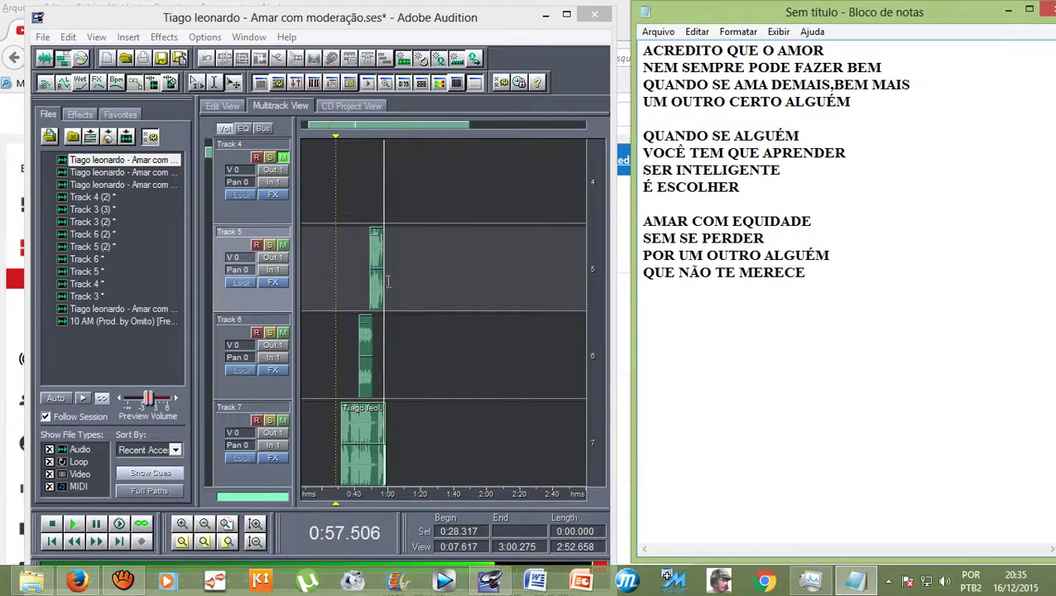
{"action": "key", "text": "alt+Tab"}
{"action": "key", "text": "space"}
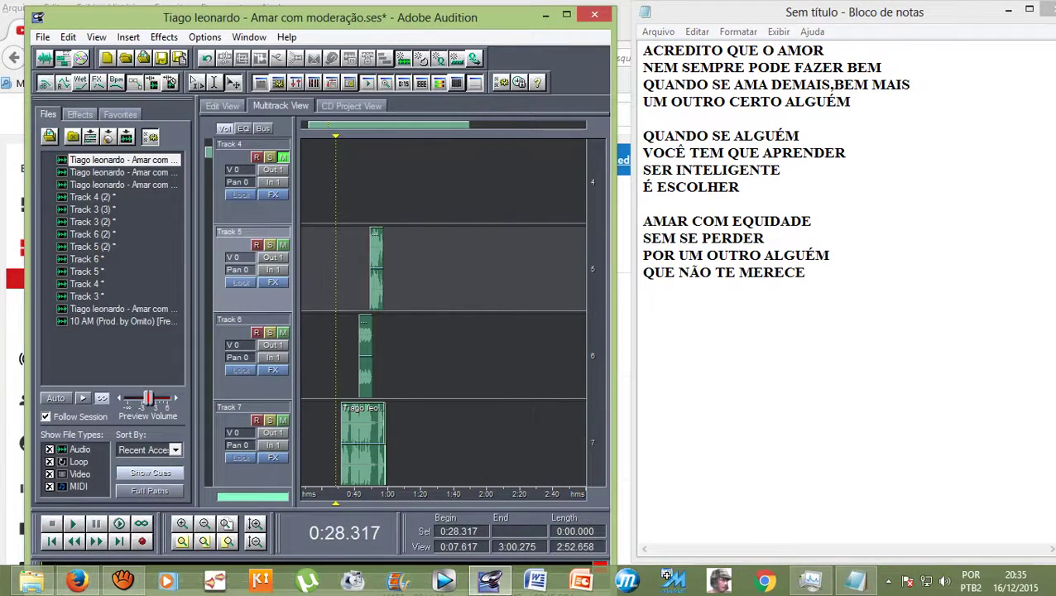
{"action": "left_click", "coordinate": [123, 581]}
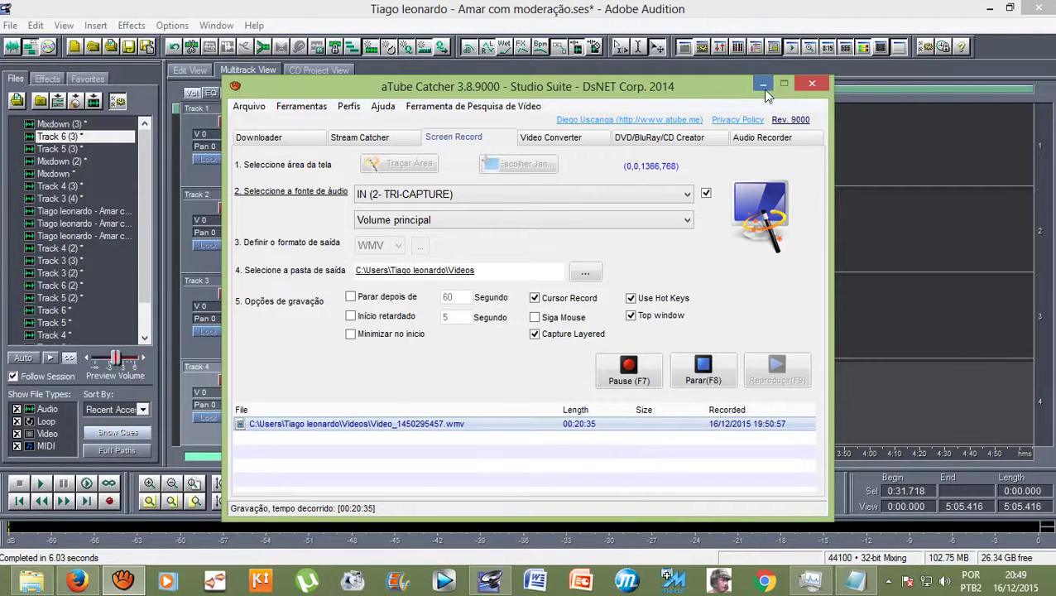
{"action": "left_click", "coordinate": [765, 99]}
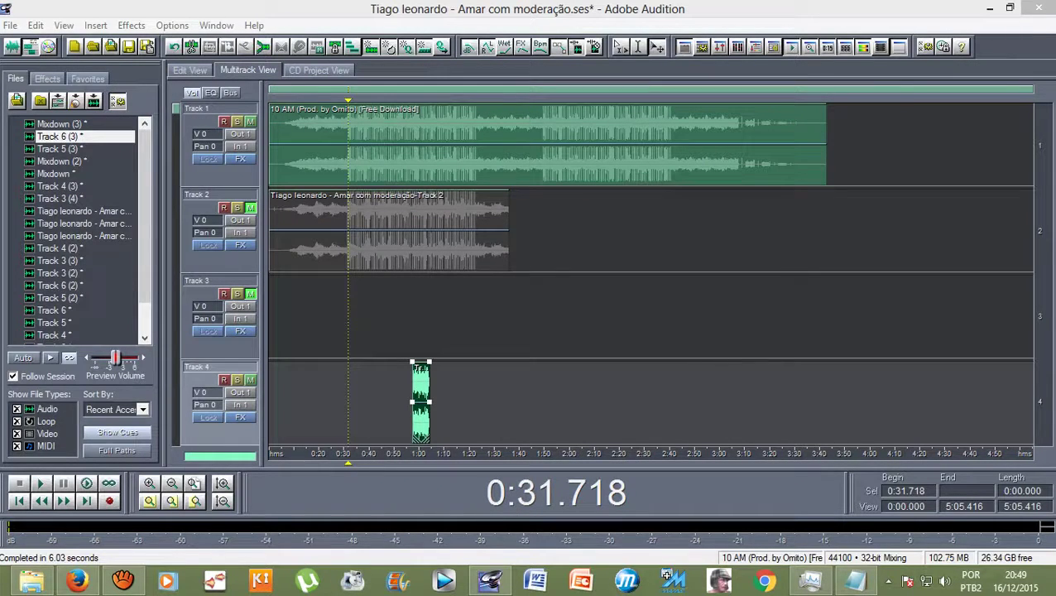
Add the closing line "AME COM MODERAÇÃO!" below the last verse of the Notepad lyrics
{"action": "left_click", "coordinate": [855, 581]}
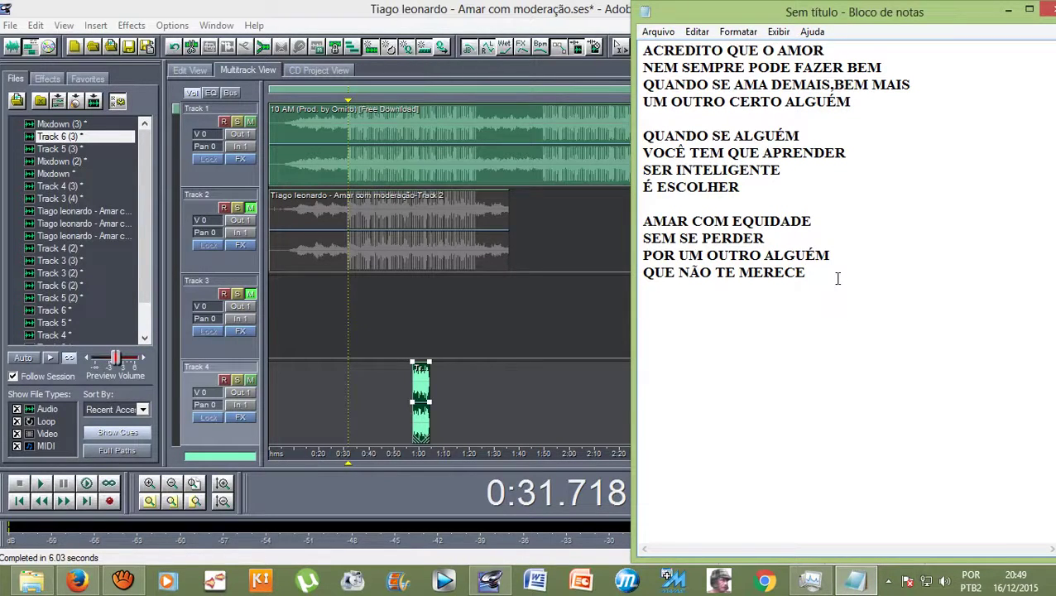
{"action": "type", "text": "am"}
{"action": "key", "text": "BackSpace"}
{"action": "key", "text": "BackSpace"}
{"action": "type", "text": "AME COM "}
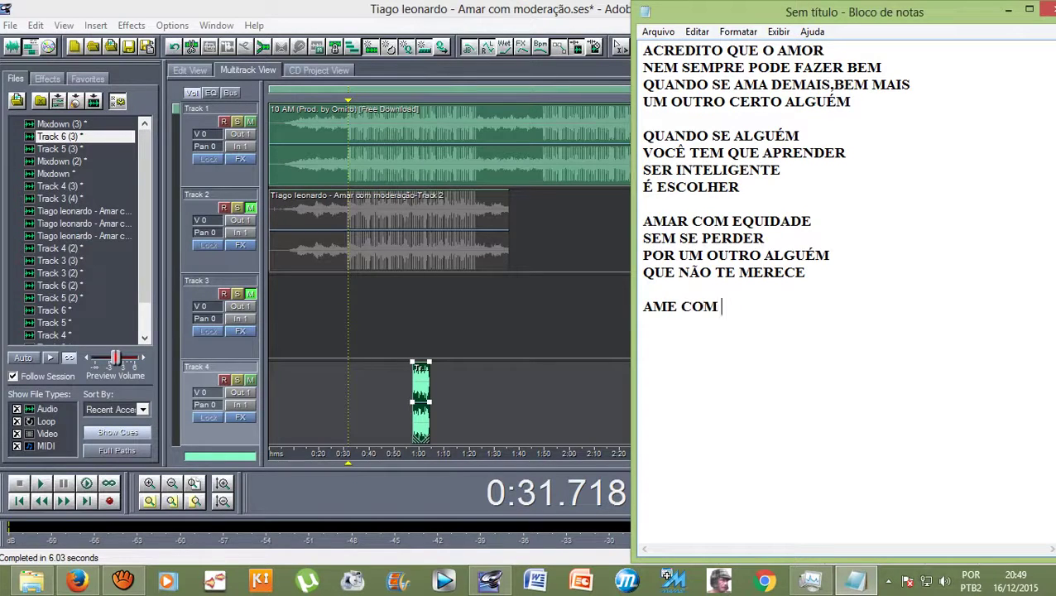
{"action": "type", "text": "MODERAÇÃO!"}
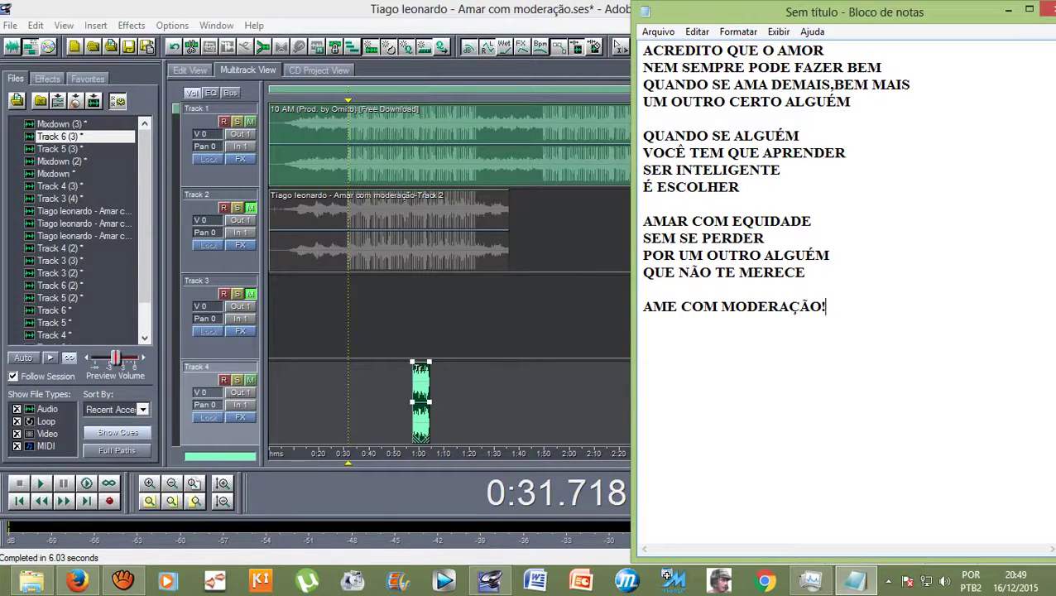
Play the session from 0:30.000 and shrink the Audition window so the lyrics show beside it
{"action": "left_click", "coordinate": [222, 343]}
{"action": "scroll", "coordinate": [222, 343], "scroll_direction": "down", "scroll_amount": 5}
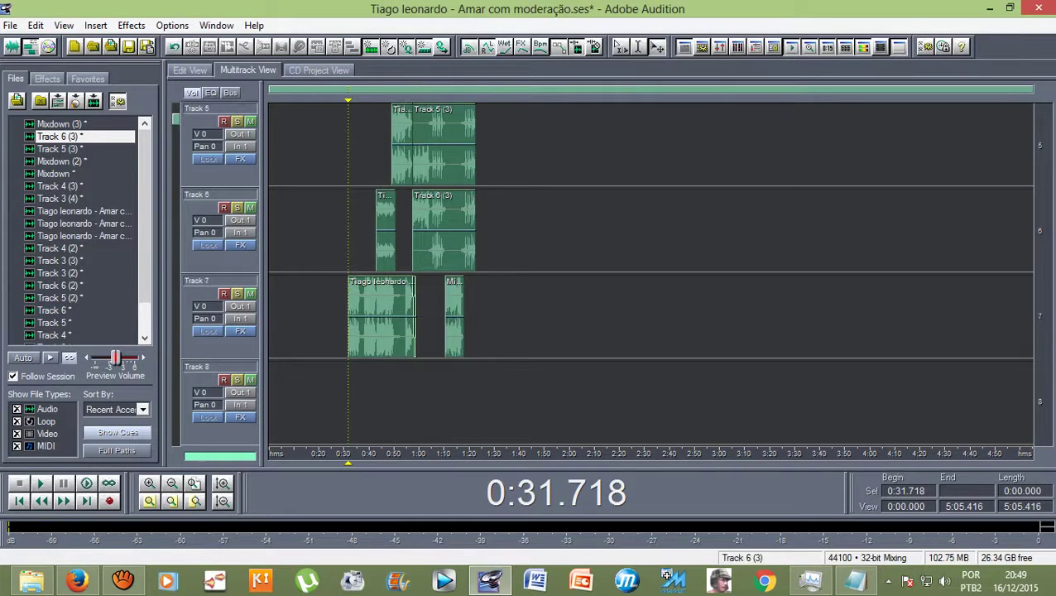
{"action": "scroll", "coordinate": [651, 273], "scroll_direction": "up", "scroll_amount": 4}
{"action": "scroll", "coordinate": [651, 273], "scroll_direction": "down", "scroll_amount": 3}
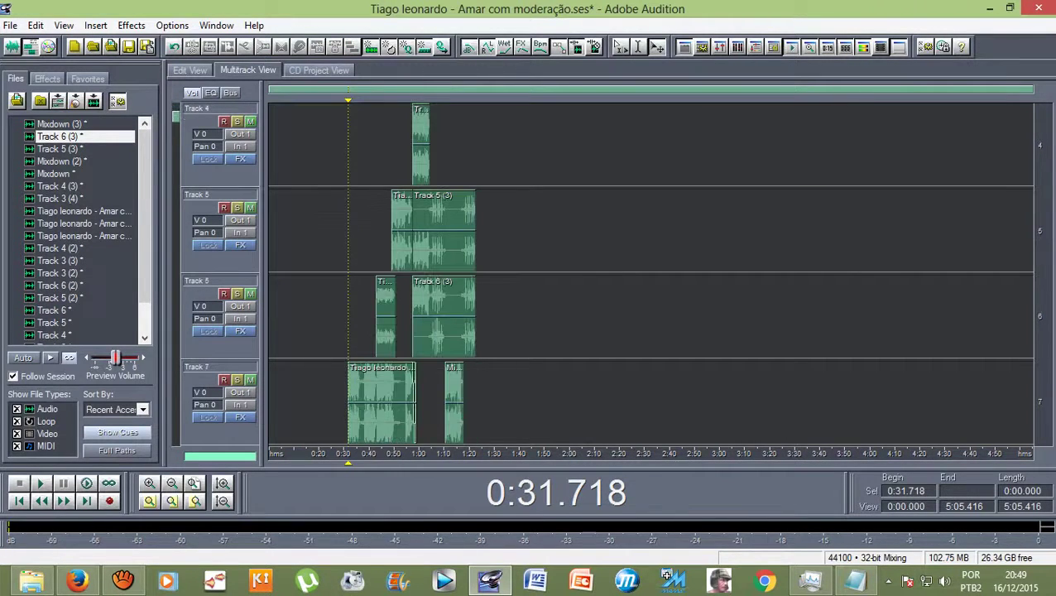
{"action": "left_click", "coordinate": [344, 323]}
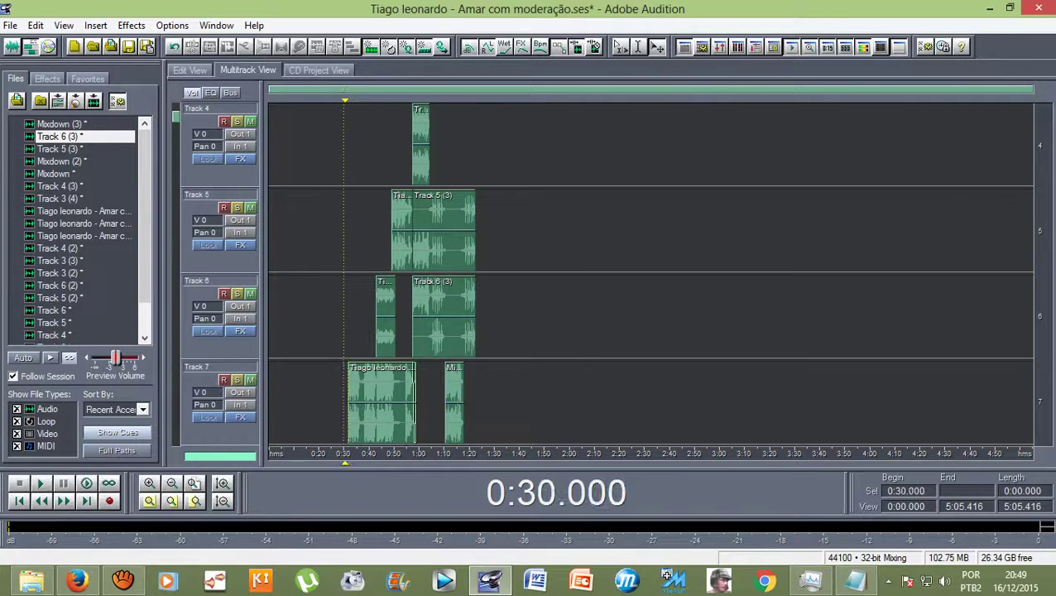
{"action": "key", "text": "space"}
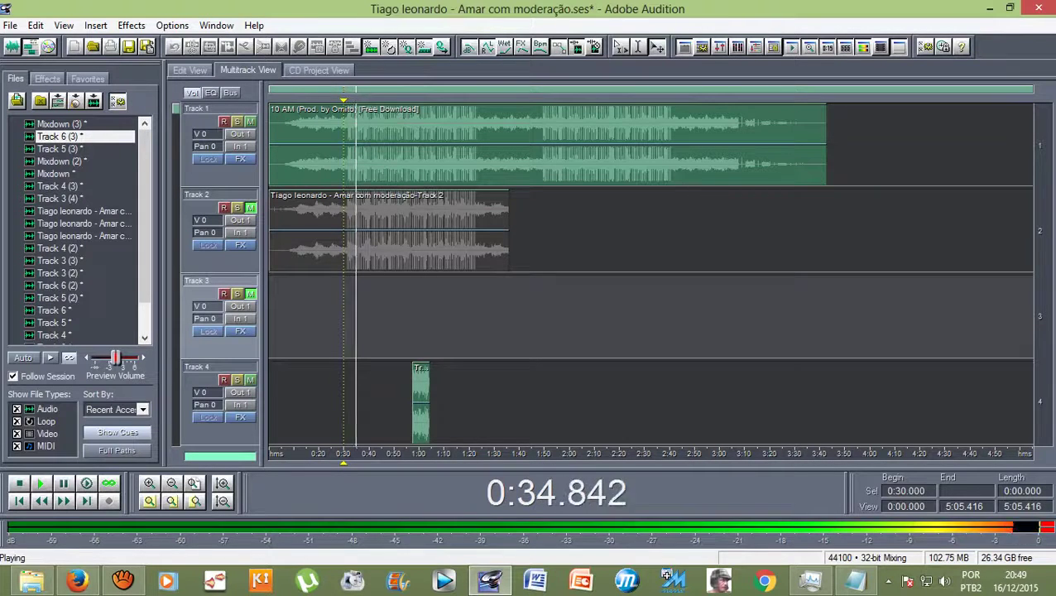
{"action": "left_click", "coordinate": [1009, 9]}
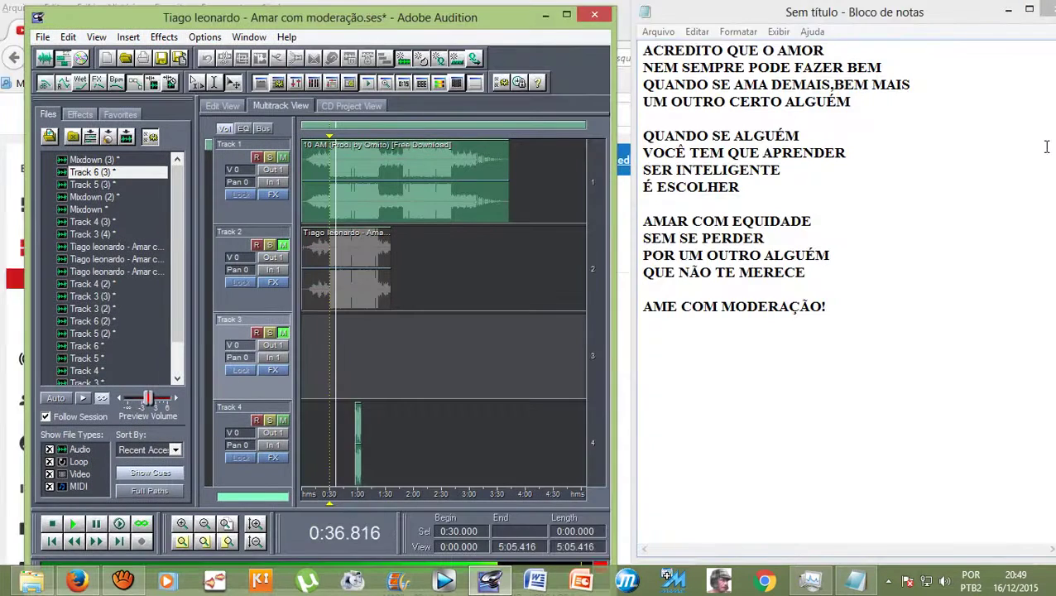
{"action": "left_click_drag", "start_coordinate": [843, 308], "coordinate": [634, 37]}
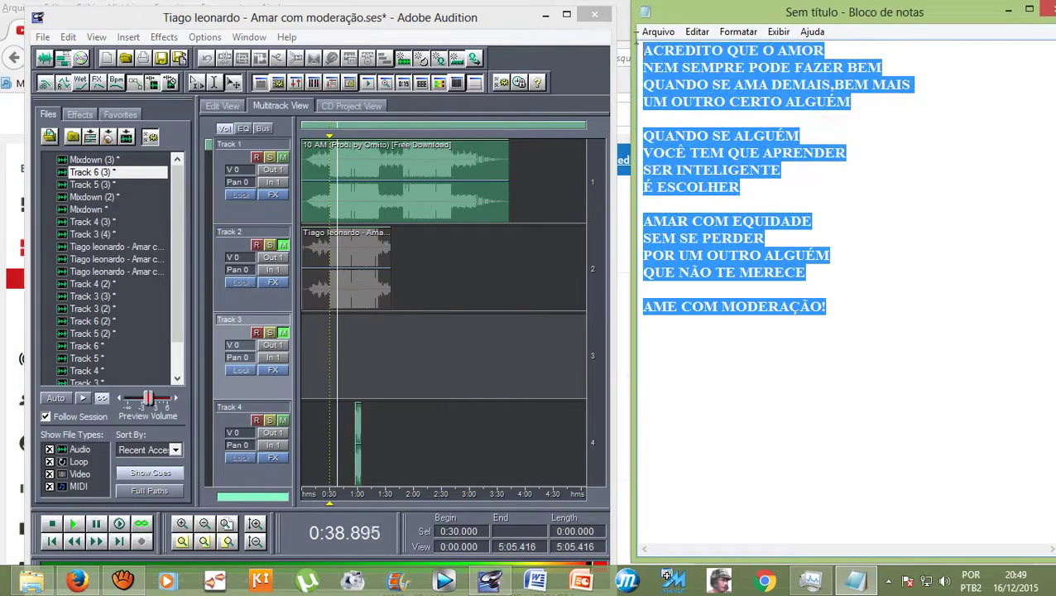
{"action": "left_click", "coordinate": [659, 37]}
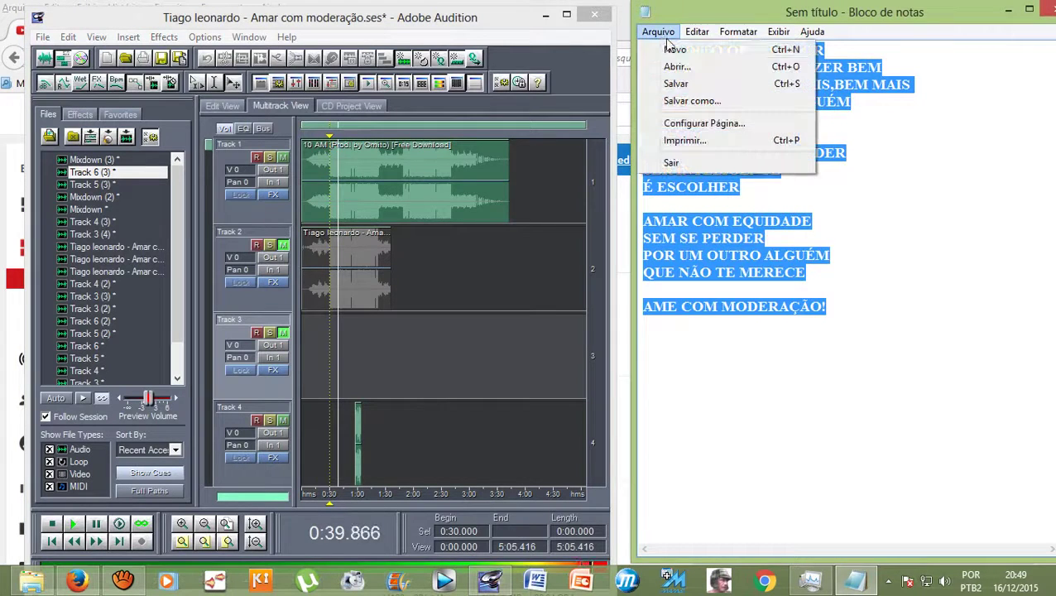
{"action": "left_click", "coordinate": [940, 231]}
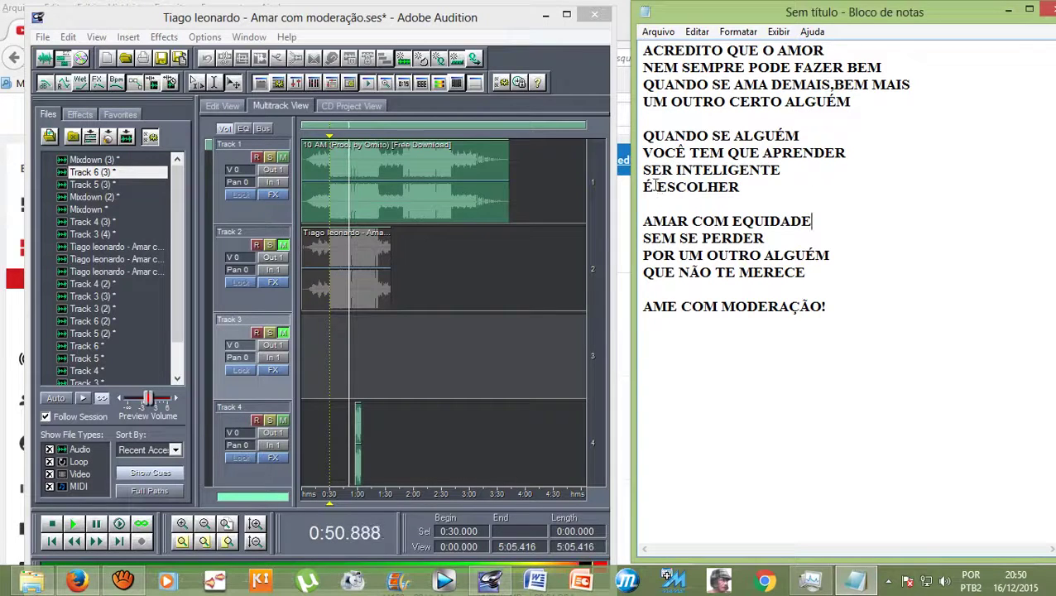
Correct the lyric line to "E ESCOLHER", then maximize the Audition session and stop playback
{"action": "left_click_drag", "start_coordinate": [654, 186], "coordinate": [643, 186]}
{"action": "type", "text": "E"}
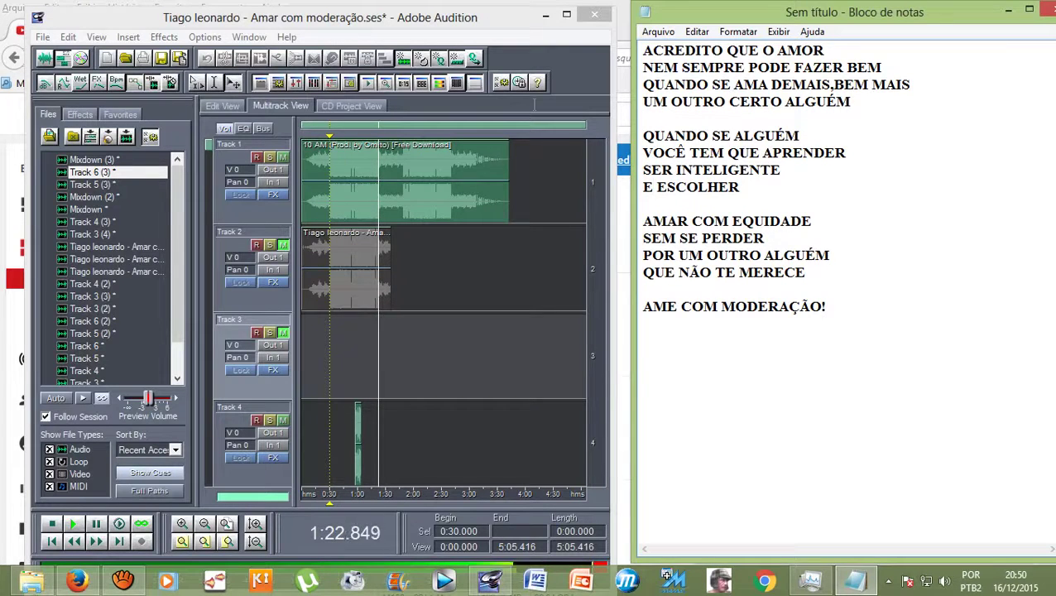
{"action": "left_click", "coordinate": [566, 14]}
{"action": "scroll", "coordinate": [530, 273], "scroll_direction": "down", "scroll_amount": 3}
{"action": "key", "text": "space"}
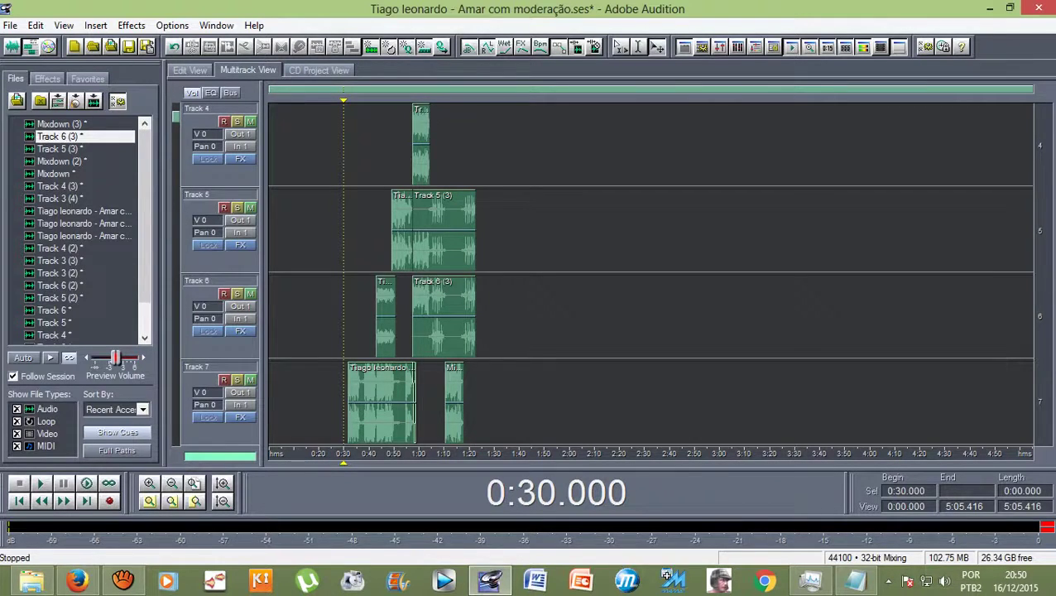
Move the session's playback cursor to 1:50.000, where the beat's second loud section starts
{"action": "scroll", "coordinate": [650, 273], "scroll_direction": "up", "scroll_amount": 3}
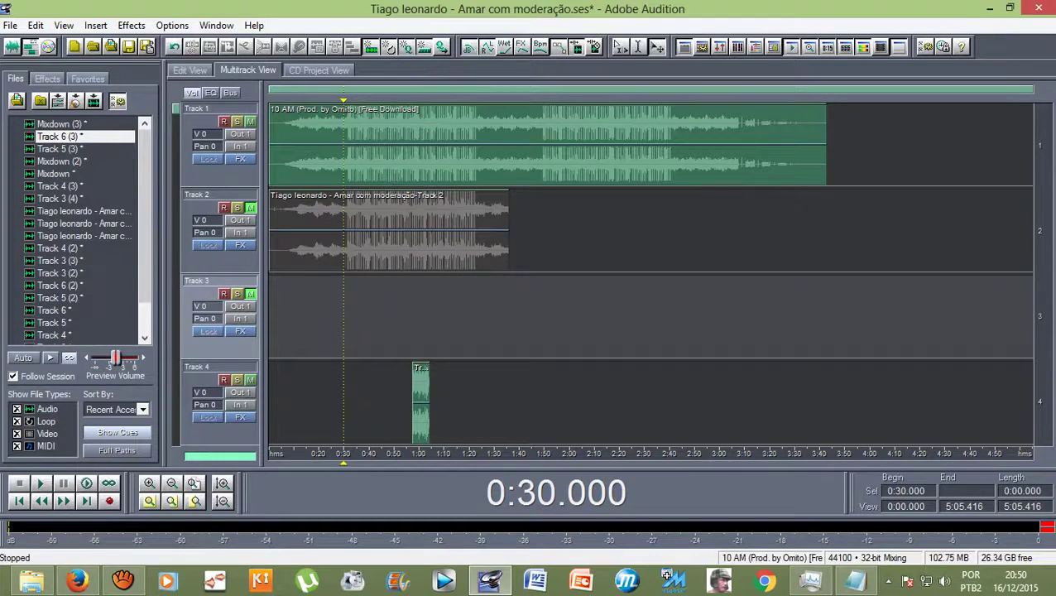
{"action": "left_click_drag", "start_coordinate": [343, 100], "coordinate": [562, 100]}
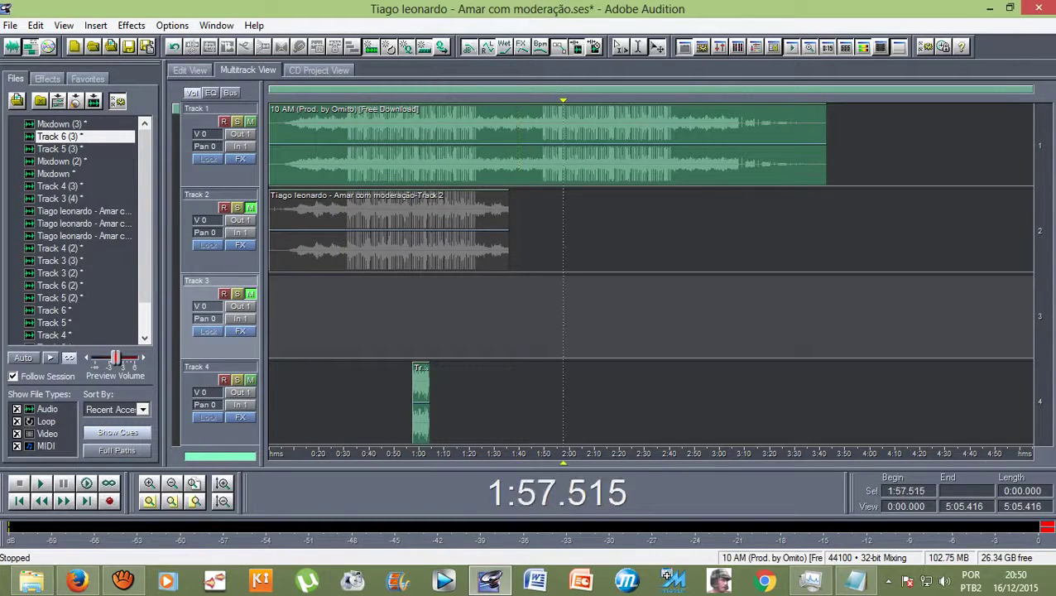
{"action": "key", "text": "Left"}
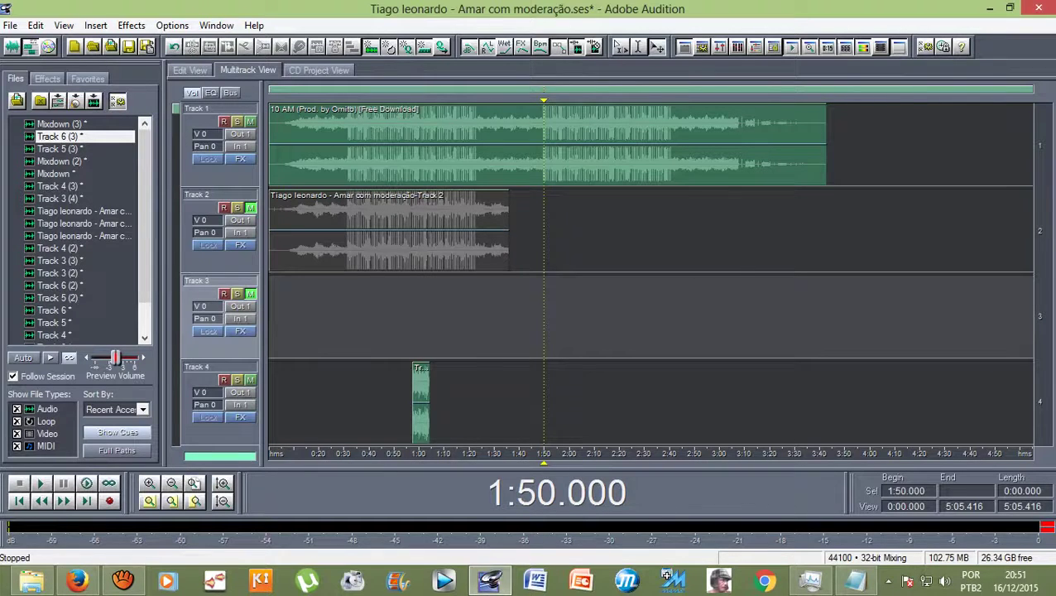
Select all seven vocal clips on Tracks 4 to 7 and mix down only the selected audio clips to a stereo file
{"action": "scroll", "coordinate": [650, 273], "scroll_direction": "down", "scroll_amount": 4}
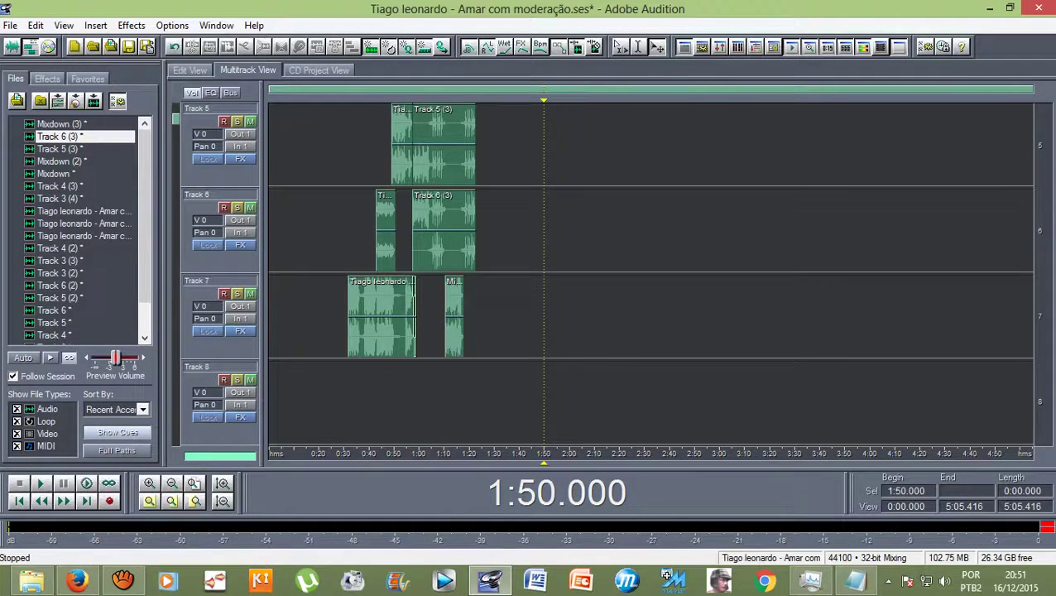
{"action": "left_click", "coordinate": [387, 316]}
{"action": "left_click", "coordinate": [443, 240], "text": "ctrl"}
{"action": "left_click", "coordinate": [386, 240], "text": "ctrl"}
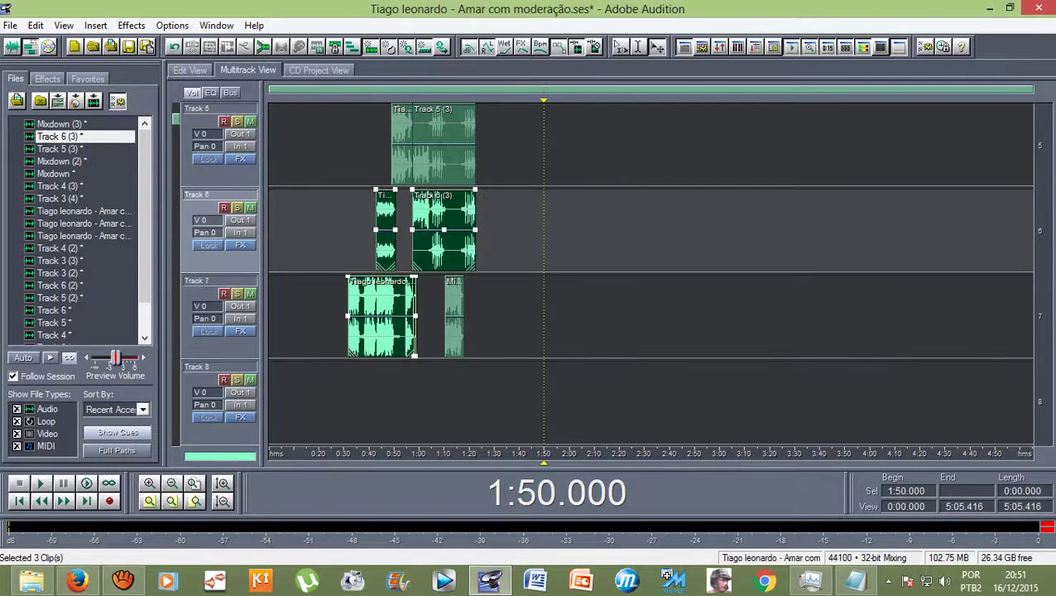
{"action": "left_click", "coordinate": [401, 149], "text": "ctrl"}
{"action": "left_click", "coordinate": [444, 149], "text": "ctrl"}
{"action": "left_click", "coordinate": [454, 316], "text": "ctrl"}
{"action": "scroll", "coordinate": [454, 316], "scroll_direction": "up", "scroll_amount": 3}
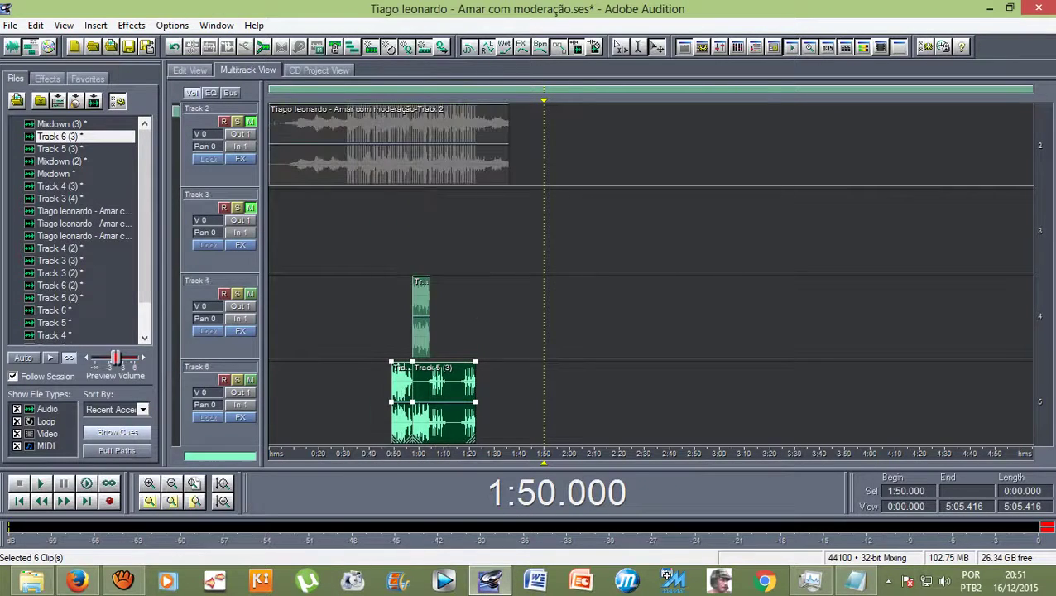
{"action": "left_click", "coordinate": [420, 316], "text": "ctrl"}
{"action": "scroll", "coordinate": [420, 316], "scroll_direction": "down", "scroll_amount": 5}
{"action": "scroll", "coordinate": [420, 316], "scroll_direction": "up", "scroll_amount": 1}
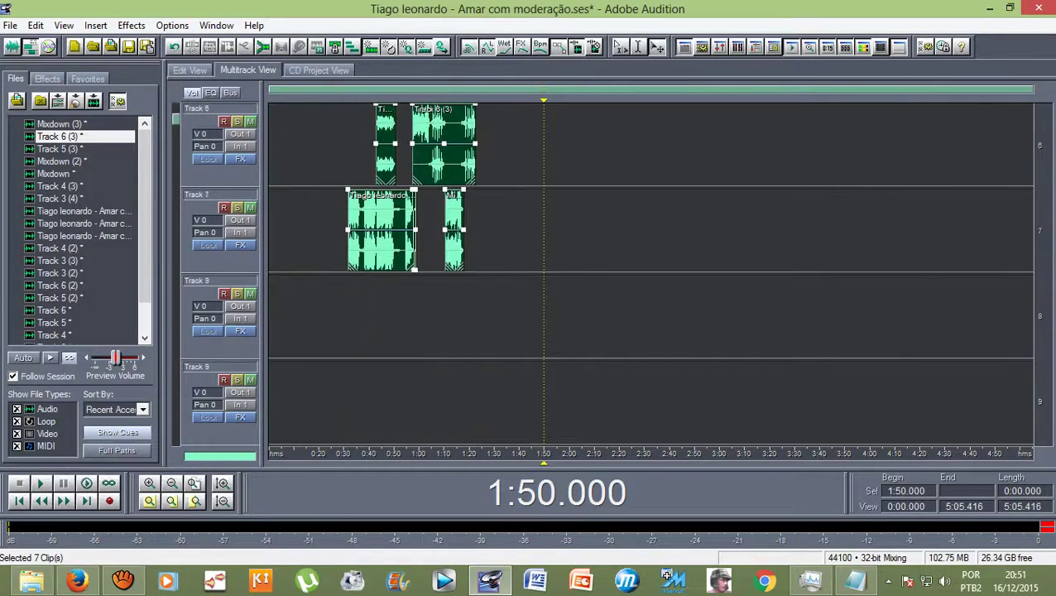
{"action": "scroll", "coordinate": [651, 273], "scroll_direction": "up", "scroll_amount": 2}
{"action": "left_click", "coordinate": [35, 26]}
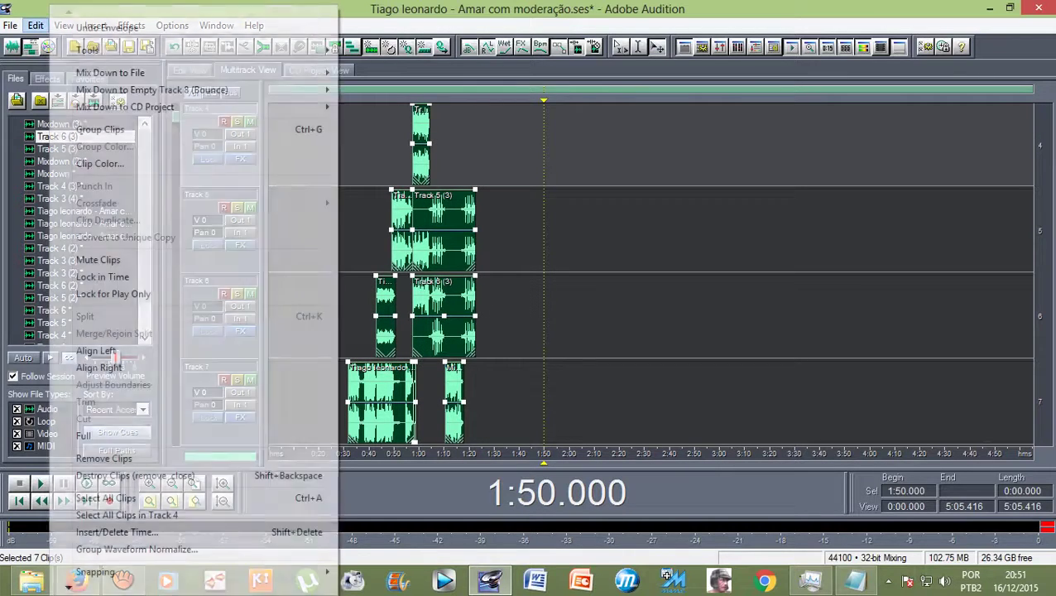
{"action": "mouse_move", "coordinate": [166, 73]}
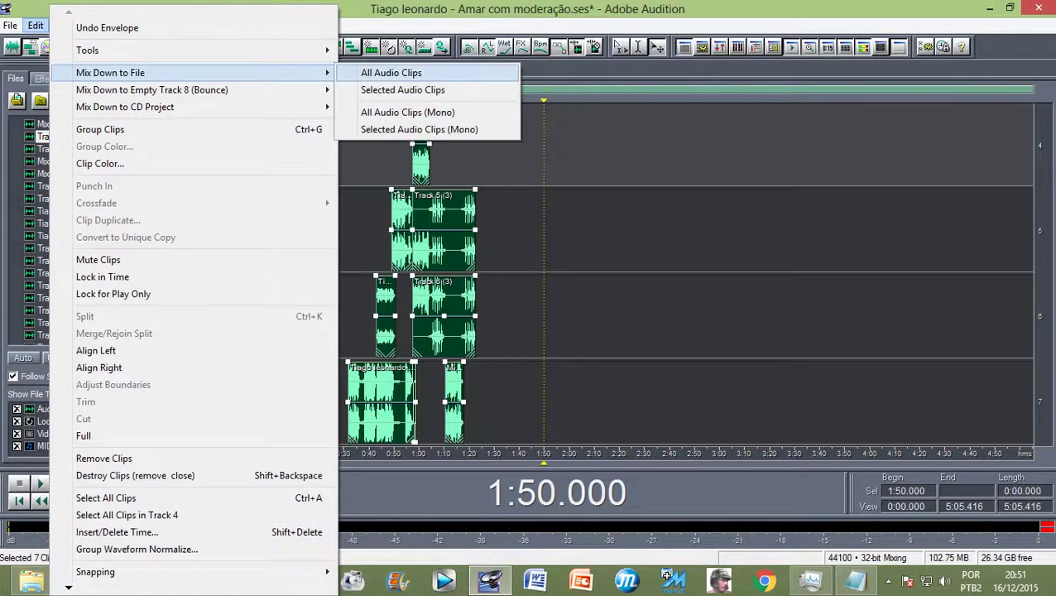
{"action": "left_click", "coordinate": [402, 89]}
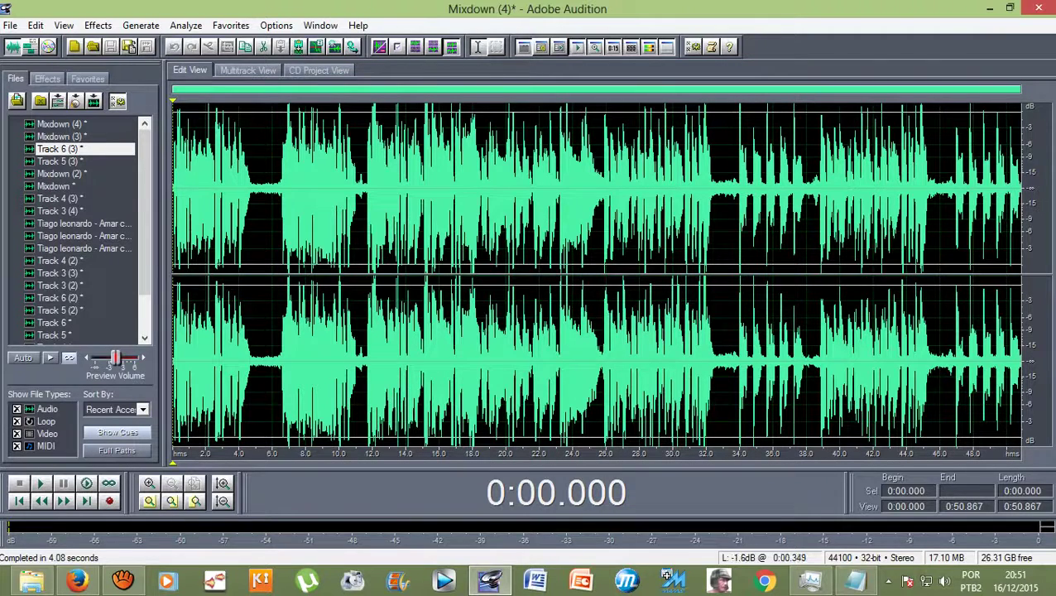
Audition the new vocal mixdown from its start, about 0:34 and 0:26.946, and return to the multitrack session
{"action": "left_click", "coordinate": [62, 123]}
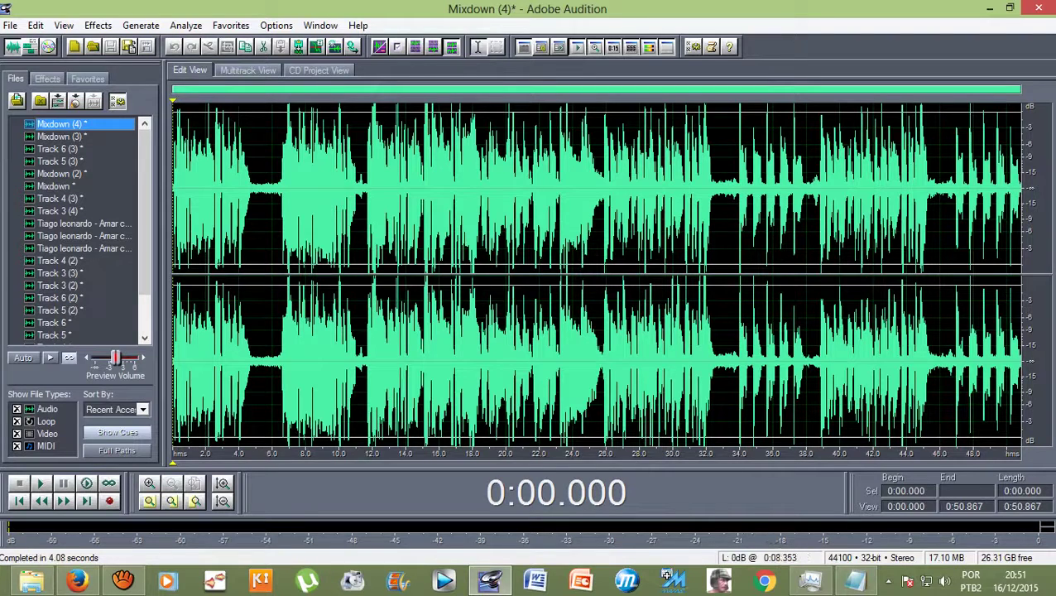
{"action": "key", "text": "space"}
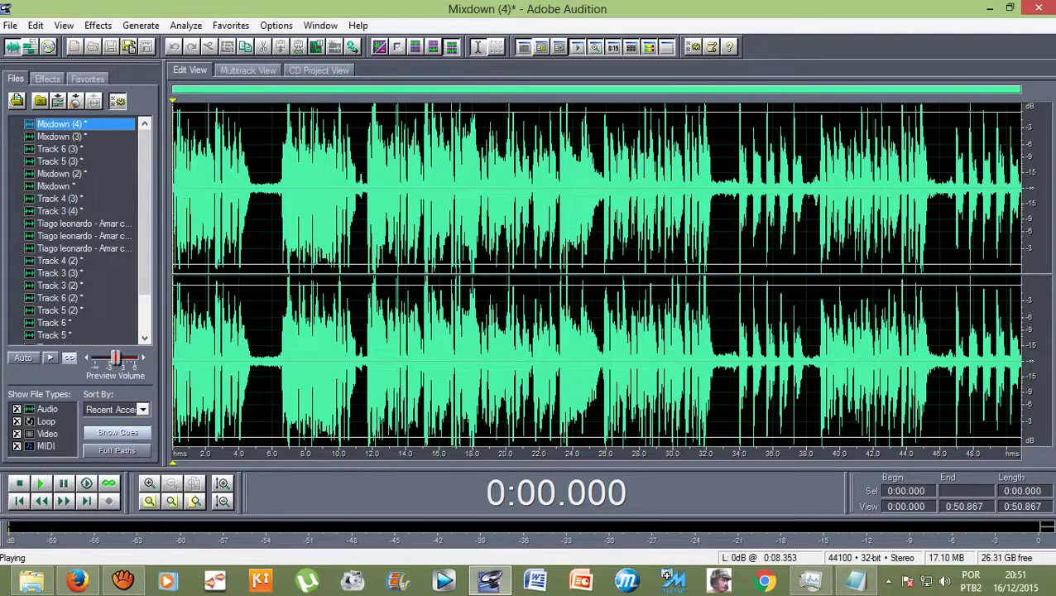
{"action": "key", "text": "space"}
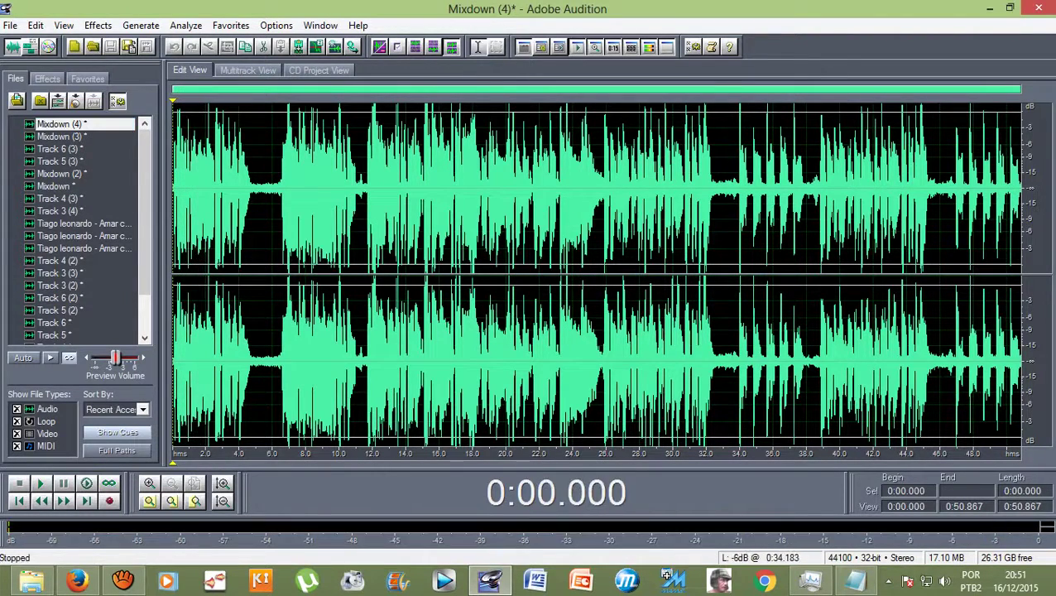
{"action": "left_click", "coordinate": [740, 188]}
{"action": "key", "text": "space"}
{"action": "key", "text": "space"}
{"action": "left_click", "coordinate": [622, 187]}
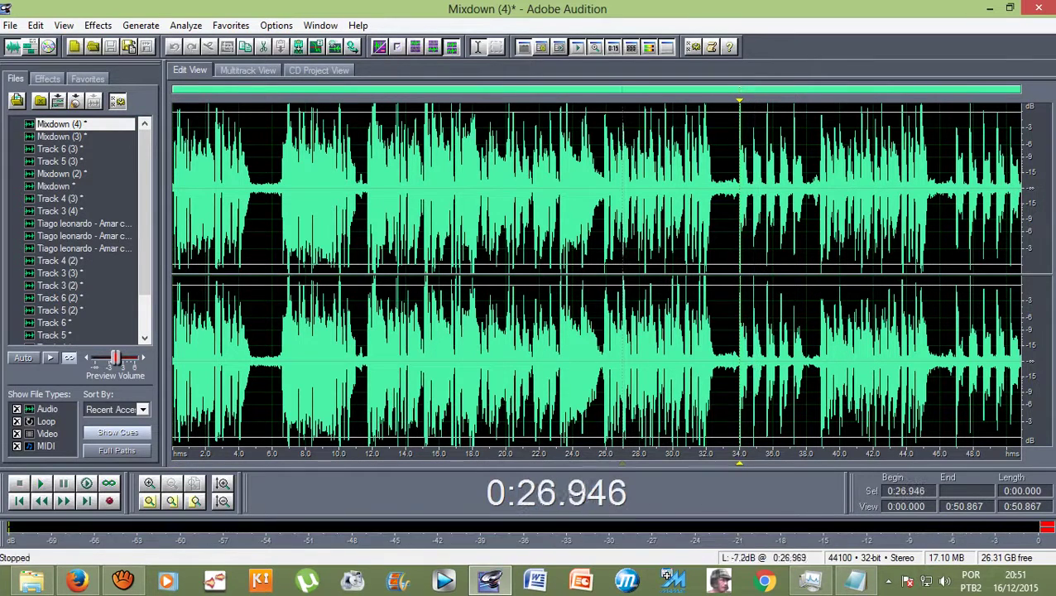
{"action": "key", "text": "space"}
{"action": "key", "text": "space"}
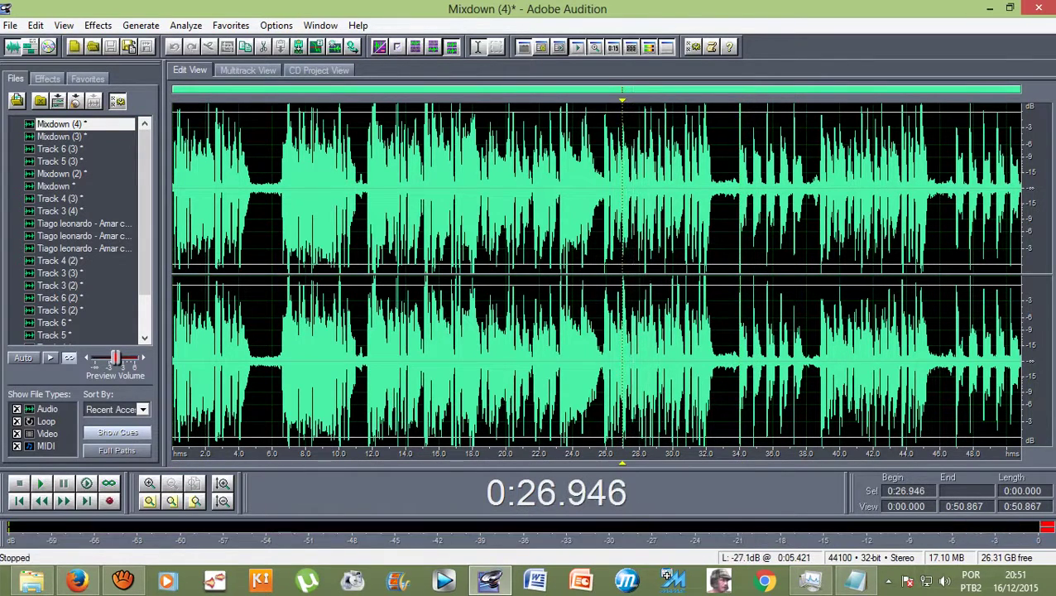
{"action": "left_click", "coordinate": [248, 70]}
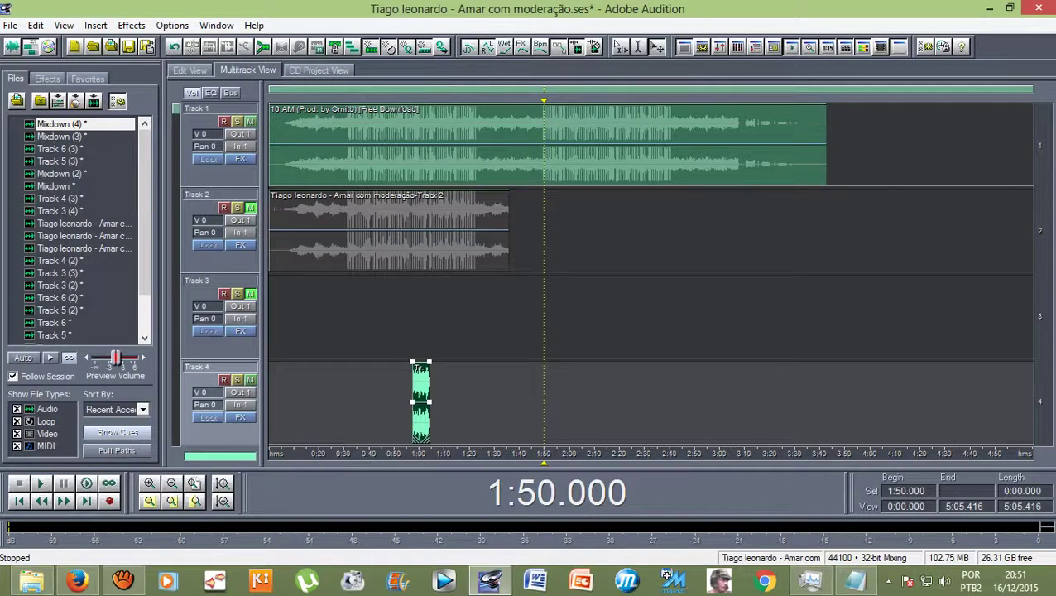
Place the Mixdown (4) vocal clip on Track 2 just after 2:00 and move the playback cursor to 1:45.359
{"action": "left_click_drag", "start_coordinate": [273, 161], "coordinate": [575, 195]}
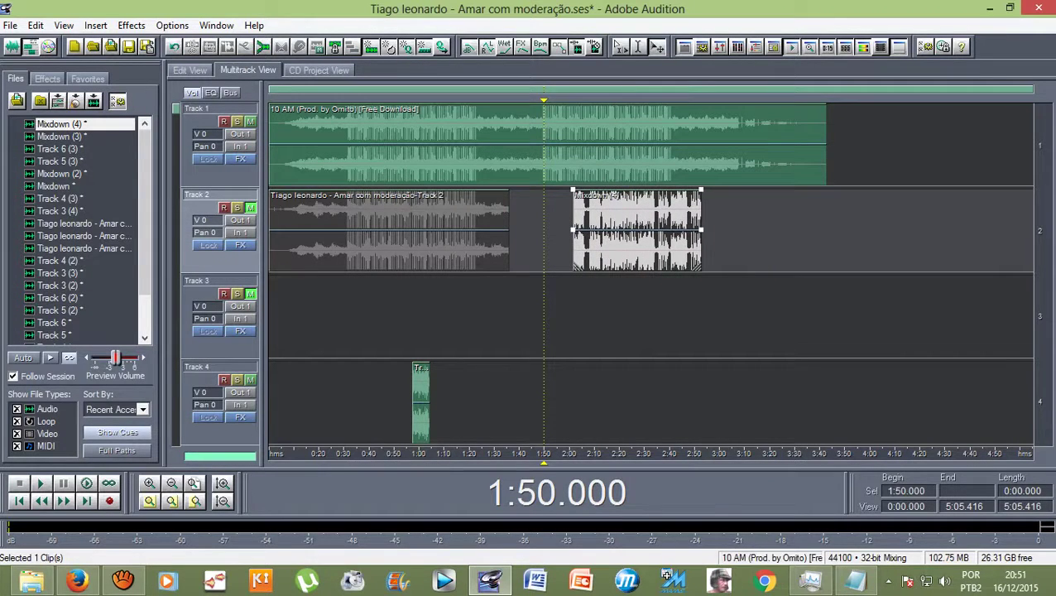
{"action": "scroll", "coordinate": [634, 218], "scroll_direction": "up", "scroll_amount": 1}
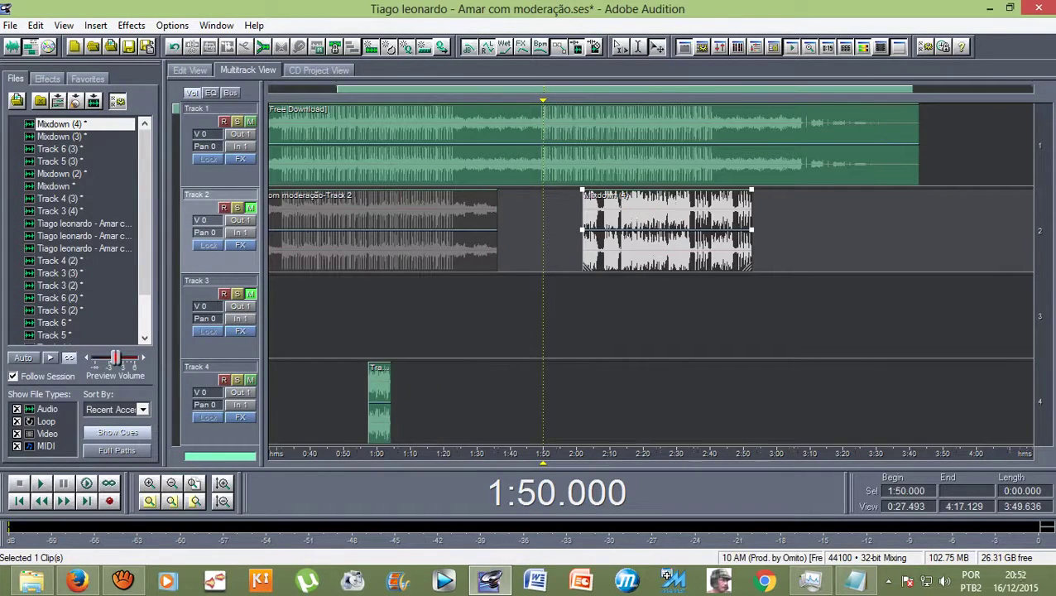
{"action": "left_click_drag", "start_coordinate": [543, 100], "coordinate": [527, 101]}
{"action": "scroll", "coordinate": [534, 230], "scroll_direction": "up", "scroll_amount": 2}
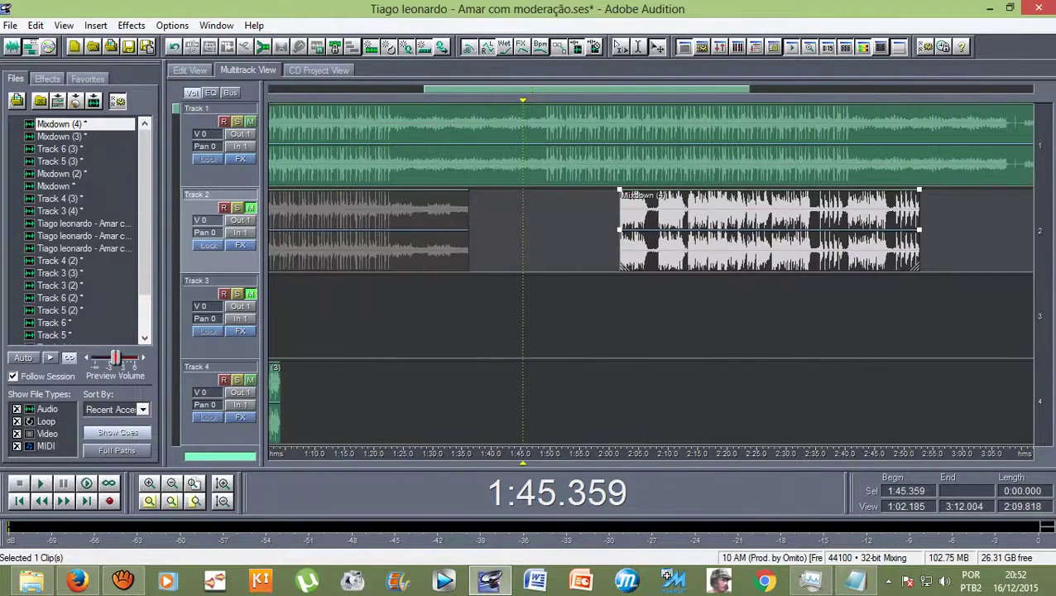
Unmute Track 2, move the vocal mixdown to start at about 1:50, and play the transition from 1:45.359
{"action": "key", "text": "equal"}
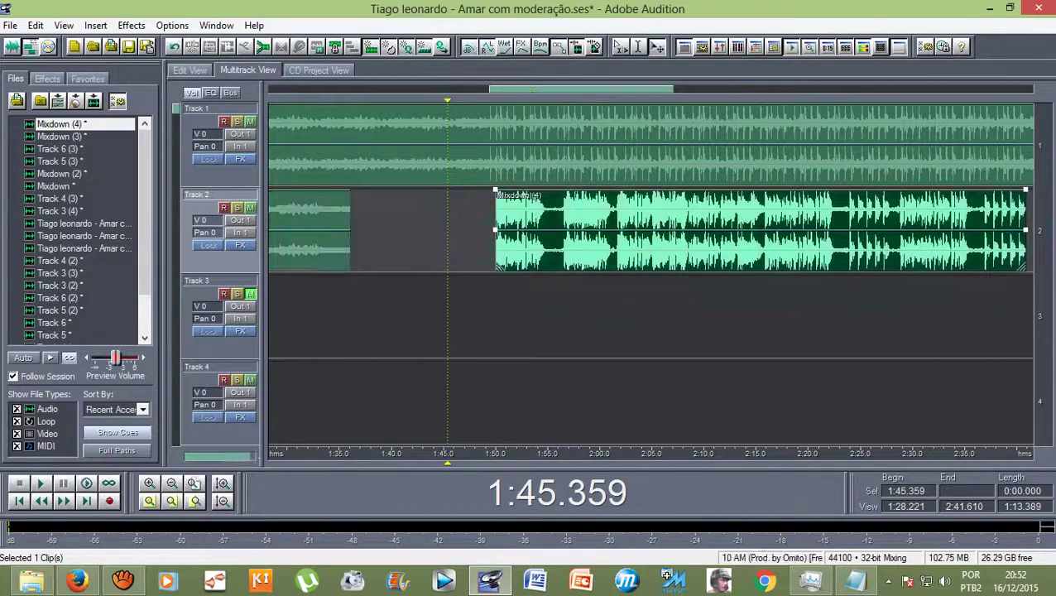
{"action": "key", "text": "equal"}
{"action": "key", "text": "equal"}
{"action": "key", "text": "space"}
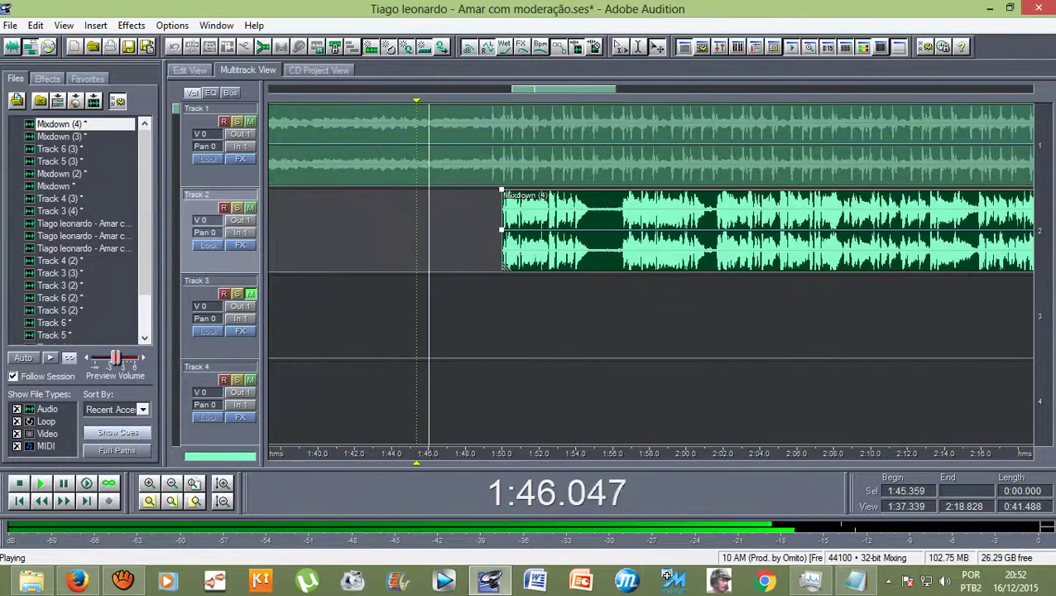
{"action": "key", "text": "equal"}
{"action": "key", "text": "equal"}
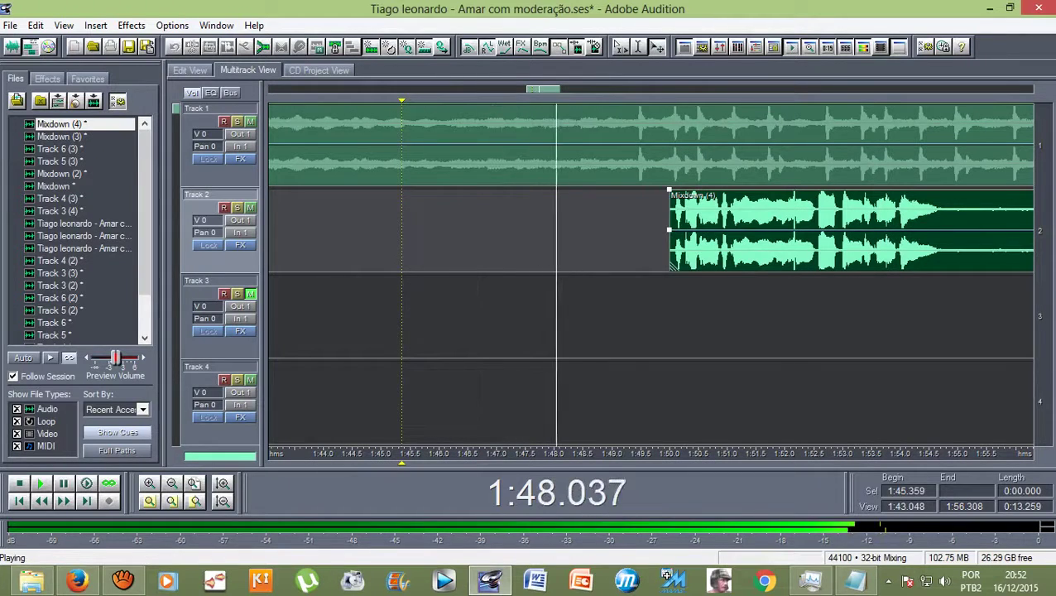
{"action": "key", "text": "space"}
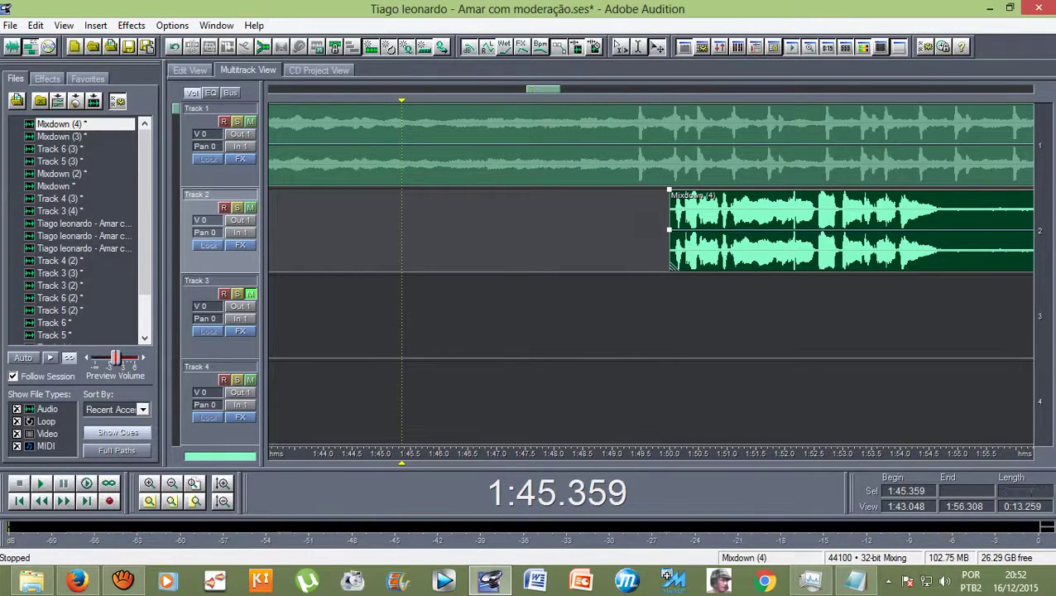
Shift the vocal mixdown on Track 2 to 1:49.532, checking the entry by playing from 1:47.706
{"action": "left_click_drag", "start_coordinate": [794, 230], "coordinate": [764, 230]}
{"action": "key", "text": "space"}
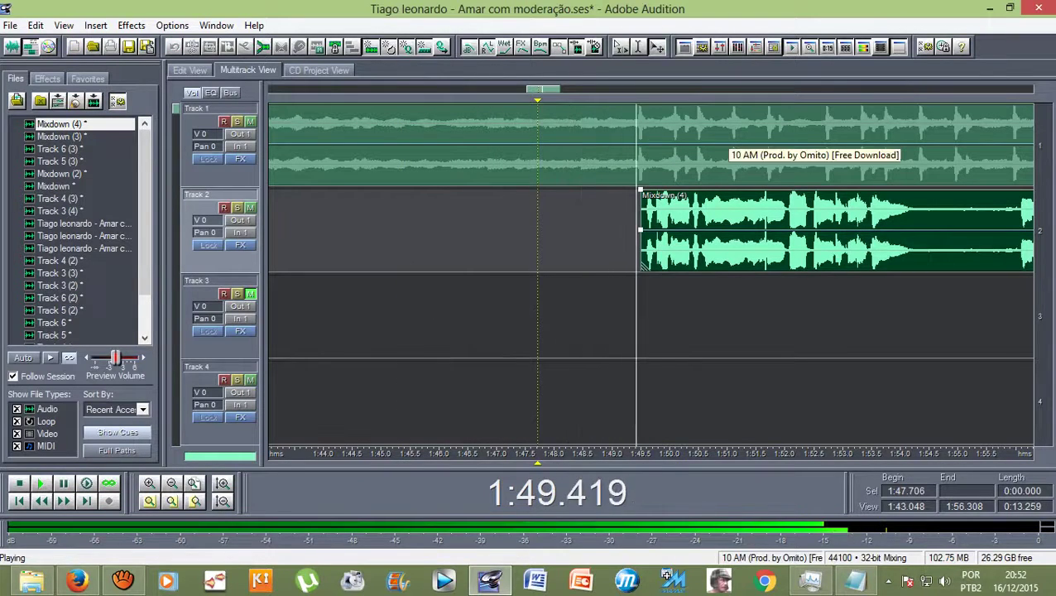
{"action": "key", "text": "space"}
{"action": "scroll", "coordinate": [625, 228], "scroll_direction": "up", "scroll_amount": 3}
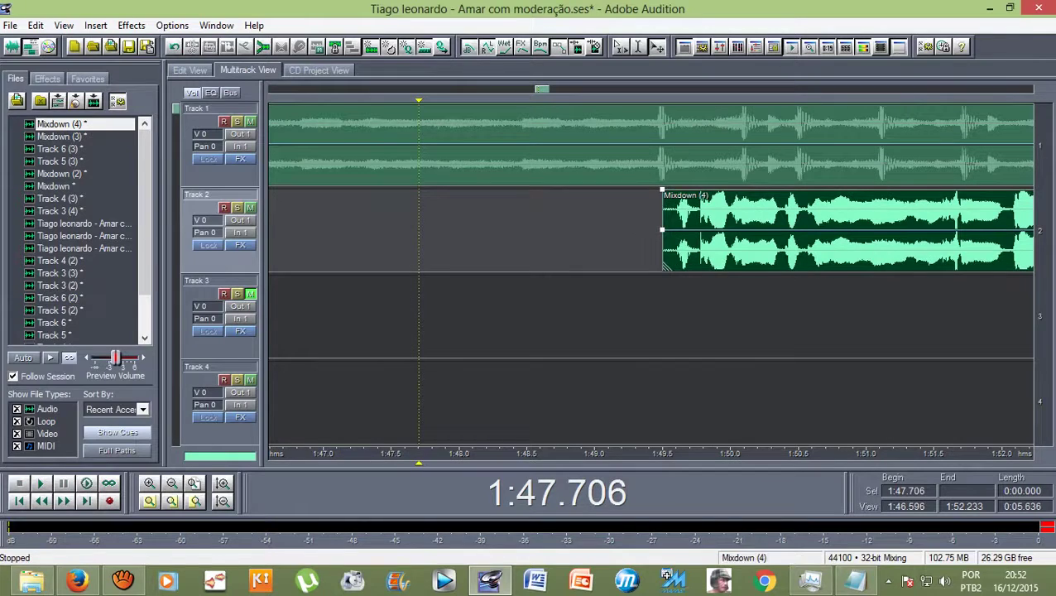
{"action": "left_click_drag", "start_coordinate": [848, 230], "coordinate": [852, 230]}
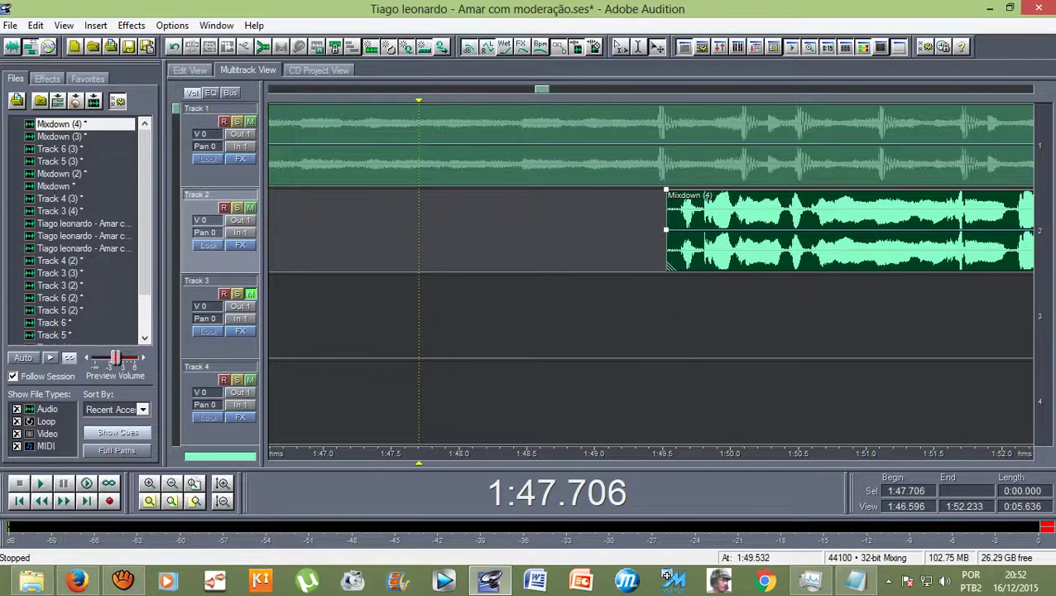
Play the repositioned vocal mixdown against the beat from 1:47.706, then stop playback
{"action": "key", "text": "space"}
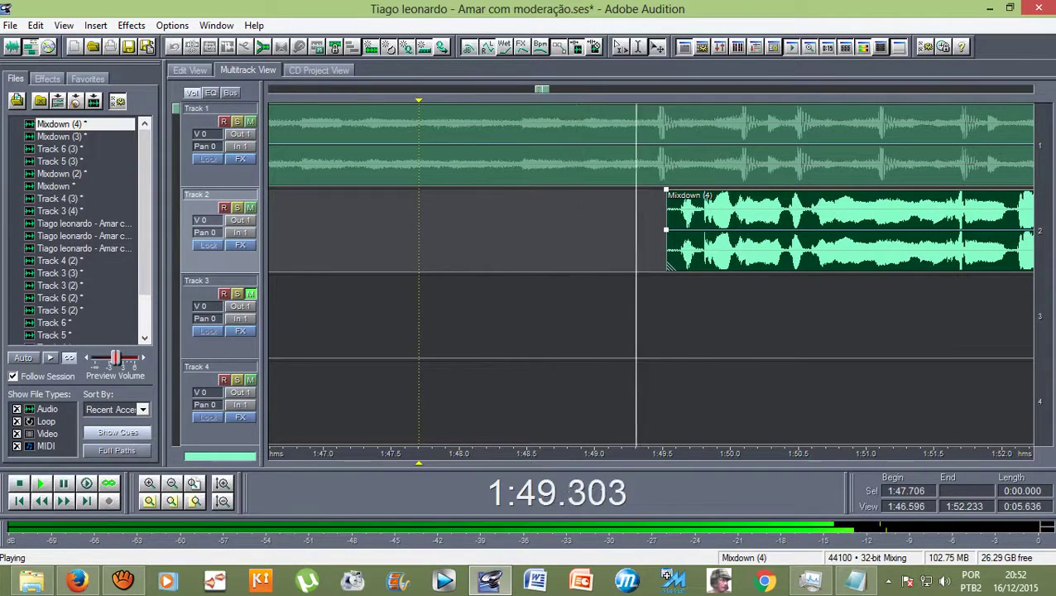
{"action": "scroll", "coordinate": [574, 145], "scroll_direction": "down", "scroll_amount": 5}
{"action": "key", "text": "minus"}
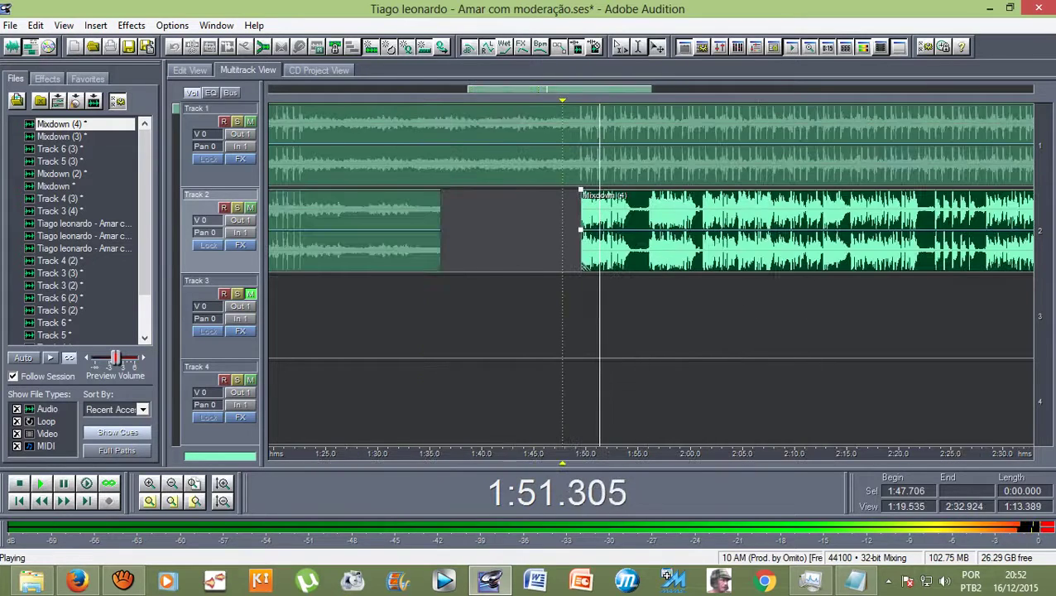
{"action": "key", "text": "minus"}
{"action": "key", "text": "space"}
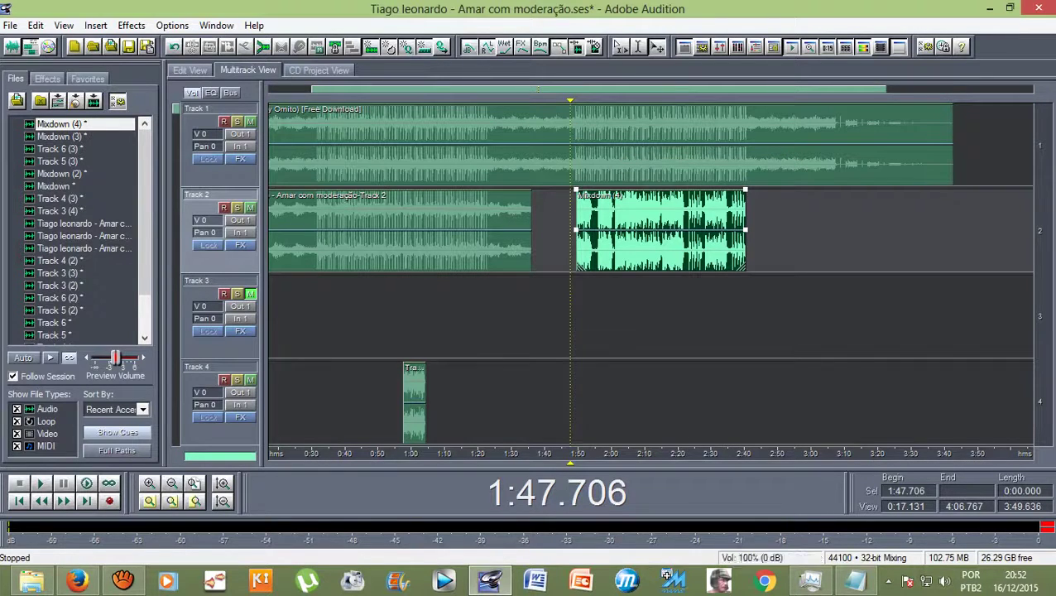
{"action": "scroll", "coordinate": [650, 273], "scroll_direction": "down", "scroll_amount": 1}
{"action": "scroll", "coordinate": [650, 273], "scroll_direction": "up", "scroll_amount": 1}
{"action": "scroll", "coordinate": [650, 274], "scroll_direction": "down", "scroll_amount": 1}
{"action": "scroll", "coordinate": [650, 273], "scroll_direction": "up", "scroll_amount": 1}
{"action": "scroll", "coordinate": [694, 145], "scroll_direction": "up", "scroll_amount": 20}
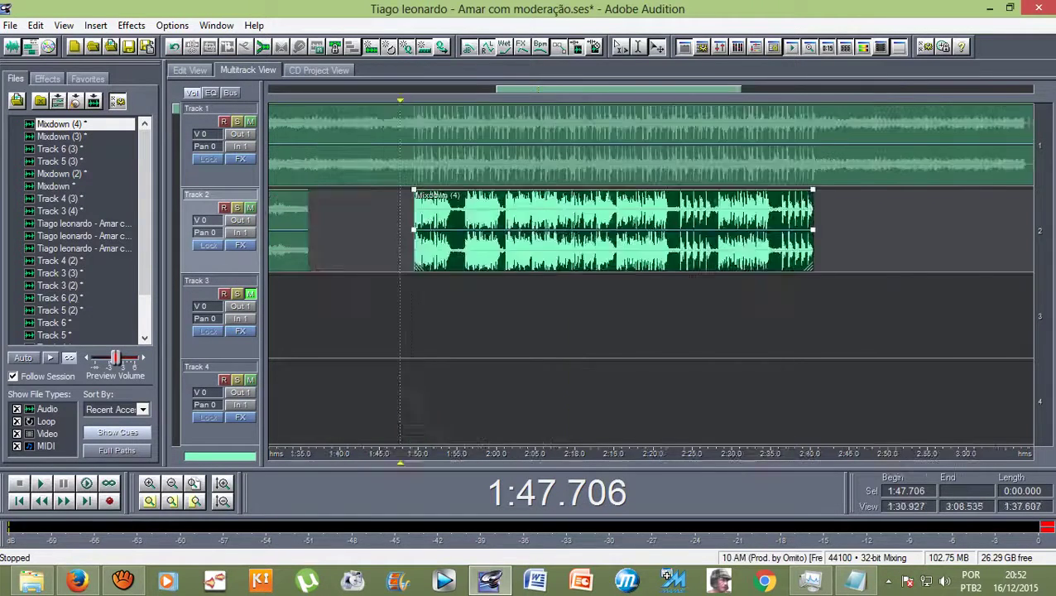
{"action": "scroll", "coordinate": [696, 145], "scroll_direction": "up", "scroll_amount": 8}
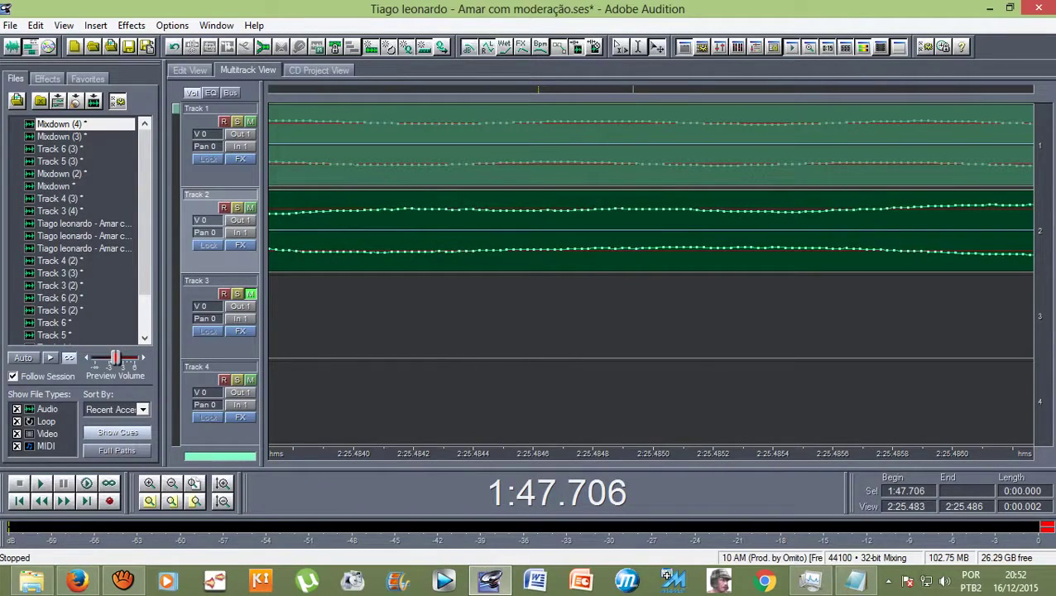
{"action": "scroll", "coordinate": [696, 145], "scroll_direction": "down", "scroll_amount": 17}
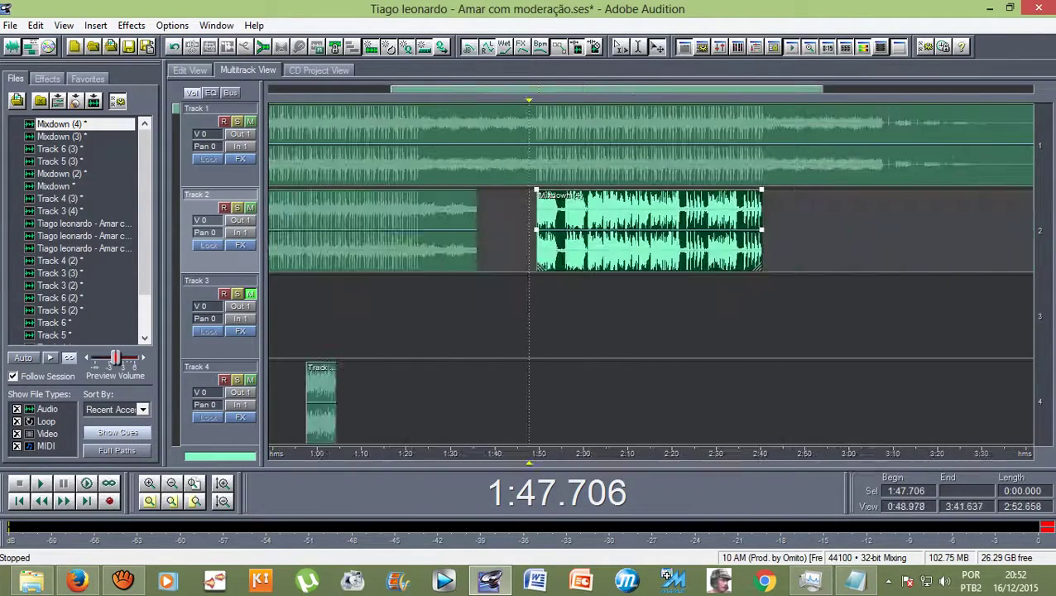
{"action": "scroll", "coordinate": [695, 145], "scroll_direction": "down", "scroll_amount": 1}
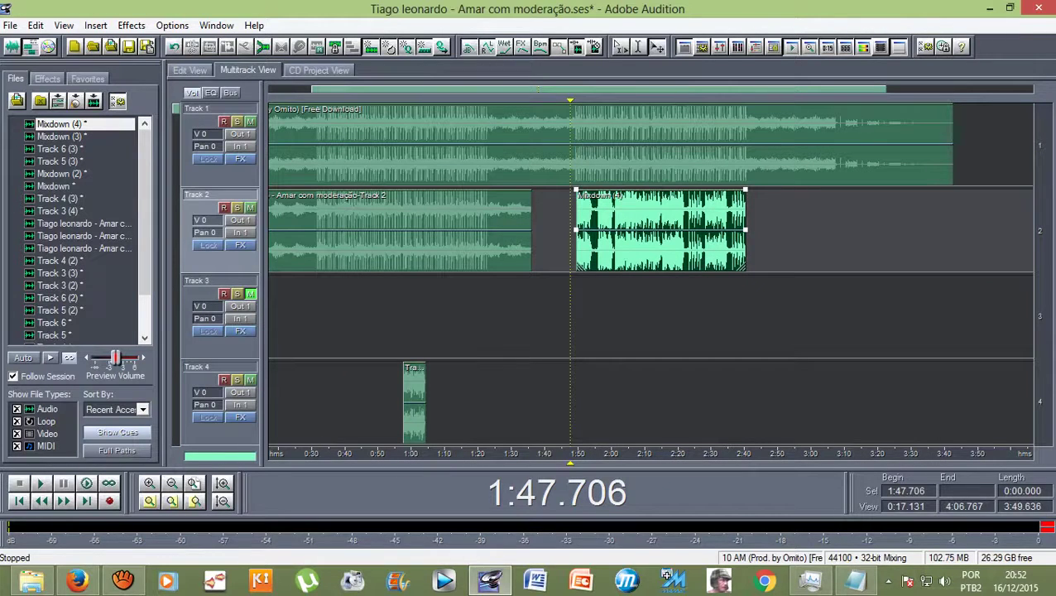
{"action": "scroll", "coordinate": [650, 273], "scroll_direction": "down", "scroll_amount": 1}
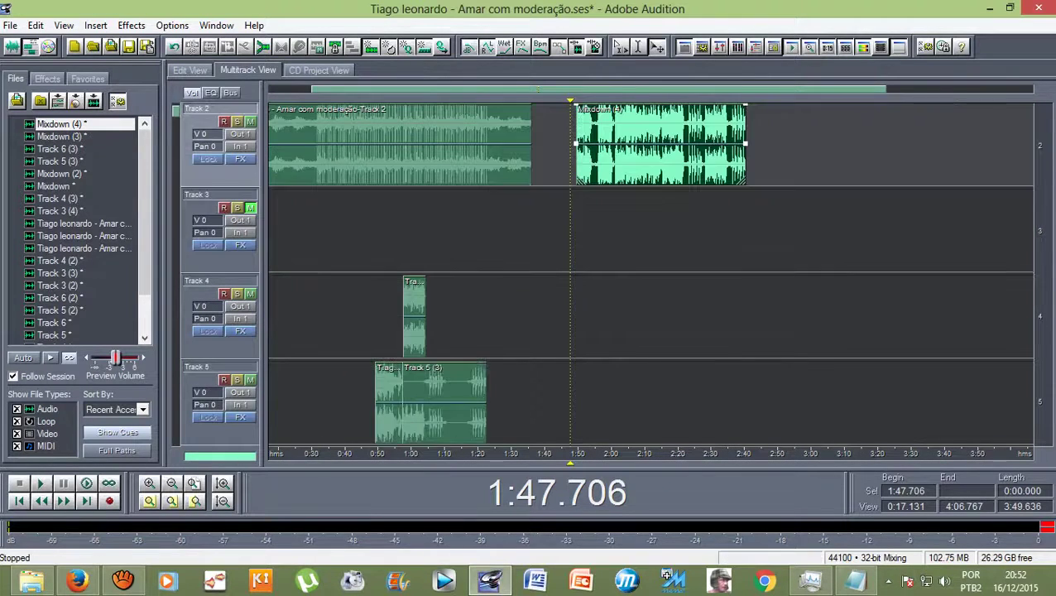
{"action": "scroll", "coordinate": [749, 178], "scroll_direction": "up", "scroll_amount": 1}
Play the session from 1:47.706 while comparing the end of the vocal mixdown with the beat around 2:39.75
{"action": "key", "text": "space"}
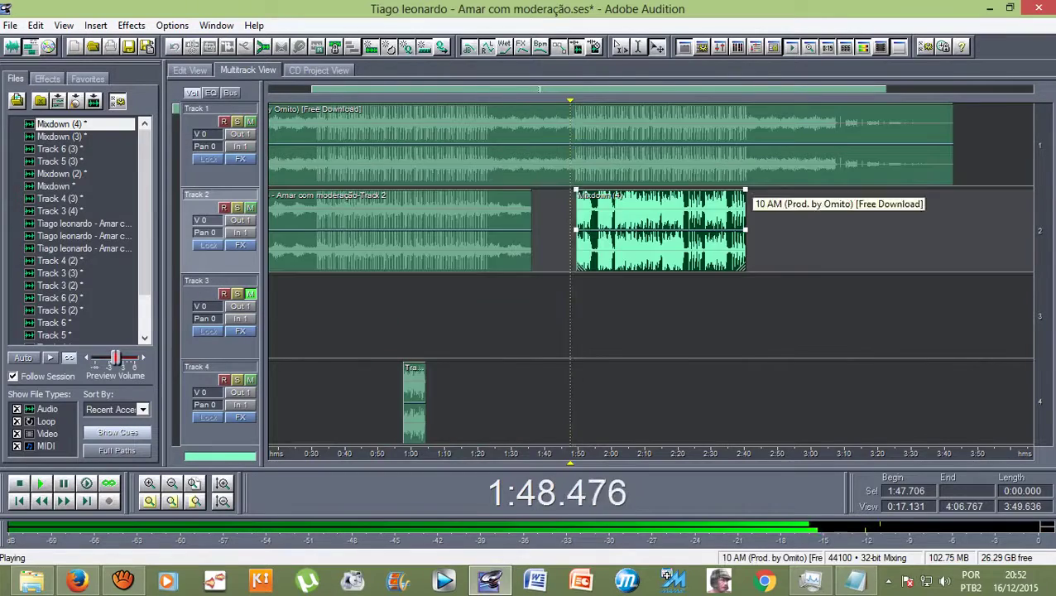
{"action": "scroll", "coordinate": [745, 178], "scroll_direction": "up", "scroll_amount": 20}
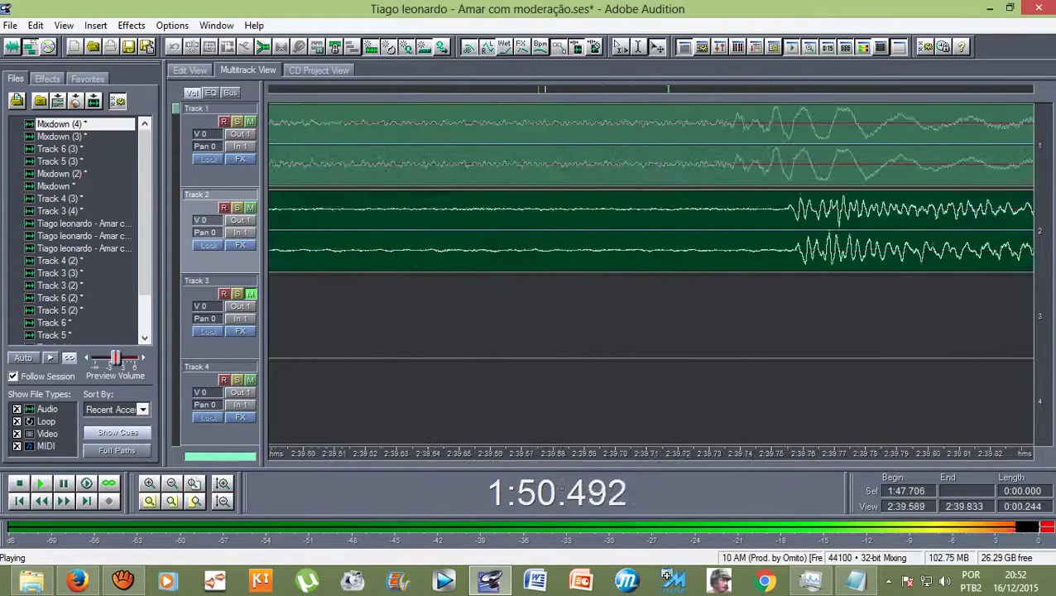
{"action": "scroll", "coordinate": [651, 189], "scroll_direction": "up", "scroll_amount": 4}
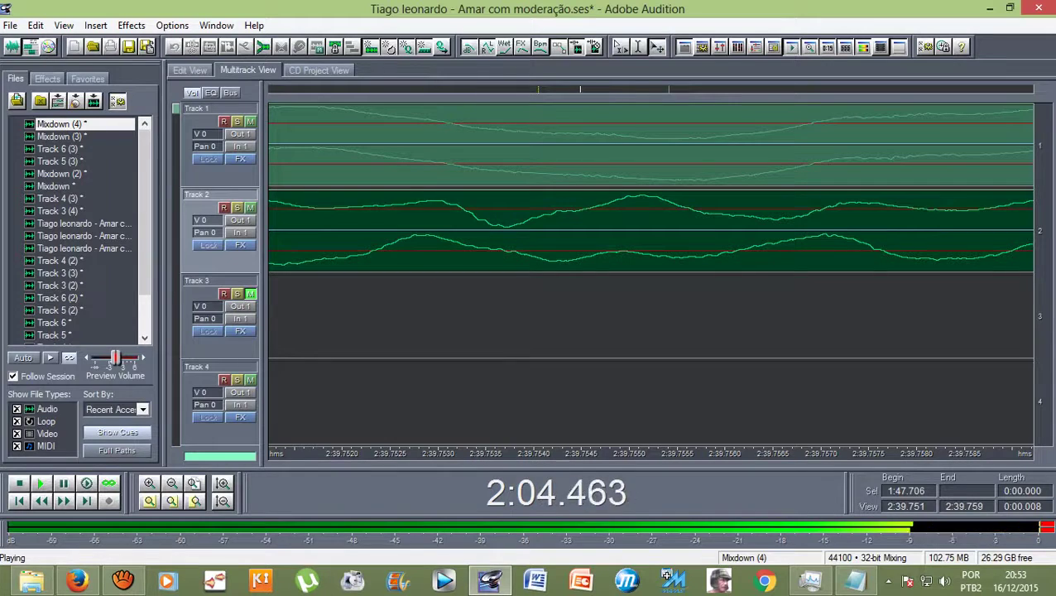
{"action": "scroll", "coordinate": [476, 145], "scroll_direction": "down", "scroll_amount": 10}
{"action": "key", "text": "minus"}
{"action": "key", "text": "minus"}
{"action": "key", "text": "minus"}
{"action": "key", "text": "minus"}
{"action": "key", "text": "minus"}
{"action": "key", "text": "minus"}
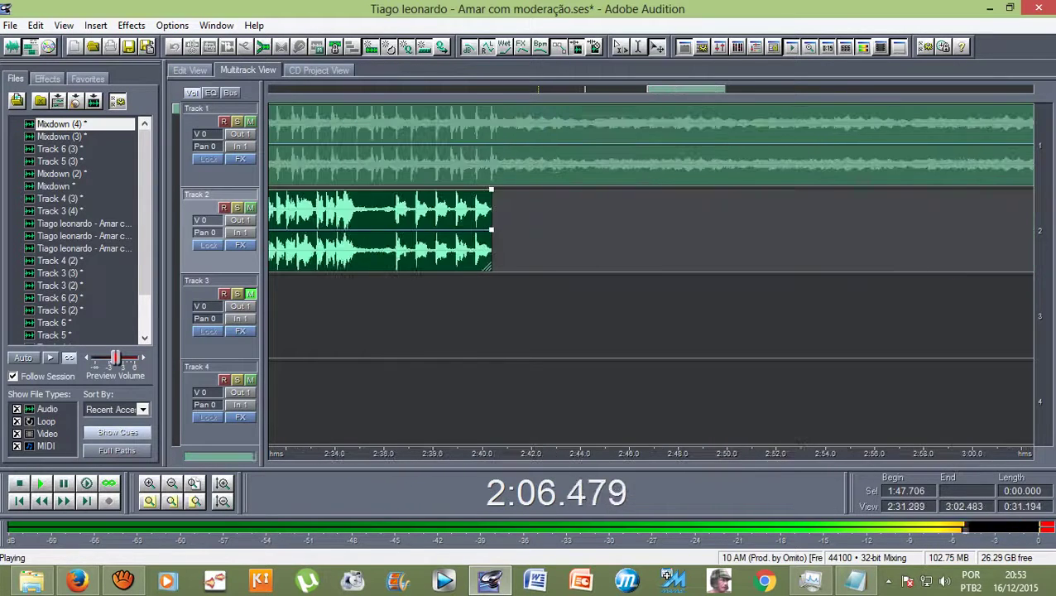
{"action": "key", "text": "space"}
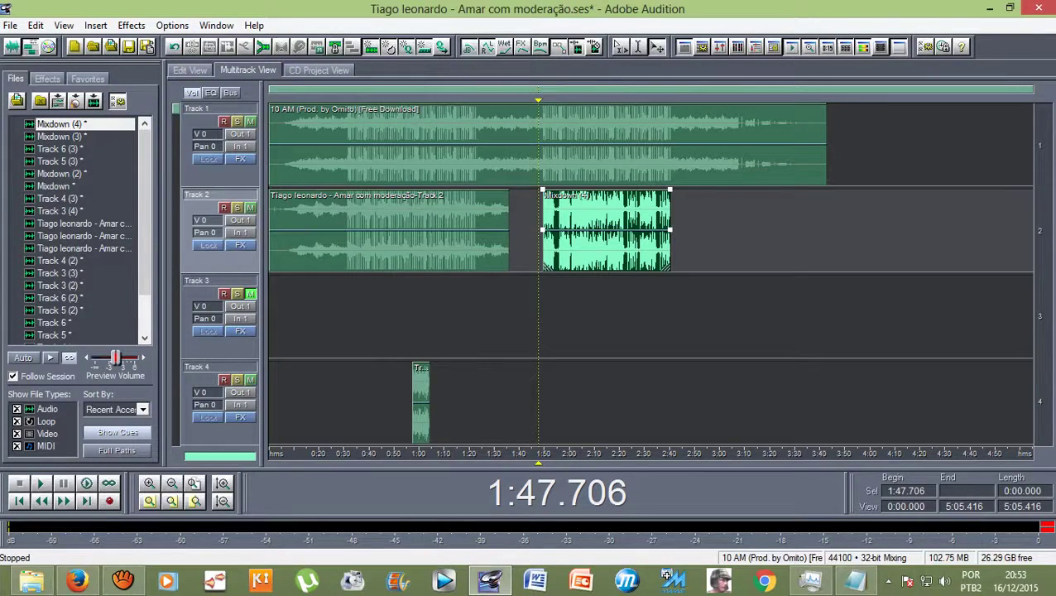
Examine how the vocal mixdown's waveform lines up with the beat around 2:34.5
{"action": "scroll", "coordinate": [656, 230], "scroll_direction": "up", "scroll_amount": 20}
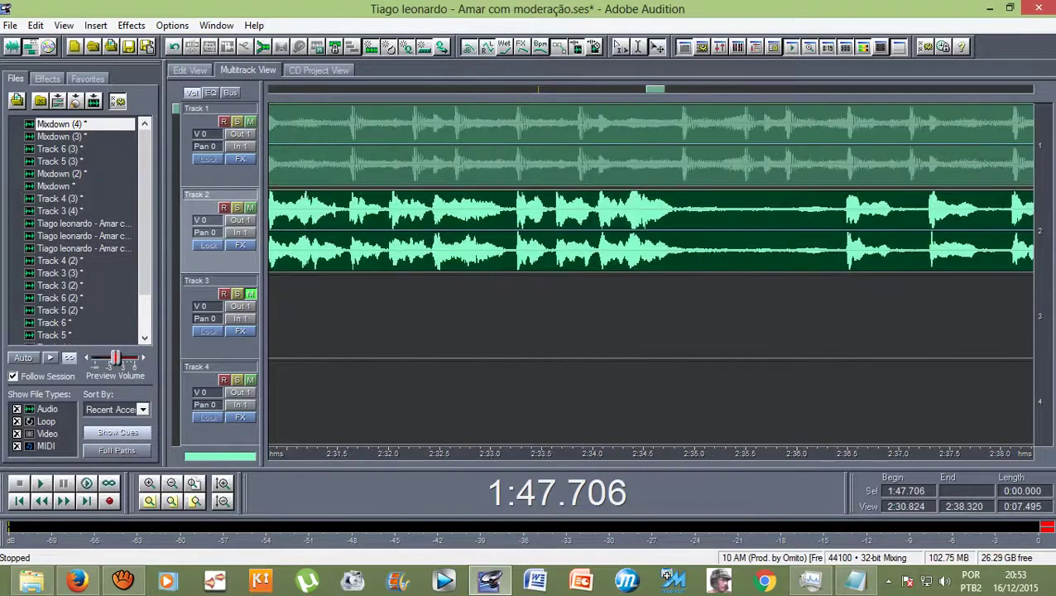
{"action": "key", "text": "equal"}
{"action": "key", "text": "equal"}
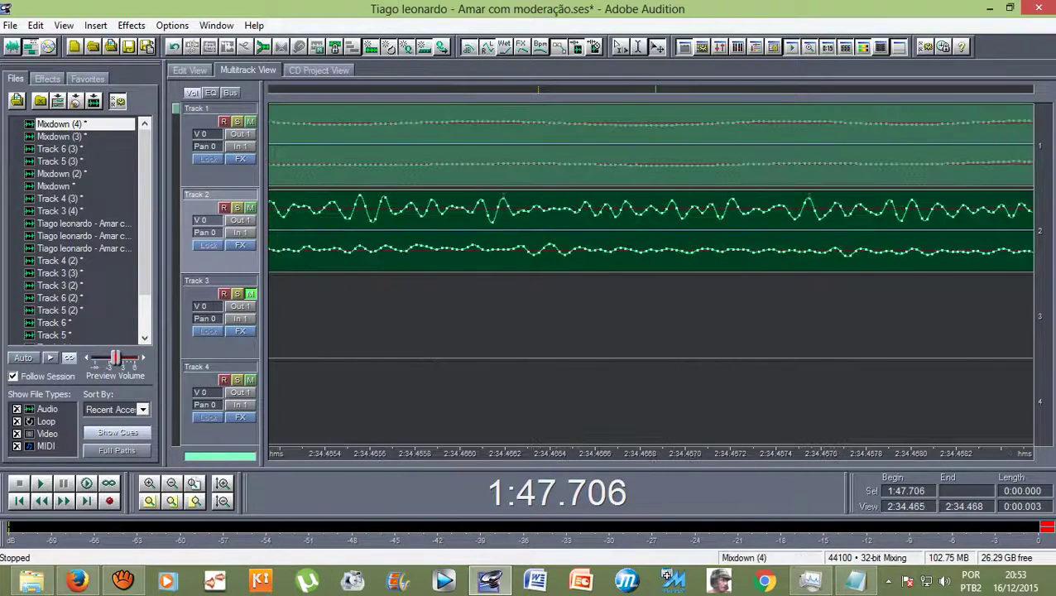
{"action": "key", "text": "minus"}
{"action": "key", "text": "minus"}
{"action": "key", "text": "minus"}
{"action": "key", "text": "minus"}
{"action": "key", "text": "minus"}
{"action": "key", "text": "minus"}
{"action": "key", "text": "minus"}
{"action": "key", "text": "minus"}
{"action": "key", "text": "minus"}
{"action": "key", "text": "minus"}
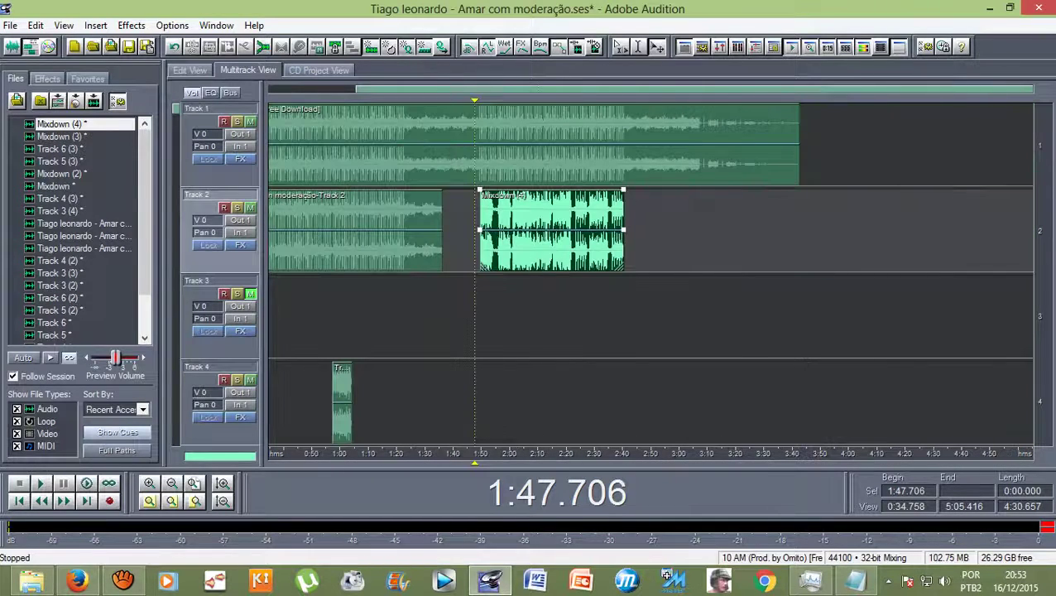
Briefly play the mixdown's entry over the beat from 1:47.706 and stop
{"action": "key", "text": "space"}
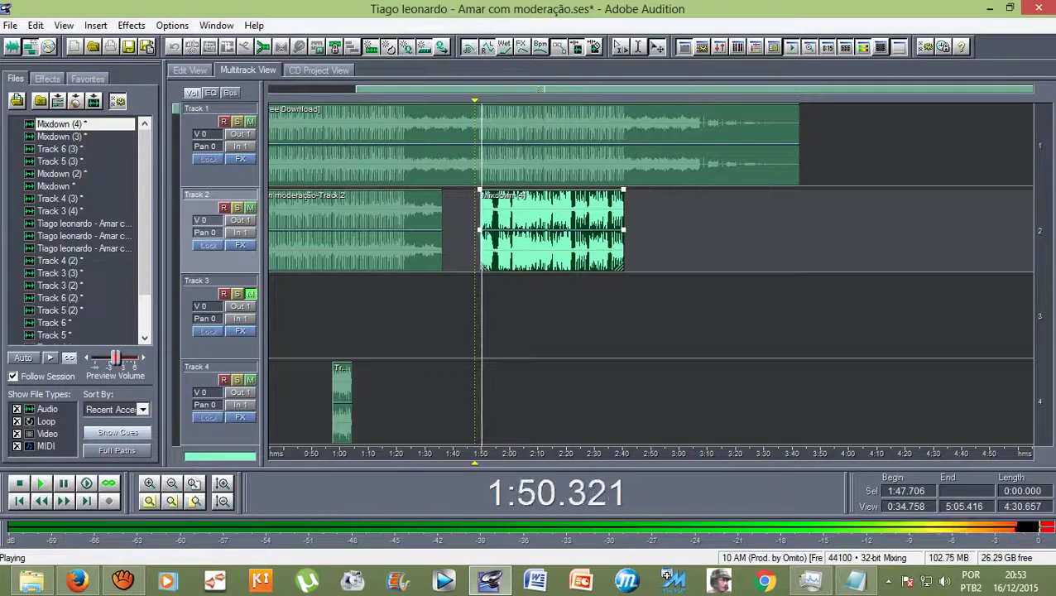
{"action": "scroll", "coordinate": [625, 230], "scroll_direction": "up", "scroll_amount": 4}
{"action": "key", "text": "space"}
{"action": "key", "text": "minus"}
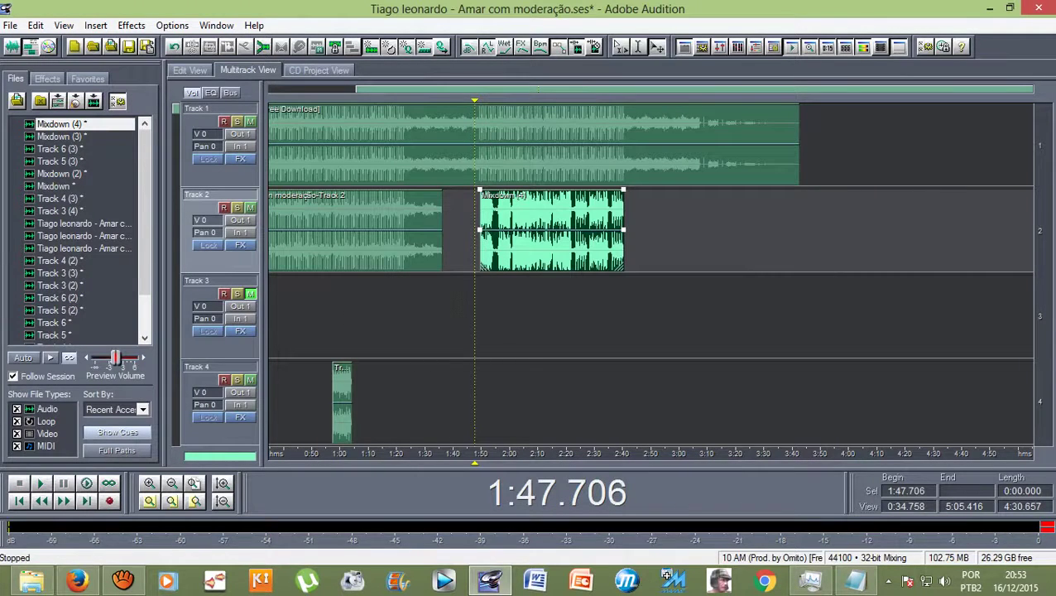
During playback from 1:47.706, shift the Track 2 vocal mixdown about 7 ms later, using the waveforms around 2:36.5 as reference
{"action": "key", "text": "space"}
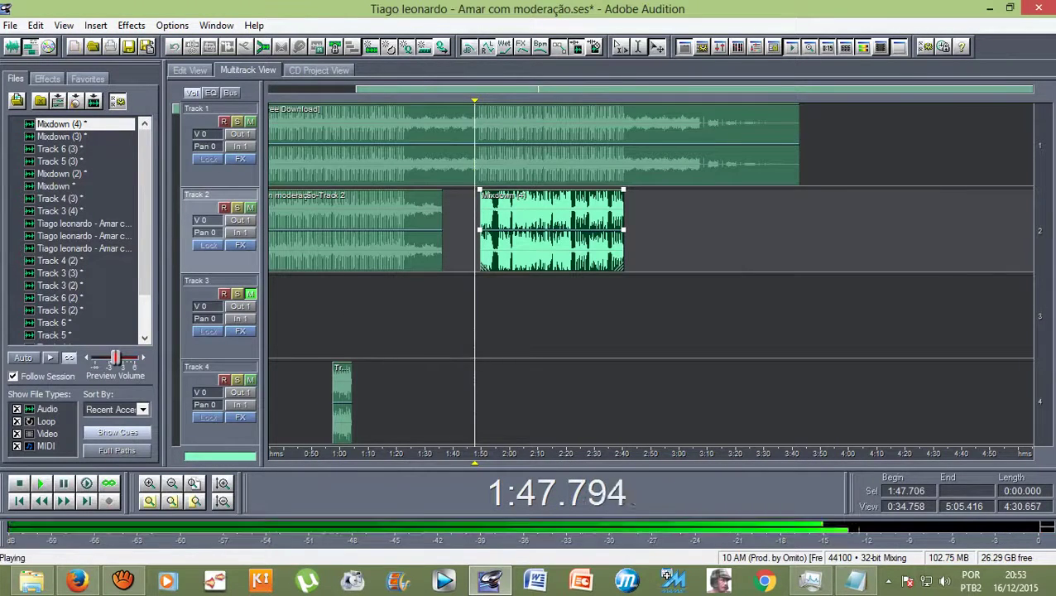
{"action": "key", "text": "equal"}
{"action": "key", "text": "equal"}
{"action": "key", "text": "equal"}
{"action": "key", "text": "equal"}
{"action": "key", "text": "equal"}
{"action": "key", "text": "equal"}
{"action": "key", "text": "equal"}
{"action": "key", "text": "equal"}
{"action": "key", "text": "equal"}
{"action": "key", "text": "equal"}
{"action": "key", "text": "equal"}
{"action": "key", "text": "equal"}
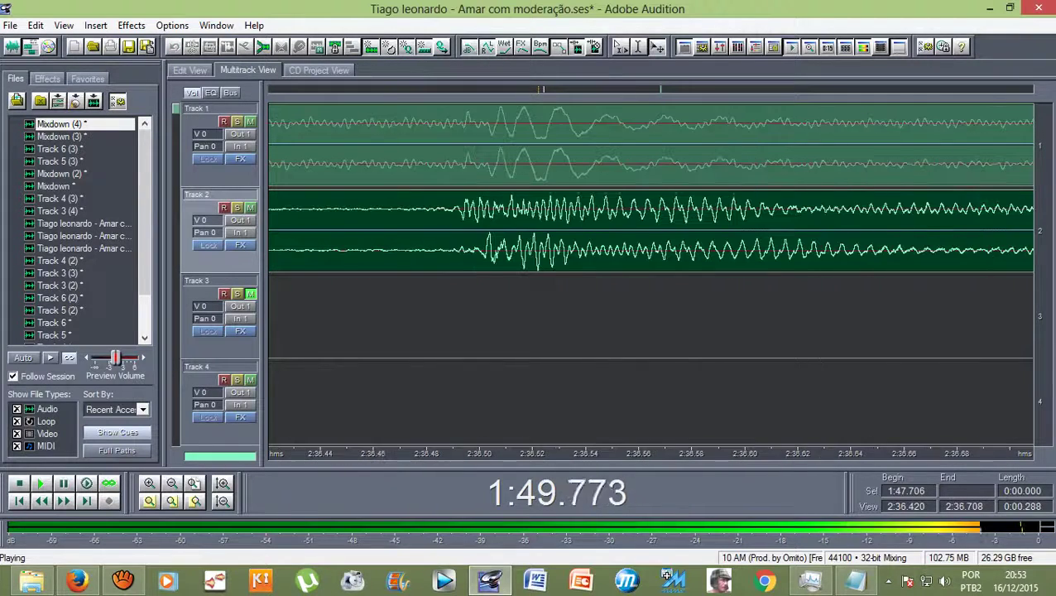
{"action": "scroll", "coordinate": [523, 230], "scroll_direction": "up", "scroll_amount": 1}
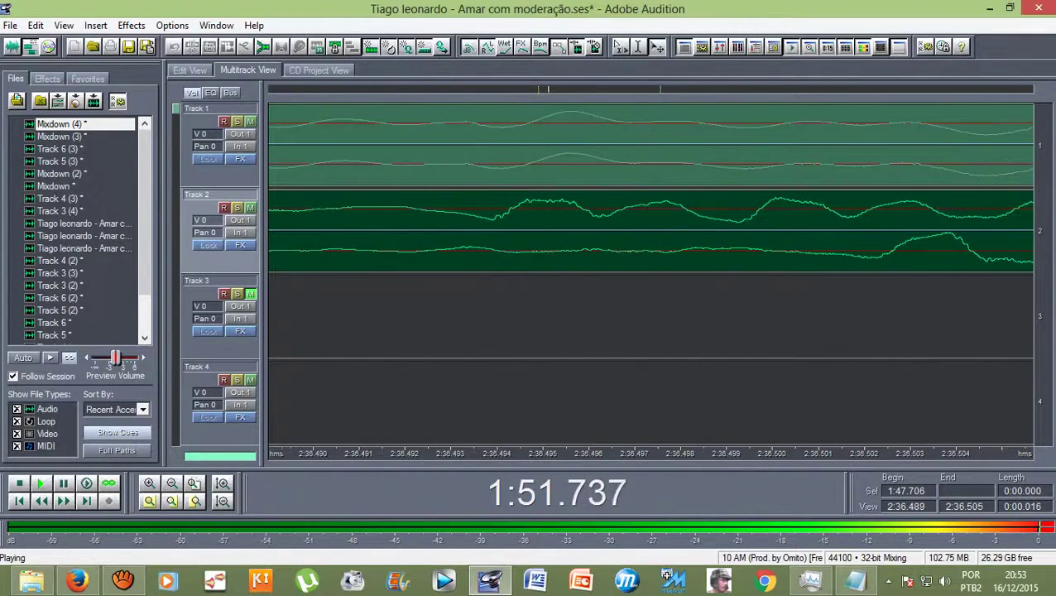
{"action": "left_click_drag", "start_coordinate": [523, 230], "coordinate": [873, 230]}
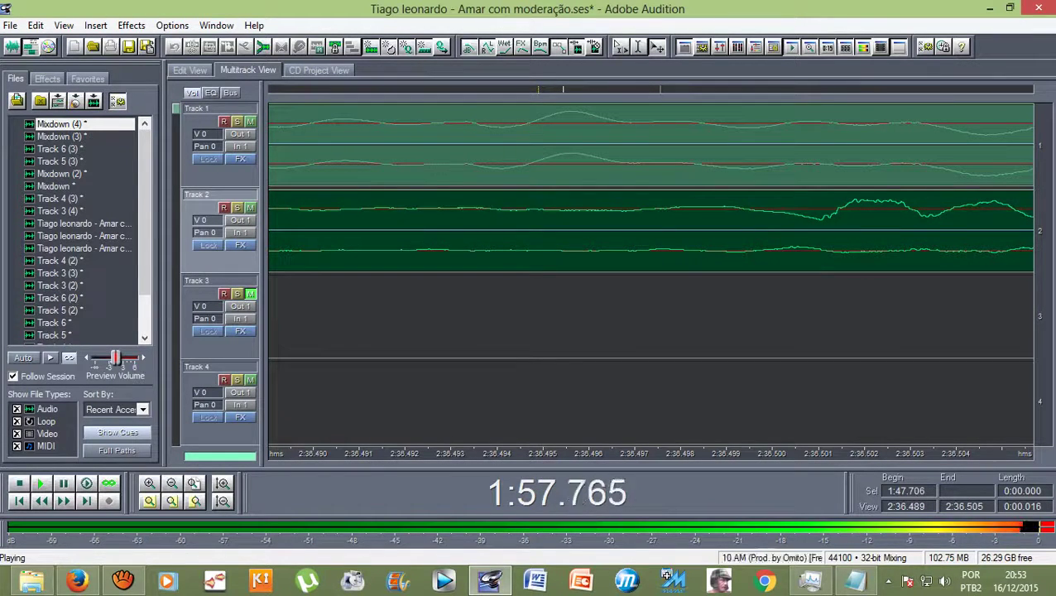
Listen to the shifted vocal mixdown with the full session in view, then stop playback
{"action": "key", "text": "minus"}
{"action": "key", "text": "minus"}
{"action": "key", "text": "minus"}
{"action": "key", "text": "minus"}
{"action": "key", "text": "minus"}
{"action": "key", "text": "minus"}
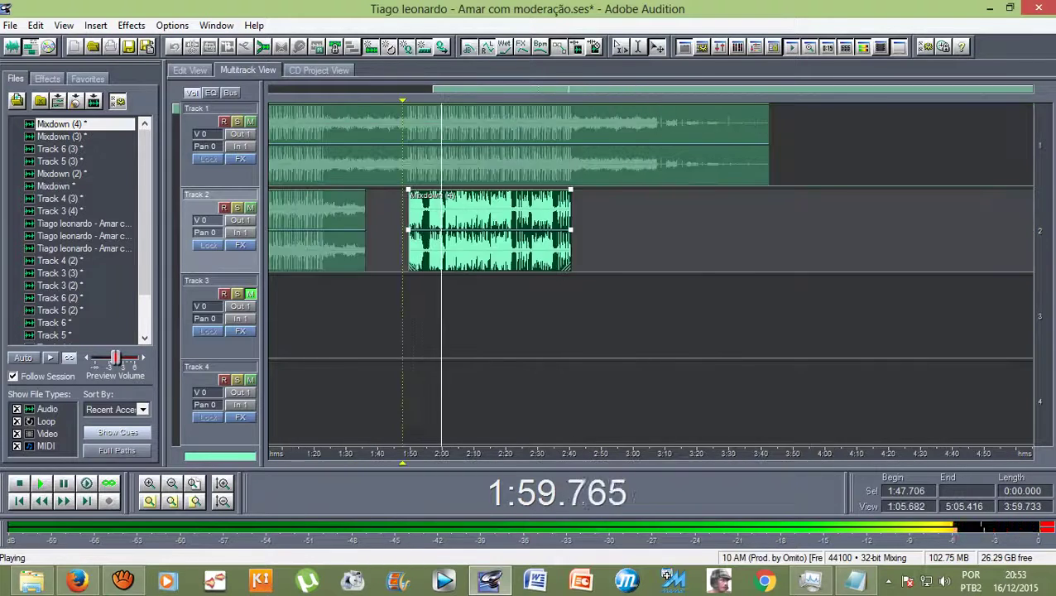
{"action": "key", "text": "minus"}
{"action": "key", "text": "space"}
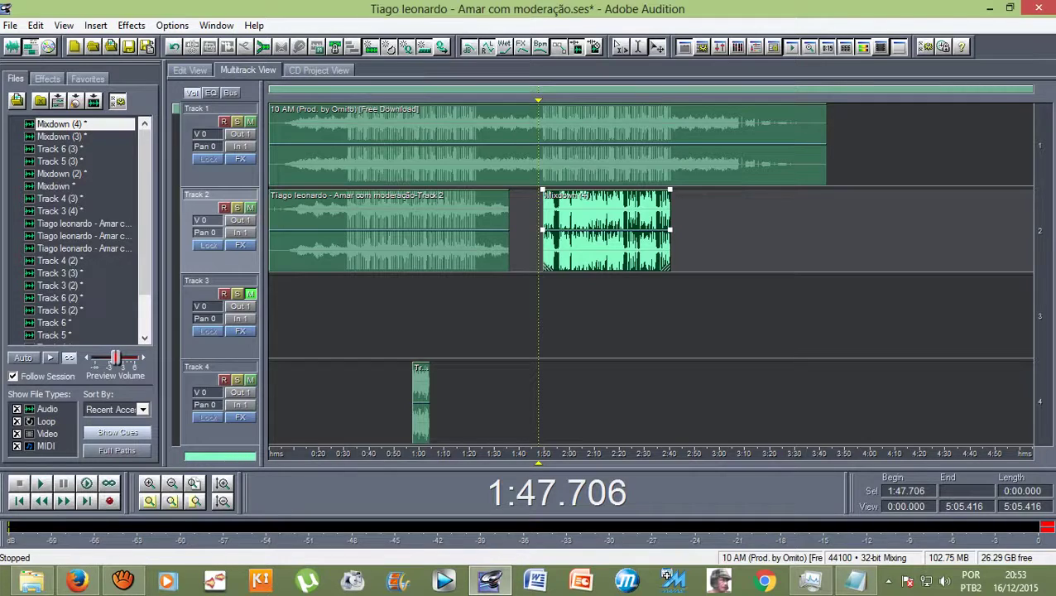
Save the session and all its unsaved audio as Windows PCM files in "Projetos adobe", overwriting existing files such as Track 6 (3).wav
{"action": "left_click", "coordinate": [10, 25]}
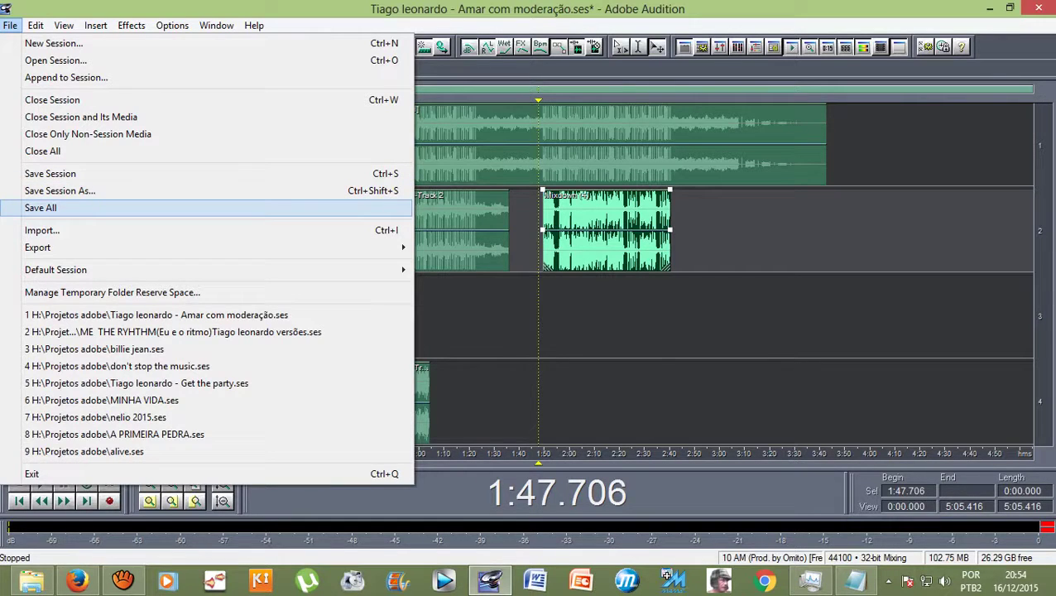
{"action": "key", "text": "Return"}
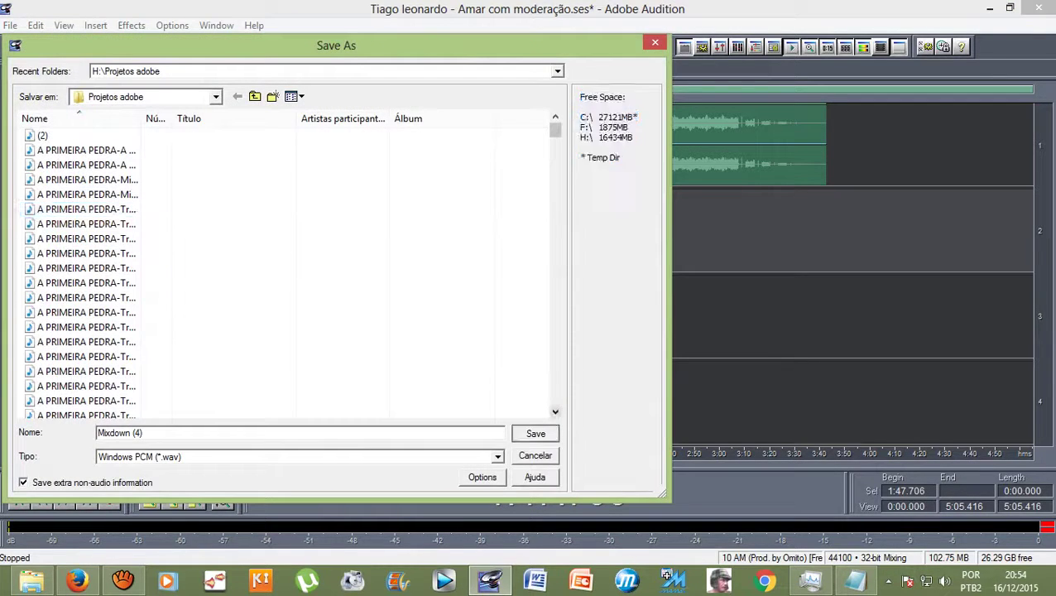
{"action": "key", "text": "Return"}
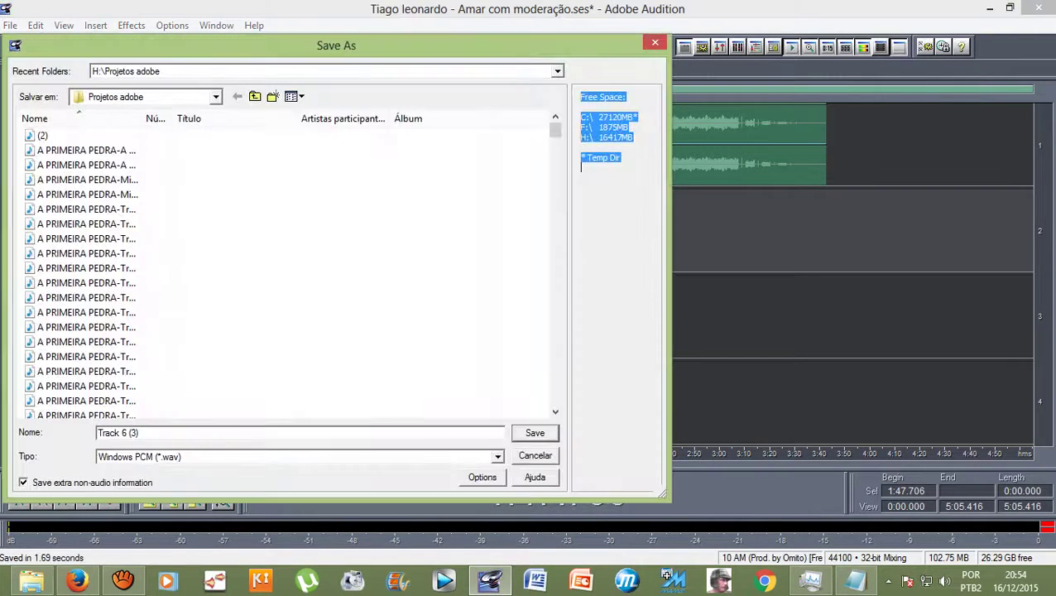
{"action": "key", "text": "Return"}
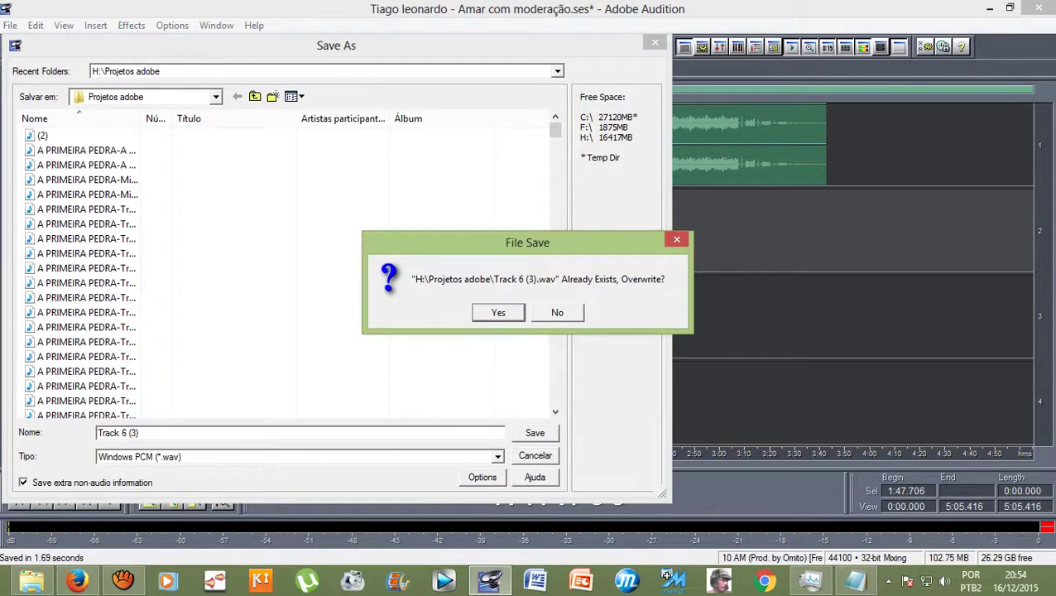
{"action": "key", "text": "Return"}
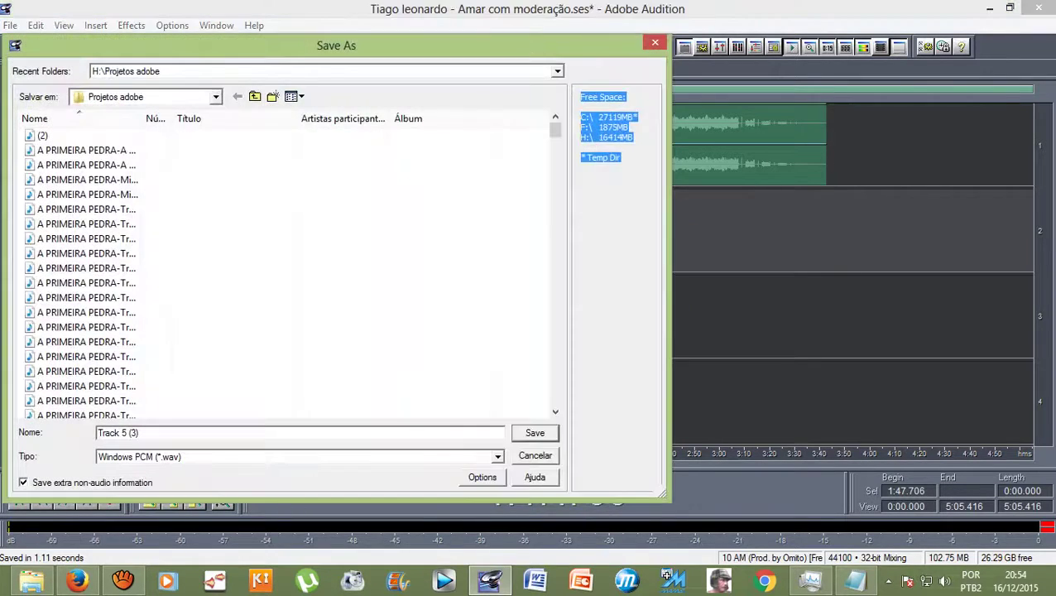
{"action": "key", "text": "Return"}
{"action": "key", "text": "Return"}
{"action": "key", "text": "Return"}
{"action": "key", "text": "Return"}
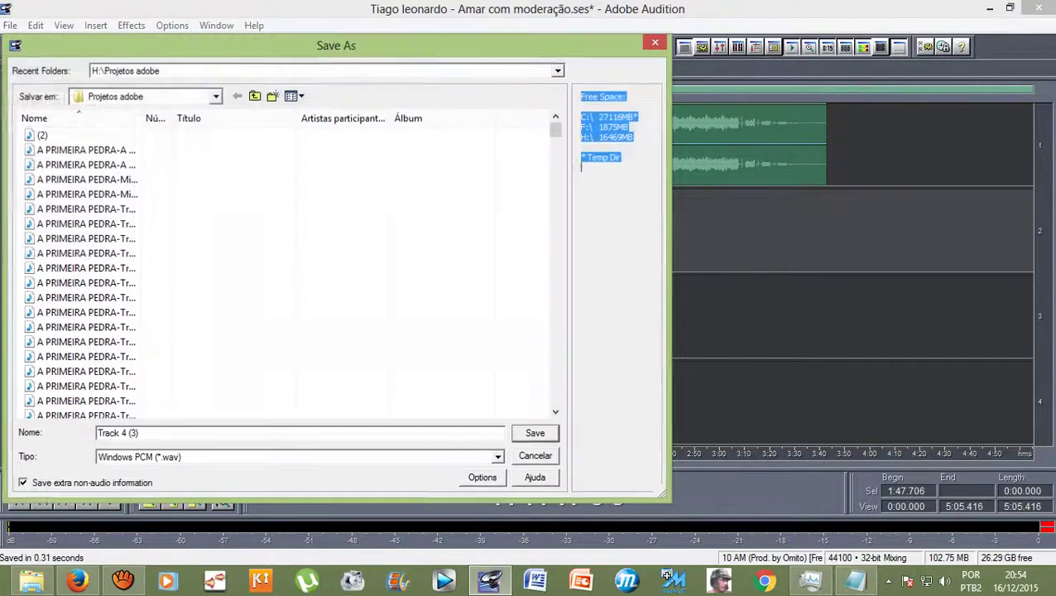
{"action": "key", "text": "Return"}
{"action": "key", "text": "Return"}
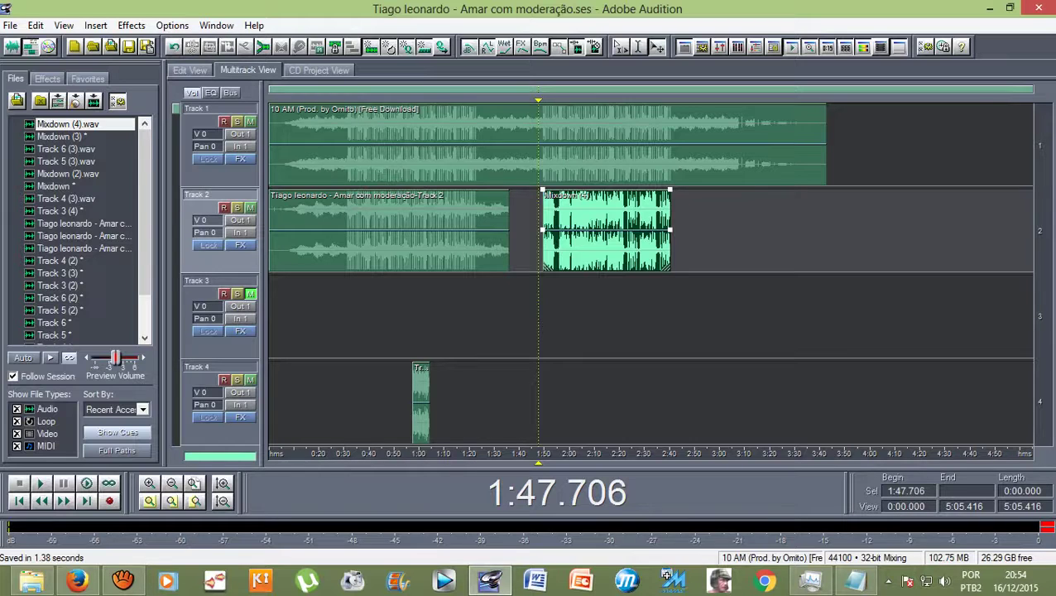
Listen to the Track 2 mixdown over the beat from 1:47.706, stop, and check the vocal clips on Tracks 5 and 6
{"action": "key", "text": "space"}
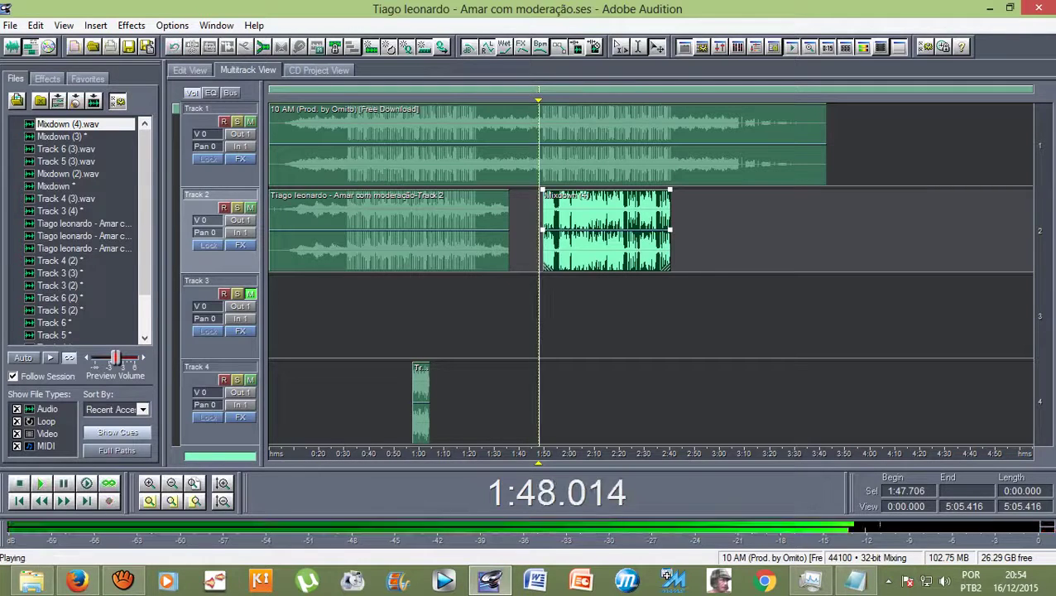
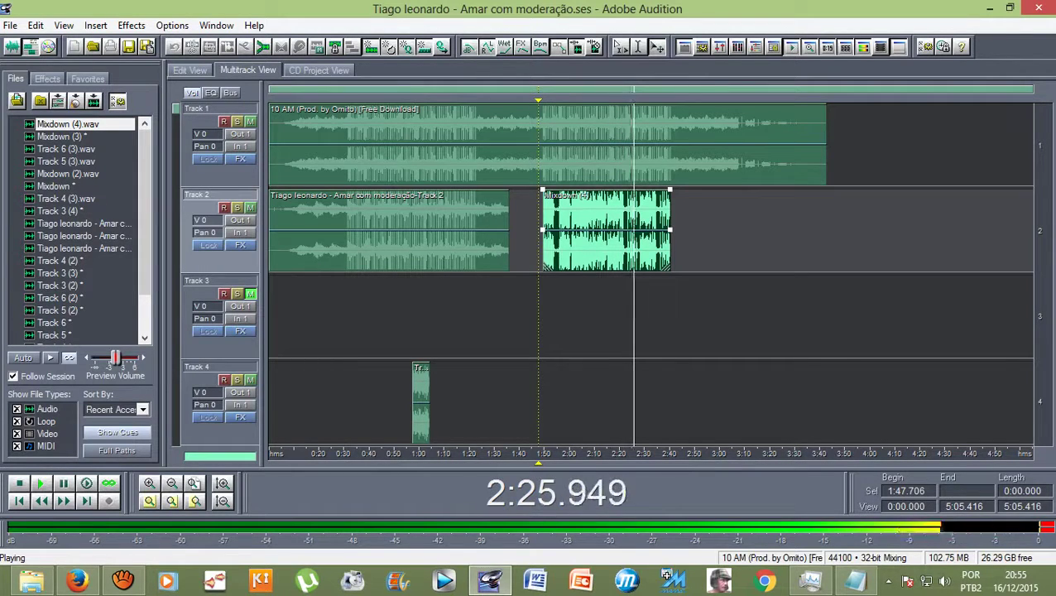
{"action": "key", "text": "space"}
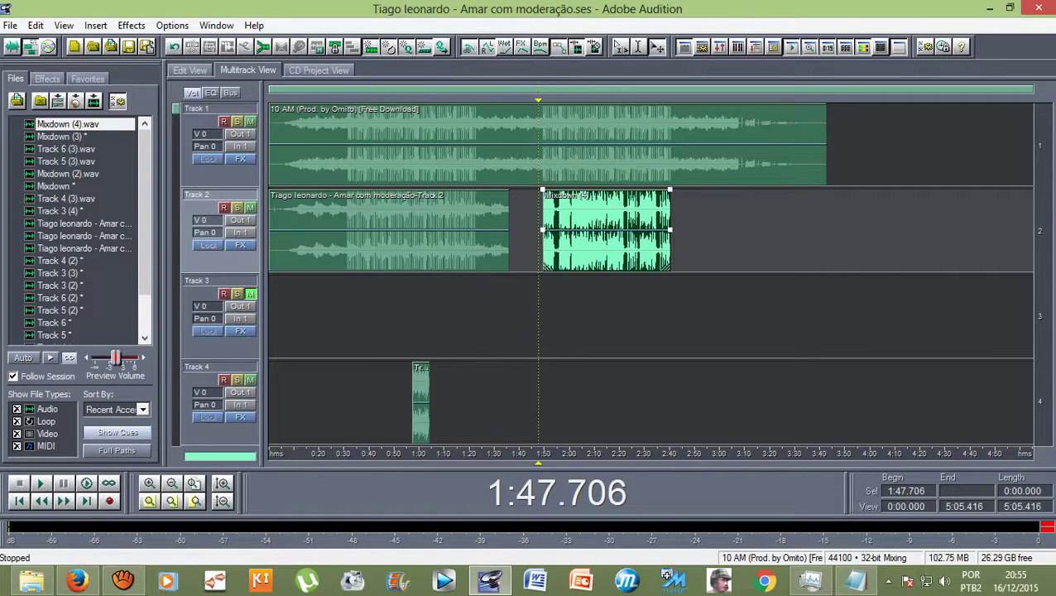
{"action": "scroll", "coordinate": [431, 232], "scroll_direction": "down", "scroll_amount": 3}
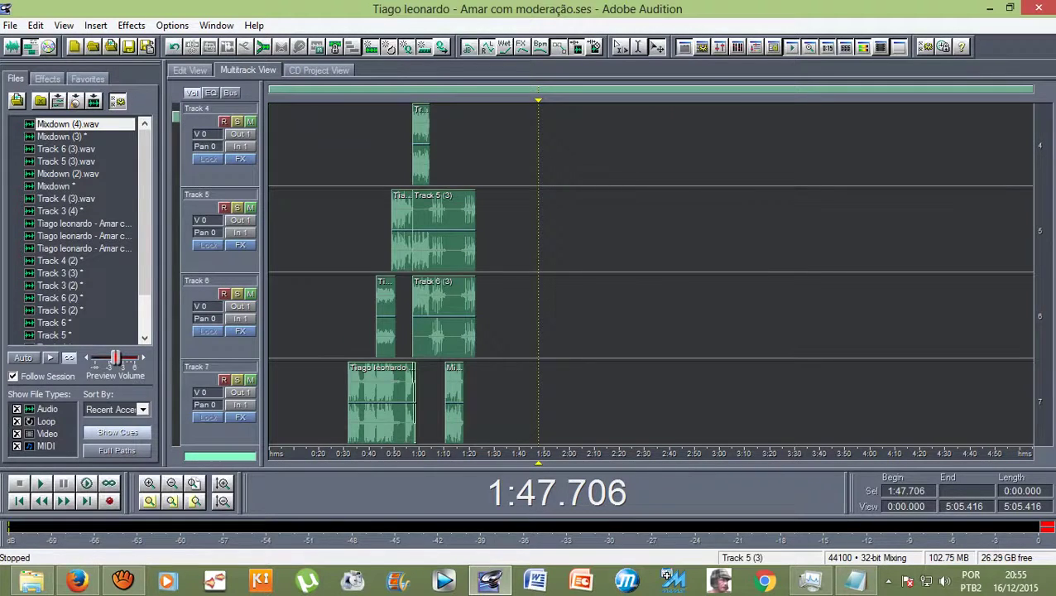
{"action": "left_click", "coordinate": [444, 230]}
{"action": "left_click", "coordinate": [443, 316]}
{"action": "scroll", "coordinate": [444, 316], "scroll_direction": "up", "scroll_amount": 3}
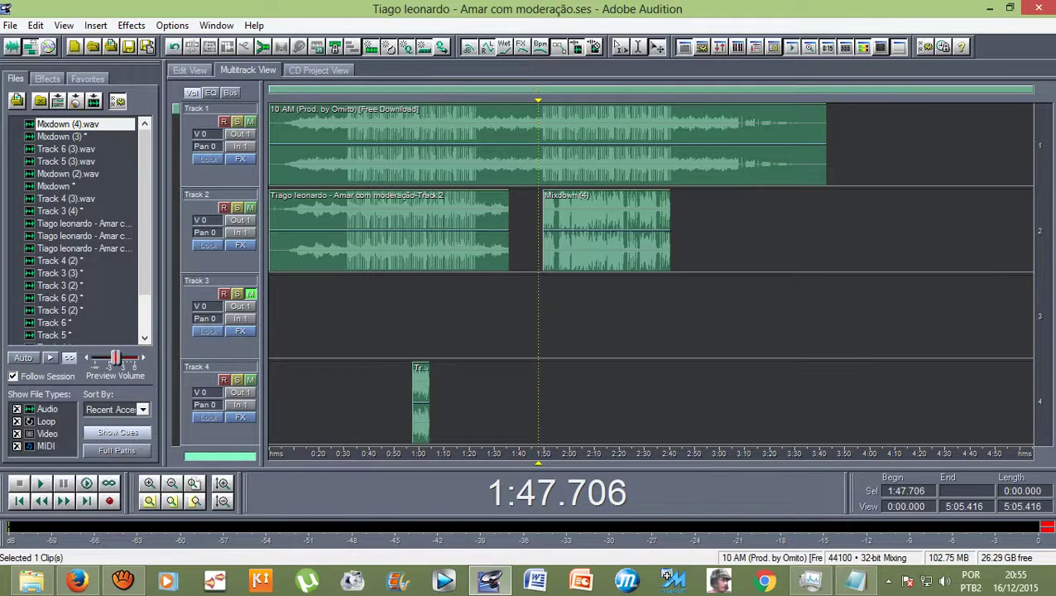
Listen to the end of the mixdown from 2:17.669, stop, and set the playback cursor to 1:46.973
{"action": "left_click_drag", "start_coordinate": [538, 100], "coordinate": [614, 100]}
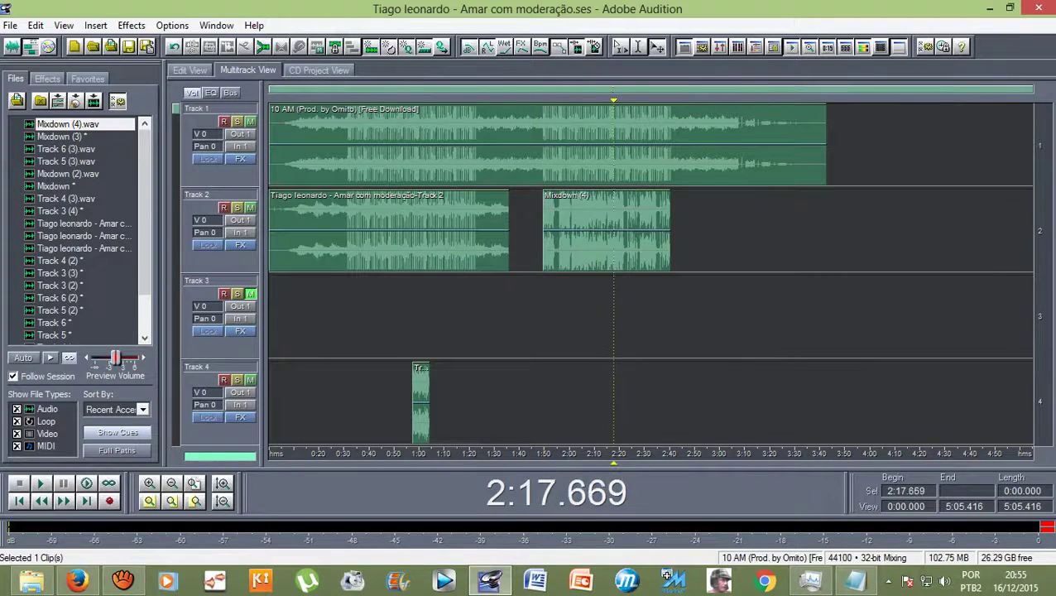
{"action": "key", "text": "space"}
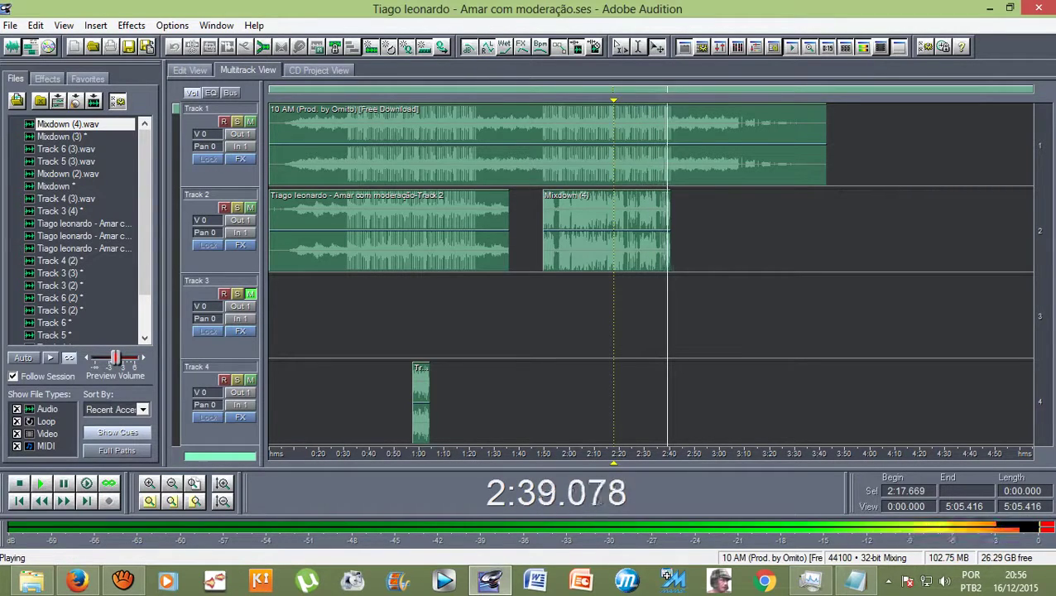
{"action": "key", "text": "space"}
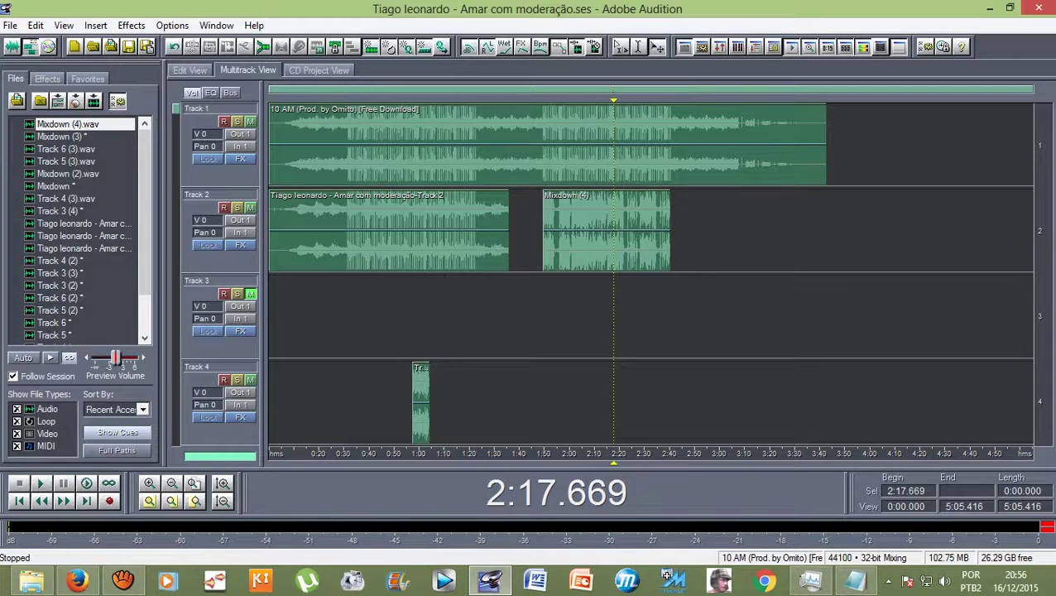
{"action": "left_click_drag", "start_coordinate": [614, 100], "coordinate": [537, 100]}
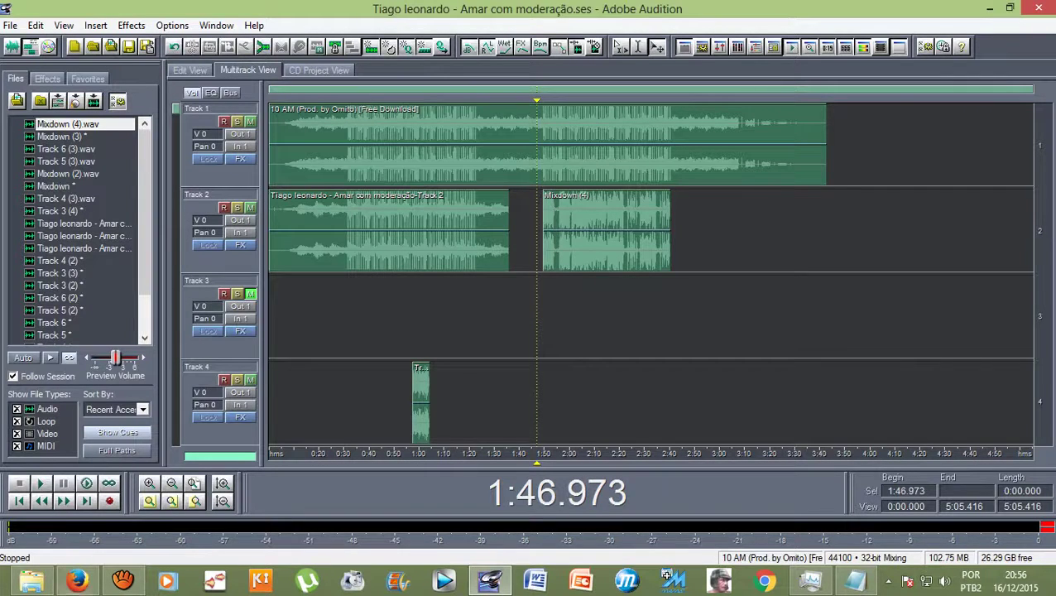
{"action": "left_click", "coordinate": [132, 582]}
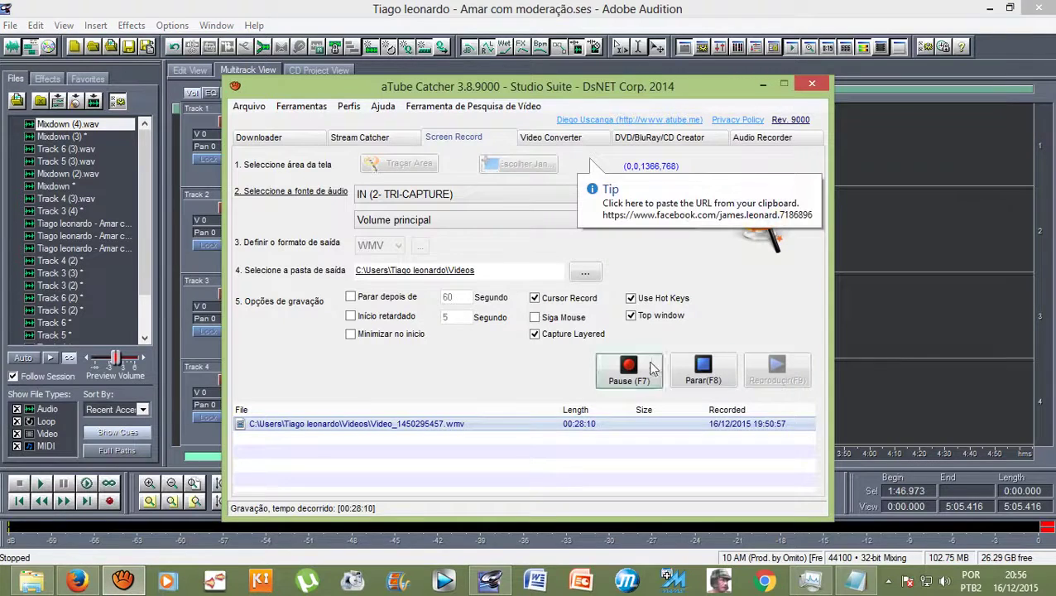
{"action": "left_click", "coordinate": [629, 370]}
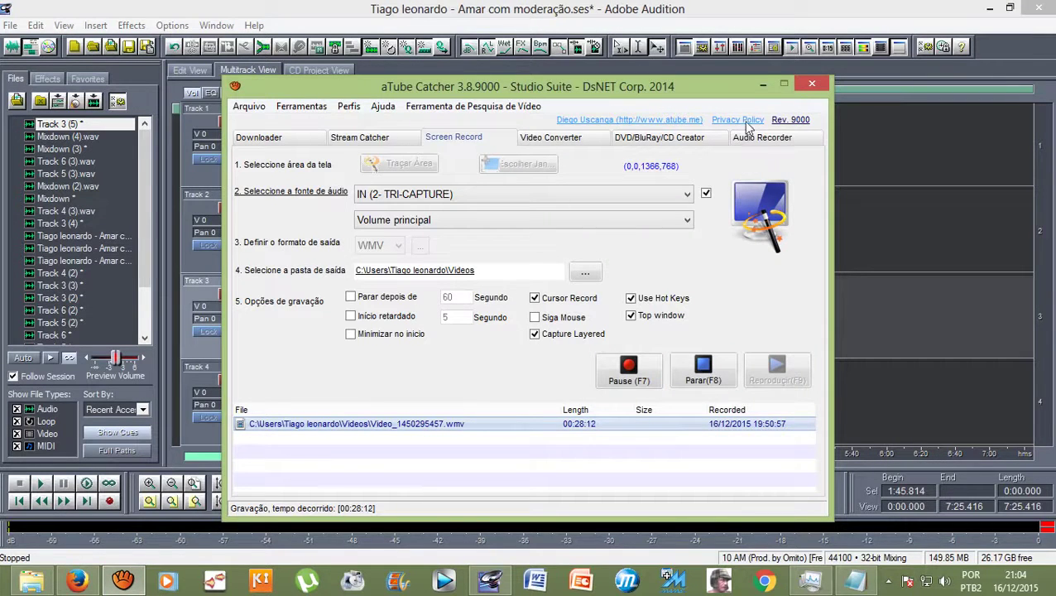
{"action": "left_click", "coordinate": [763, 85]}
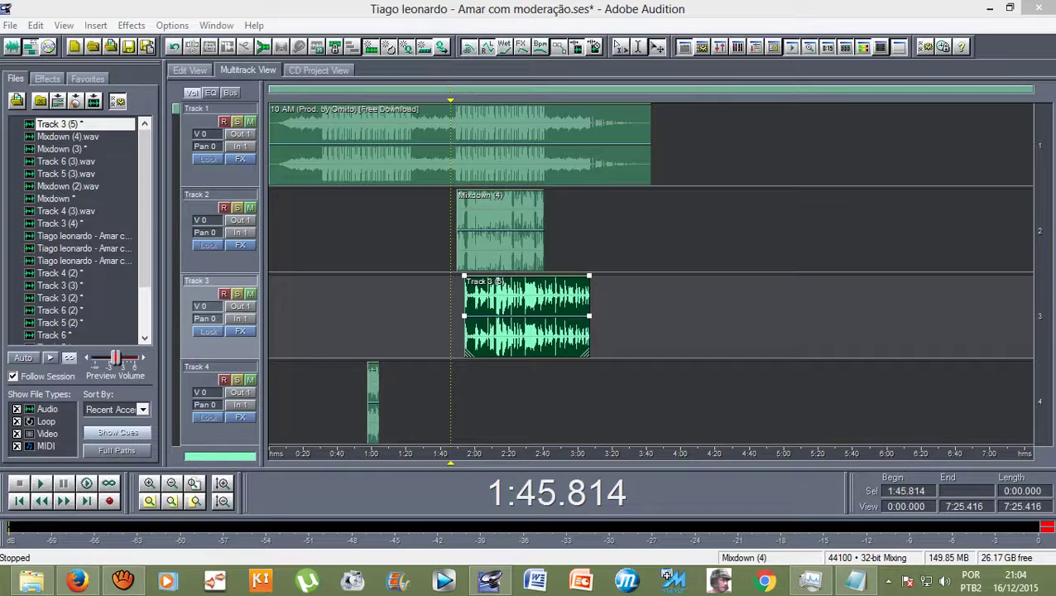
Show the session window beside the Notepad lyrics, deselect the Track 3 clip, and briefly play from 1:45.814
{"action": "left_click", "coordinate": [1010, 8]}
{"action": "left_click", "coordinate": [796, 210]}
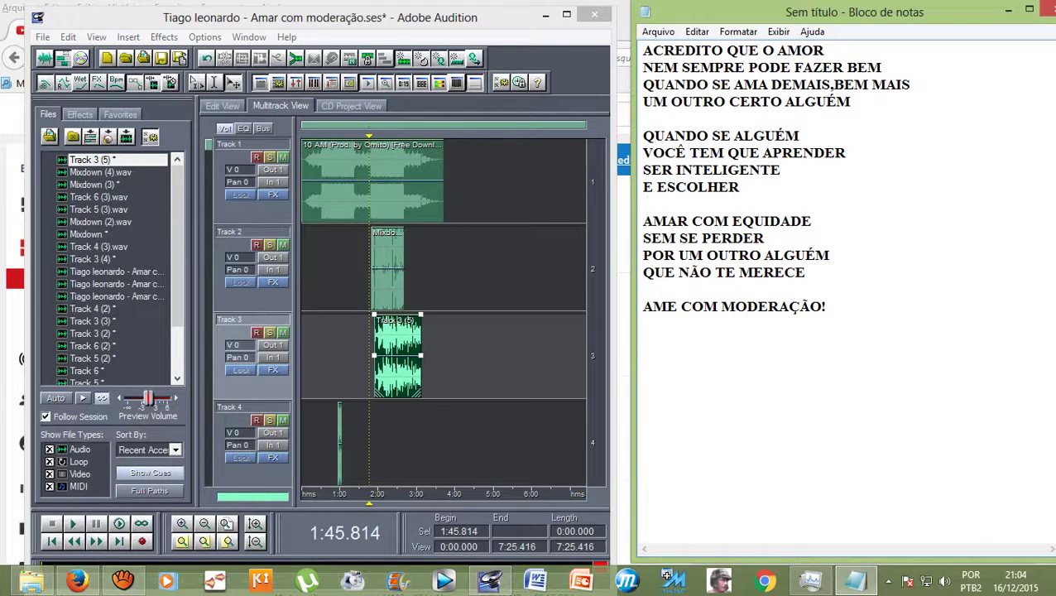
{"action": "left_click", "coordinate": [443, 269]}
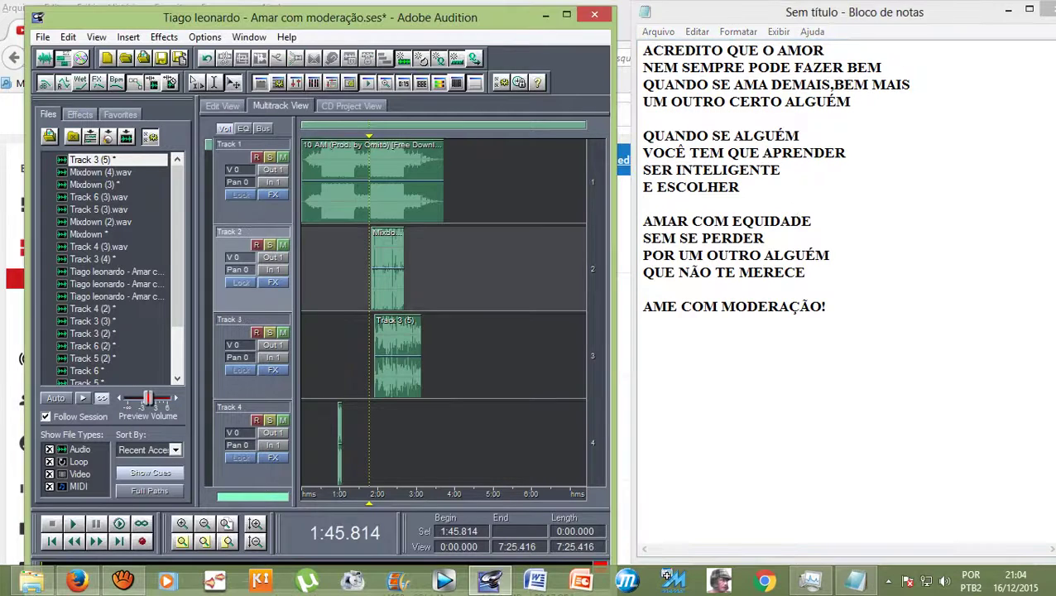
{"action": "key", "text": "space"}
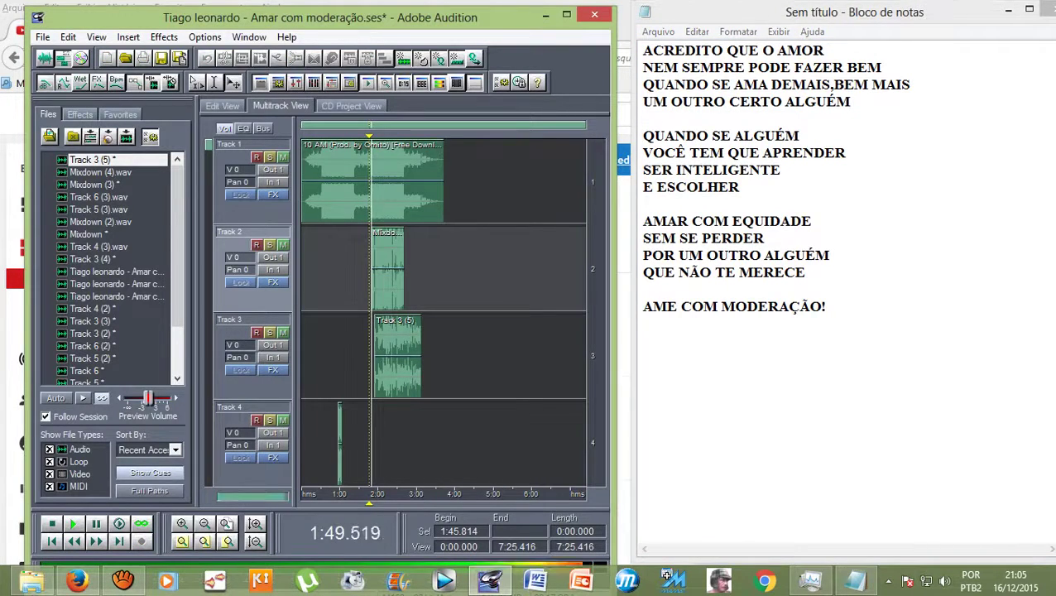
{"action": "key", "text": "space"}
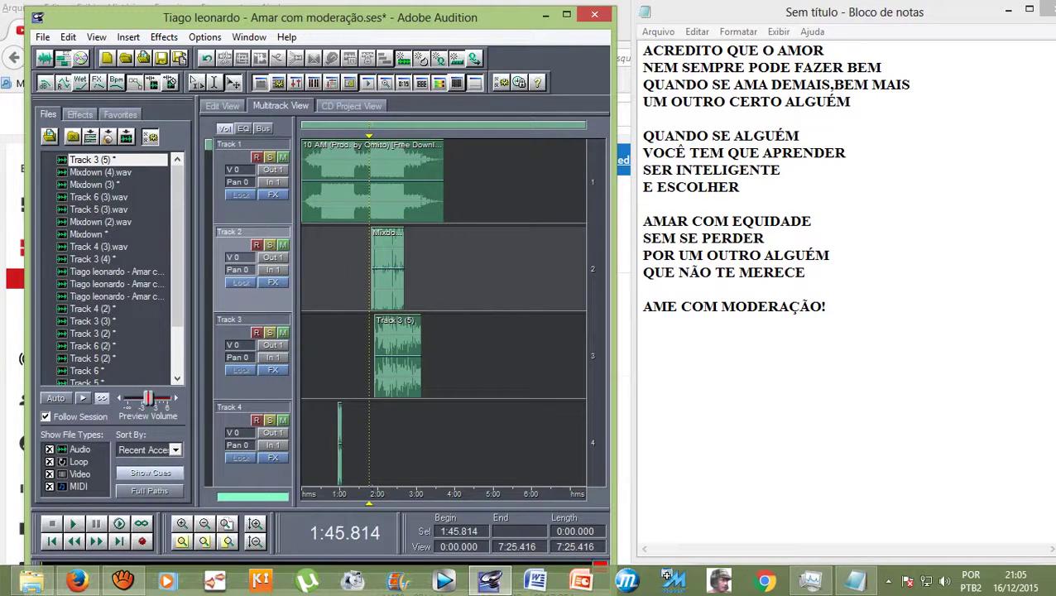
Play the new Track 3 vocal with the mixdown and beat from 1:45.814, viewing their clips closely alongside the lyrics
{"action": "key", "text": "space"}
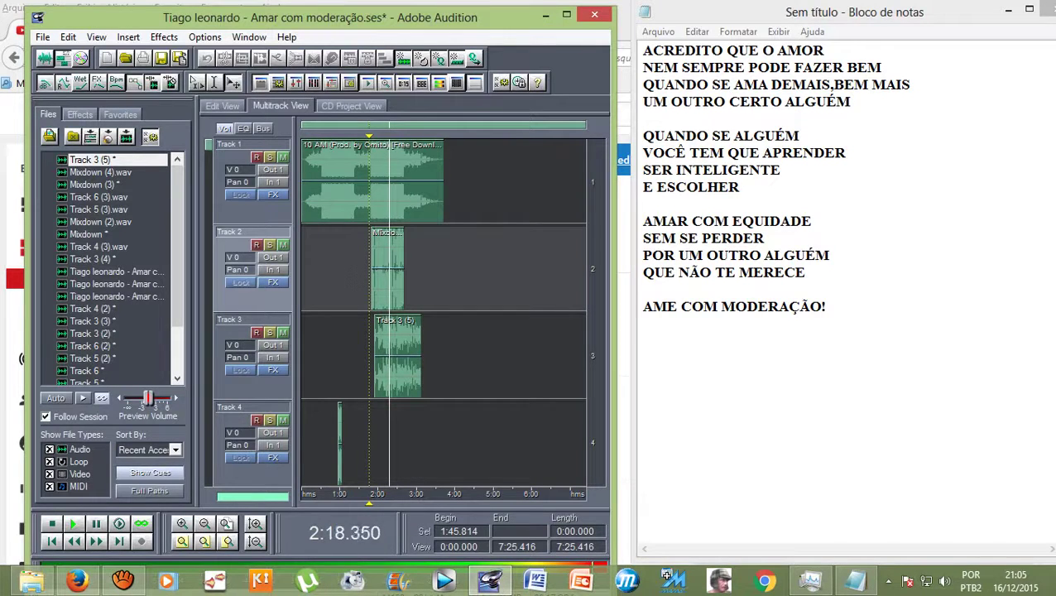
{"action": "scroll", "coordinate": [369, 311], "scroll_direction": "up", "scroll_amount": 2}
{"action": "scroll", "coordinate": [370, 312], "scroll_direction": "down", "scroll_amount": 1}
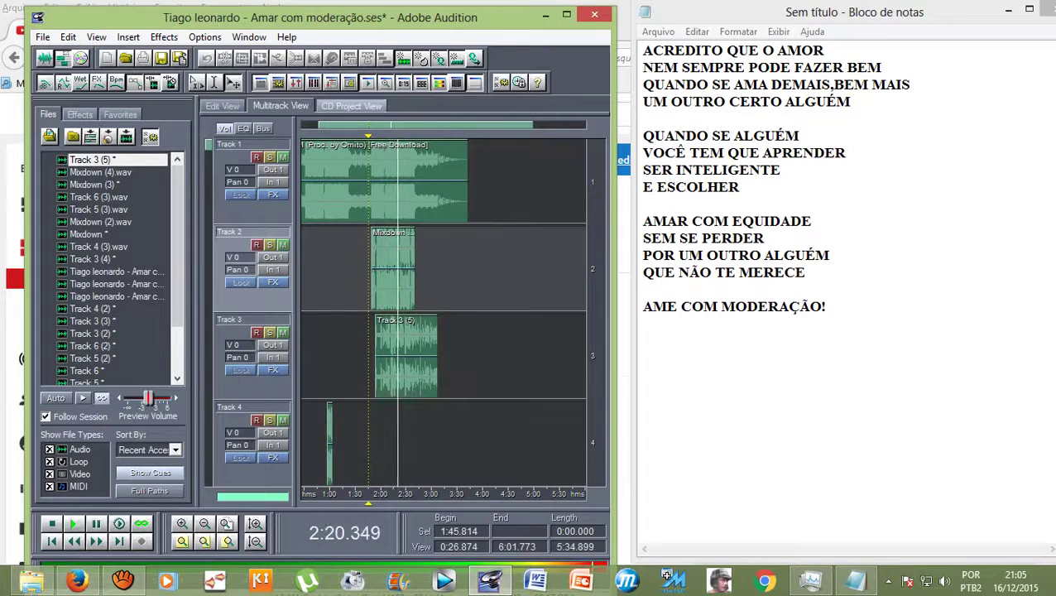
{"action": "key", "text": "equal"}
{"action": "key", "text": "equal"}
{"action": "key", "text": "equal"}
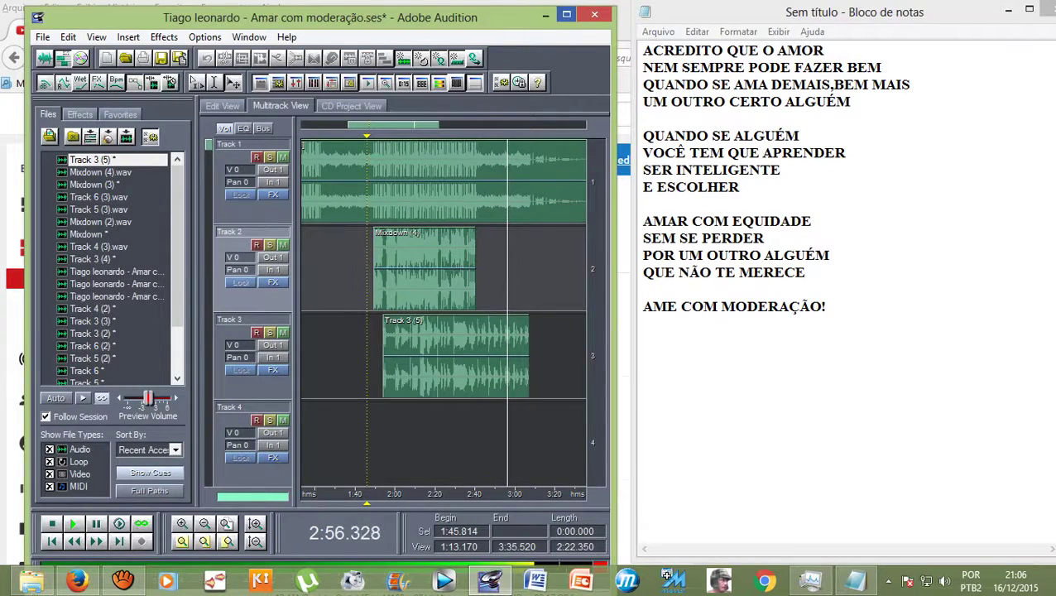
Maximize the session window, listen until the Track 3 vocal has ended, and stop playback
{"action": "left_click", "coordinate": [566, 14]}
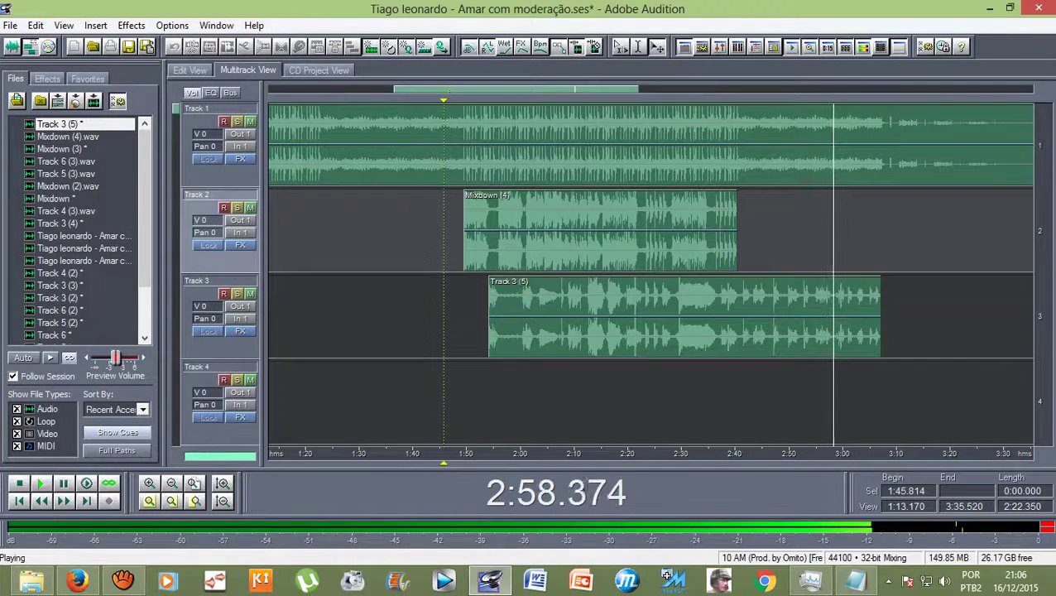
{"action": "scroll", "coordinate": [550, 273], "scroll_direction": "down", "scroll_amount": 1}
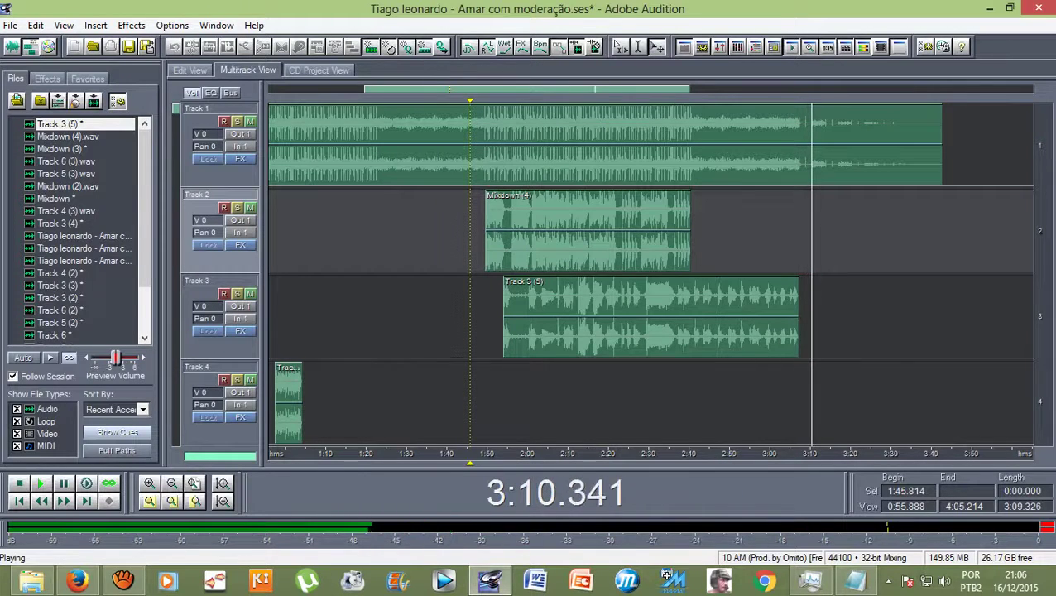
{"action": "scroll", "coordinate": [549, 273], "scroll_direction": "down", "scroll_amount": 1}
{"action": "key", "text": "minus"}
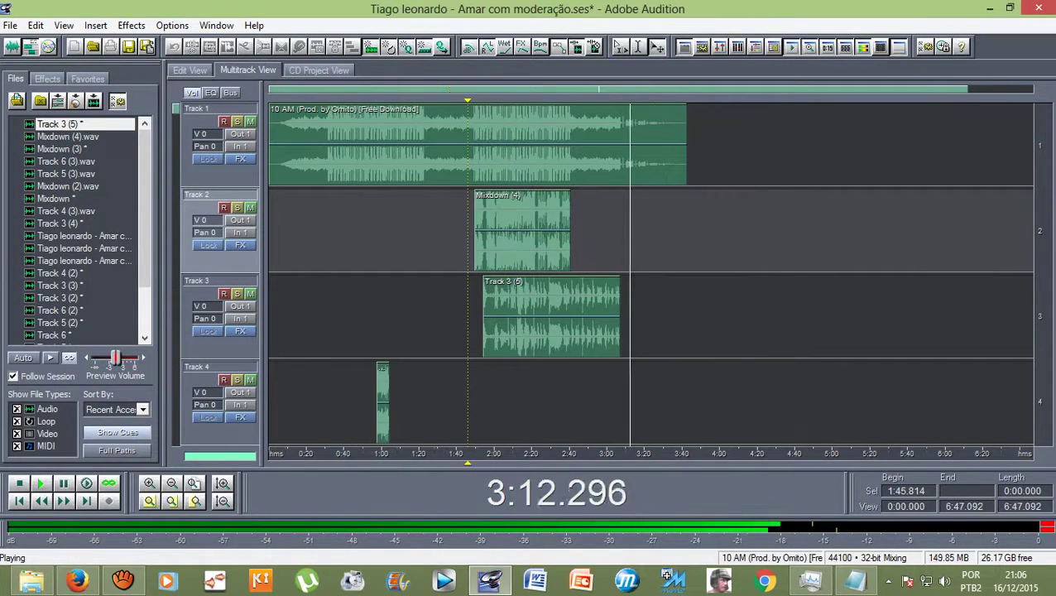
{"action": "key", "text": "space"}
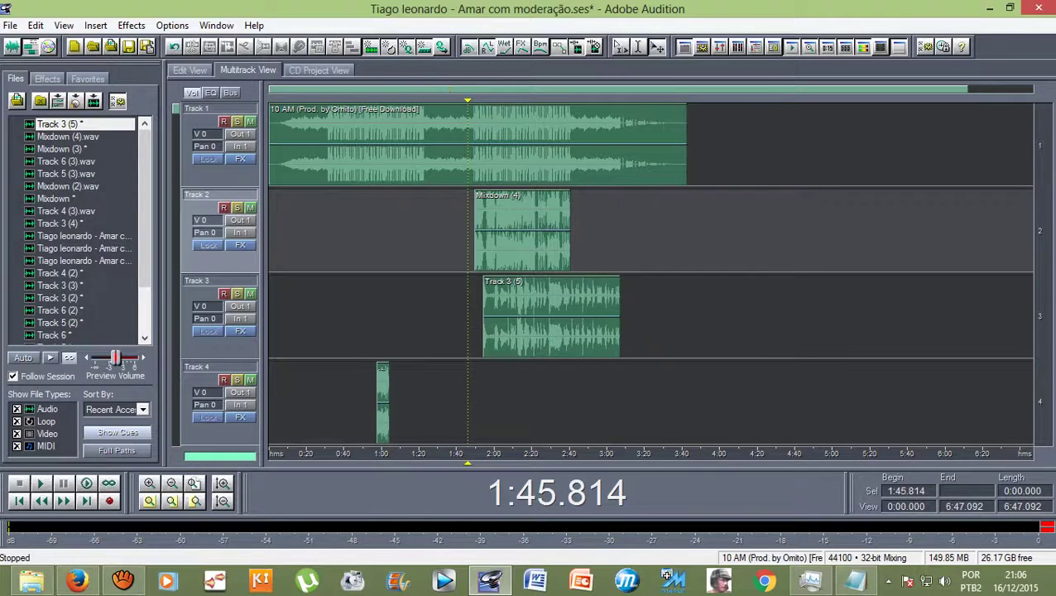
Look over the clip arrangement on Tracks 1 through 9
{"action": "scroll", "coordinate": [650, 273], "scroll_direction": "down", "scroll_amount": 4}
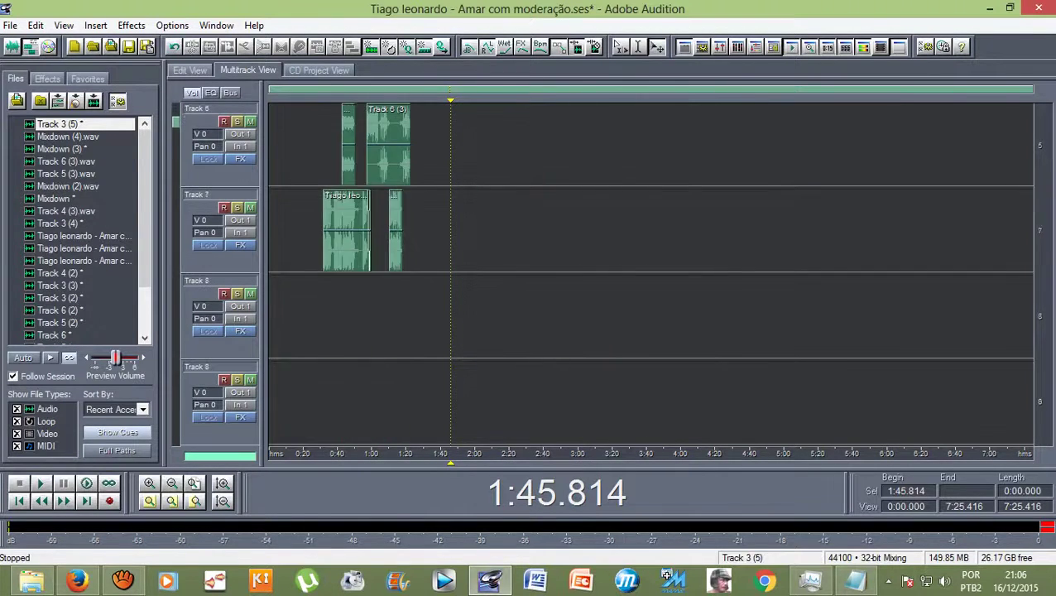
{"action": "scroll", "coordinate": [650, 273], "scroll_direction": "up", "scroll_amount": 4}
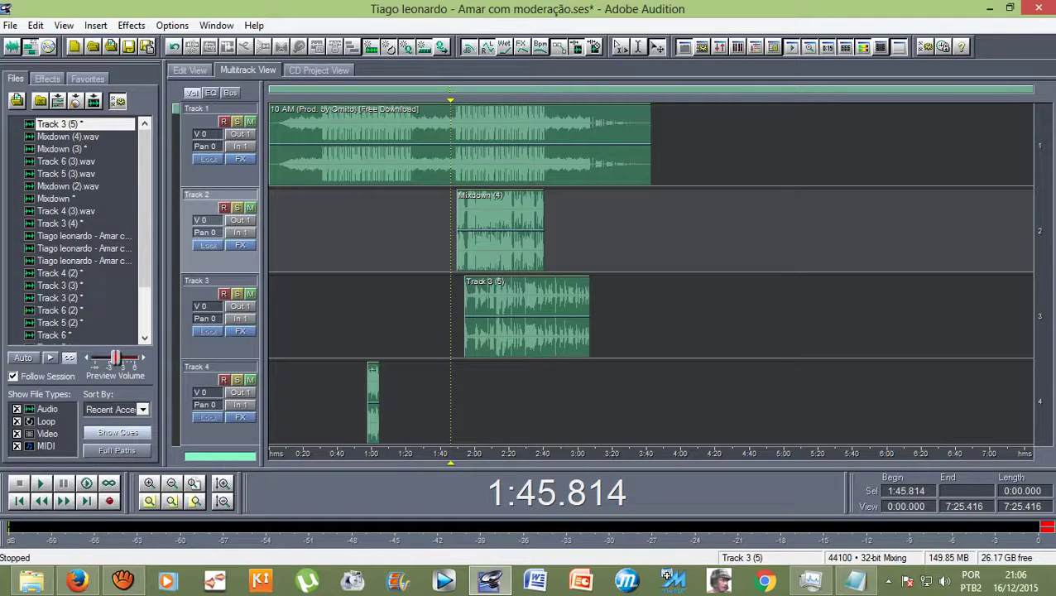
{"action": "scroll", "coordinate": [651, 273], "scroll_direction": "down", "scroll_amount": 6}
{"action": "scroll", "coordinate": [650, 273], "scroll_direction": "up", "scroll_amount": 6}
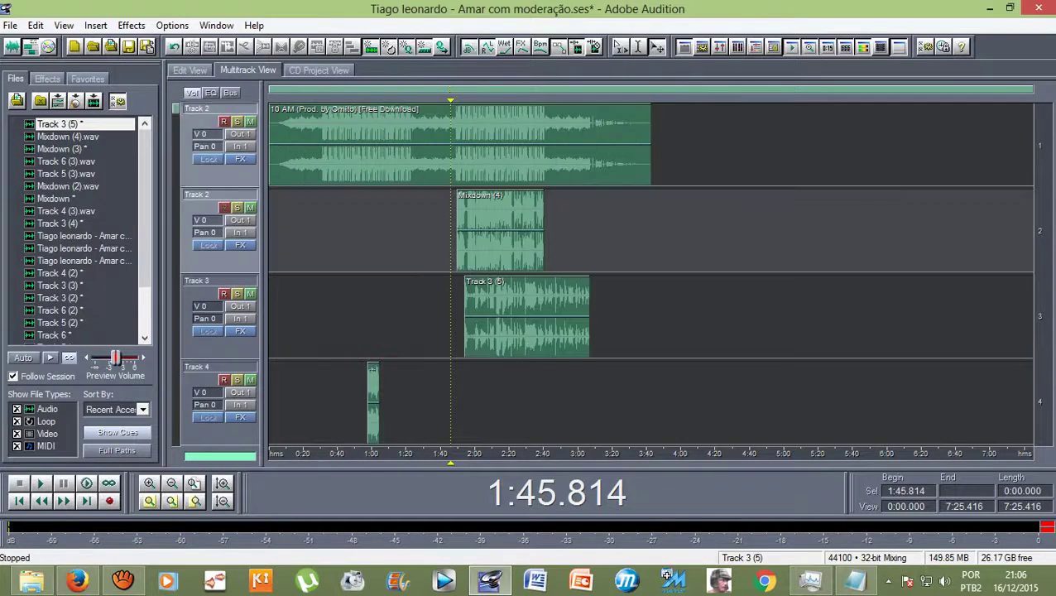
{"action": "scroll", "coordinate": [650, 273], "scroll_direction": "down", "scroll_amount": 1}
{"action": "scroll", "coordinate": [649, 273], "scroll_direction": "down", "scroll_amount": 4}
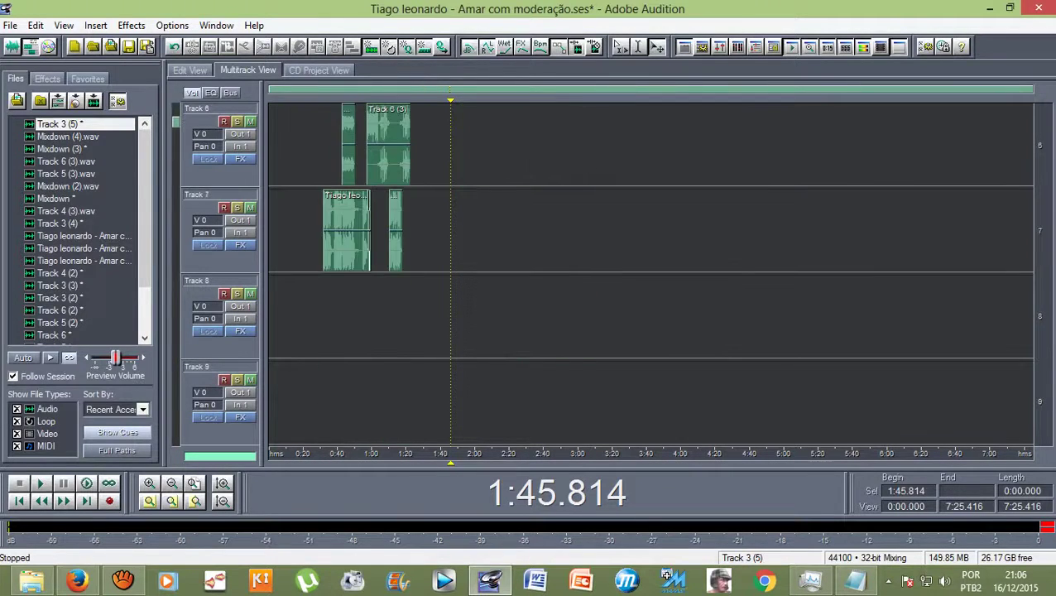
{"action": "scroll", "coordinate": [650, 273], "scroll_direction": "up", "scroll_amount": 5}
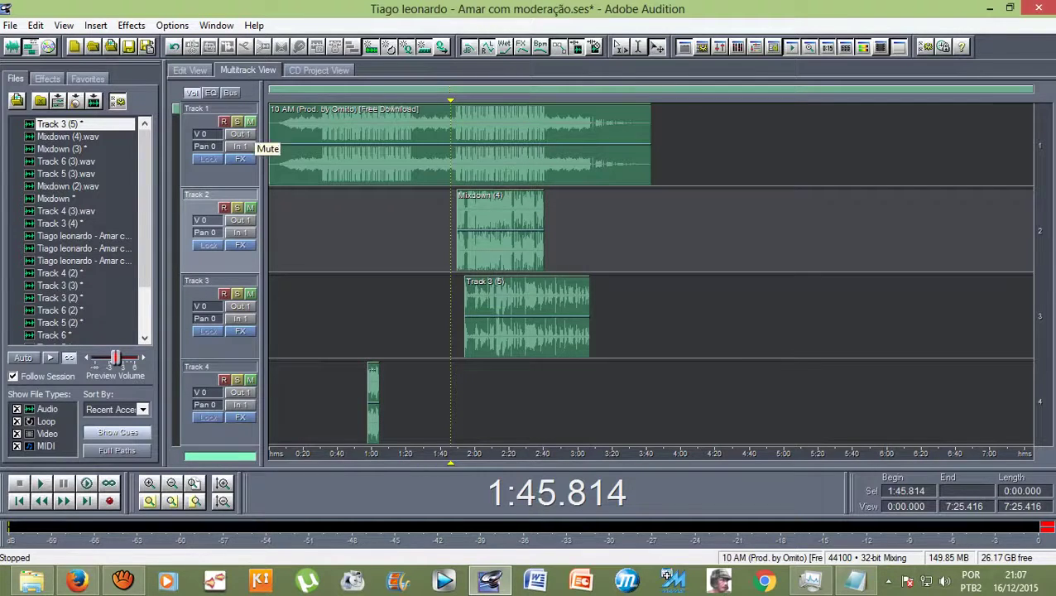
Mute the beat on Track 1 and mix down all audio clips to a new stereo file
{"action": "left_click", "coordinate": [250, 122]}
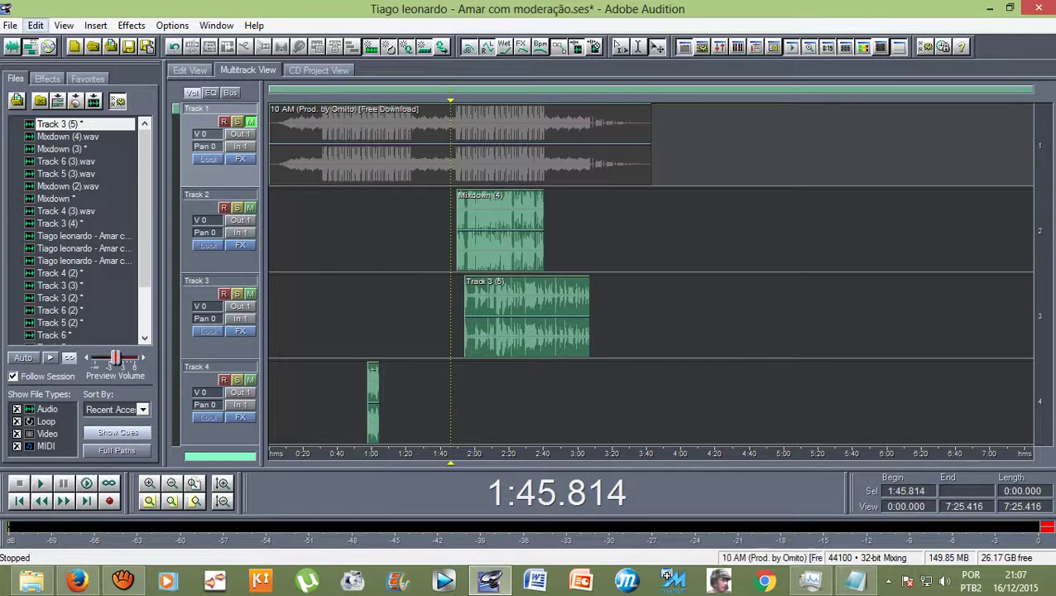
{"action": "left_click", "coordinate": [36, 25]}
{"action": "mouse_move", "coordinate": [110, 72]}
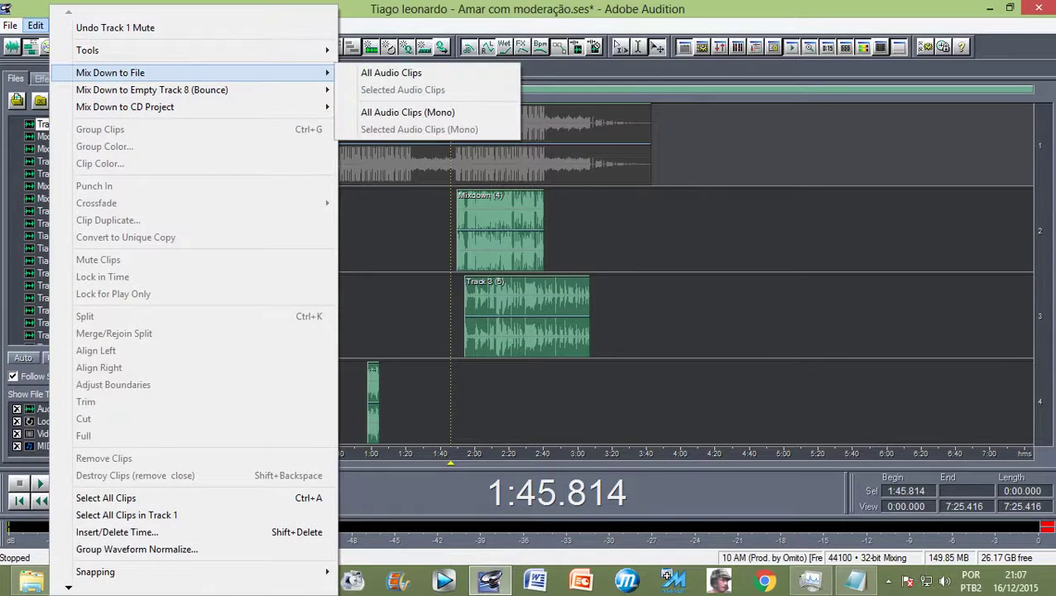
{"action": "left_click", "coordinate": [391, 73]}
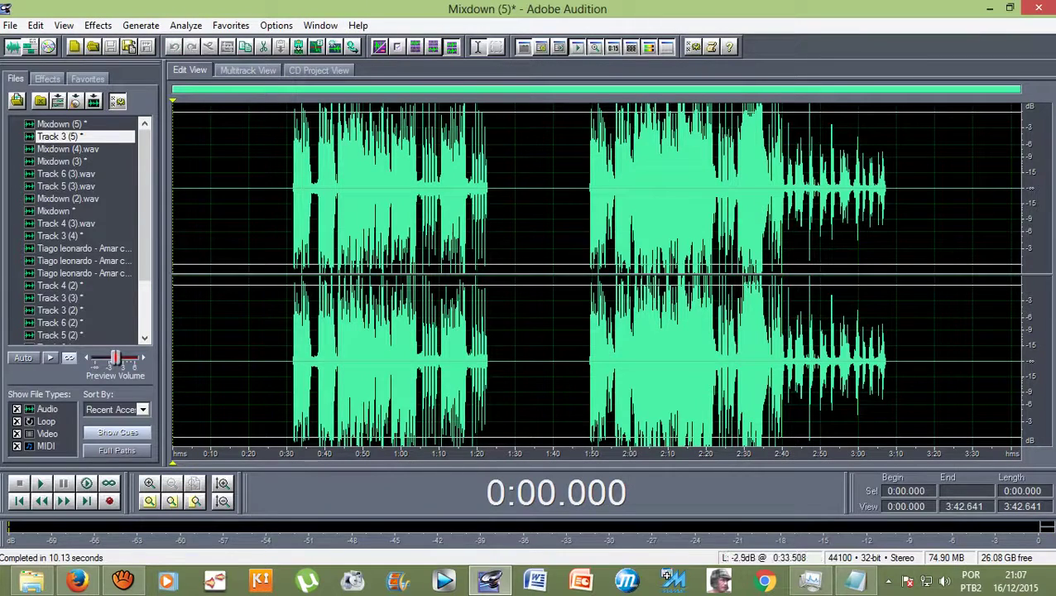
Select the mixdown's vocals from 0:31.165 to 3:08.827, then preview and apply Studio Reverb with the Vocal Reverb (medium) preset
{"action": "left_click_drag", "start_coordinate": [324, 282], "coordinate": [328, 281]}
{"action": "left_click", "coordinate": [362, 188]}
{"action": "left_click_drag", "start_coordinate": [272, 188], "coordinate": [528, 188]}
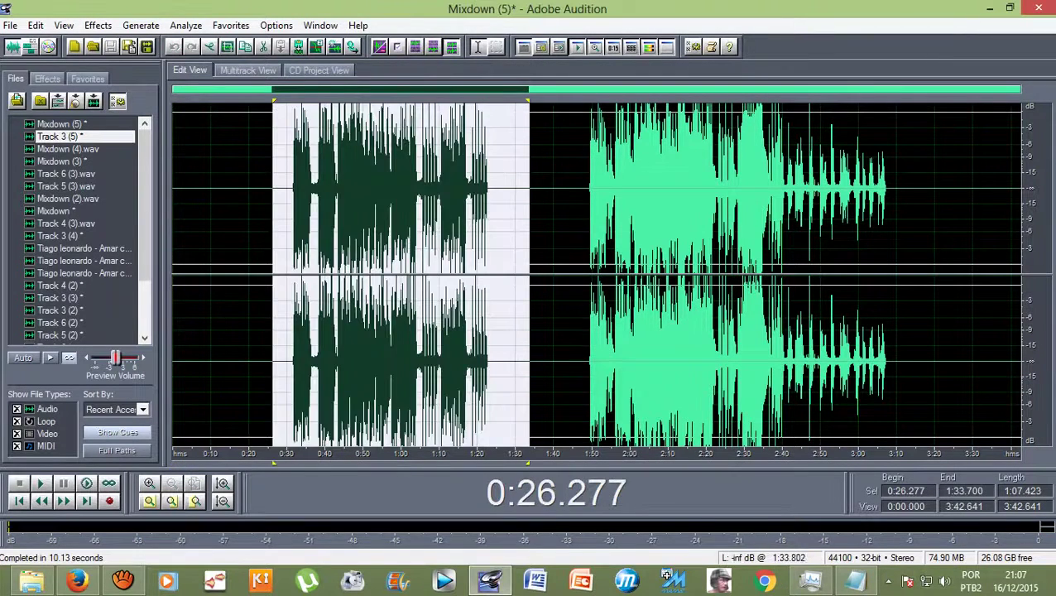
{"action": "left_click_drag", "start_coordinate": [891, 281], "coordinate": [292, 282]}
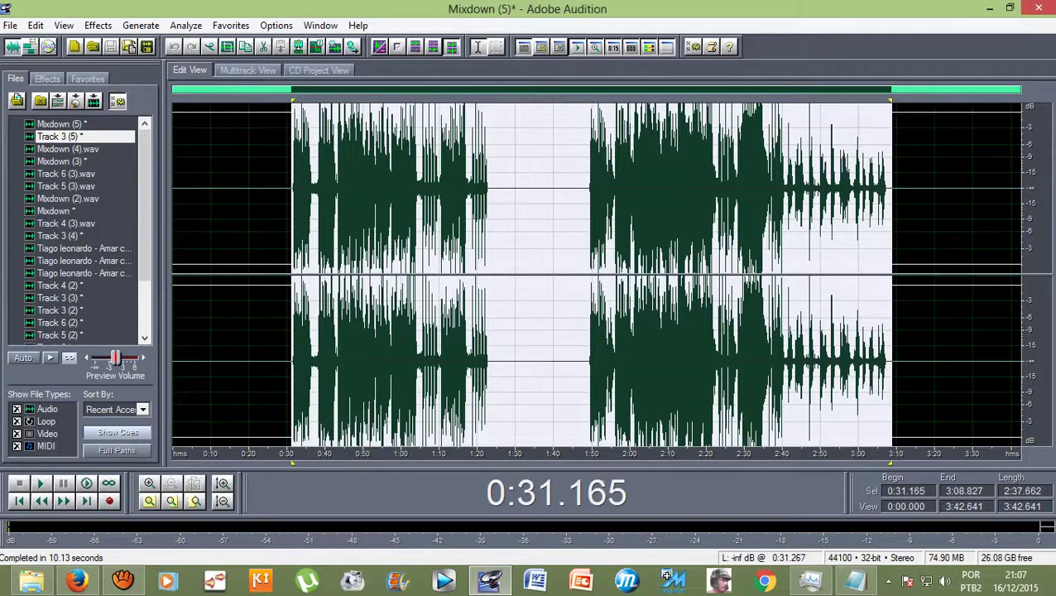
{"action": "left_click", "coordinate": [97, 26]}
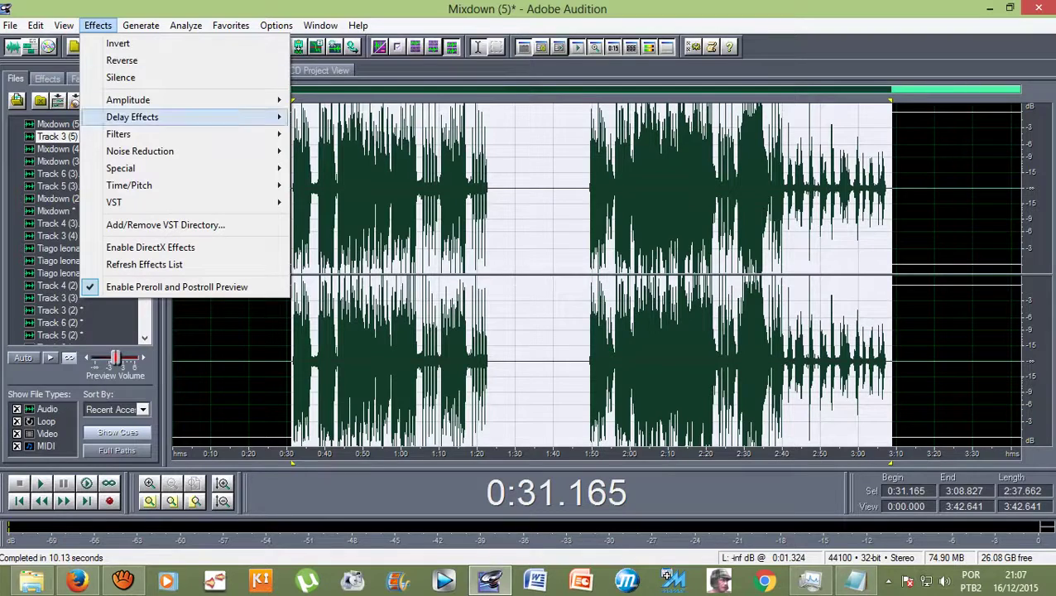
{"action": "mouse_move", "coordinate": [132, 116]}
{"action": "left_click", "coordinate": [344, 287]}
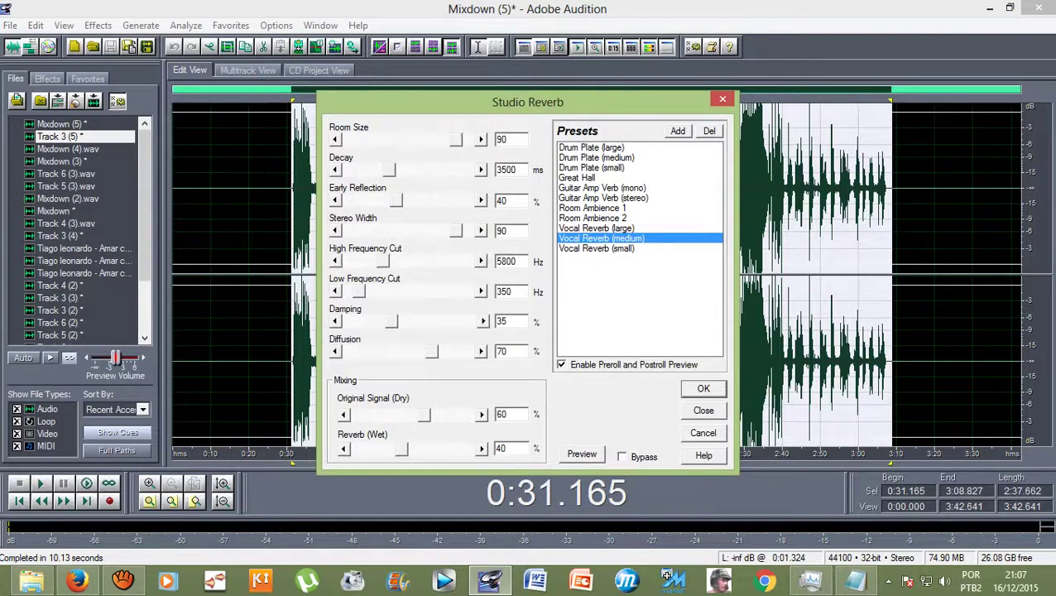
{"action": "left_click", "coordinate": [581, 453]}
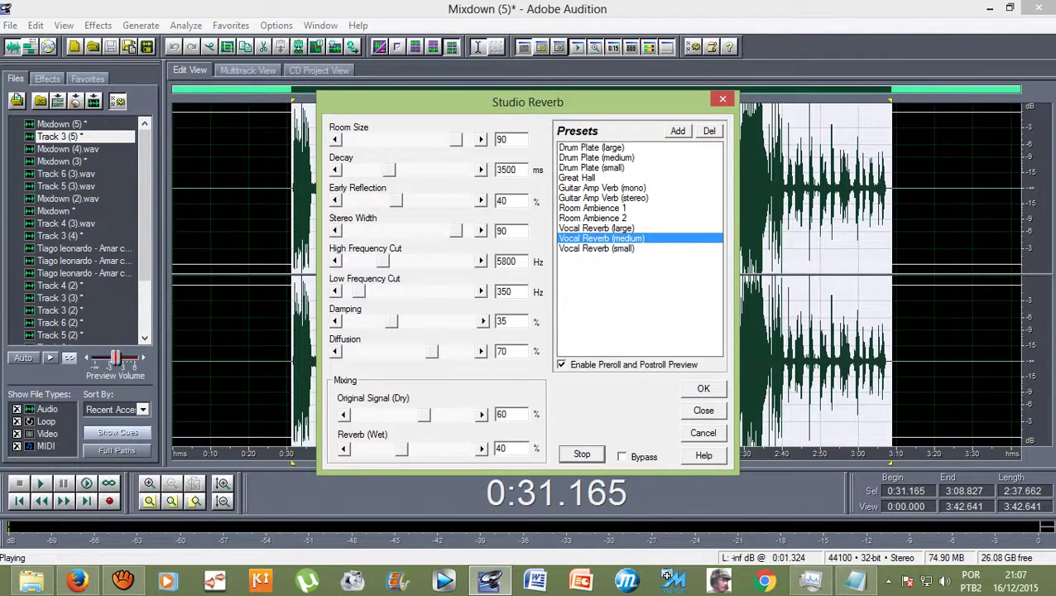
{"action": "key", "text": "Return"}
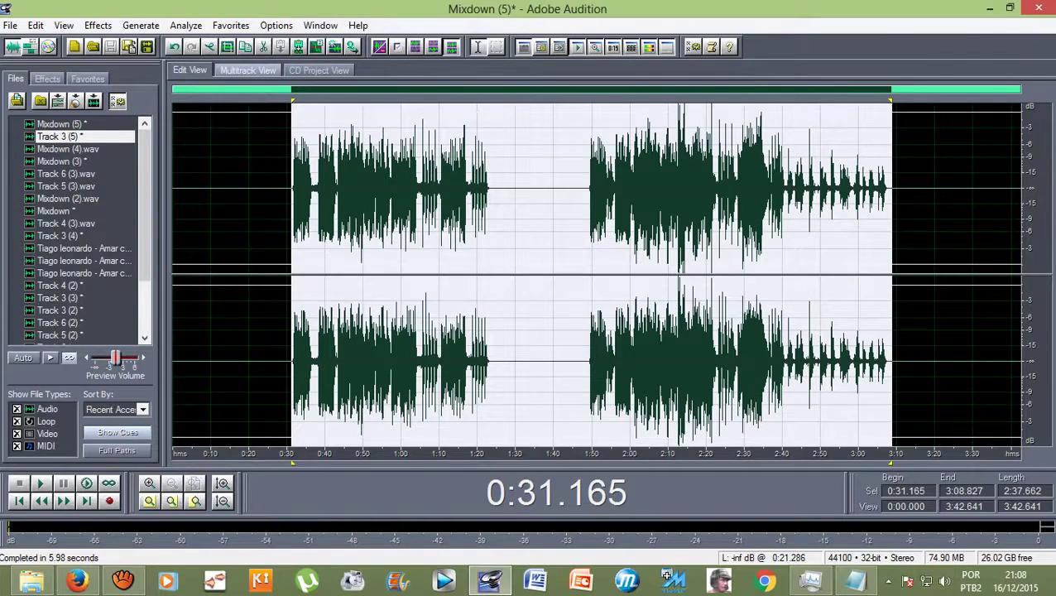
Return to the multitrack session and look over the clips on Tracks 1 through 5
{"action": "left_click", "coordinate": [247, 70]}
{"action": "scroll", "coordinate": [650, 273], "scroll_direction": "down", "scroll_amount": 3}
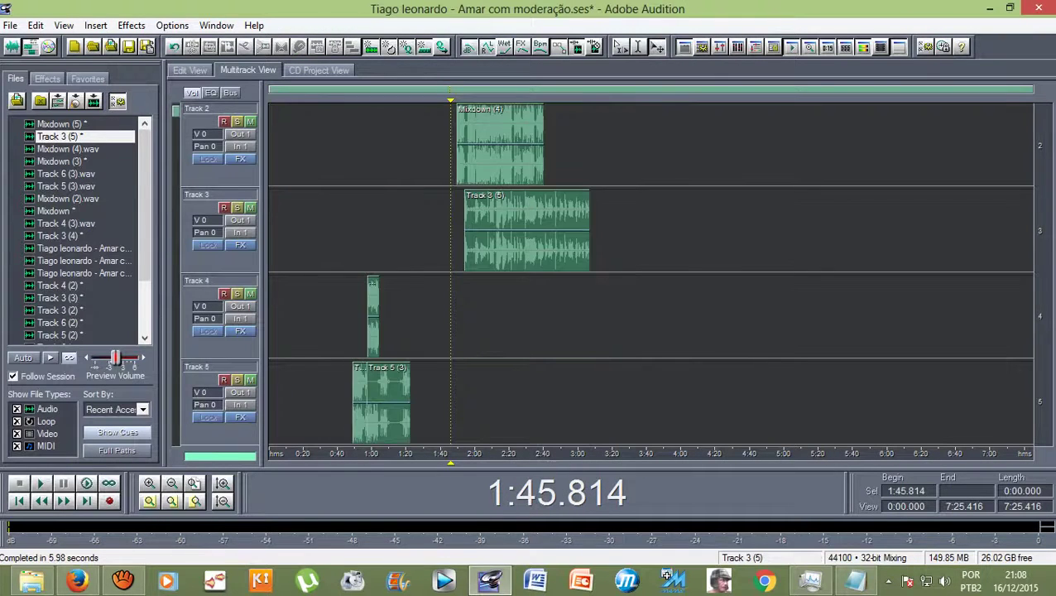
{"action": "scroll", "coordinate": [649, 273], "scroll_direction": "up", "scroll_amount": 3}
{"action": "scroll", "coordinate": [649, 273], "scroll_direction": "down", "scroll_amount": 3}
{"action": "scroll", "coordinate": [651, 273], "scroll_direction": "up", "scroll_amount": 3}
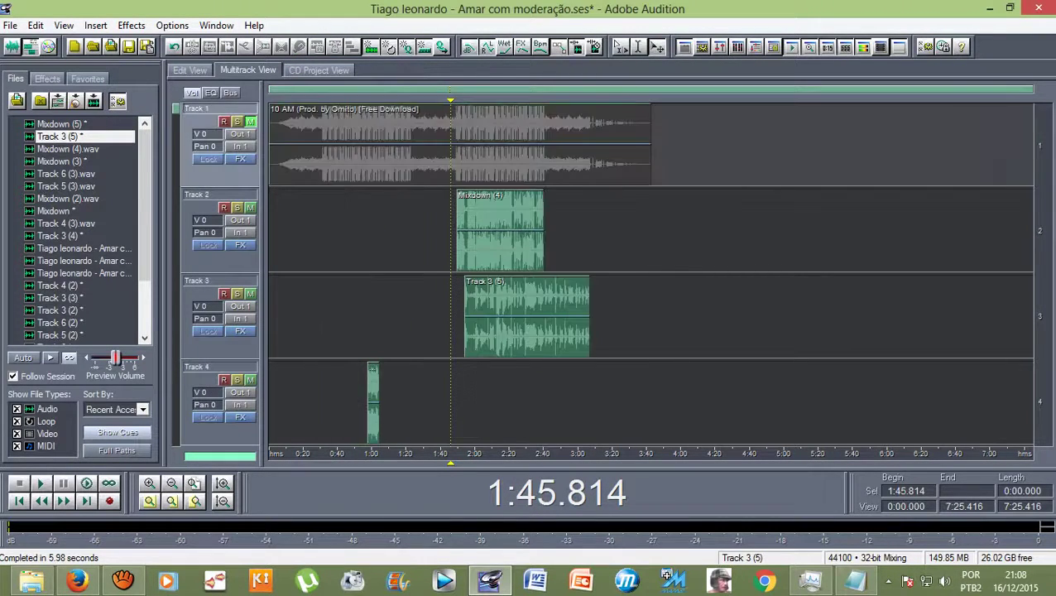
{"action": "scroll", "coordinate": [650, 273], "scroll_direction": "down", "scroll_amount": 1}
{"action": "scroll", "coordinate": [650, 273], "scroll_direction": "up", "scroll_amount": 1}
{"action": "scroll", "coordinate": [651, 273], "scroll_direction": "down", "scroll_amount": 1}
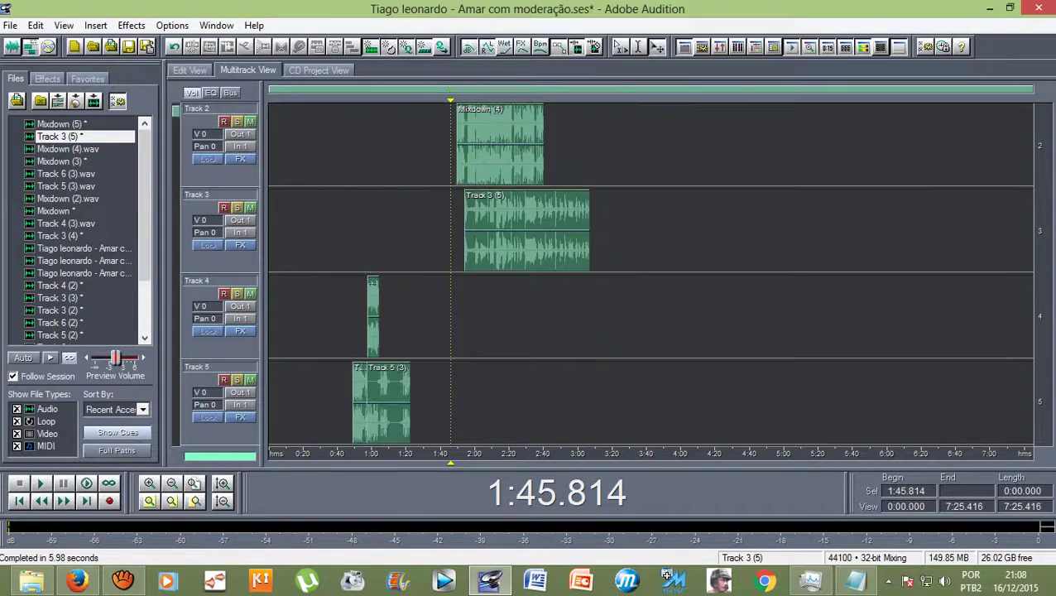
{"action": "scroll", "coordinate": [651, 273], "scroll_direction": "up", "scroll_amount": 1}
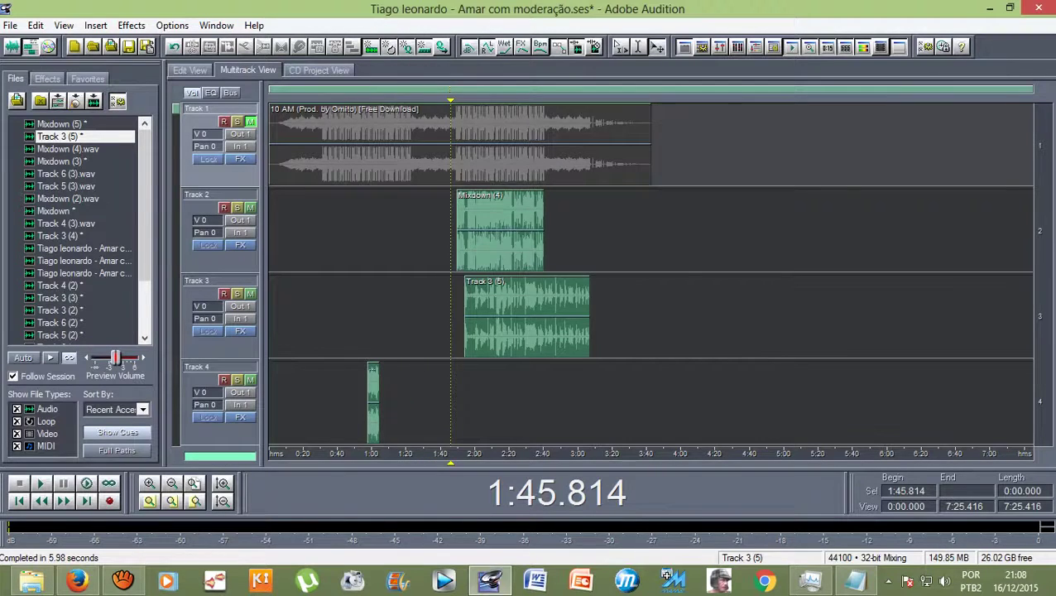
Move the playback start to 0:31.718, where the first Track 7 clip begins, and briefly play the vocals with the beat muted
{"action": "scroll", "coordinate": [650, 273], "scroll_direction": "down", "scroll_amount": 3}
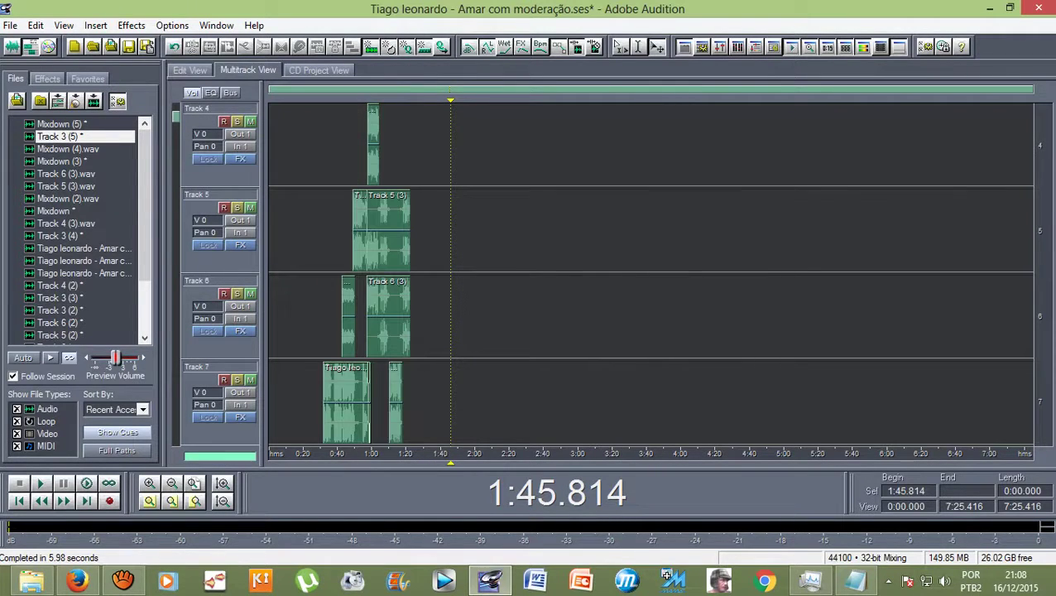
{"action": "left_click_drag", "start_coordinate": [450, 100], "coordinate": [322, 100]}
{"action": "key", "text": "space"}
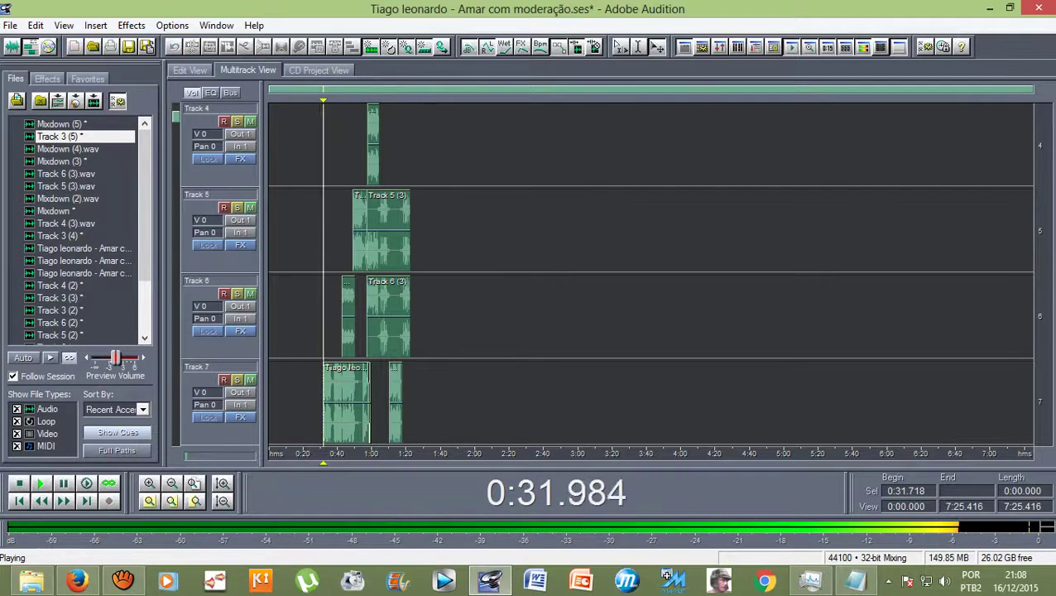
{"action": "scroll", "coordinate": [354, 136], "scroll_direction": "down", "scroll_amount": 1}
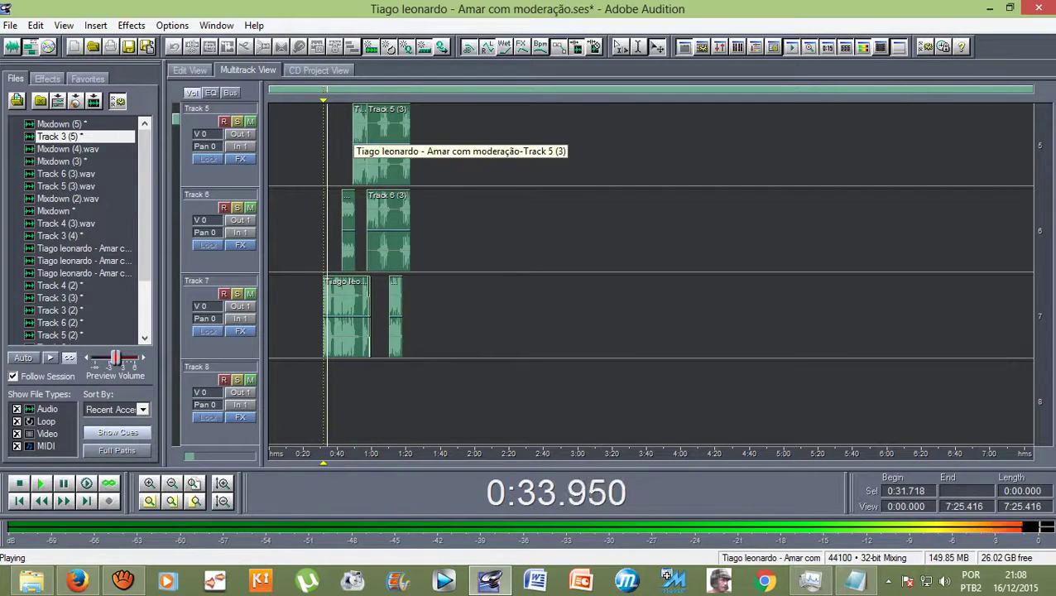
{"action": "key", "text": "space"}
Select the first vocal clip on Track 7 in a closer timeline view
{"action": "scroll", "coordinate": [312, 137], "scroll_direction": "up", "scroll_amount": 4}
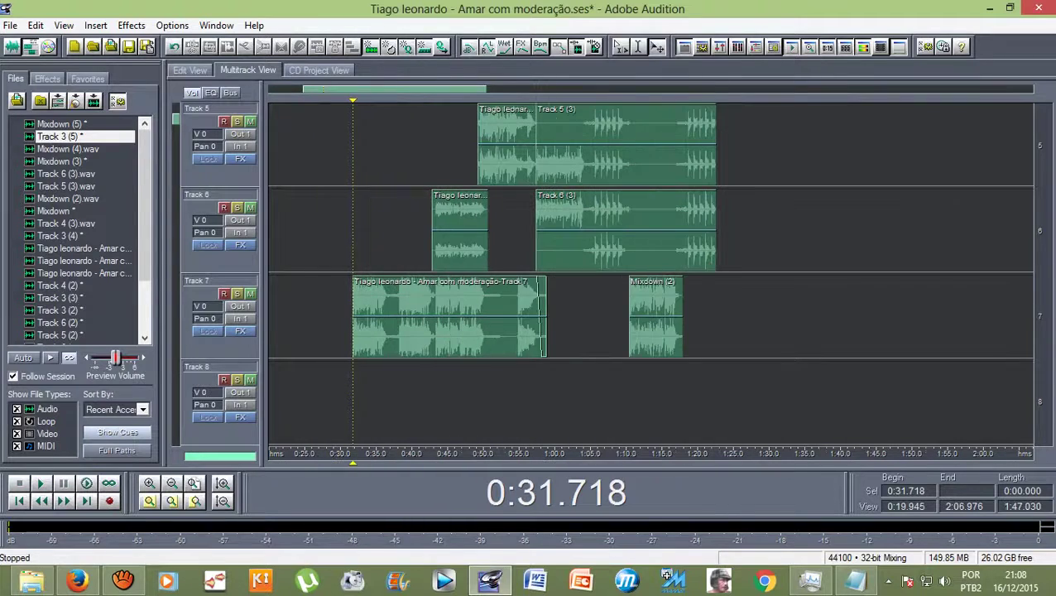
{"action": "left_click", "coordinate": [449, 316]}
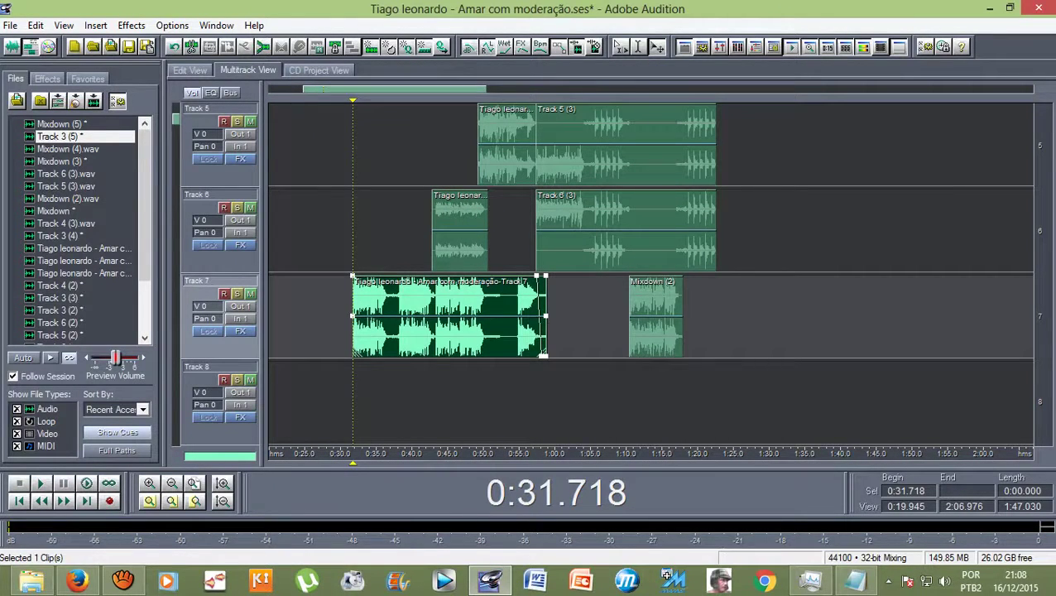
Remove the long clip that starts at 0:31.718 on Track 7 from the session
{"action": "left_click_drag", "start_coordinate": [353, 100], "coordinate": [519, 100]}
{"action": "scroll", "coordinate": [650, 273], "scroll_direction": "up", "scroll_amount": 1}
{"action": "scroll", "coordinate": [651, 273], "scroll_direction": "down", "scroll_amount": 1}
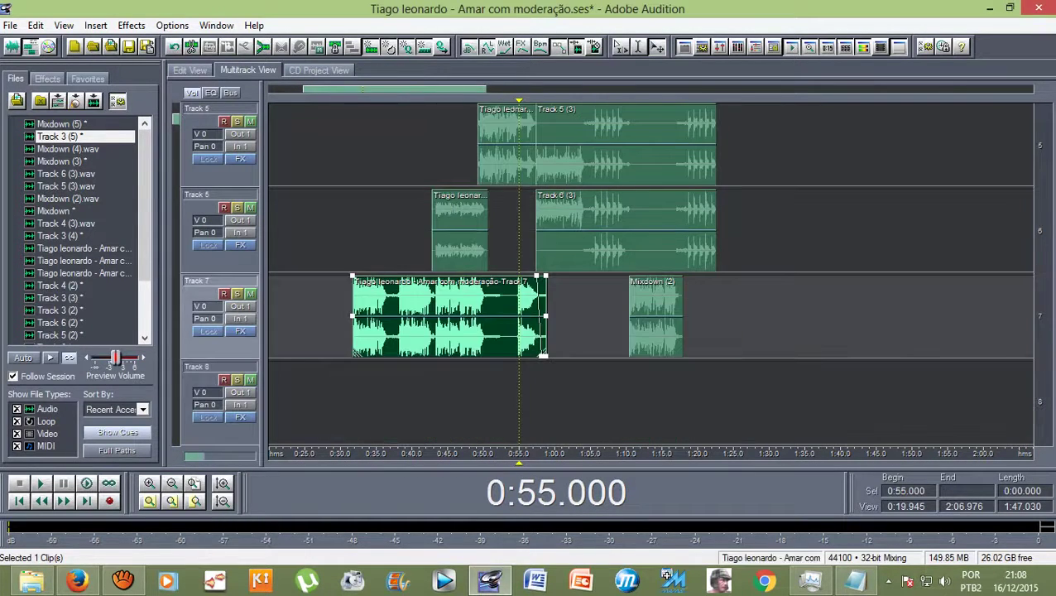
{"action": "scroll", "coordinate": [651, 273], "scroll_direction": "up", "scroll_amount": 2}
{"action": "scroll", "coordinate": [651, 273], "scroll_direction": "down", "scroll_amount": 2}
{"action": "left_click_drag", "start_coordinate": [518, 101], "coordinate": [353, 100]}
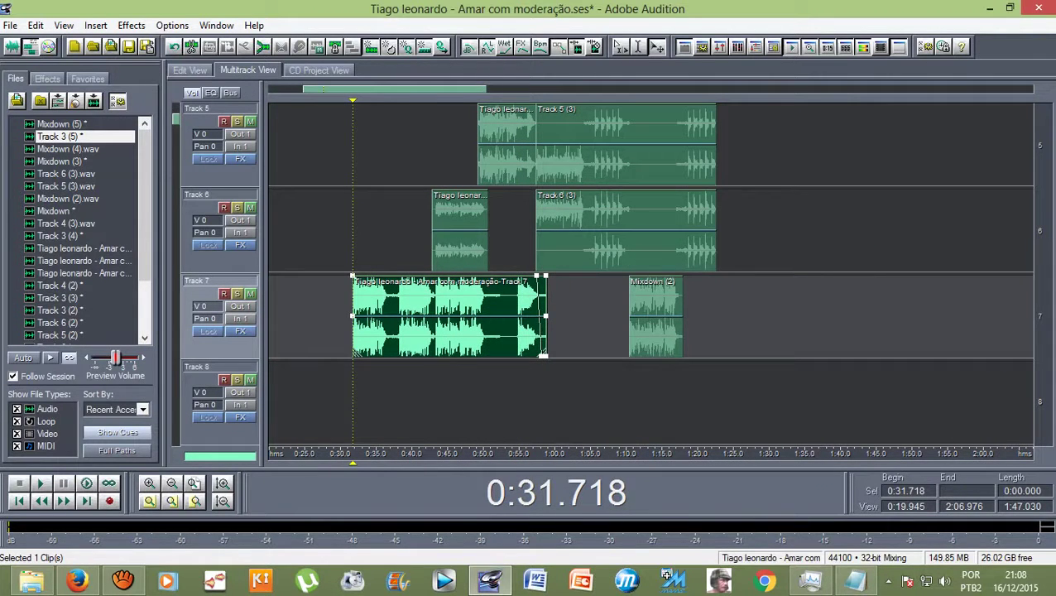
{"action": "key", "text": "Delete"}
Play back the session from 0:43.742 to listen to the first clip on Track 6
{"action": "key", "text": "space"}
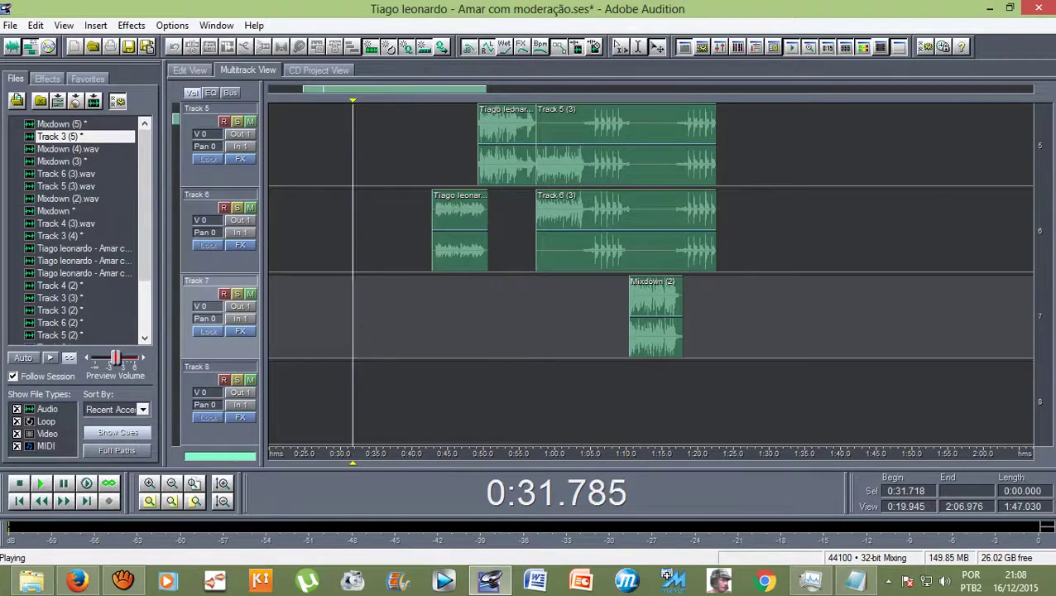
{"action": "left_click_drag", "start_coordinate": [353, 100], "coordinate": [438, 101]}
{"action": "scroll", "coordinate": [651, 273], "scroll_direction": "up", "scroll_amount": 1}
{"action": "key", "text": "space"}
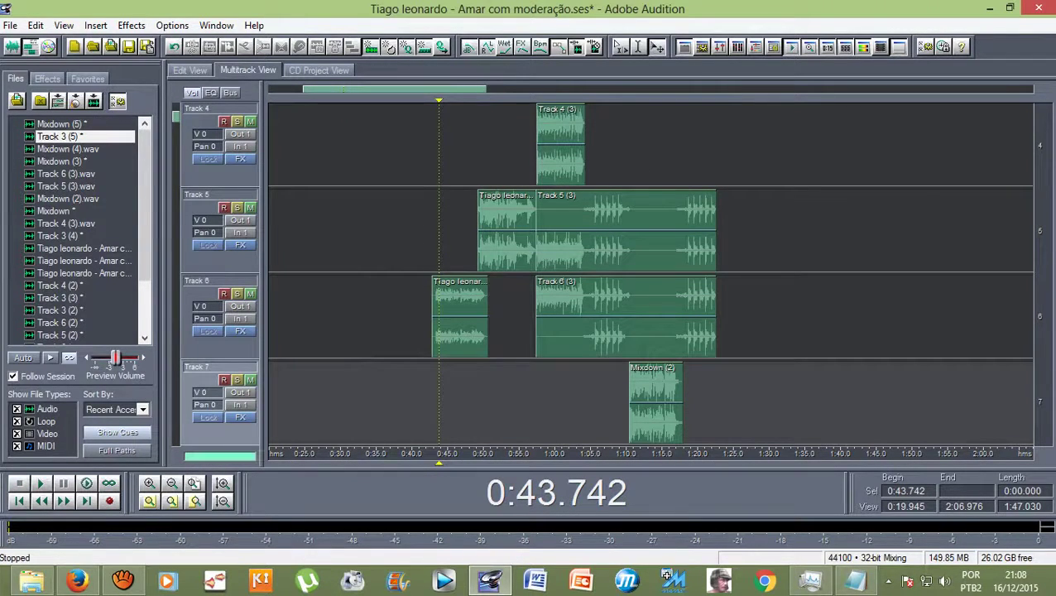
{"action": "key", "text": "space"}
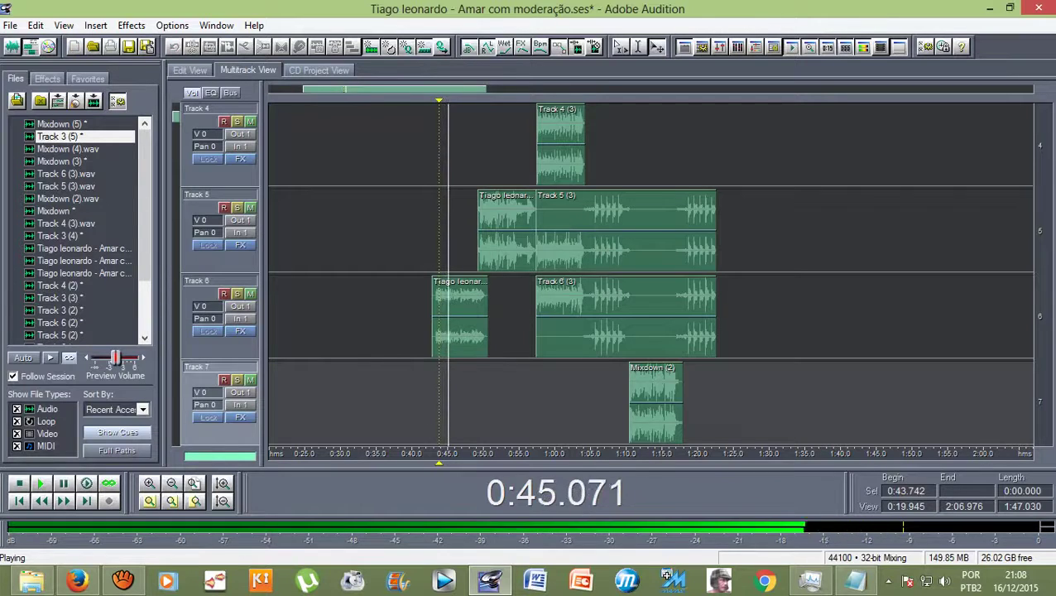
{"action": "scroll", "coordinate": [649, 274], "scroll_direction": "up", "scroll_amount": 2}
{"action": "scroll", "coordinate": [650, 273], "scroll_direction": "down", "scroll_amount": 2}
{"action": "key", "text": "space"}
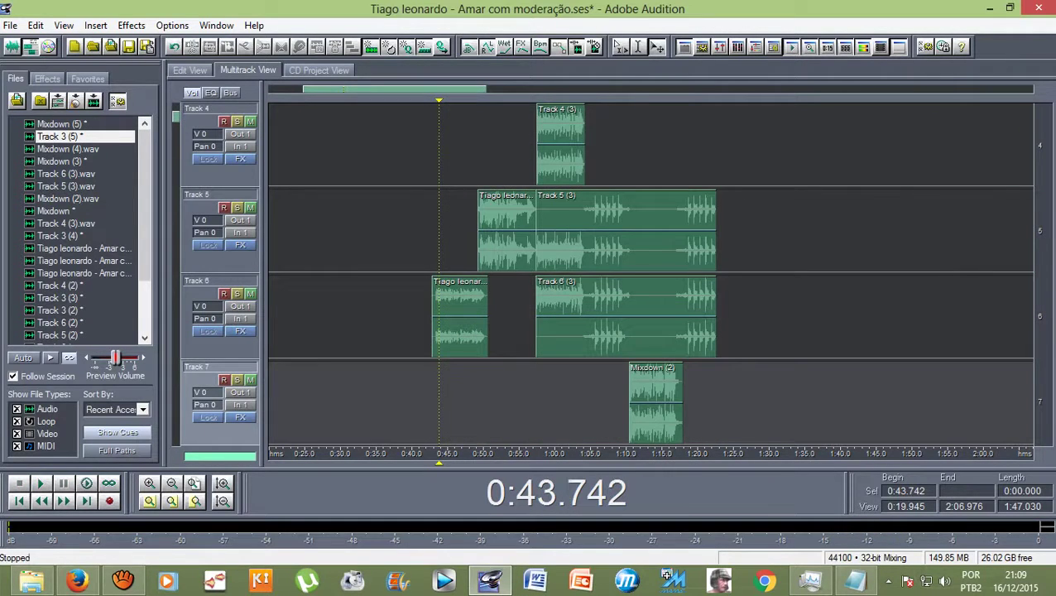
{"action": "key", "text": "space"}
{"action": "key", "text": "space"}
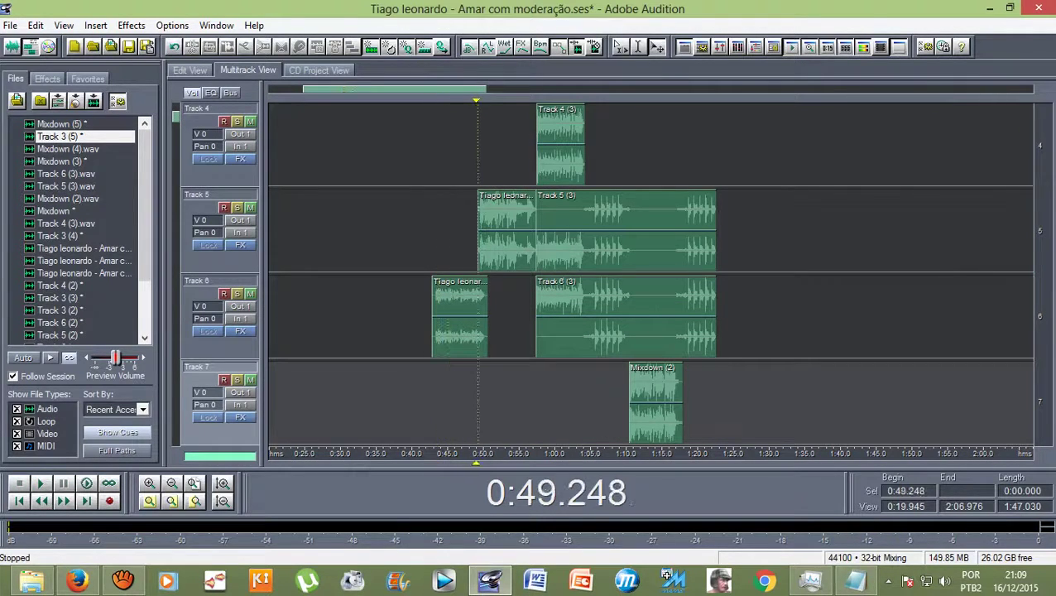
Listen to the first clip on Track 5 from 0:49.248 and remove it from the session
{"action": "left_click", "coordinate": [484, 224]}
{"action": "key", "text": "space"}
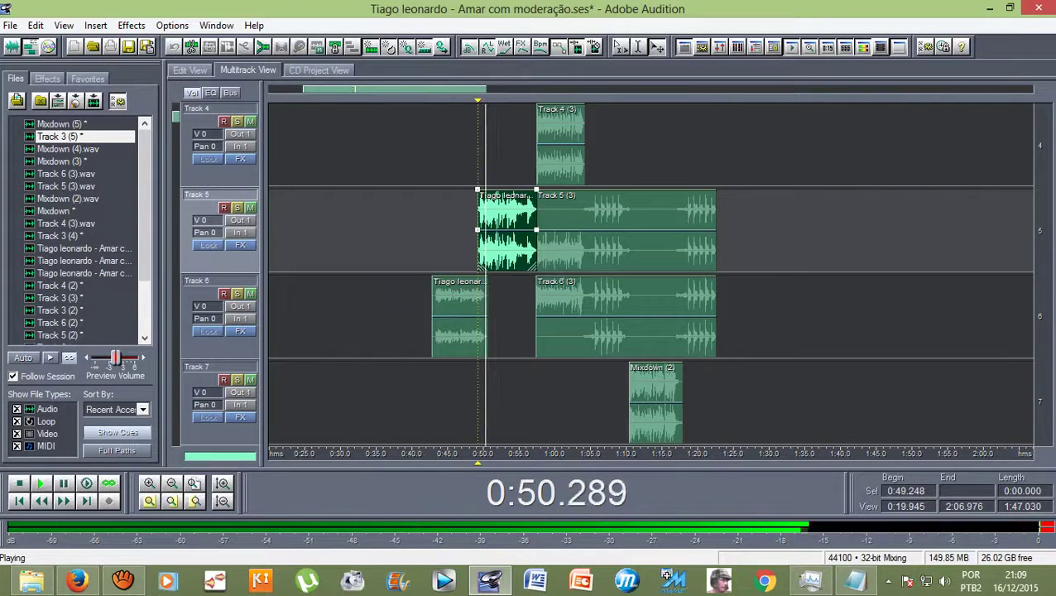
{"action": "key", "text": "space"}
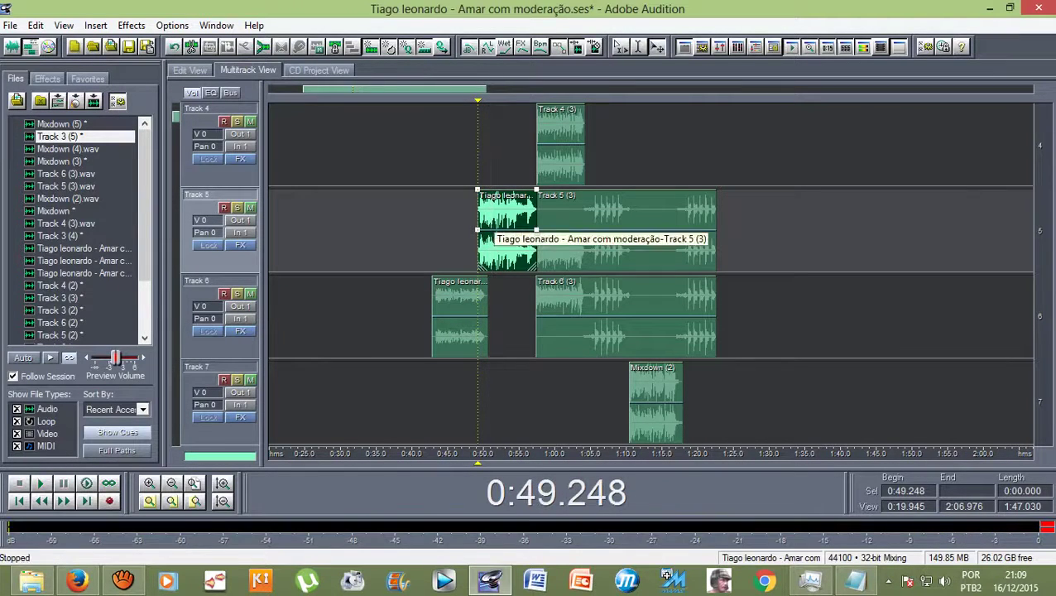
{"action": "key", "text": "Delete"}
Play back the clips on Tracks 4, 5 and 6 from their common start at 0:57.409
{"action": "scroll", "coordinate": [484, 224], "scroll_direction": "up", "scroll_amount": 1}
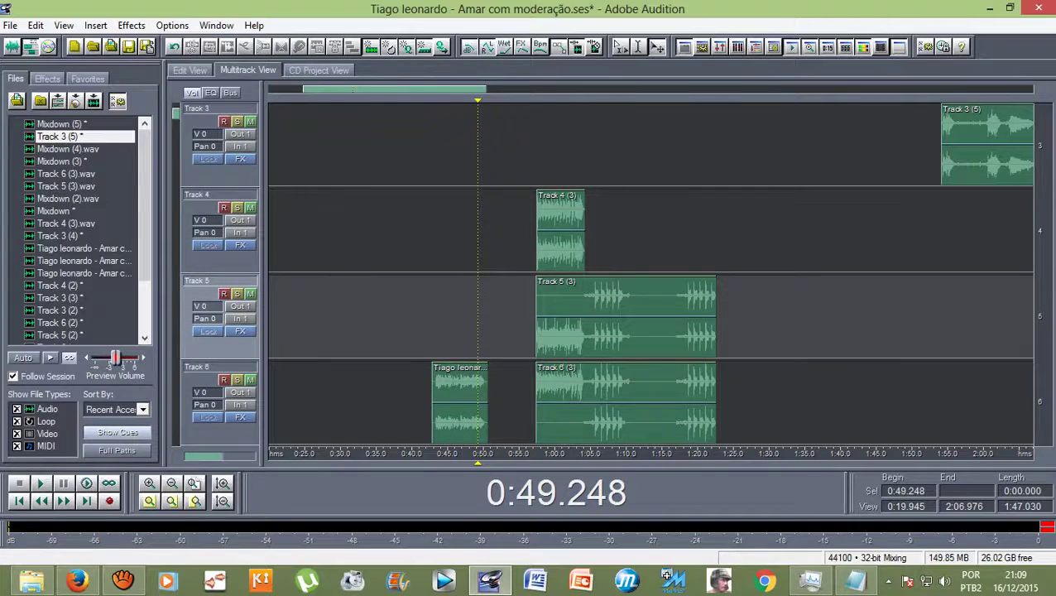
{"action": "left_click", "coordinate": [528, 317]}
{"action": "left_click", "coordinate": [541, 317]}
{"action": "scroll", "coordinate": [540, 316], "scroll_direction": "down", "scroll_amount": 1}
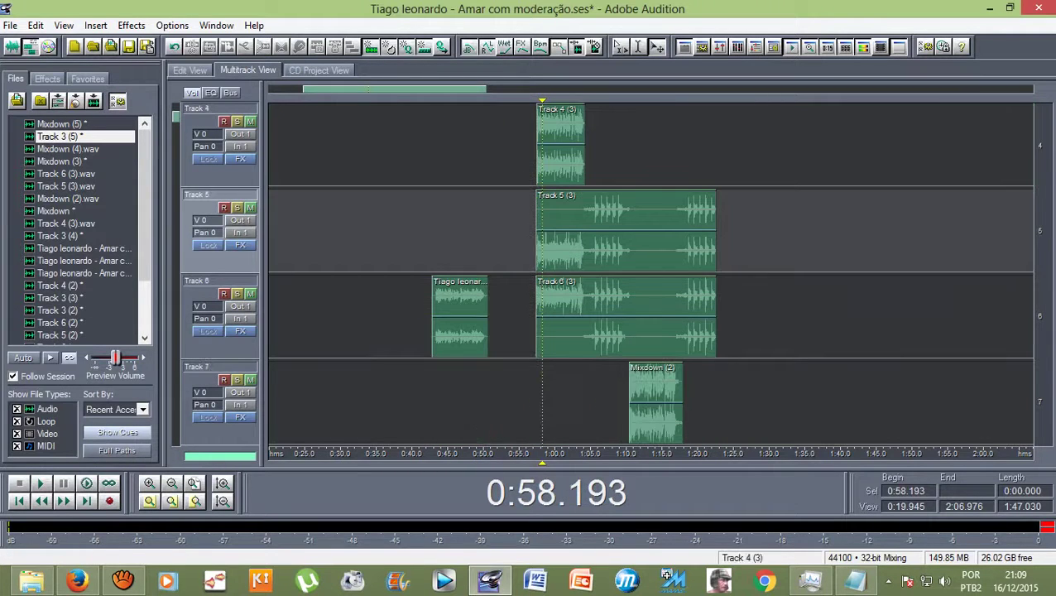
{"action": "left_click", "coordinate": [536, 146]}
{"action": "key", "text": "space"}
{"action": "scroll", "coordinate": [650, 273], "scroll_direction": "down", "scroll_amount": 2}
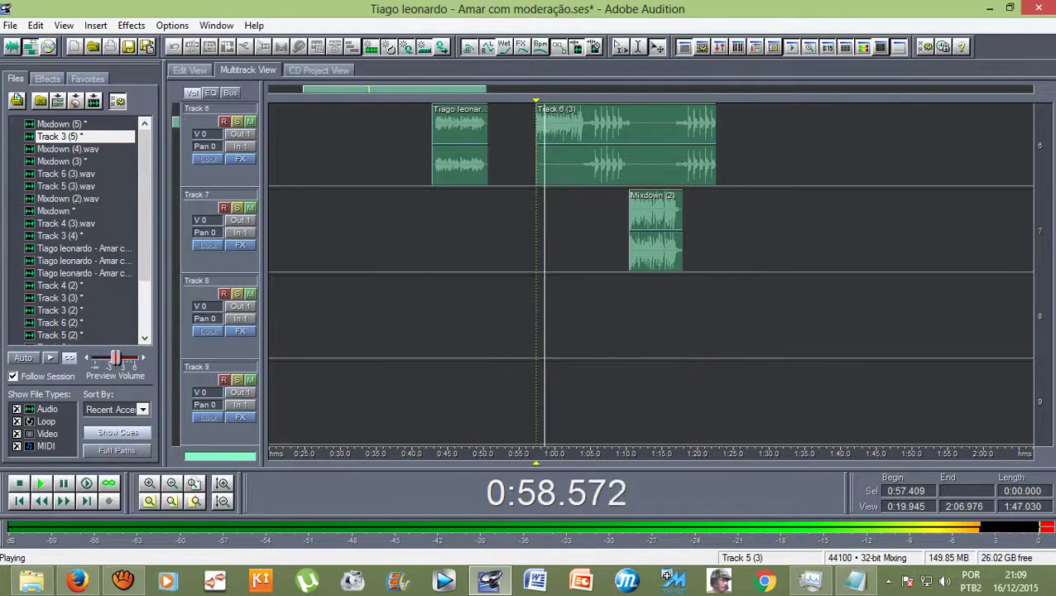
{"action": "scroll", "coordinate": [651, 274], "scroll_direction": "up", "scroll_amount": 2}
{"action": "key", "text": "space"}
Mix down only the five clips on Tracks 4 to 7, including both on Track 6, to a new stereo file
{"action": "scroll", "coordinate": [580, 248], "scroll_direction": "up", "scroll_amount": 1}
{"action": "scroll", "coordinate": [516, 452], "scroll_direction": "down", "scroll_amount": 3}
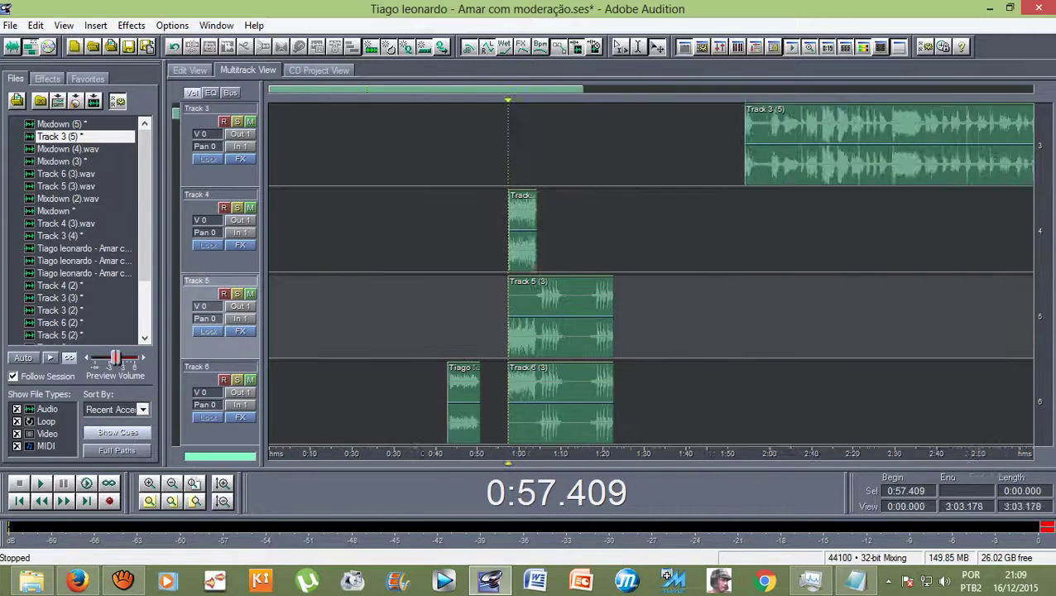
{"action": "scroll", "coordinate": [417, 433], "scroll_direction": "down", "scroll_amount": 1}
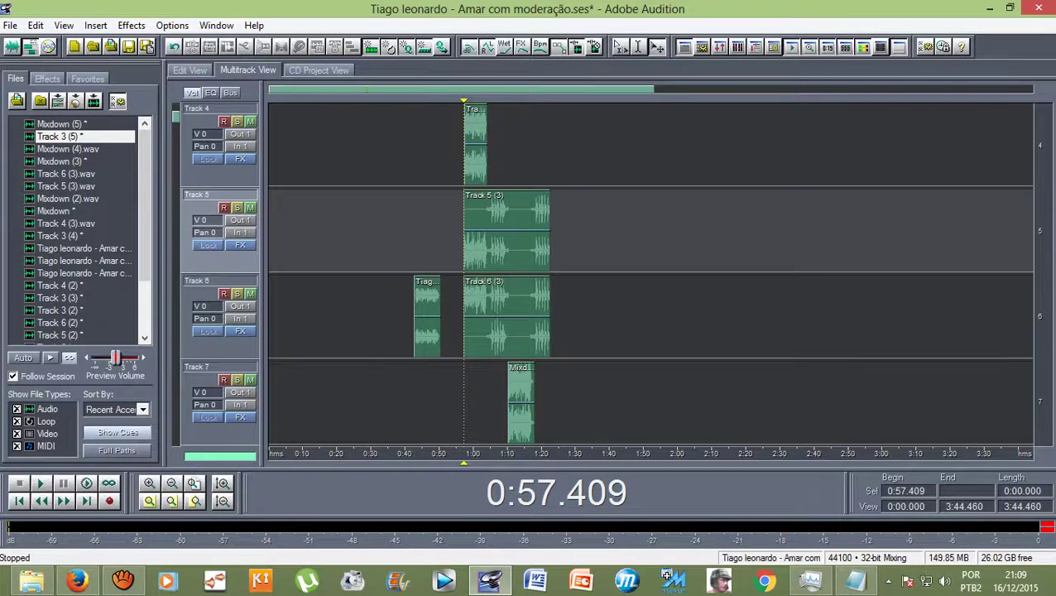
{"action": "left_click", "coordinate": [416, 318]}
{"action": "left_click", "coordinate": [506, 314], "text": "ctrl"}
{"action": "left_click", "coordinate": [507, 232], "text": "ctrl"}
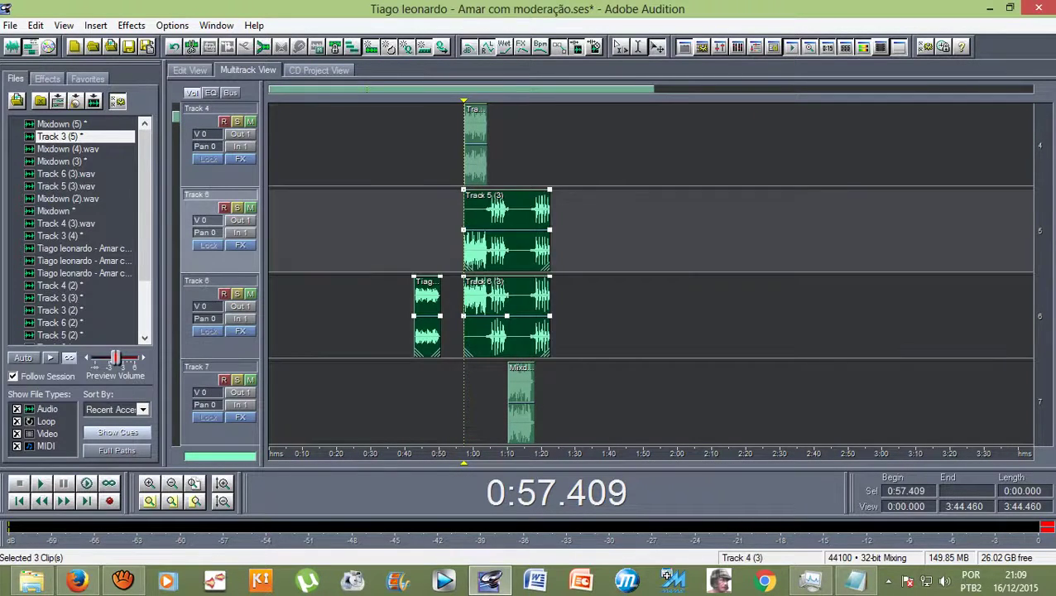
{"action": "left_click", "coordinate": [475, 145], "text": "ctrl"}
{"action": "left_click", "coordinate": [520, 391], "text": "ctrl"}
{"action": "scroll", "coordinate": [520, 392], "scroll_direction": "down", "scroll_amount": 2}
{"action": "scroll", "coordinate": [520, 391], "scroll_direction": "up", "scroll_amount": 5}
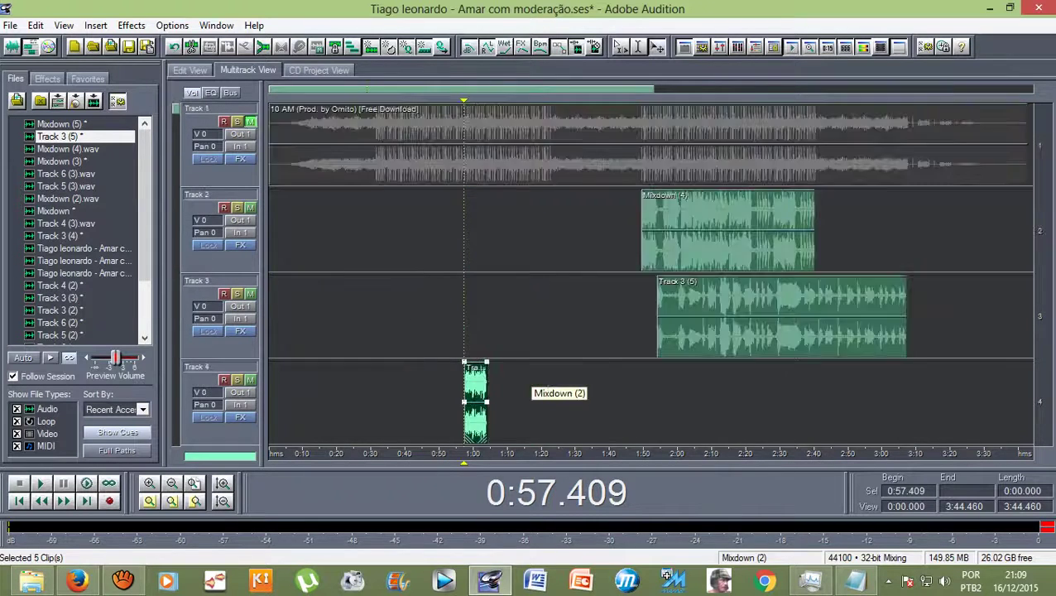
{"action": "scroll", "coordinate": [521, 391], "scroll_direction": "down", "scroll_amount": 3}
{"action": "scroll", "coordinate": [481, 270], "scroll_direction": "down", "scroll_amount": 1}
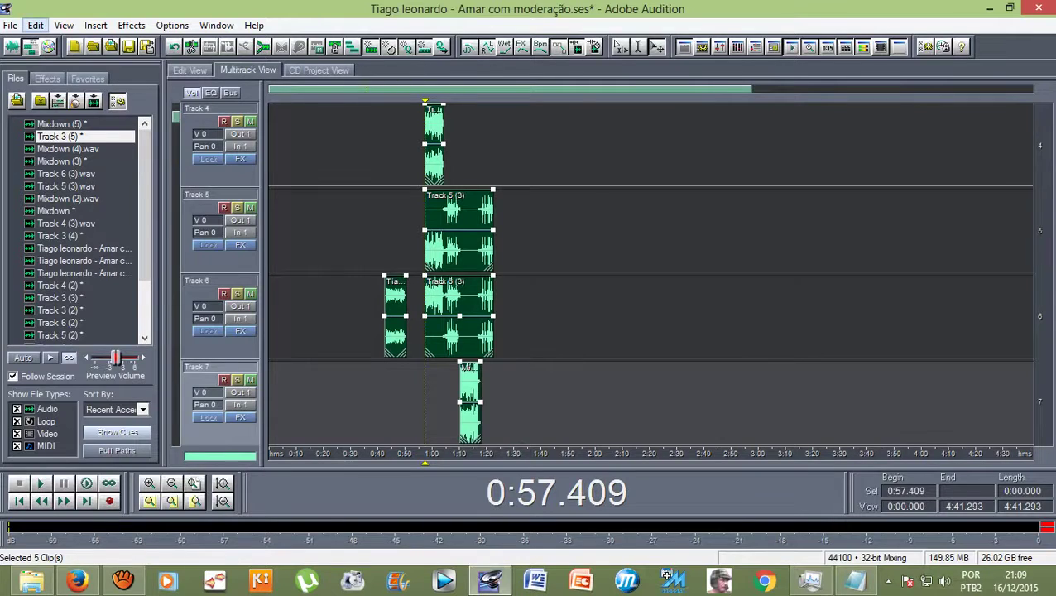
{"action": "left_click", "coordinate": [35, 26]}
{"action": "mouse_move", "coordinate": [116, 73]}
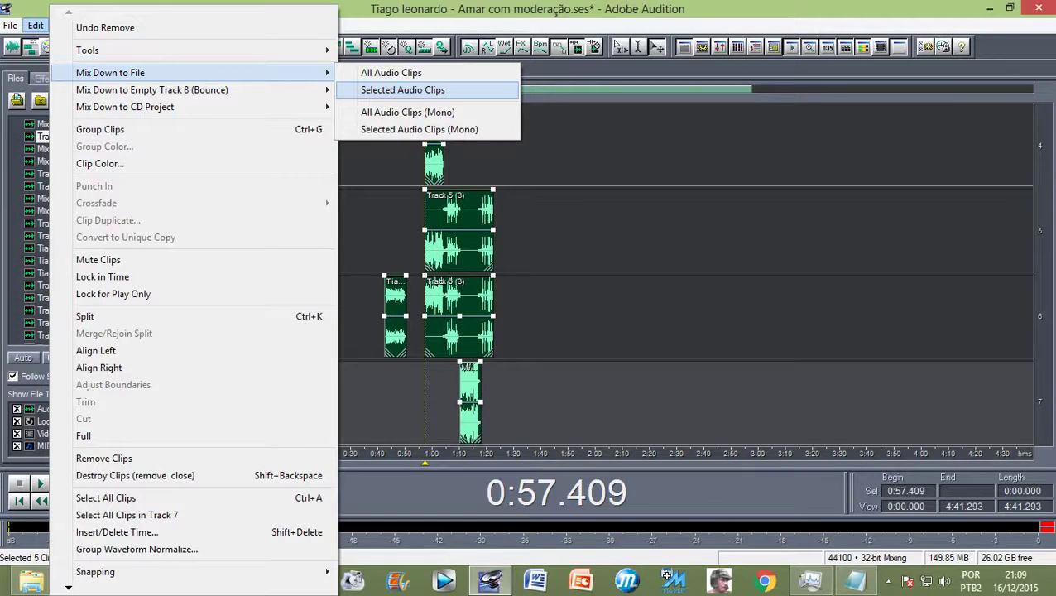
{"action": "key", "text": "Return"}
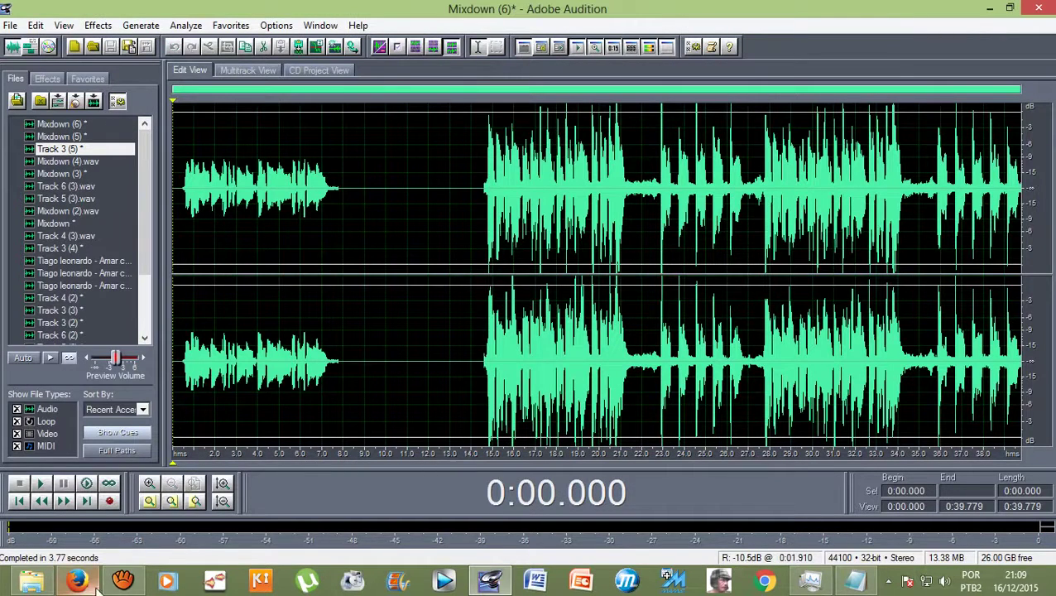
{"action": "left_click", "coordinate": [123, 579]}
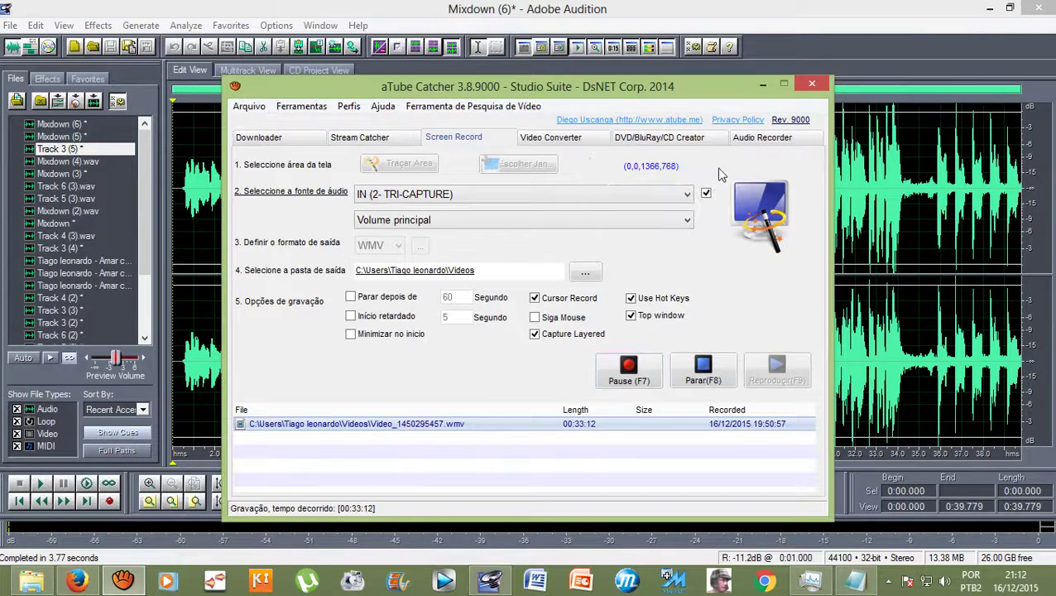
{"action": "left_click", "coordinate": [762, 83]}
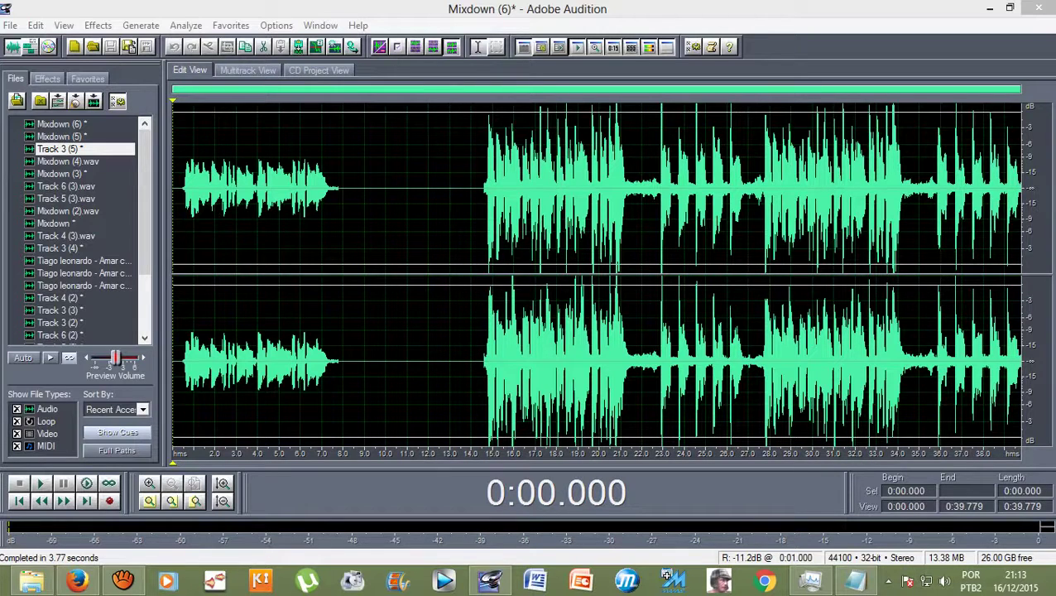
Listen to the new Mixdown (6) file from 0:15.467 and from 0:01.000
{"action": "left_click", "coordinate": [502, 160]}
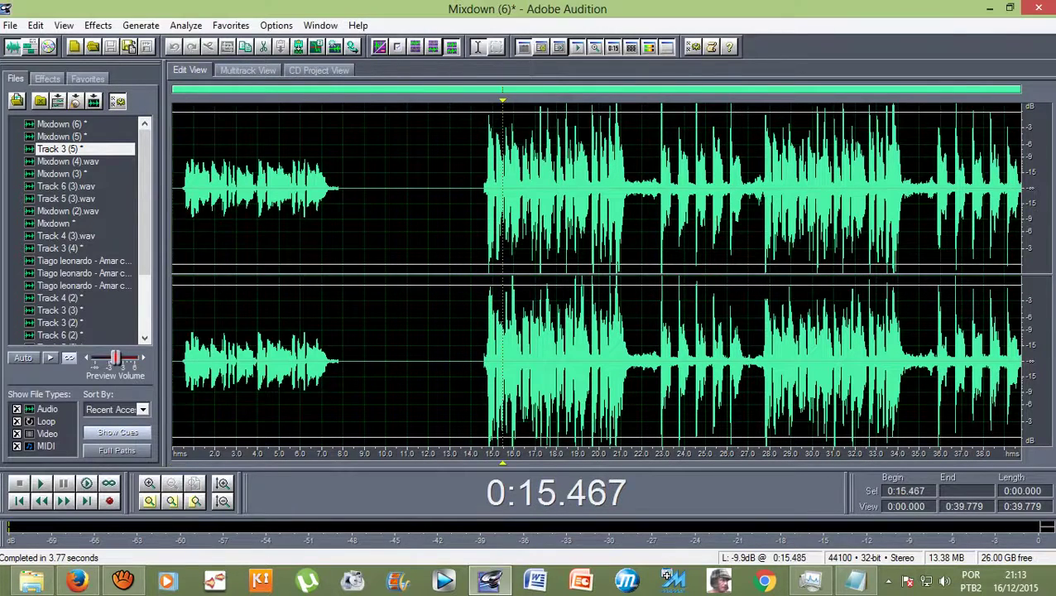
{"action": "key", "text": "space"}
{"action": "key", "text": "space"}
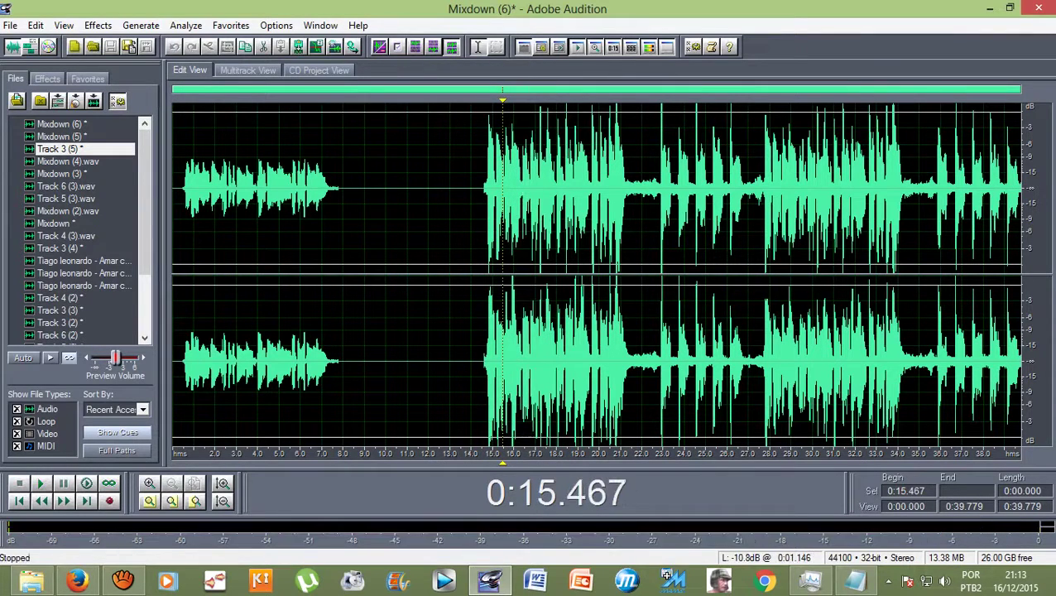
{"action": "left_click", "coordinate": [195, 162]}
{"action": "key", "text": "space"}
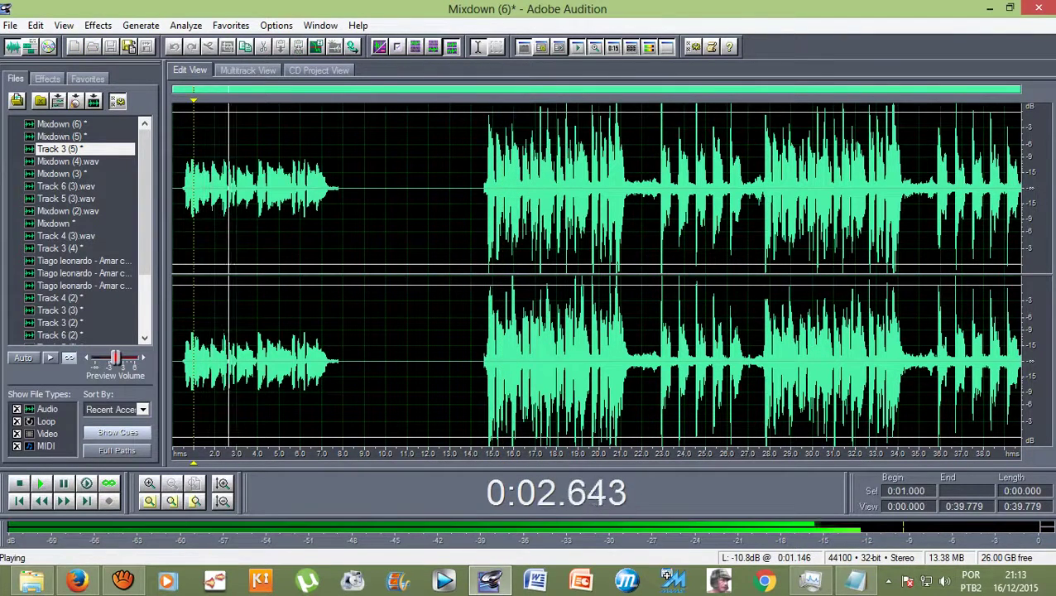
{"action": "key", "text": "space"}
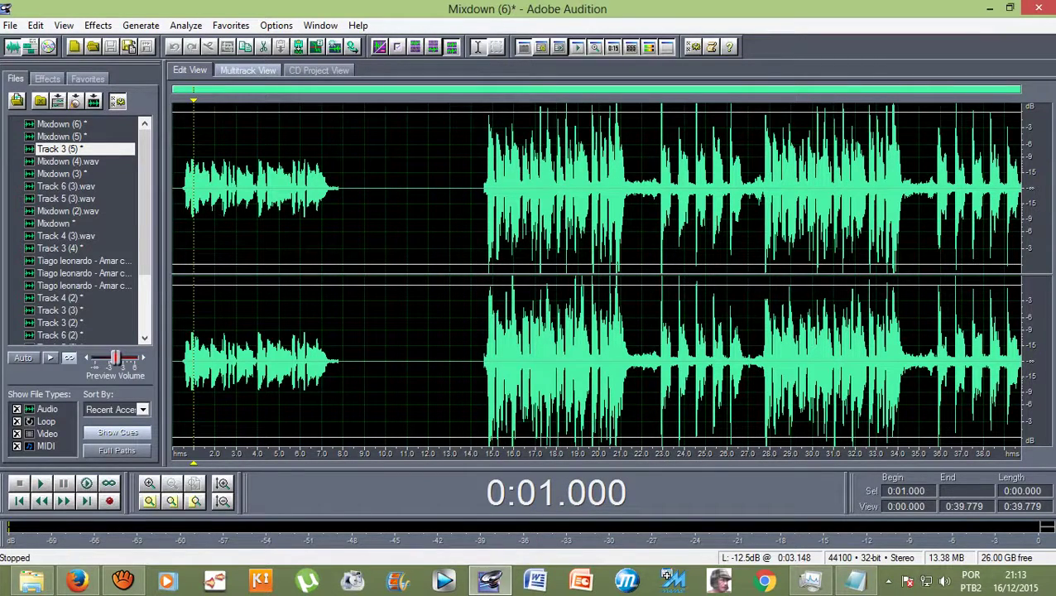
Return to the multitrack session, listen from 1:54.096, and remove the Track 3 (5) clip from Track 3
{"action": "left_click", "coordinate": [247, 69]}
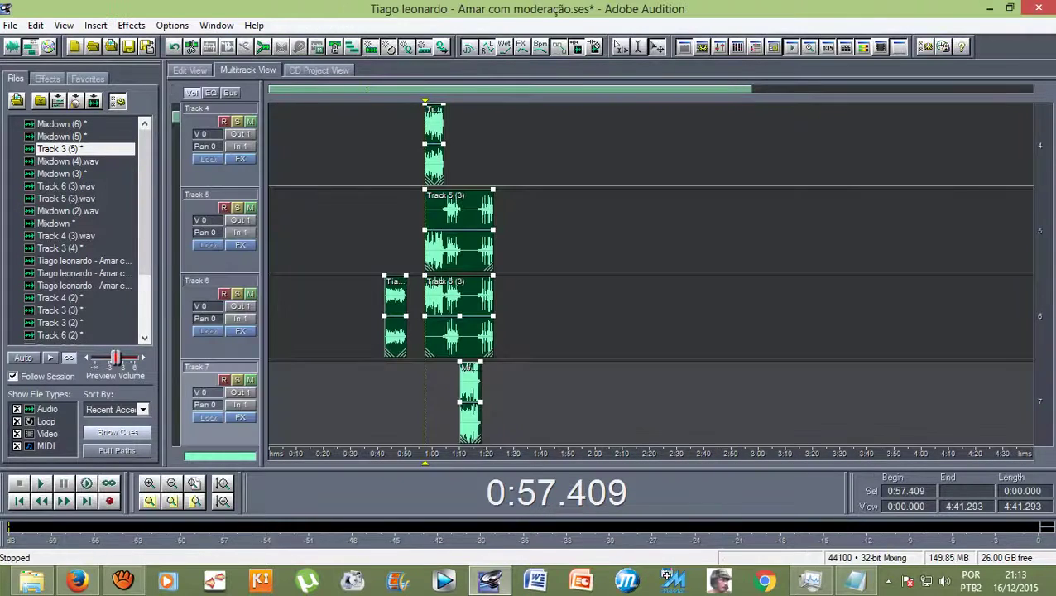
{"action": "scroll", "coordinate": [649, 273], "scroll_direction": "up", "scroll_amount": 2}
{"action": "scroll", "coordinate": [649, 273], "scroll_direction": "up", "scroll_amount": 1}
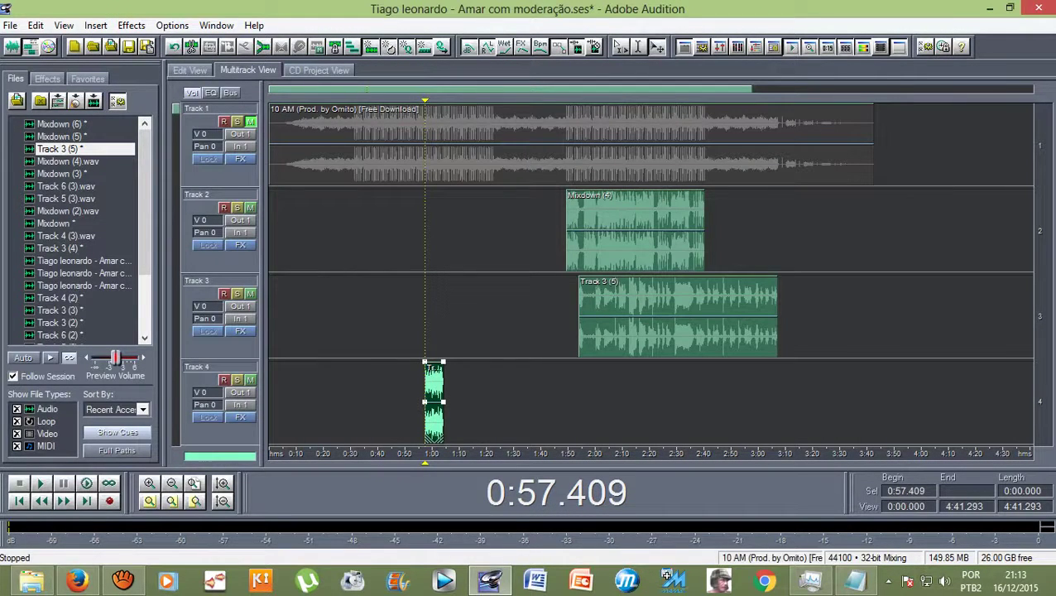
{"action": "left_click_drag", "start_coordinate": [424, 100], "coordinate": [581, 100]}
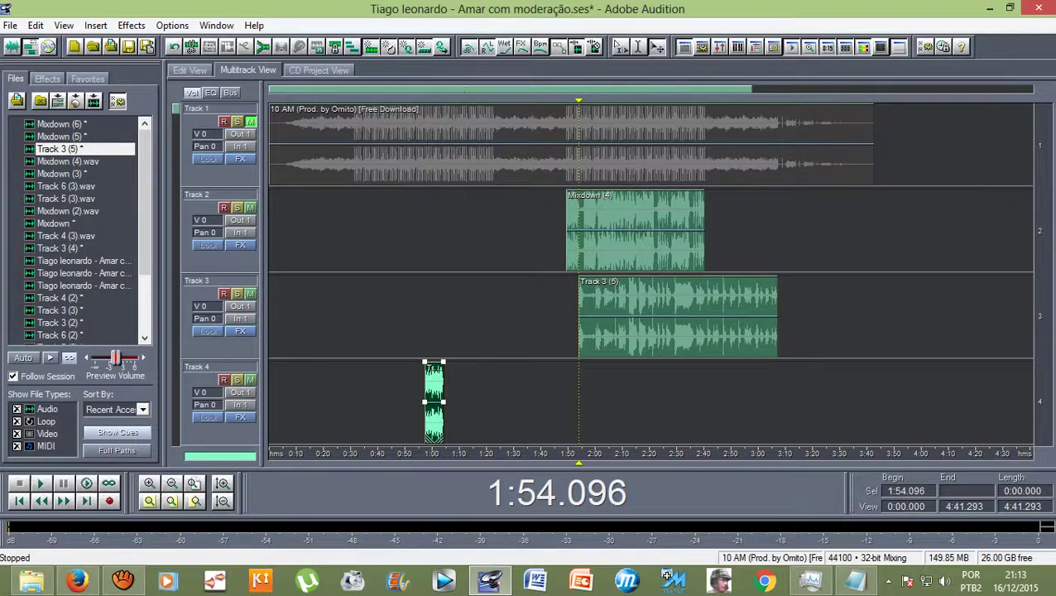
{"action": "key", "text": "space"}
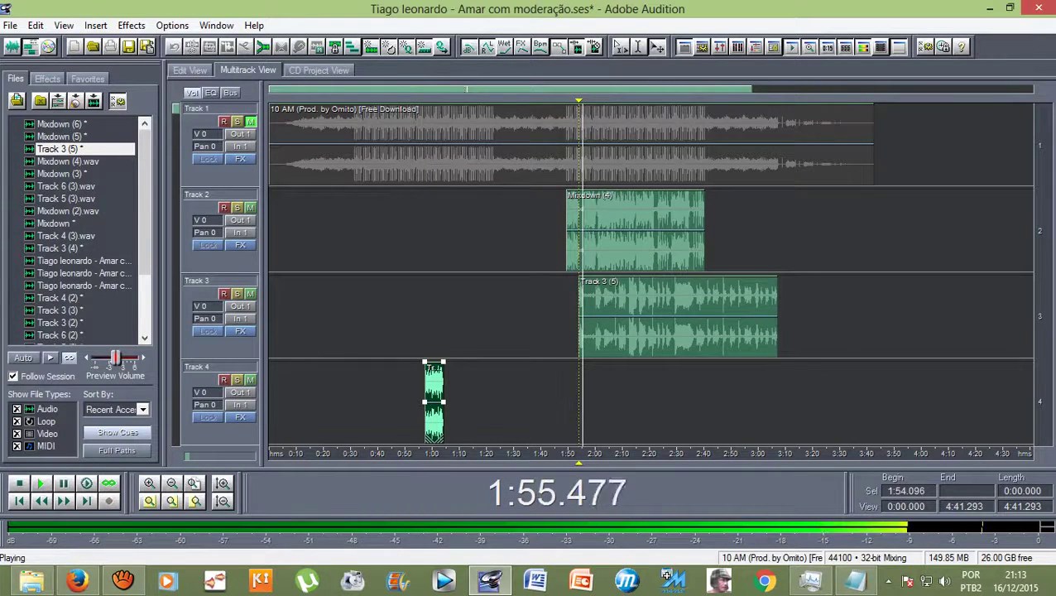
{"action": "key", "text": "space"}
{"action": "left_click", "coordinate": [677, 317]}
{"action": "key", "text": "Delete"}
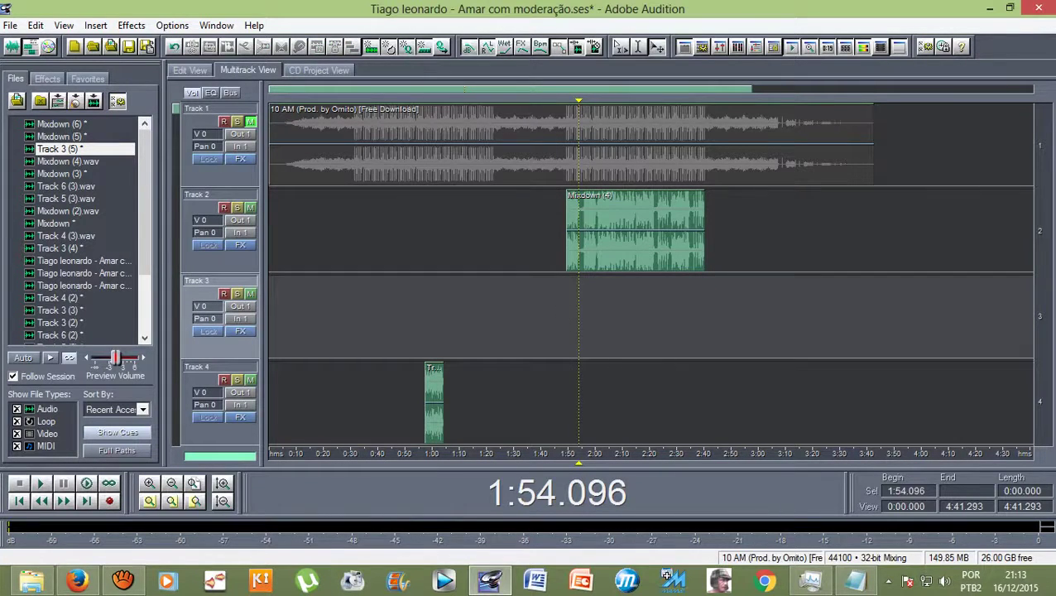
Insert Mixdown (6) on Track 3 so it ends together with Mixdown (4) on Track 2, and check the alignment of their ends up close
{"action": "left_click", "coordinate": [53, 123]}
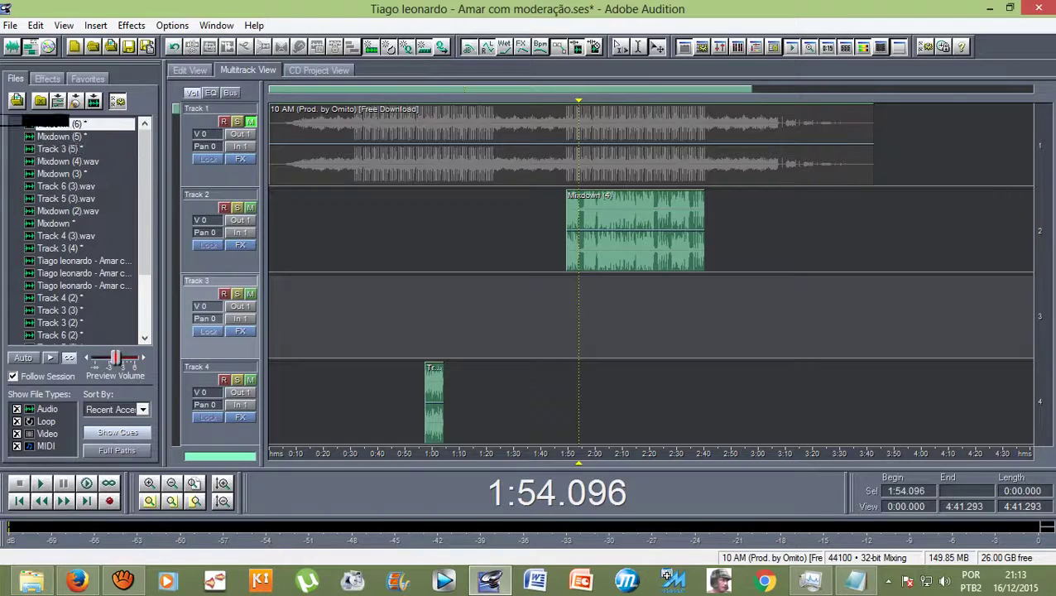
{"action": "left_click_drag", "start_coordinate": [60, 123], "coordinate": [649, 319]}
{"action": "scroll", "coordinate": [648, 319], "scroll_direction": "down", "scroll_amount": 1}
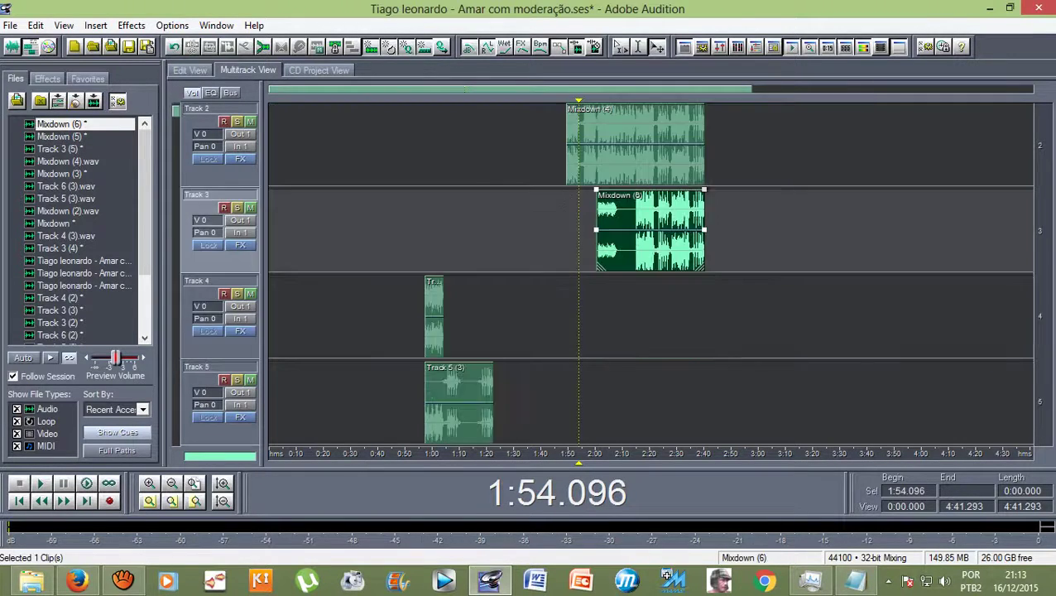
{"action": "left_click_drag", "start_coordinate": [578, 100], "coordinate": [694, 100]}
{"action": "scroll", "coordinate": [697, 144], "scroll_direction": "up", "scroll_amount": 4}
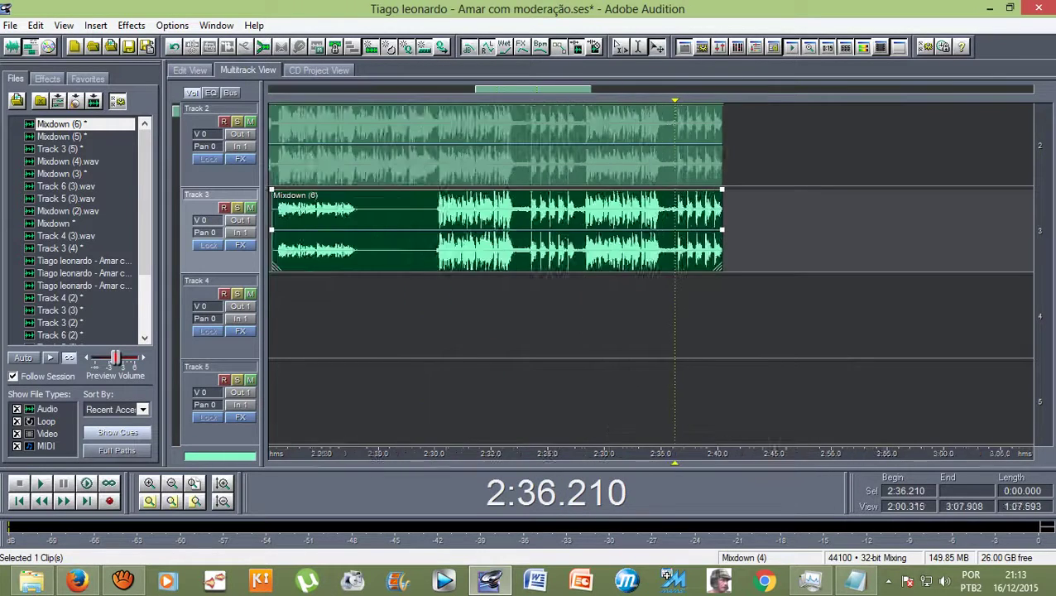
{"action": "scroll", "coordinate": [720, 166], "scroll_direction": "up", "scroll_amount": 10}
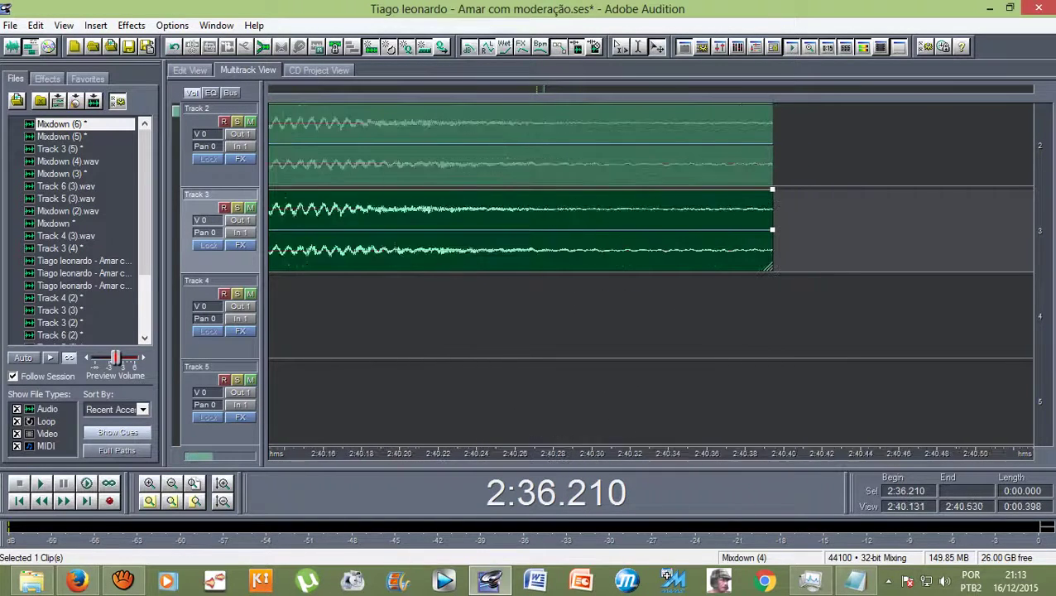
{"action": "scroll", "coordinate": [744, 165], "scroll_direction": "up", "scroll_amount": 10}
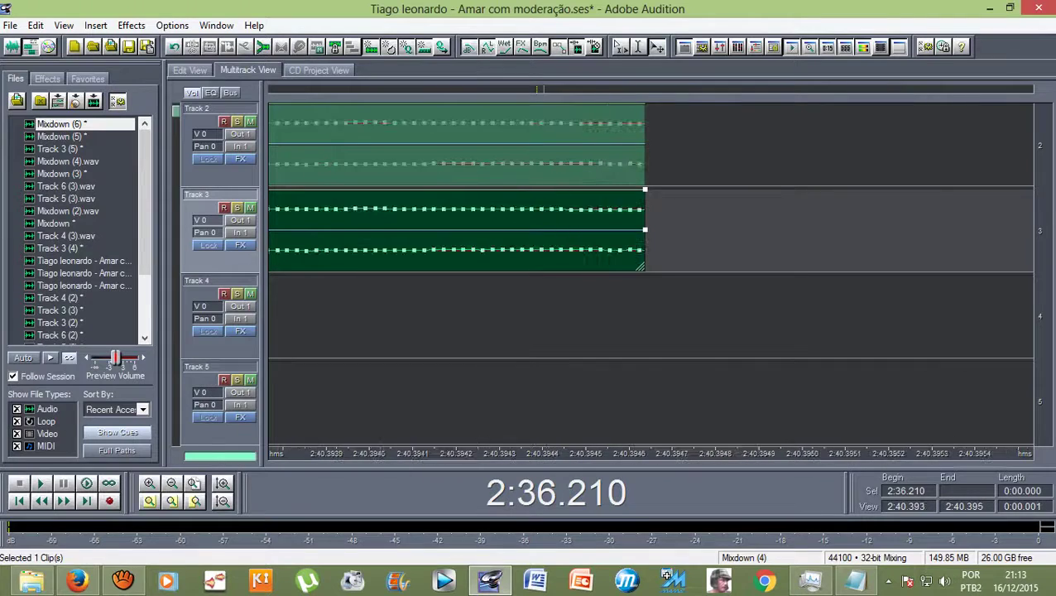
Check the clips' end alignment up close, set the playback start to 1:56.178, and remove the Mixdown (4) clip from Track 2
{"action": "scroll", "coordinate": [650, 187], "scroll_direction": "up", "scroll_amount": 5}
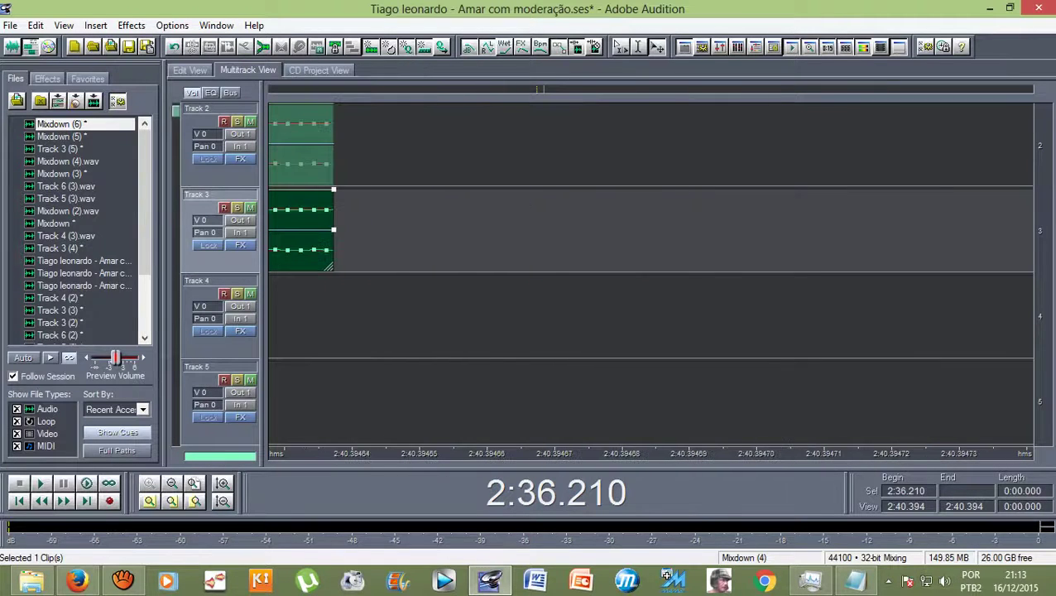
{"action": "scroll", "coordinate": [557, 187], "scroll_direction": "down", "scroll_amount": 12}
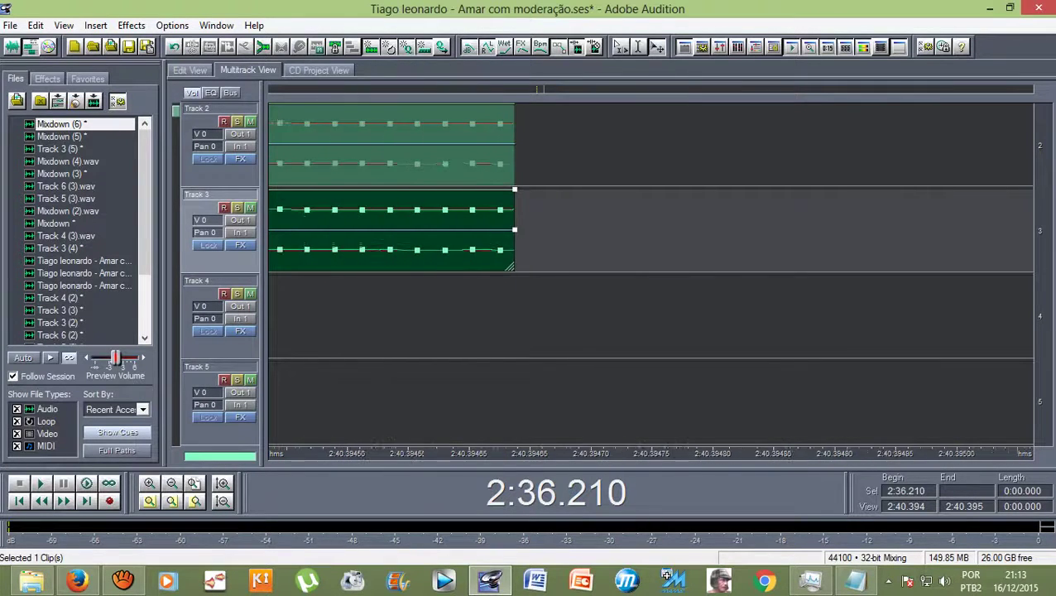
{"action": "scroll", "coordinate": [556, 232], "scroll_direction": "down", "scroll_amount": 10}
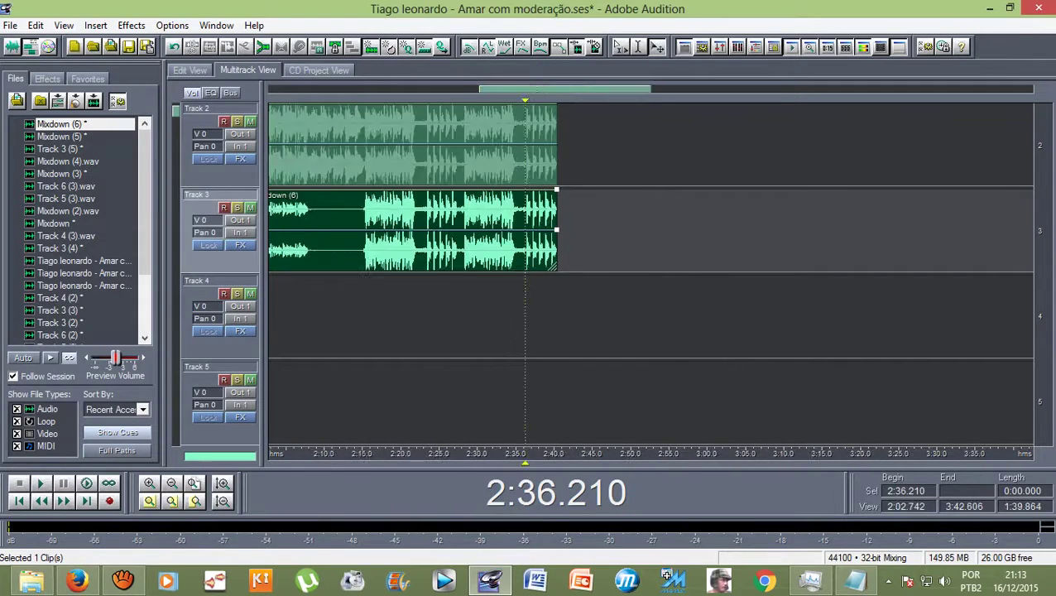
{"action": "scroll", "coordinate": [649, 230], "scroll_direction": "up", "scroll_amount": 1}
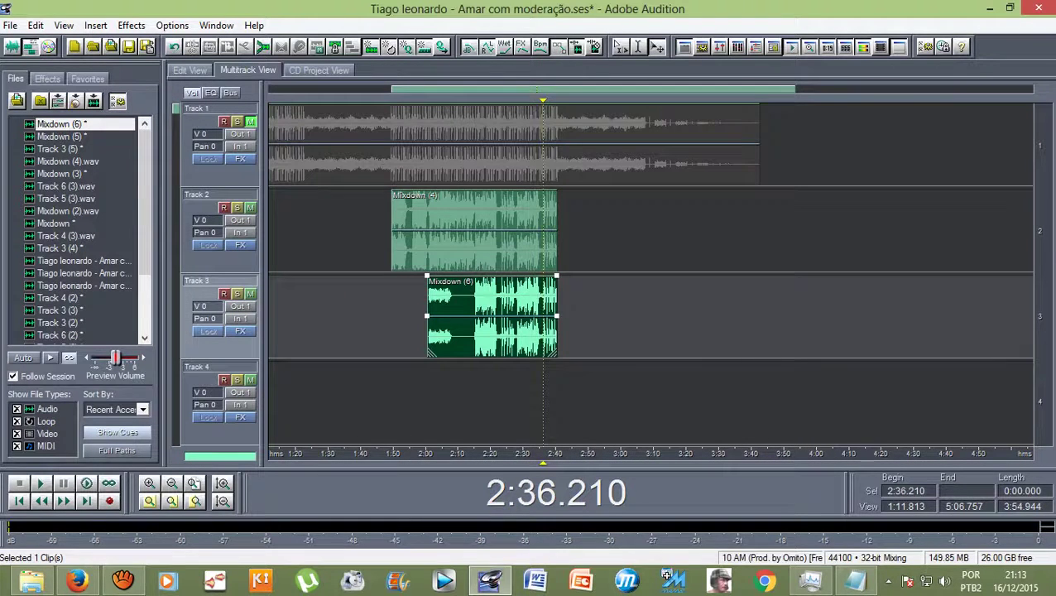
{"action": "left_click_drag", "start_coordinate": [543, 100], "coordinate": [413, 100]}
{"action": "left_click", "coordinate": [413, 230]}
{"action": "key", "text": "Delete"}
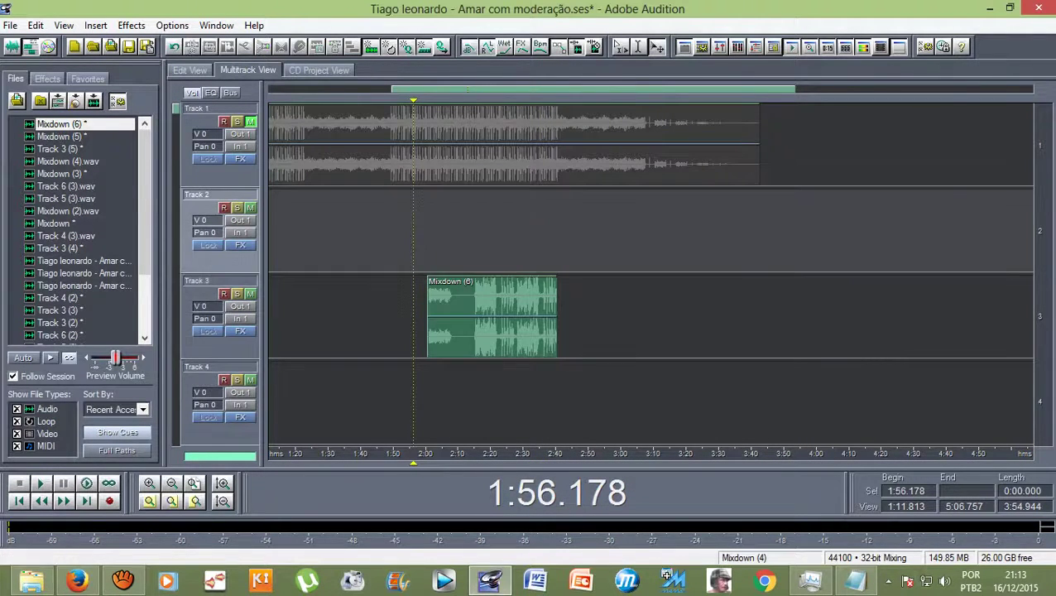
Listen to Mixdown (6) from 1:56.178 together with the unmuted backing on Track 1
{"action": "key", "text": "space"}
{"action": "left_click", "coordinate": [250, 121]}
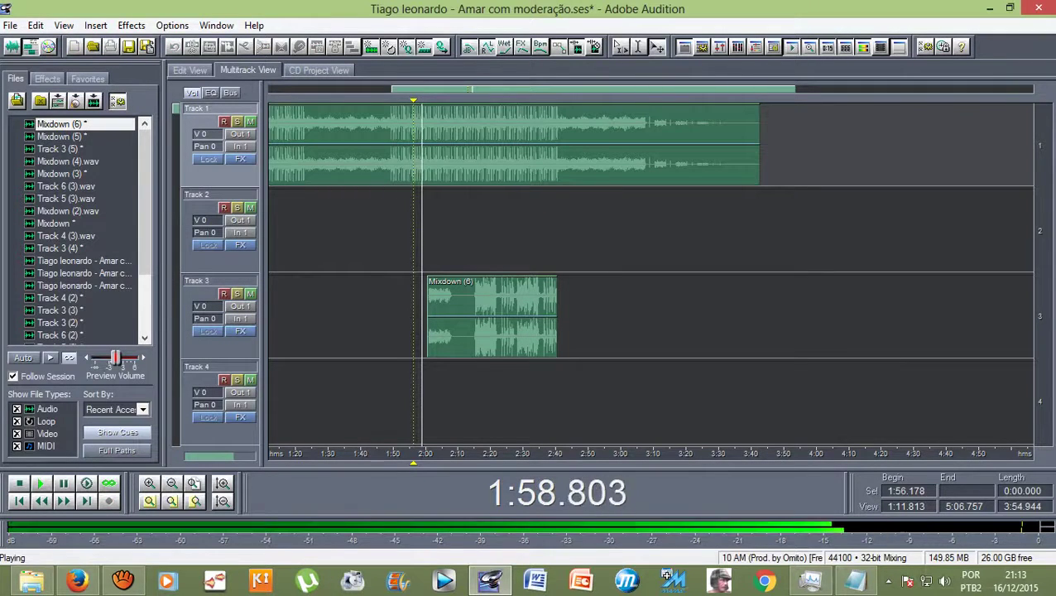
{"action": "scroll", "coordinate": [467, 273], "scroll_direction": "down", "scroll_amount": 2}
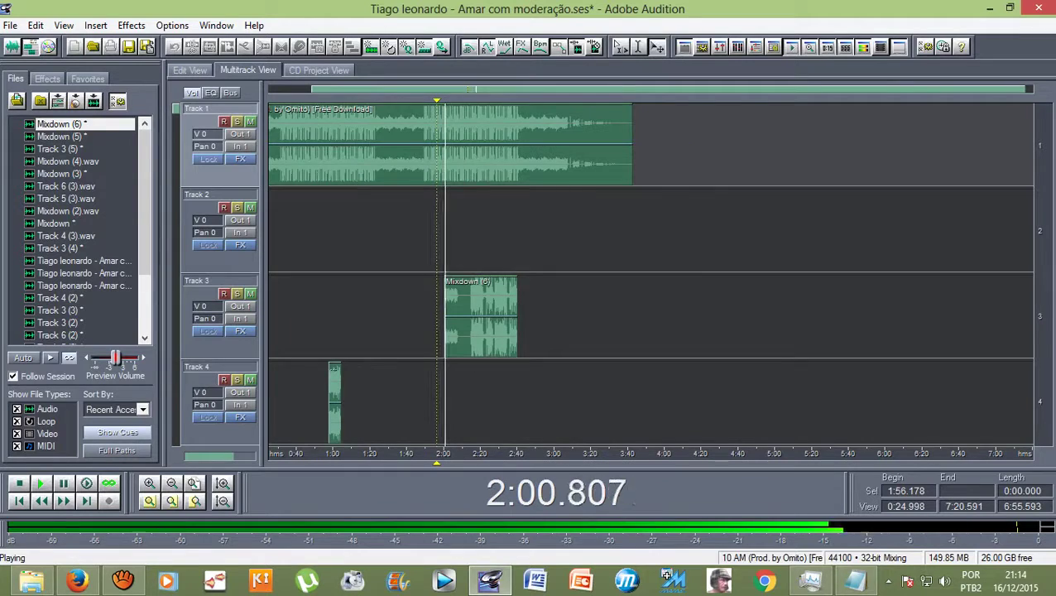
{"action": "scroll", "coordinate": [447, 194], "scroll_direction": "down", "scroll_amount": 1}
{"action": "scroll", "coordinate": [447, 195], "scroll_direction": "up", "scroll_amount": 1}
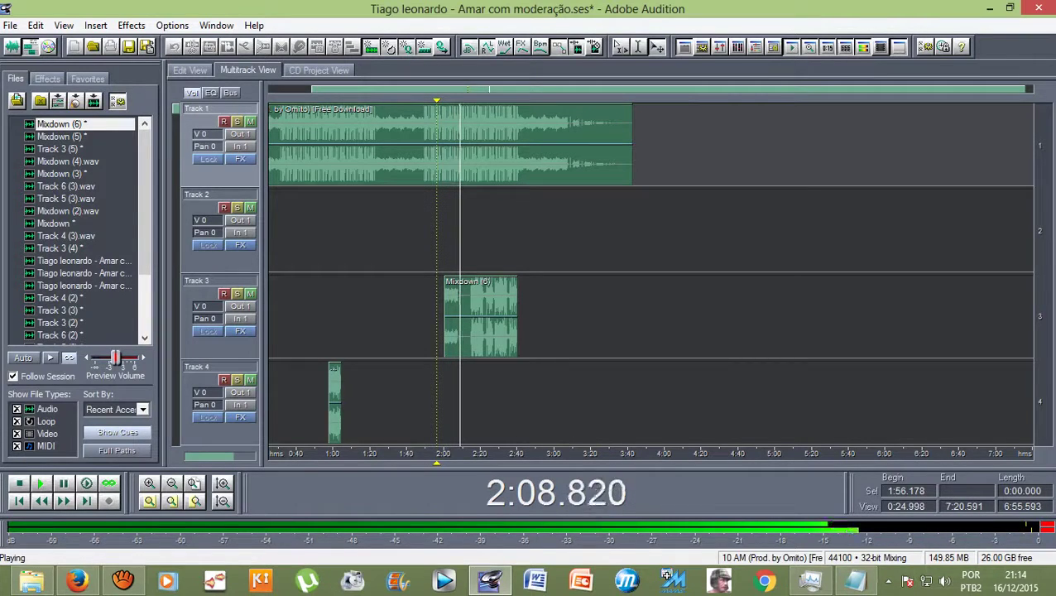
{"action": "scroll", "coordinate": [649, 274], "scroll_direction": "down", "scroll_amount": 1}
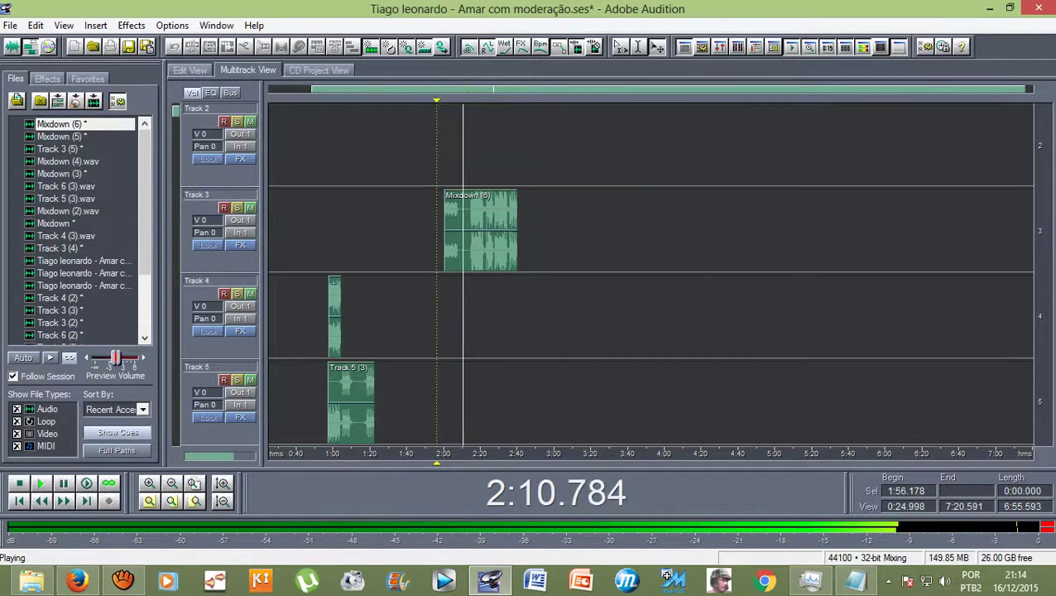
{"action": "scroll", "coordinate": [649, 273], "scroll_direction": "up", "scroll_amount": 1}
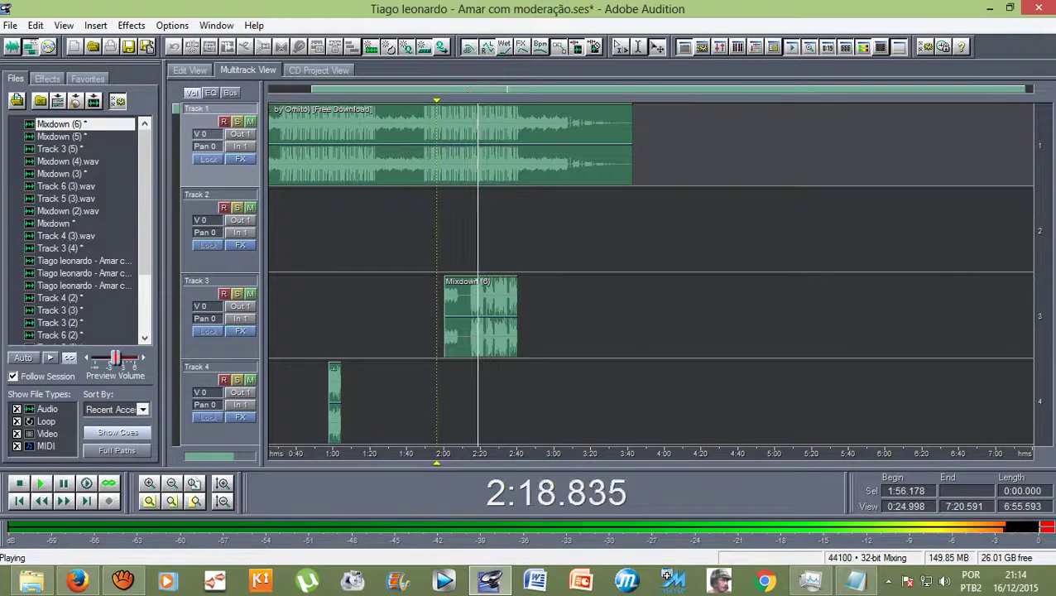
{"action": "key", "text": "space"}
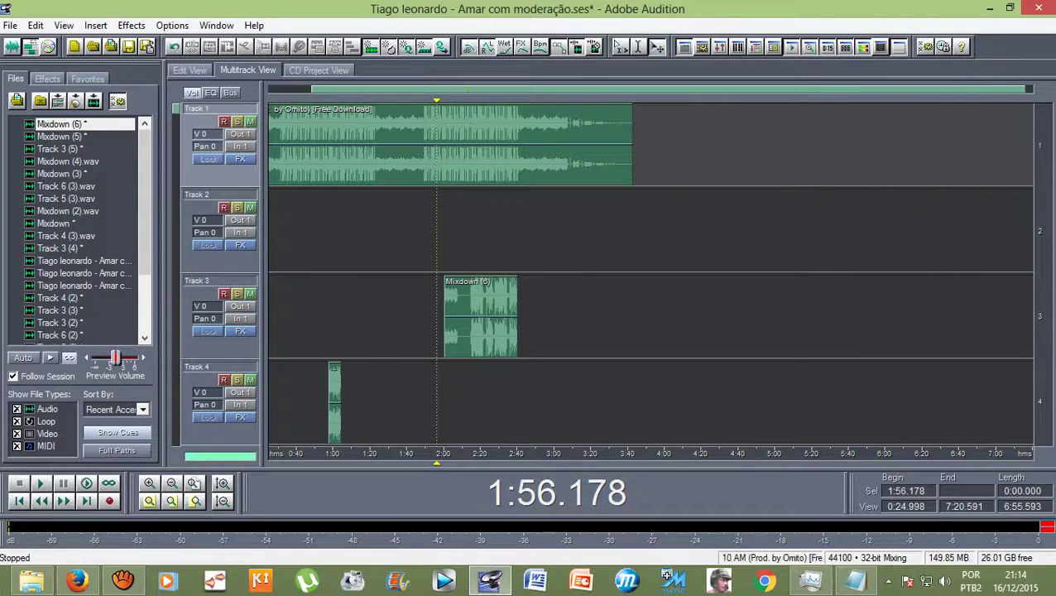
Mute Track 1 and mix down all audio clips of the session to a new stereo file
{"action": "scroll", "coordinate": [649, 273], "scroll_direction": "down", "scroll_amount": 1}
{"action": "left_click_drag", "start_coordinate": [468, 100], "coordinate": [336, 100]}
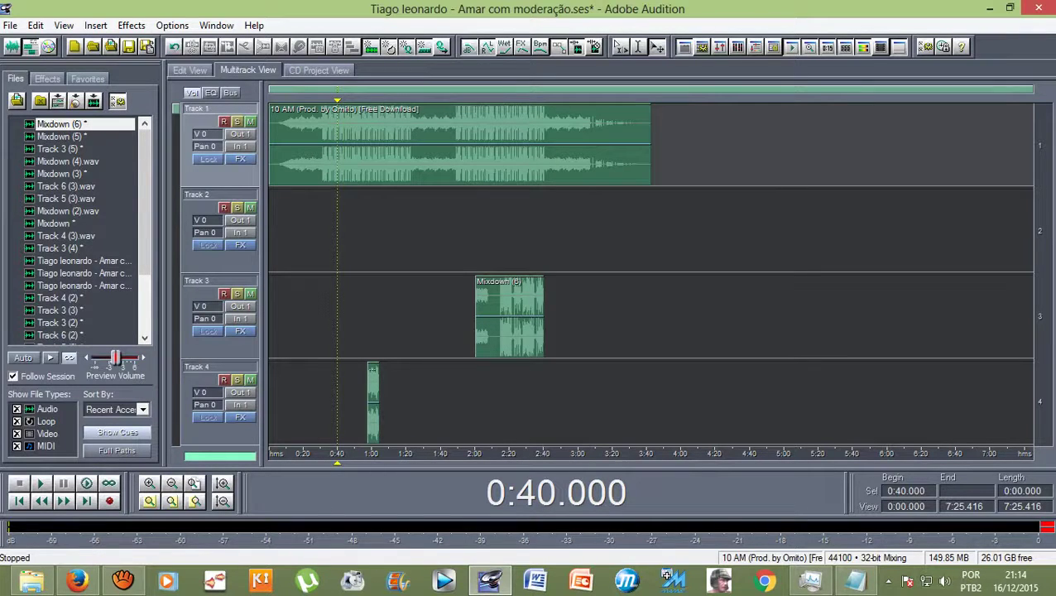
{"action": "scroll", "coordinate": [649, 273], "scroll_direction": "down", "scroll_amount": 4}
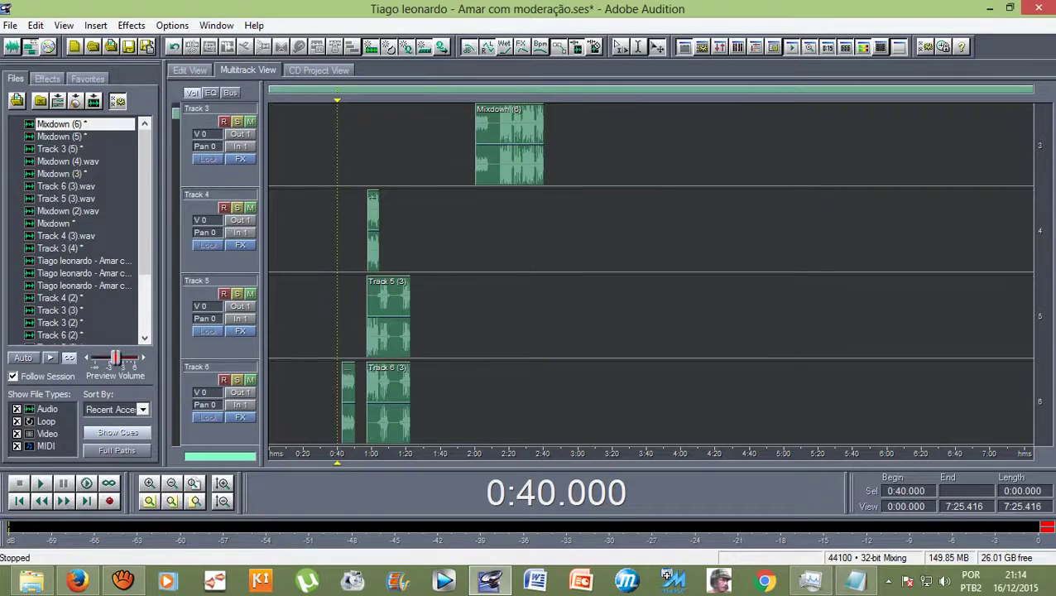
{"action": "scroll", "coordinate": [649, 274], "scroll_direction": "up", "scroll_amount": 4}
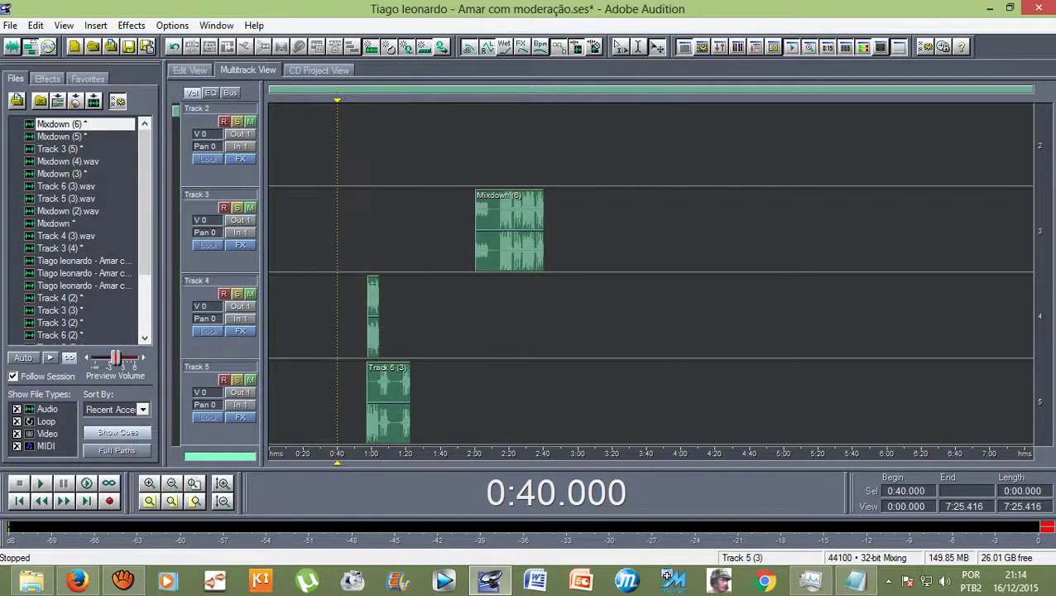
{"action": "scroll", "coordinate": [650, 273], "scroll_direction": "down", "scroll_amount": 4}
{"action": "scroll", "coordinate": [649, 273], "scroll_direction": "up", "scroll_amount": 4}
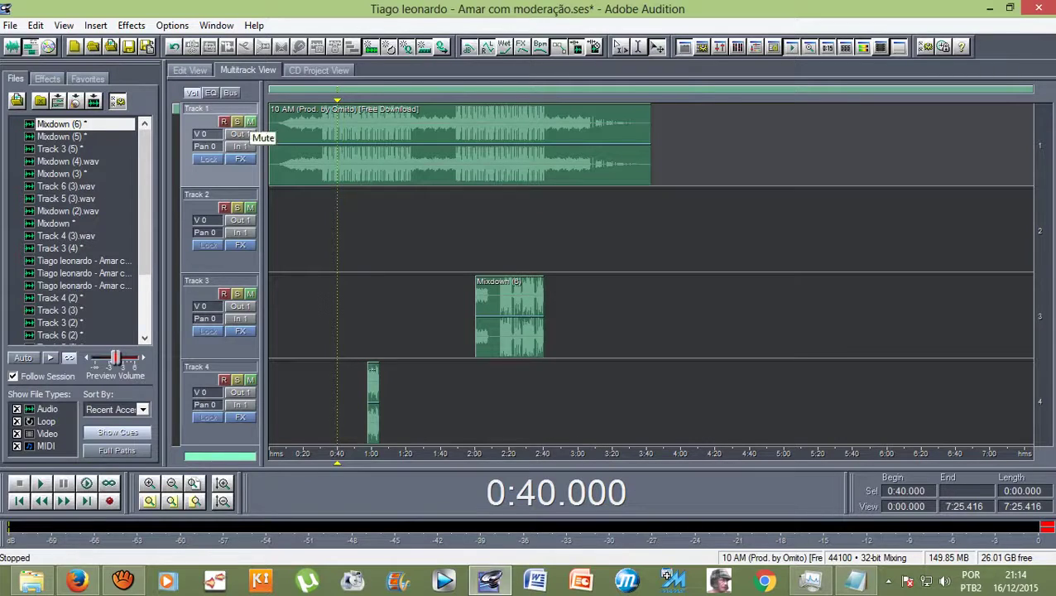
{"action": "left_click", "coordinate": [250, 121]}
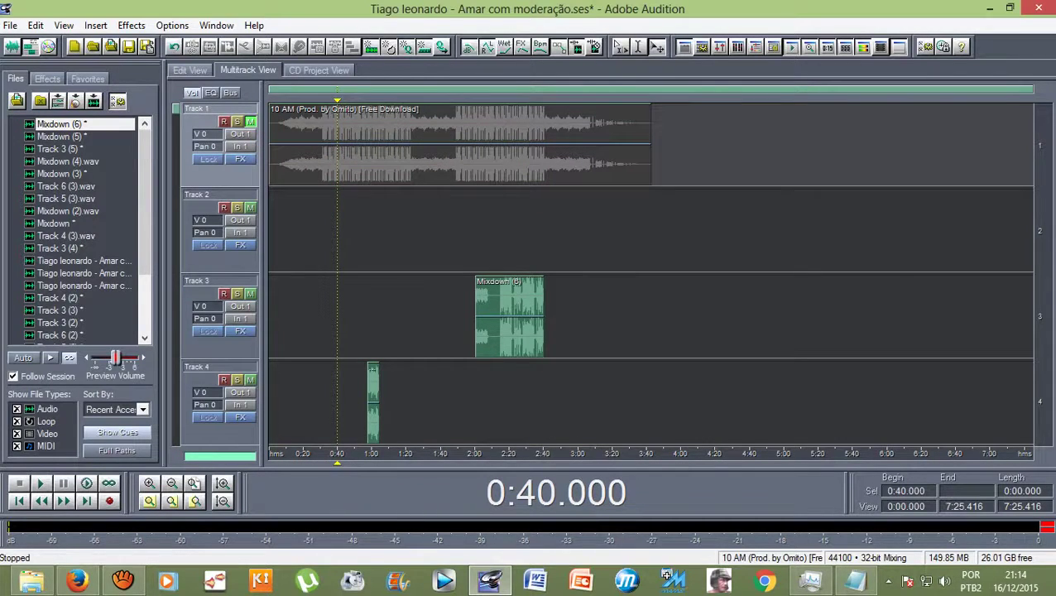
{"action": "left_click", "coordinate": [35, 25]}
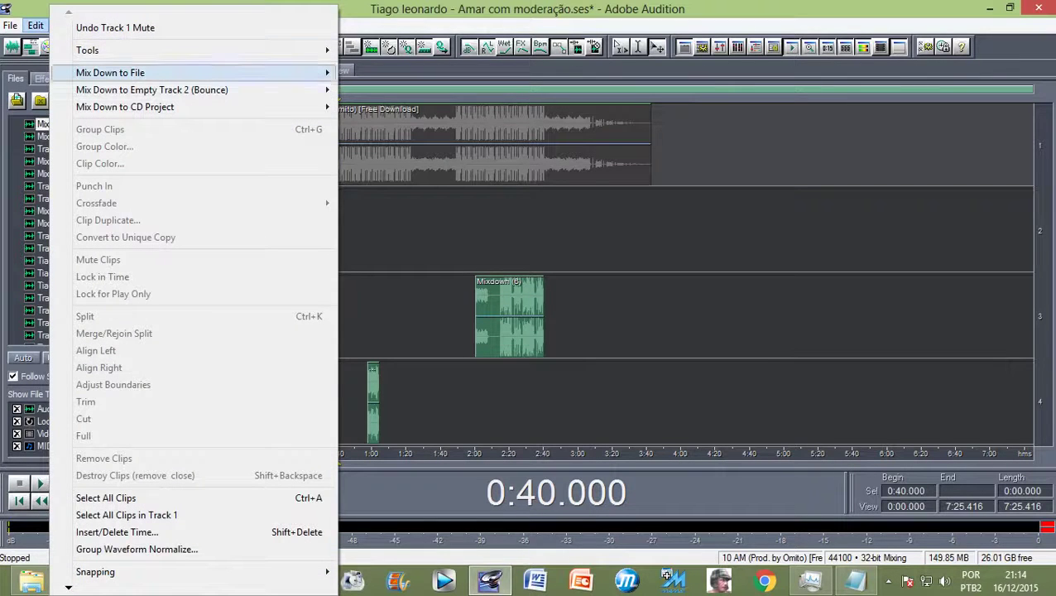
{"action": "mouse_move", "coordinate": [166, 73]}
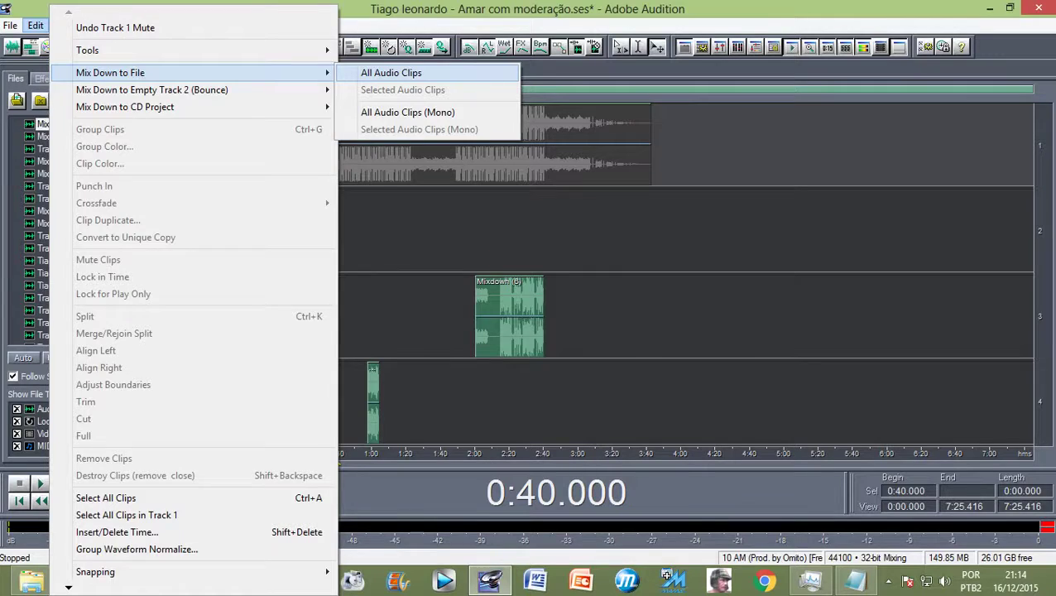
{"action": "left_click", "coordinate": [392, 73]}
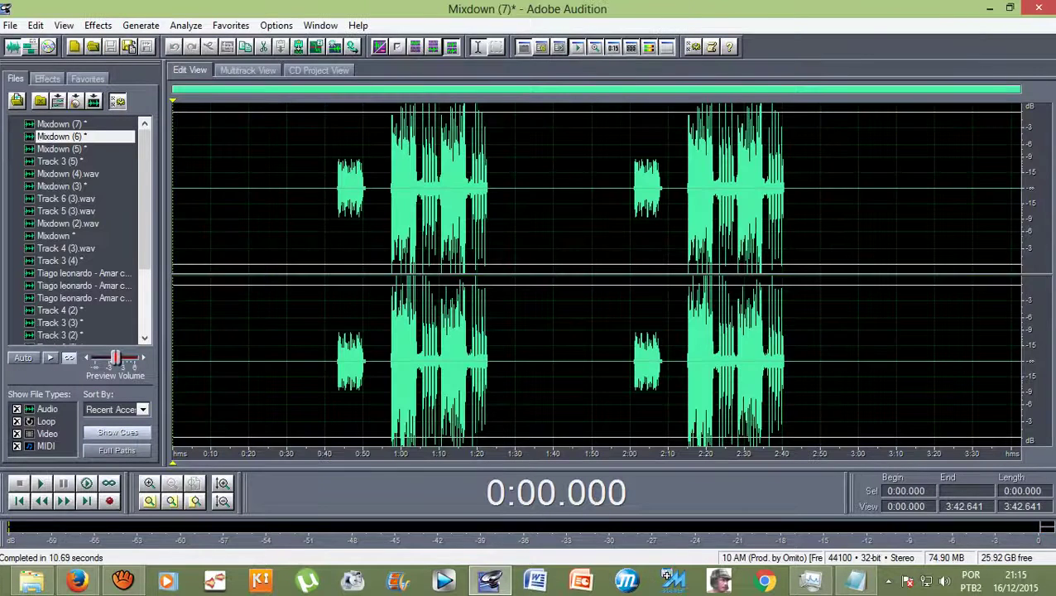
Listen to the new Mixdown (7) file from 0:57.442
{"action": "left_click_drag", "start_coordinate": [336, 188], "coordinate": [333, 188]}
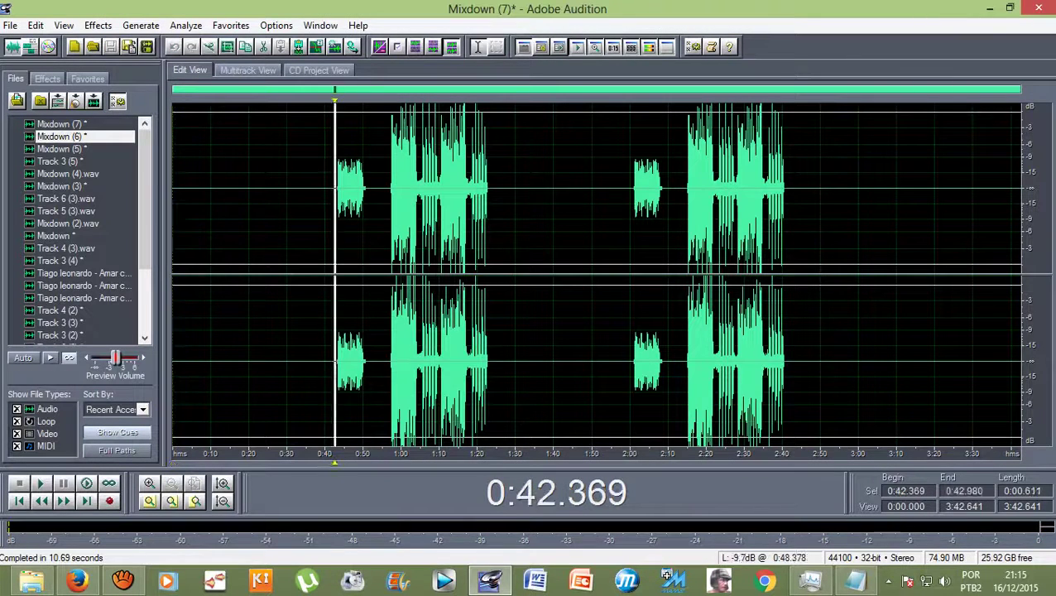
{"action": "left_click", "coordinate": [411, 188]}
{"action": "left_click", "coordinate": [392, 191]}
{"action": "key", "text": "space"}
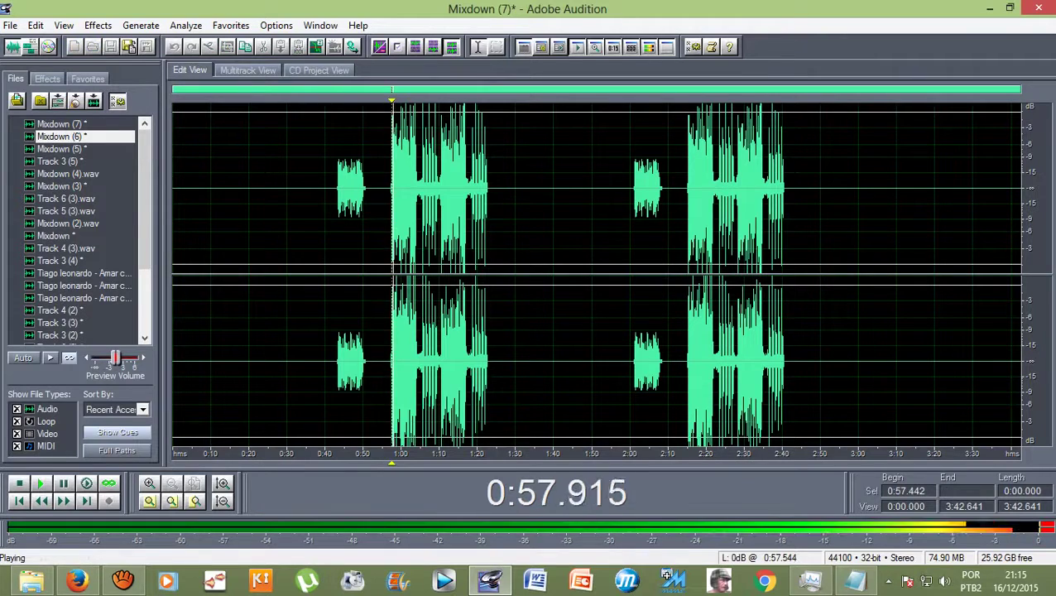
Return to the multitrack session and remove the Mixdown (6) clip from Track 3 and all clips from Tracks 4 to 7
{"action": "key", "text": "9"}
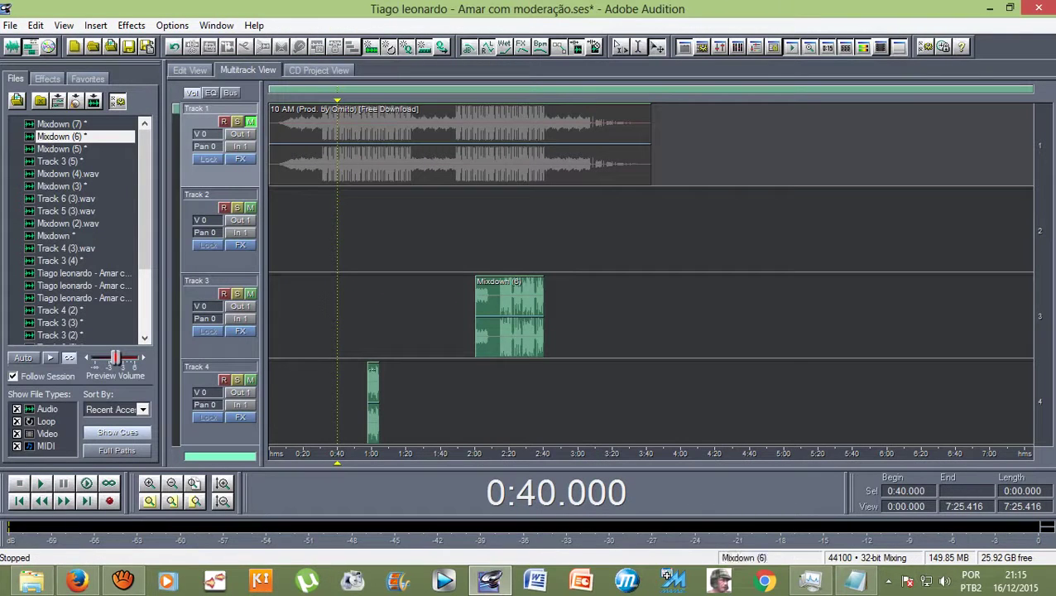
{"action": "left_click", "coordinate": [508, 317]}
{"action": "key", "text": "Delete"}
{"action": "left_click", "coordinate": [373, 402]}
{"action": "key", "text": "Delete"}
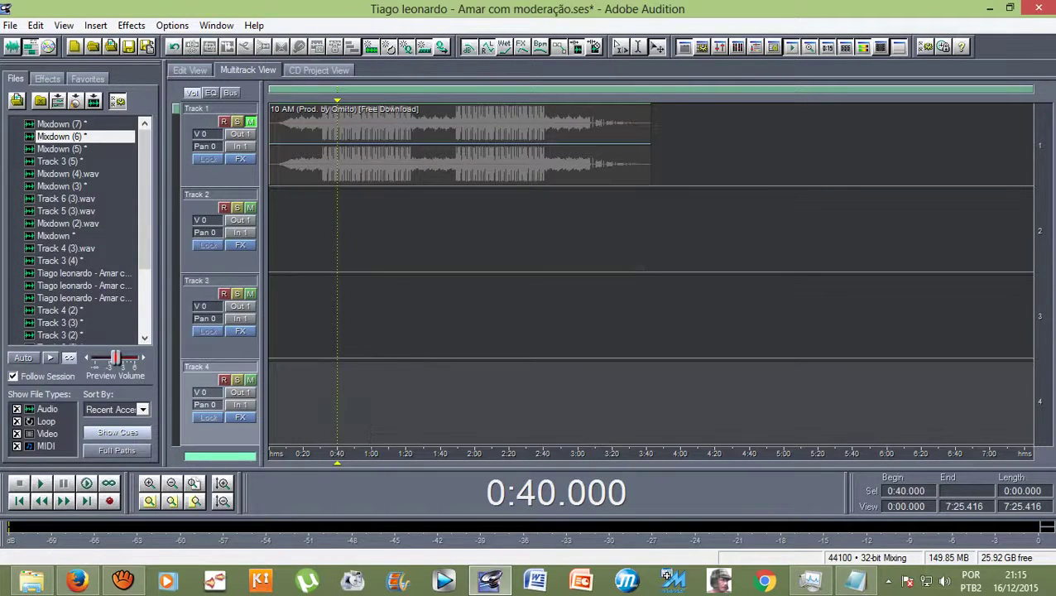
{"action": "scroll", "coordinate": [385, 331], "scroll_direction": "down", "scroll_amount": 2}
{"action": "scroll", "coordinate": [650, 273], "scroll_direction": "down", "scroll_amount": 3}
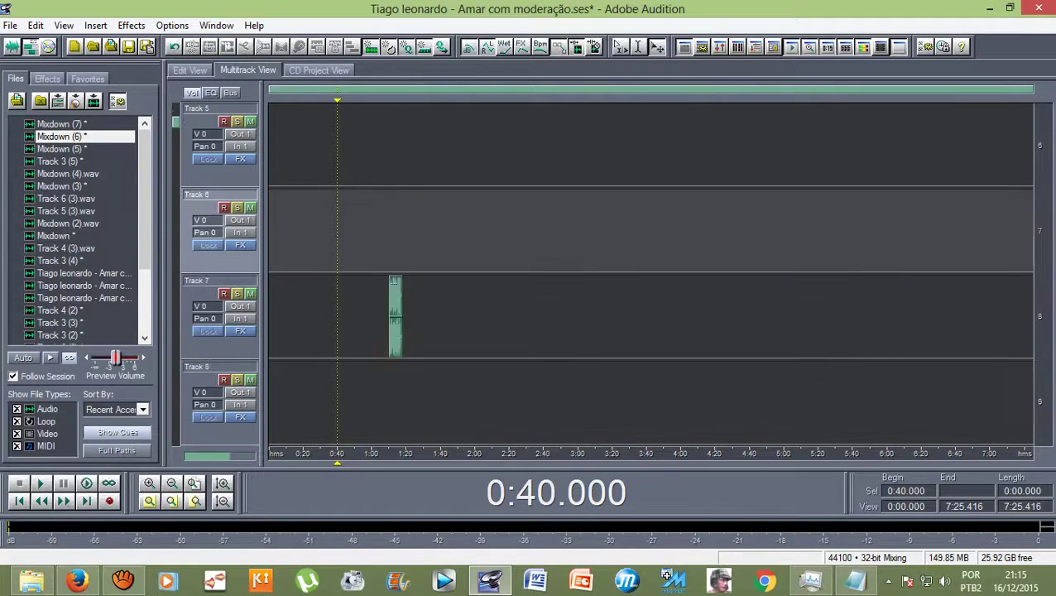
{"action": "left_click", "coordinate": [395, 230]}
{"action": "key", "text": "Delete"}
{"action": "scroll", "coordinate": [395, 230], "scroll_direction": "up", "scroll_amount": 5}
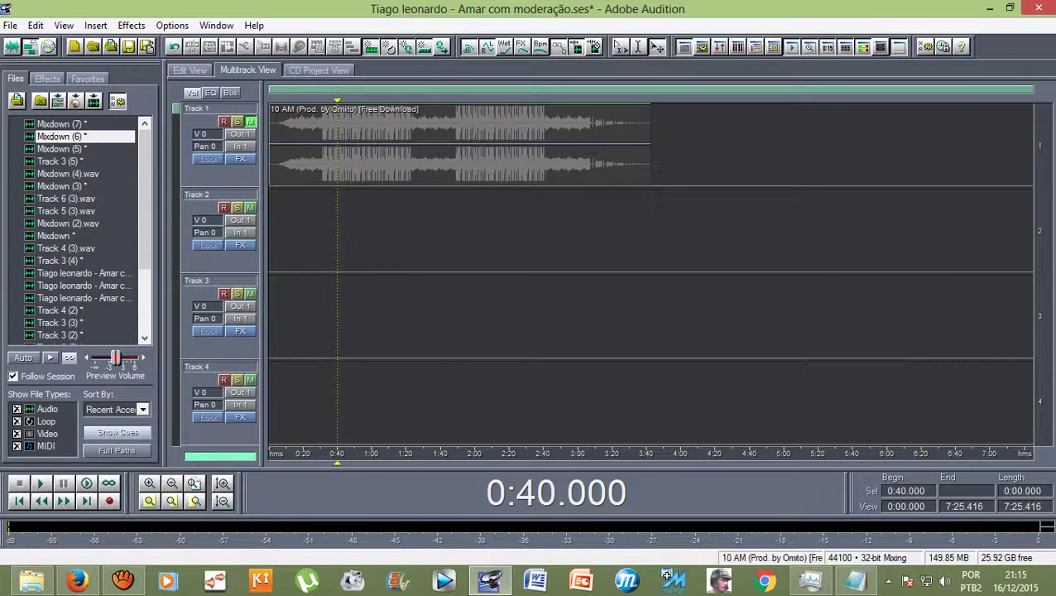
Set the playback start to 0:00.000, unmute Track 1, and select its backing clip
{"action": "left_click", "coordinate": [304, 145]}
{"action": "left_click_drag", "start_coordinate": [307, 100], "coordinate": [268, 100]}
{"action": "left_click", "coordinate": [250, 122]}
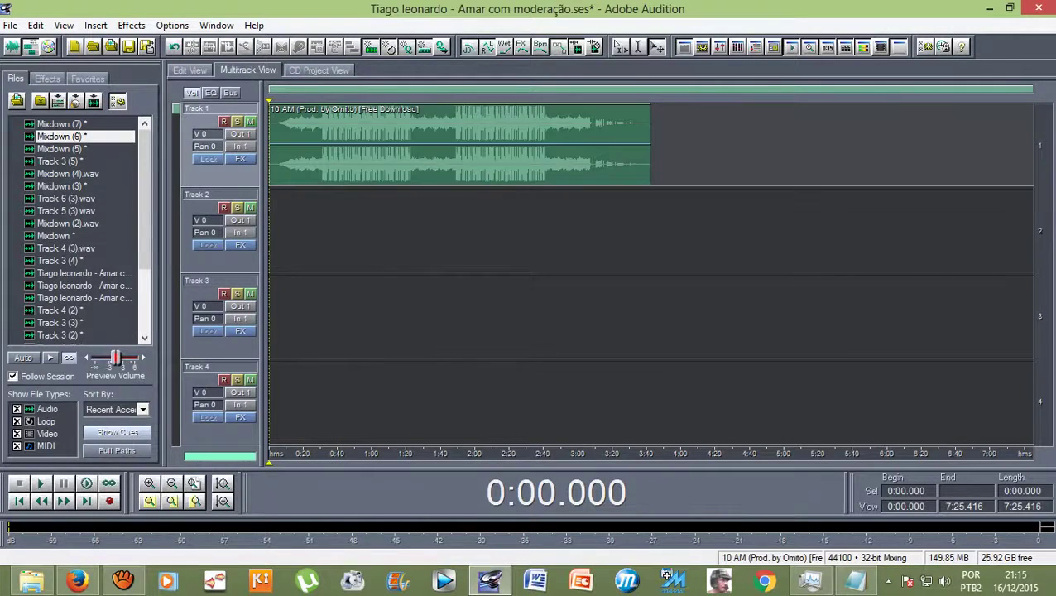
{"action": "left_click", "coordinate": [272, 151]}
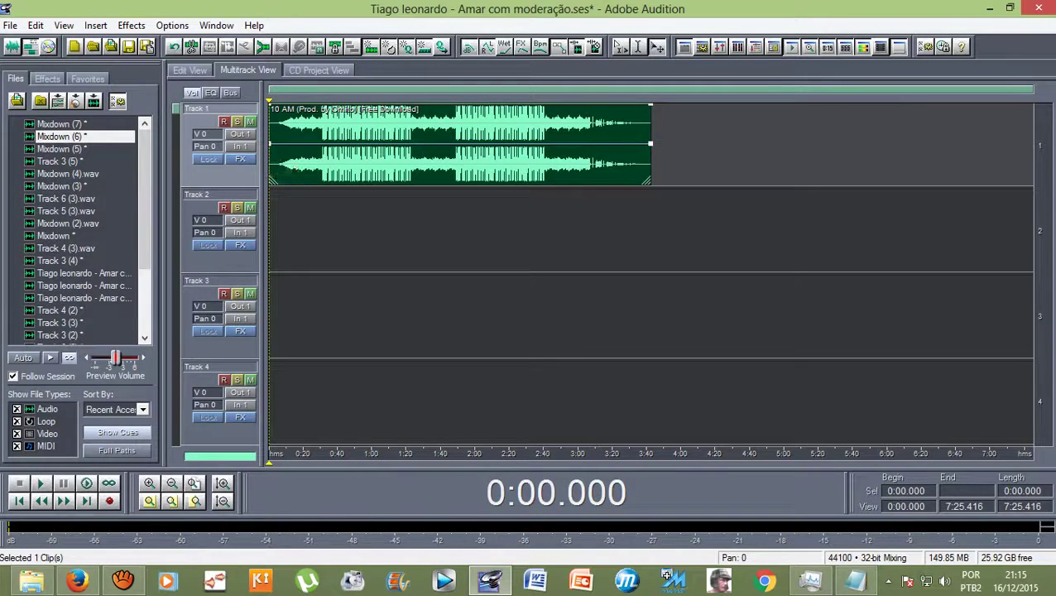
Open Mixdown (7) for editing and apply Studio Reverb to the range from 0:42.572 to 2:44.587, covering all the vocal parts
{"action": "double_click", "coordinate": [62, 124]}
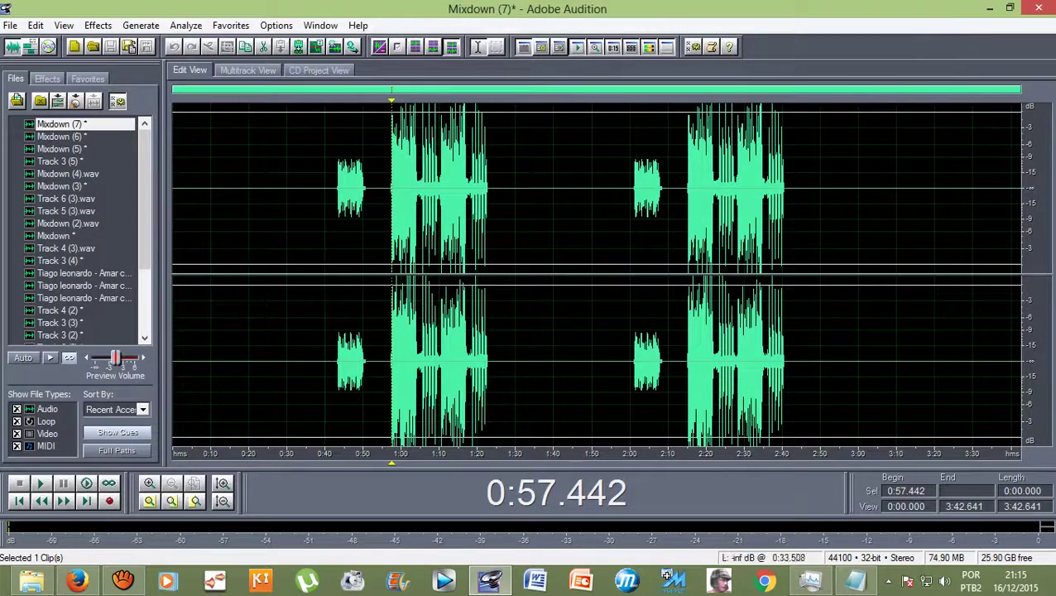
{"action": "left_click_drag", "start_coordinate": [335, 248], "coordinate": [799, 249]}
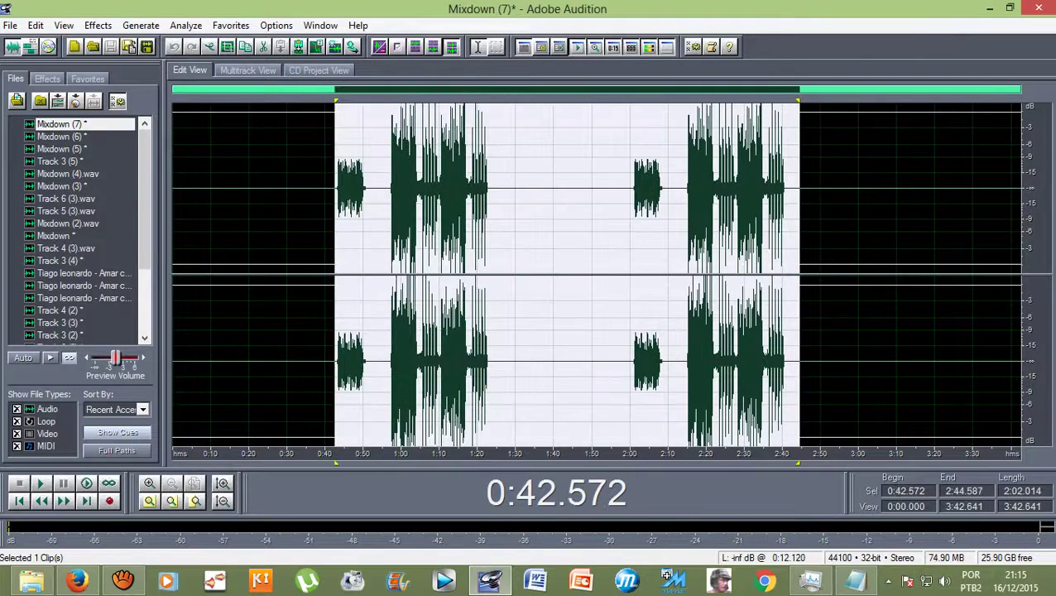
{"action": "left_click", "coordinate": [98, 25]}
{"action": "mouse_move", "coordinate": [133, 117]}
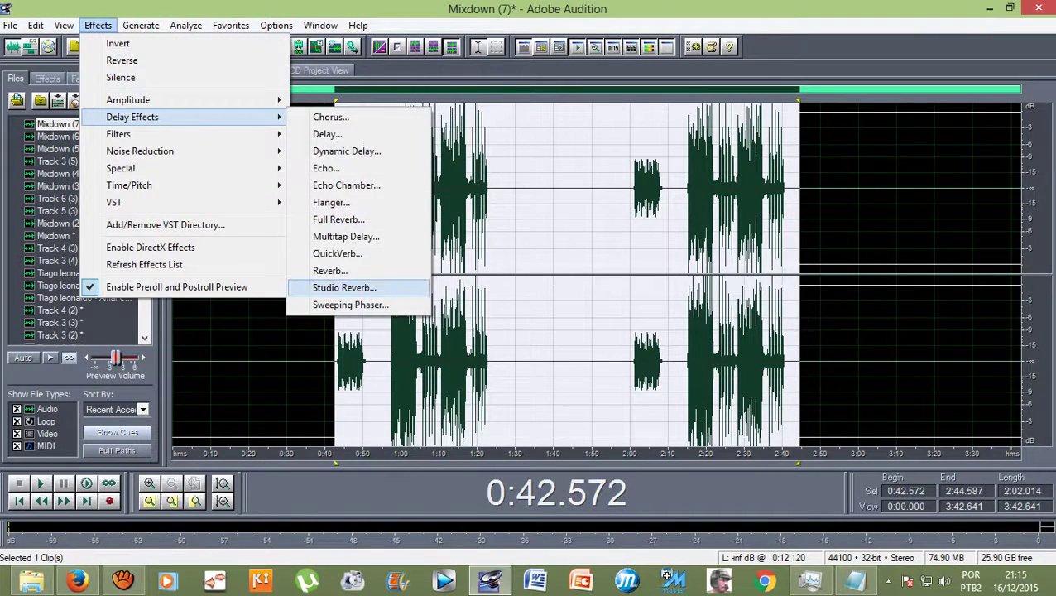
{"action": "key", "text": "Return"}
{"action": "key", "text": "Return"}
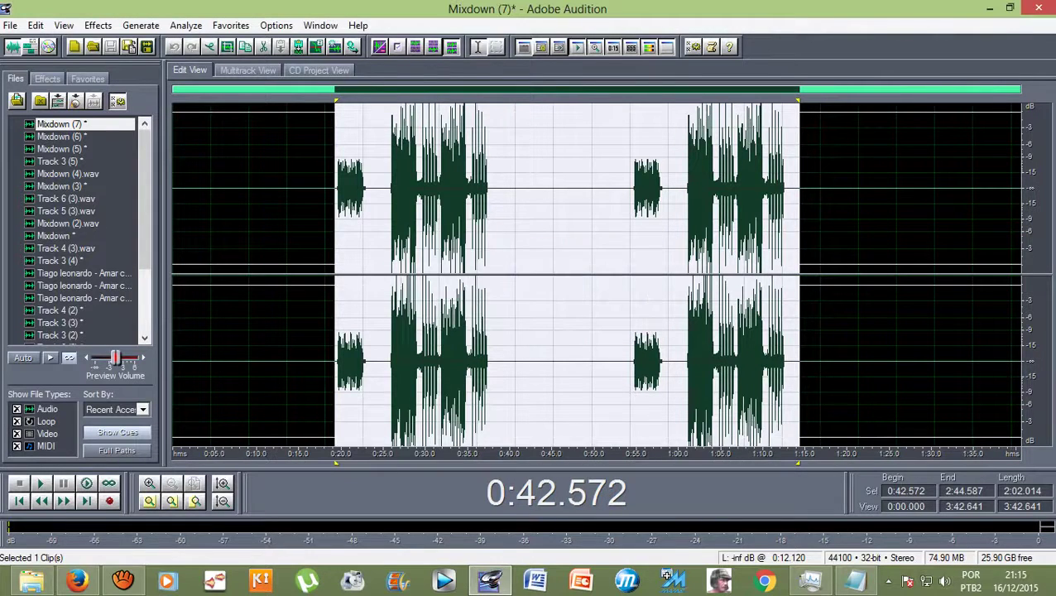
{"action": "left_click", "coordinate": [338, 188]}
{"action": "left_click", "coordinate": [330, 188]}
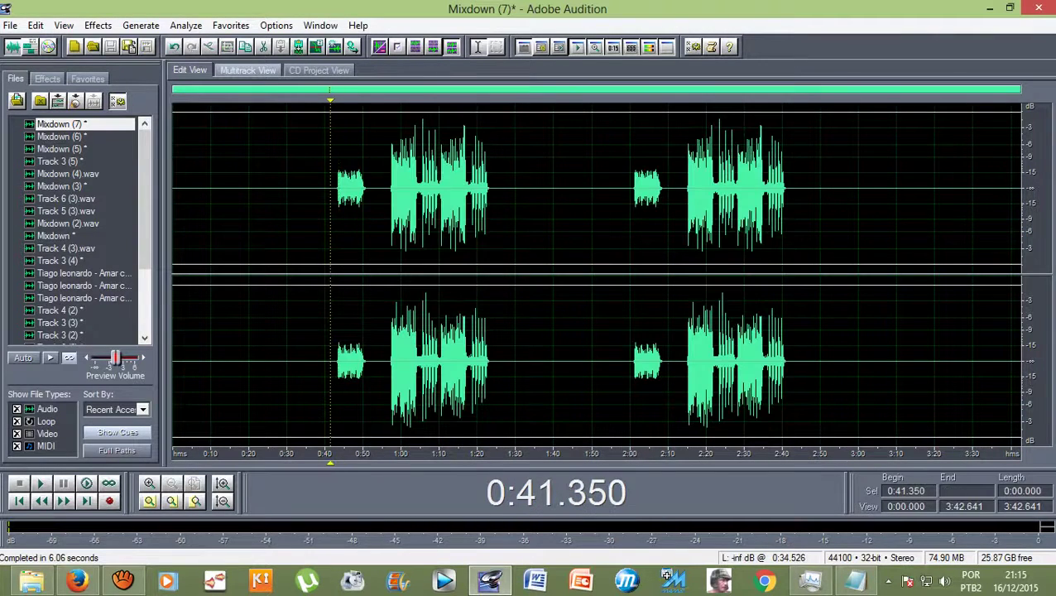
Insert Mixdown (7) on Track 2 at the very start of the multitrack session and listen from 0:40.000
{"action": "left_click", "coordinate": [247, 69]}
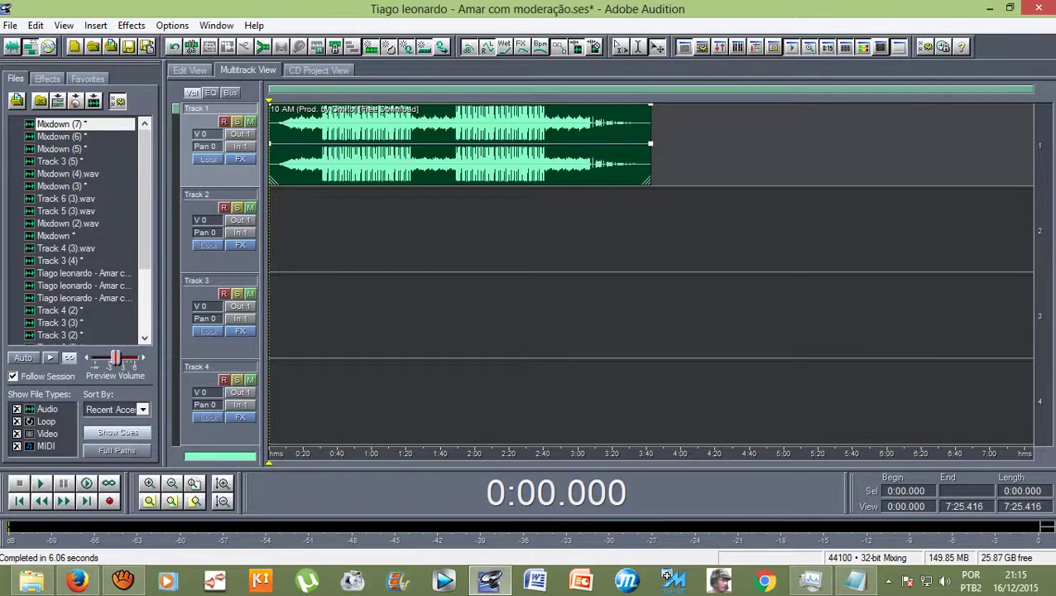
{"action": "left_click_drag", "start_coordinate": [38, 116], "coordinate": [270, 198]}
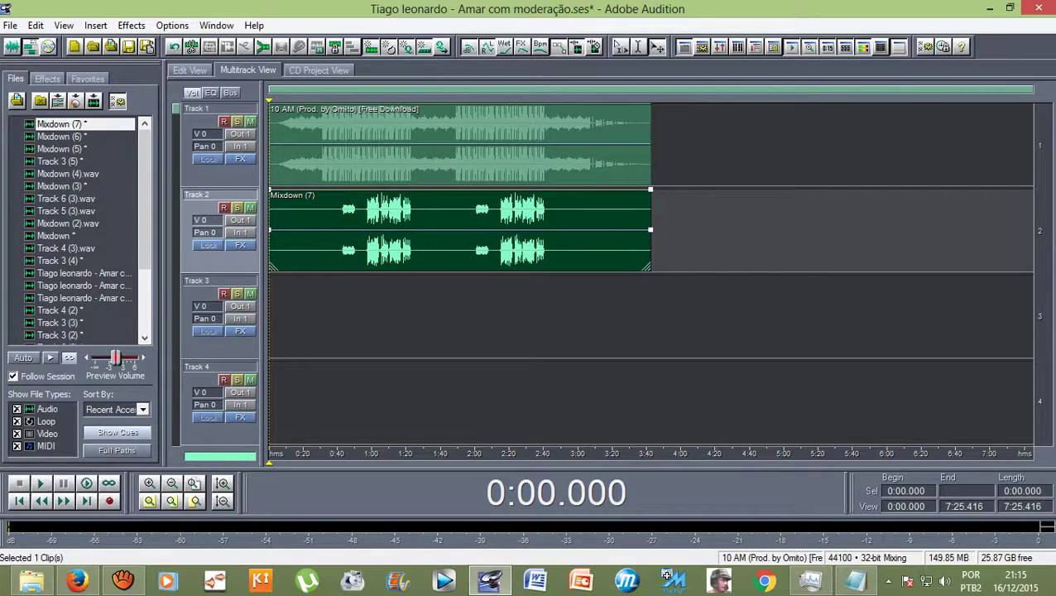
{"action": "left_click_drag", "start_coordinate": [269, 101], "coordinate": [336, 101]}
{"action": "key", "text": "space"}
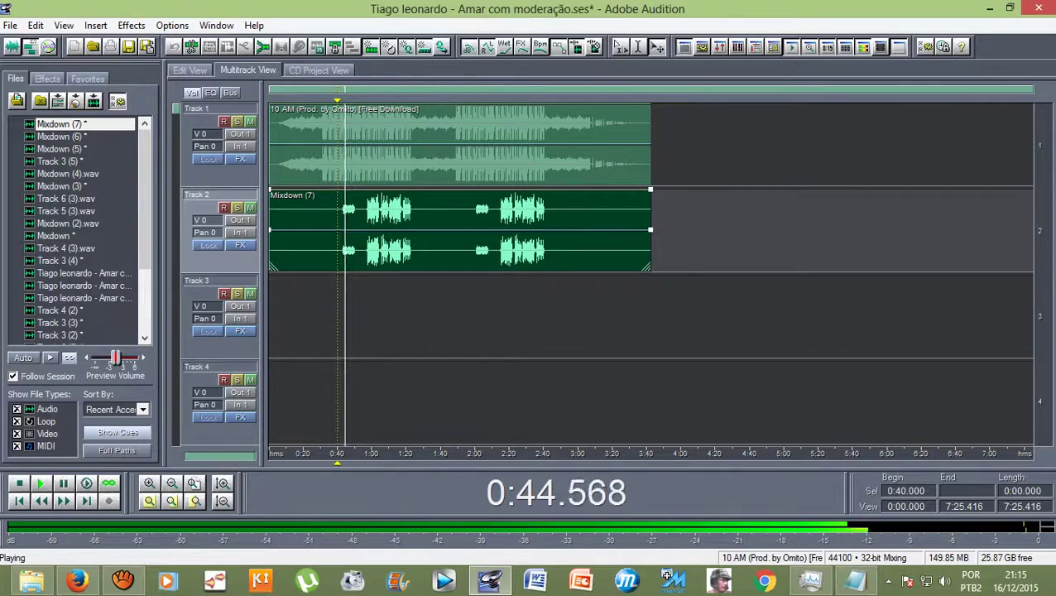
Listen to the backing track and Mixdown (7) together from 0:56.072, and stop playback
{"action": "left_click_drag", "start_coordinate": [336, 100], "coordinate": [365, 100]}
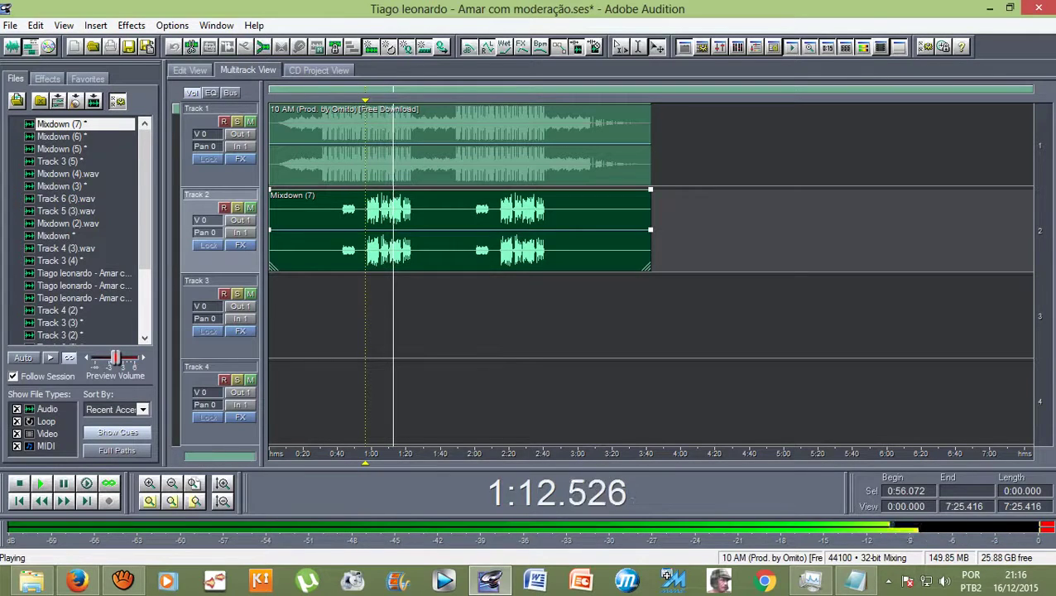
{"action": "key", "text": "space"}
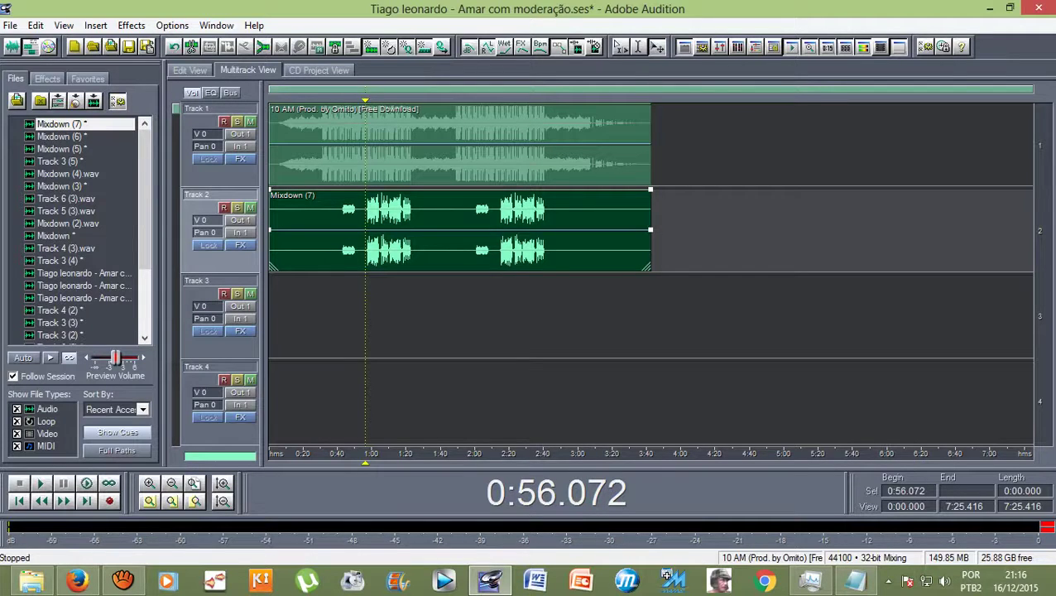
Open Mixdown (7) for editing and bring up the Auto-Tune Evo VST effect for the range from 0:42.776 to 2:41.532
{"action": "double_click", "coordinate": [367, 223]}
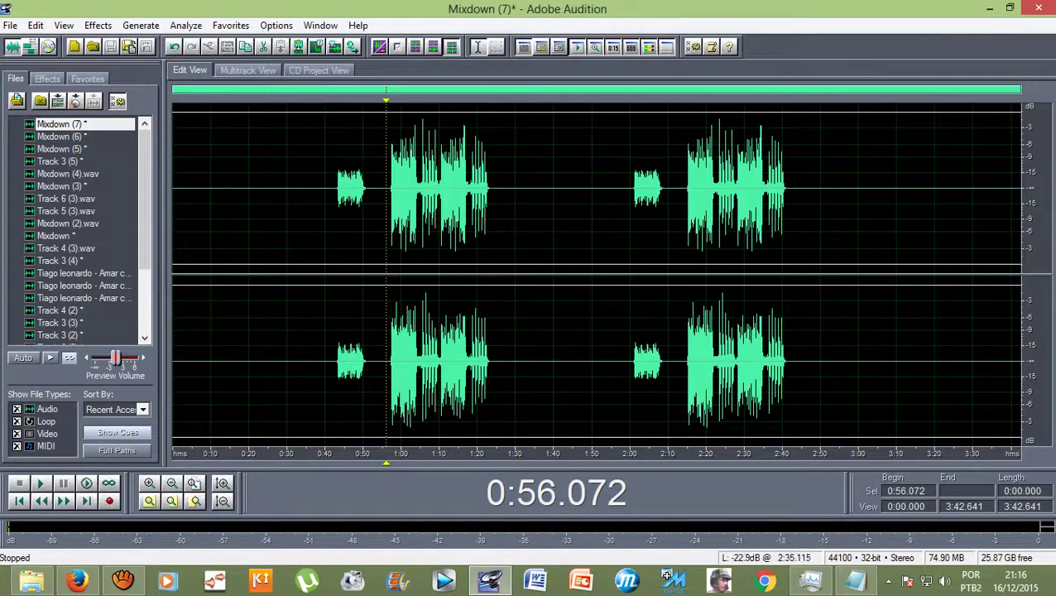
{"action": "left_click_drag", "start_coordinate": [787, 191], "coordinate": [335, 191]}
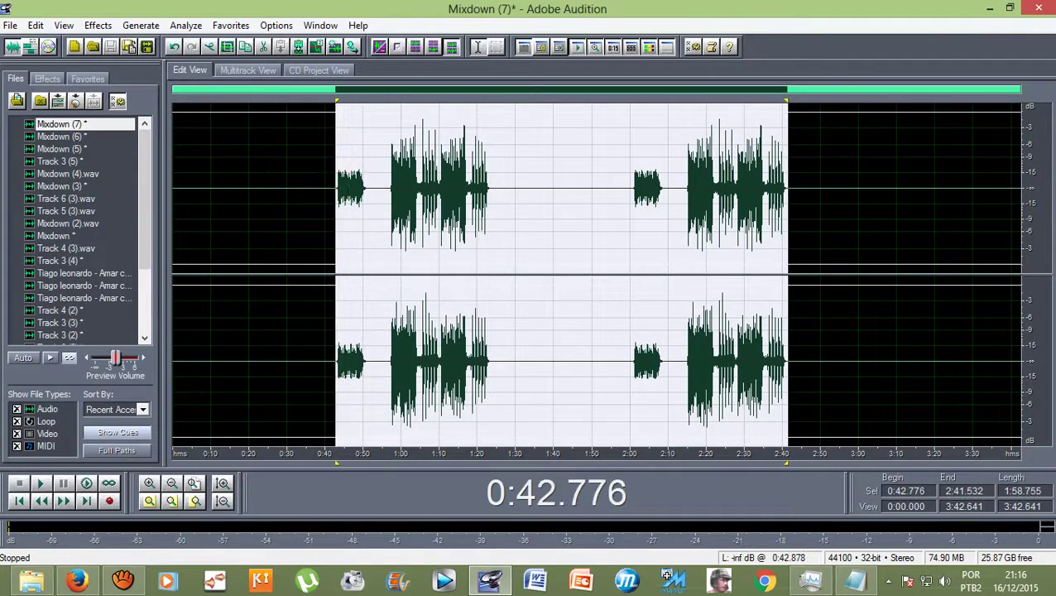
{"action": "left_click", "coordinate": [97, 25]}
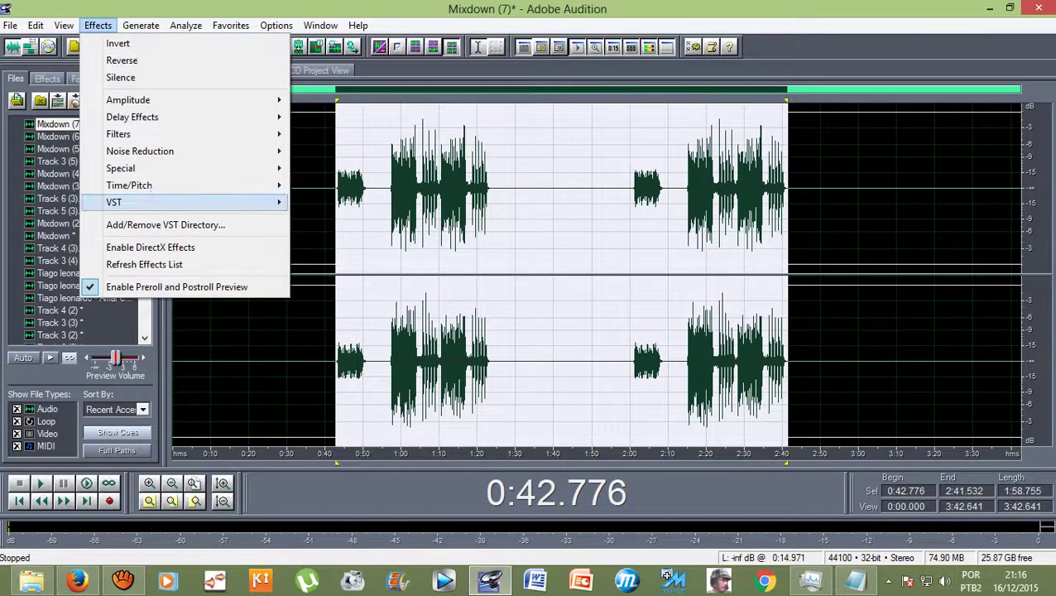
{"action": "mouse_move", "coordinate": [166, 201]}
{"action": "left_click", "coordinate": [356, 202]}
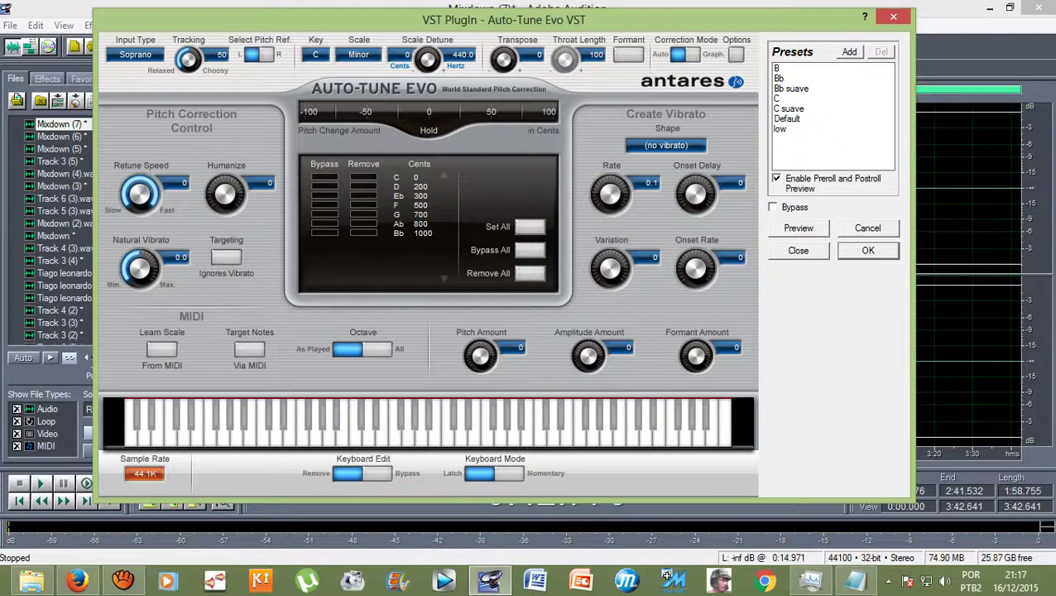
Set the Auto-Tune Evo key to C# Minor, bypass all scale notes, and apply the effect to the selected range
{"action": "key", "text": "space"}
{"action": "left_click", "coordinate": [315, 54]}
{"action": "left_click", "coordinate": [336, 89]}
{"action": "key", "text": "space"}
{"action": "mouse_move", "coordinate": [140, 193]}
{"action": "left_mouse_down"}
{"action": "mouse_move", "coordinate": [140, 210]}
{"action": "mouse_move", "coordinate": [153, 203]}
{"action": "left_mouse_up"}
{"action": "left_click", "coordinate": [530, 249]}
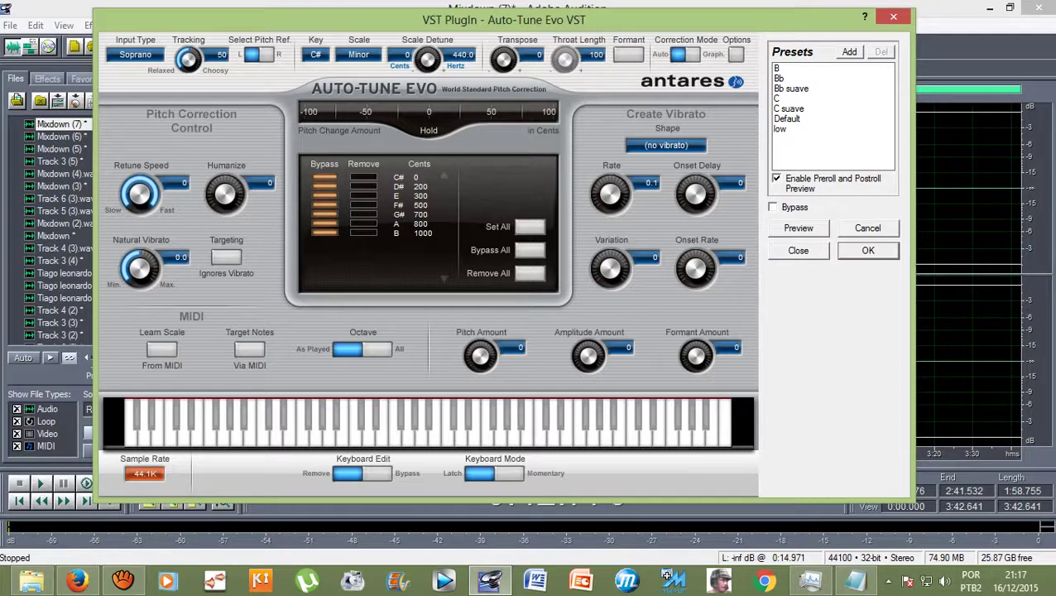
{"action": "left_click", "coordinate": [868, 250]}
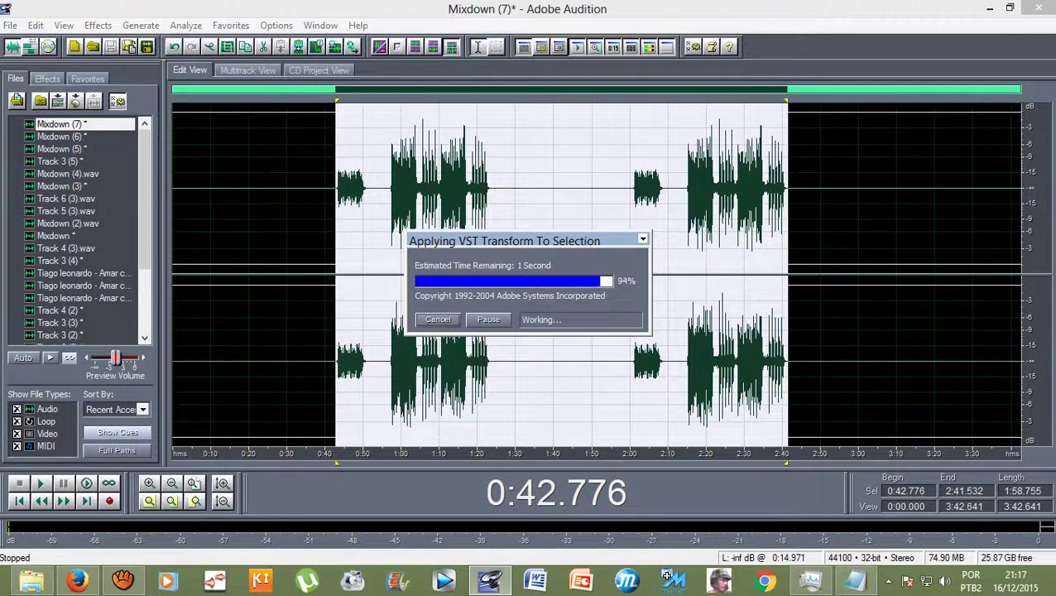
Set the playback start to 0:57.035 and listen to the processed Mixdown (7) with the backing track in the multitrack session
{"action": "left_click", "coordinate": [384, 187]}
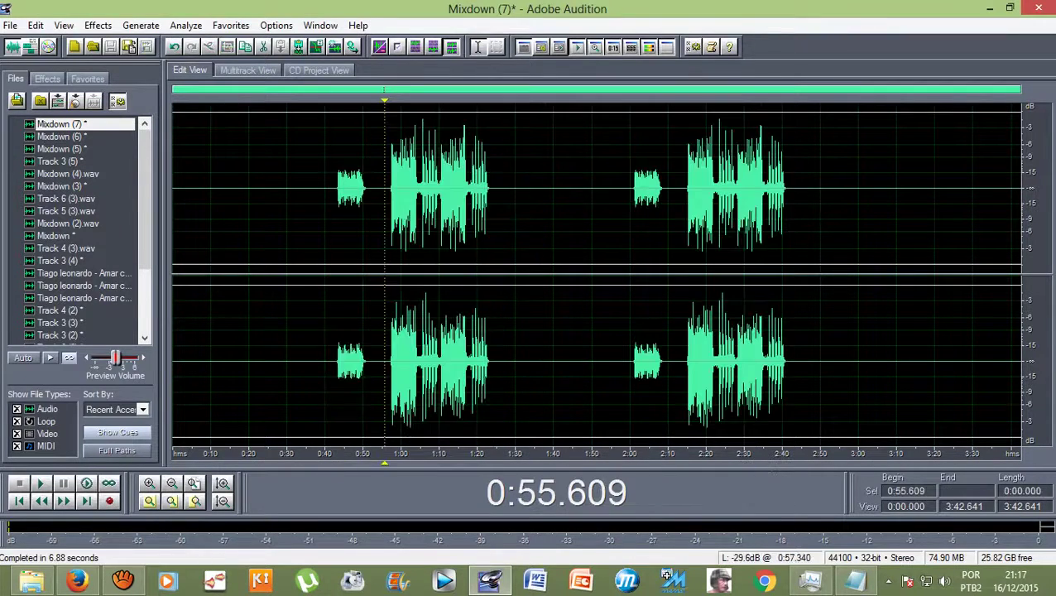
{"action": "left_click", "coordinate": [390, 188]}
{"action": "left_click", "coordinate": [390, 187]}
{"action": "left_click", "coordinate": [248, 70]}
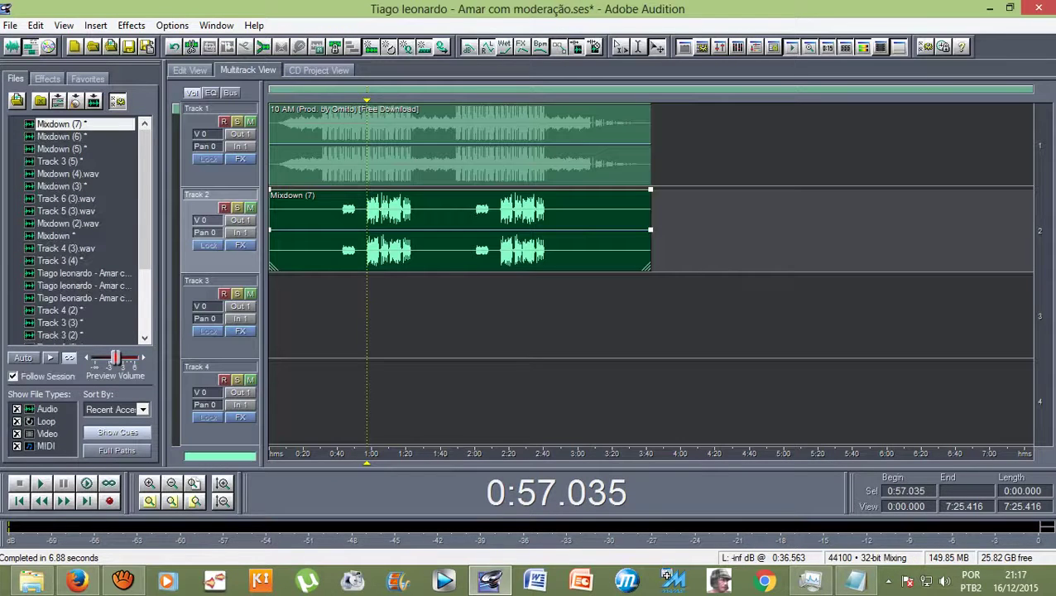
{"action": "key", "text": "space"}
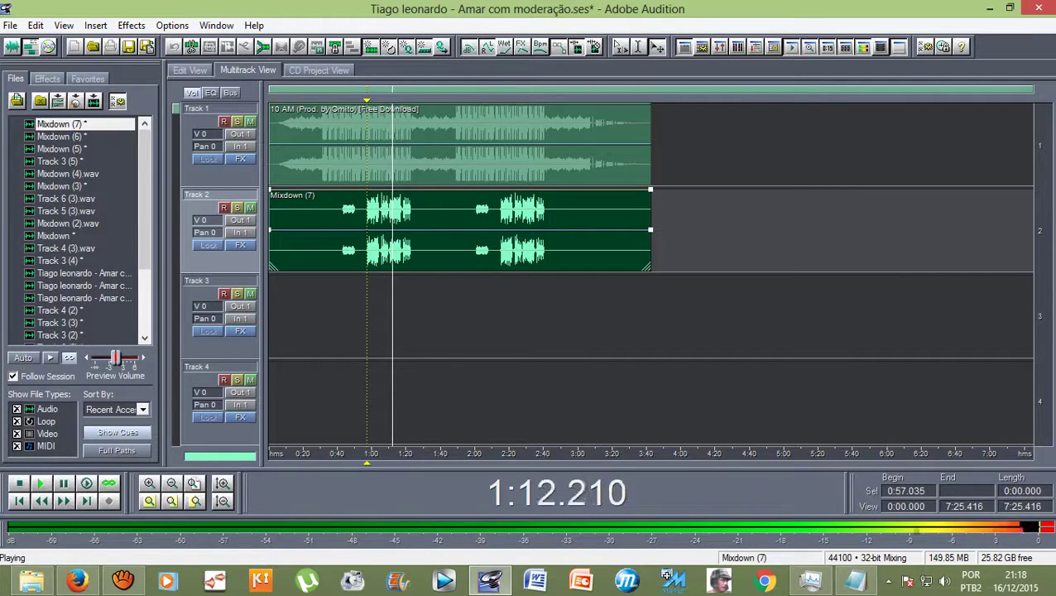
{"action": "key", "text": "space"}
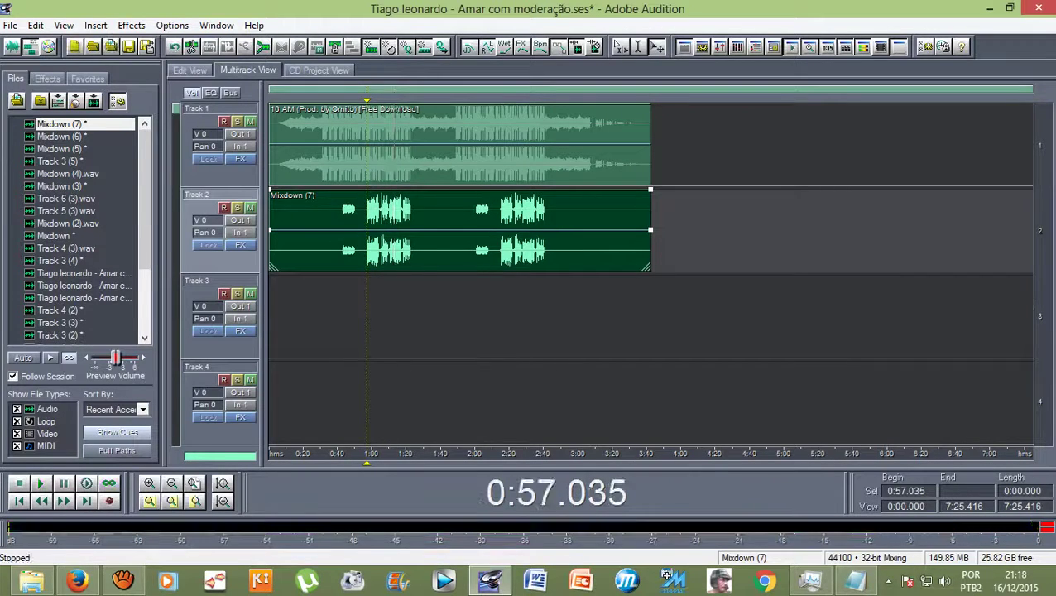
Start exporting the session as an audio mixdown and browse to the artist's folder inside folder 1 on the SAMSUNG drive
{"action": "key", "text": "alt"}
{"action": "left_click", "coordinate": [10, 24]}
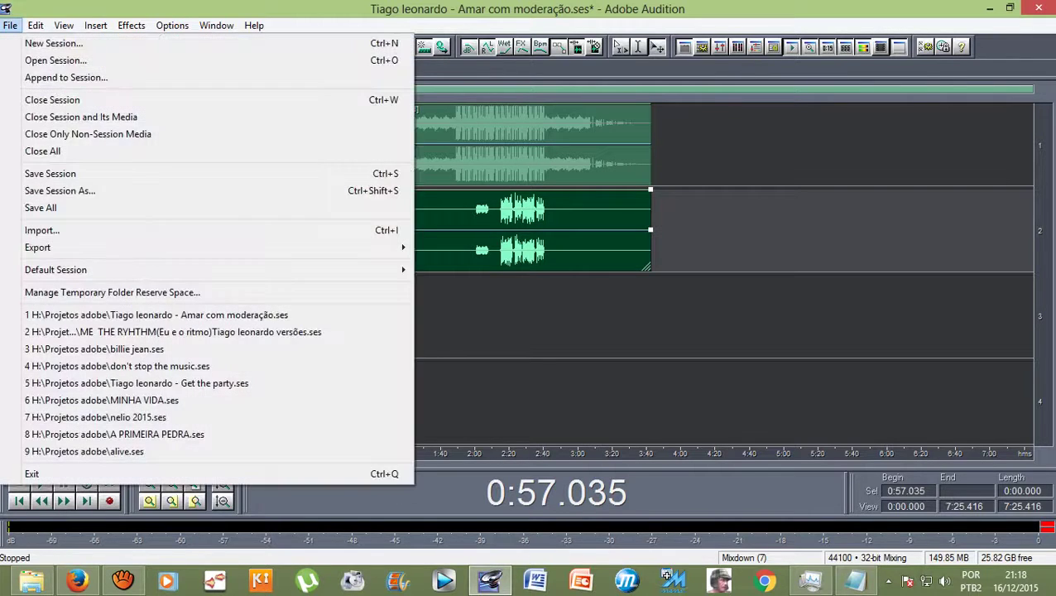
{"action": "mouse_move", "coordinate": [207, 246]}
{"action": "left_click", "coordinate": [453, 246]}
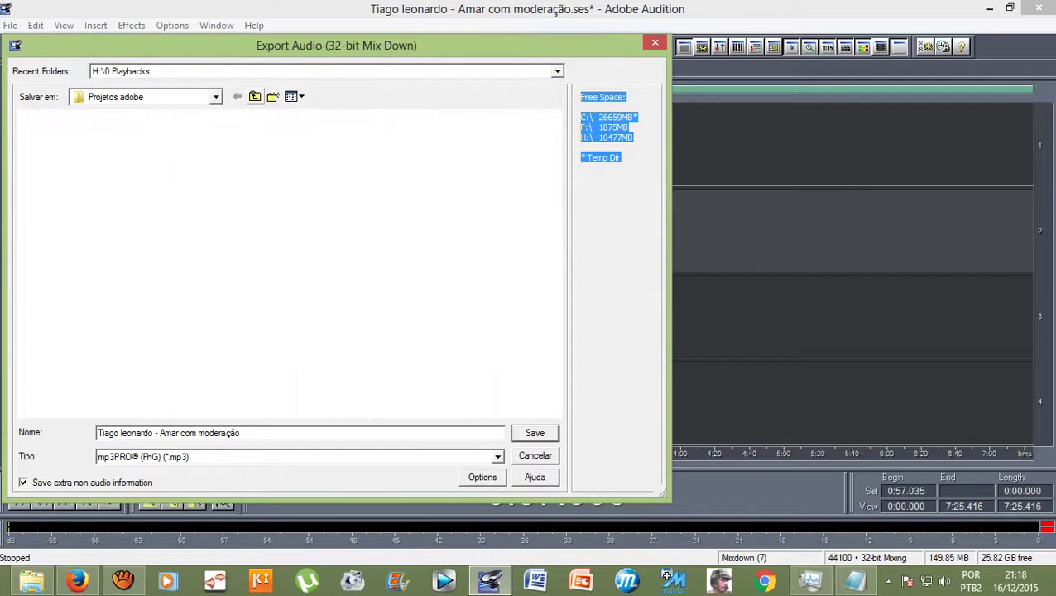
{"action": "left_click", "coordinate": [254, 97]}
{"action": "double_click", "coordinate": [278, 149]}
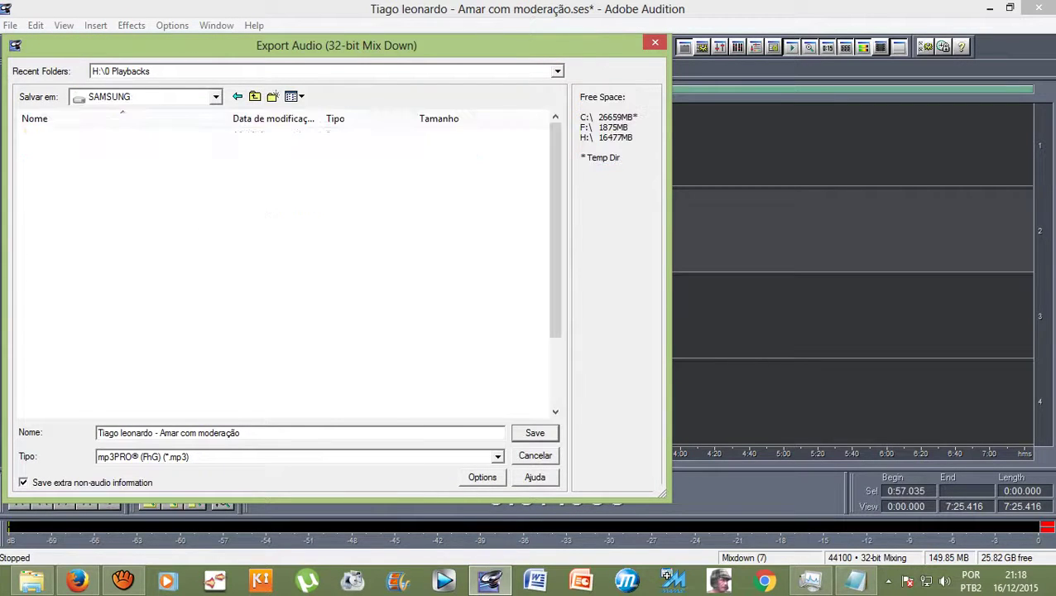
{"action": "double_click", "coordinate": [278, 150]}
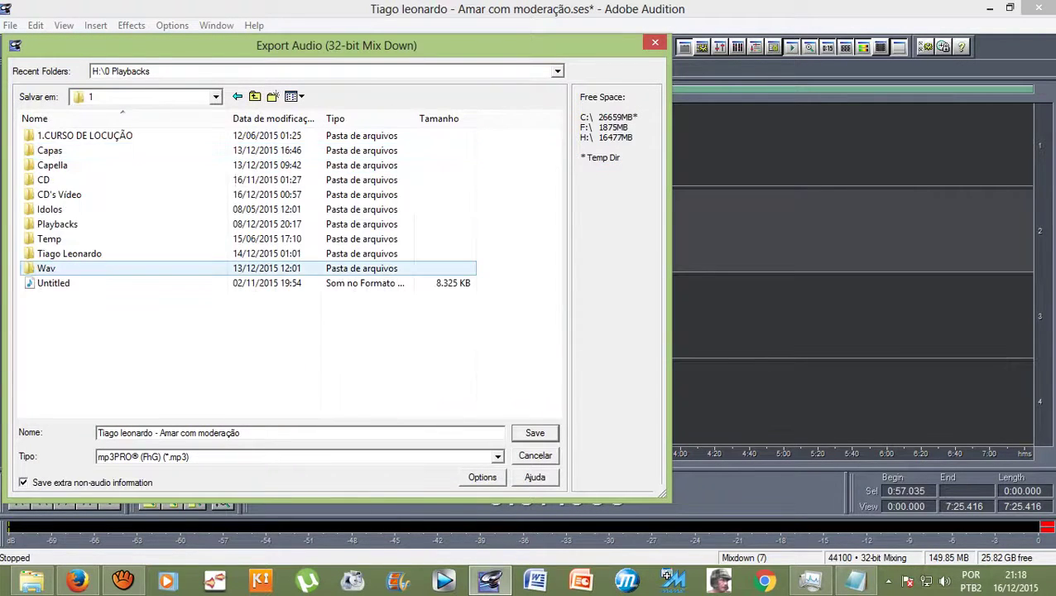
{"action": "left_click", "coordinate": [69, 253]}
{"action": "key", "text": "Return"}
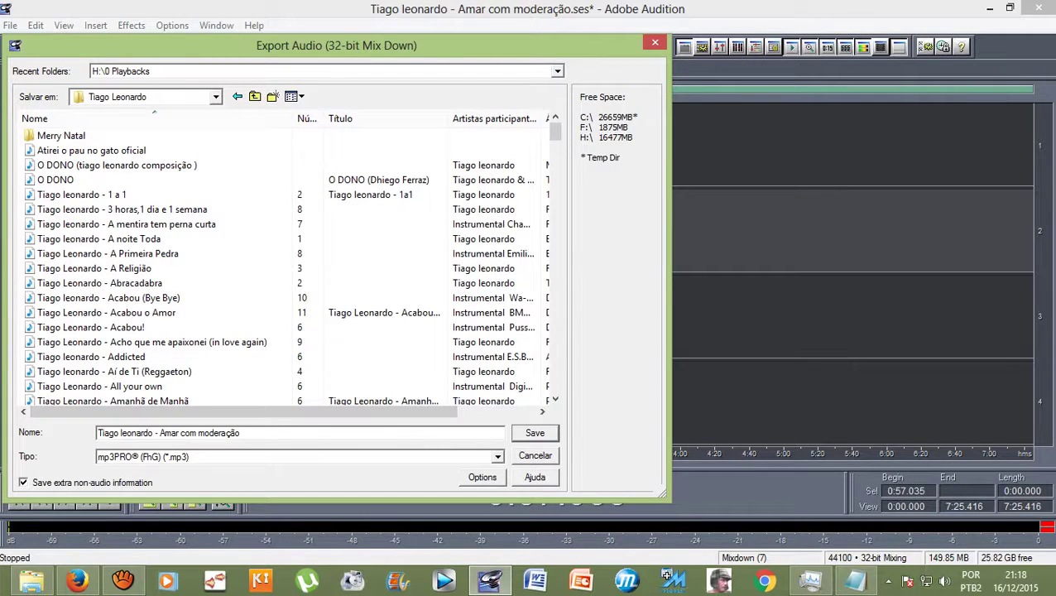
Change the song title in the export file name to "Ame com moderação playback" after the artist's name, keeping the mp3PRO (FhG) format
{"action": "left_click_drag", "start_coordinate": [241, 433], "coordinate": [97, 433]}
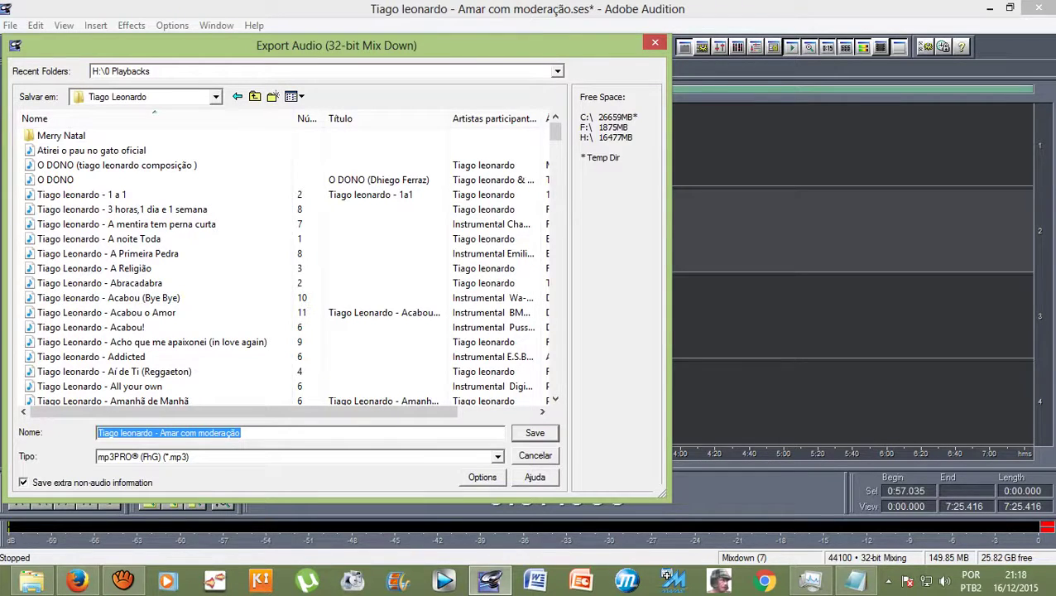
{"action": "left_click", "coordinate": [177, 432]}
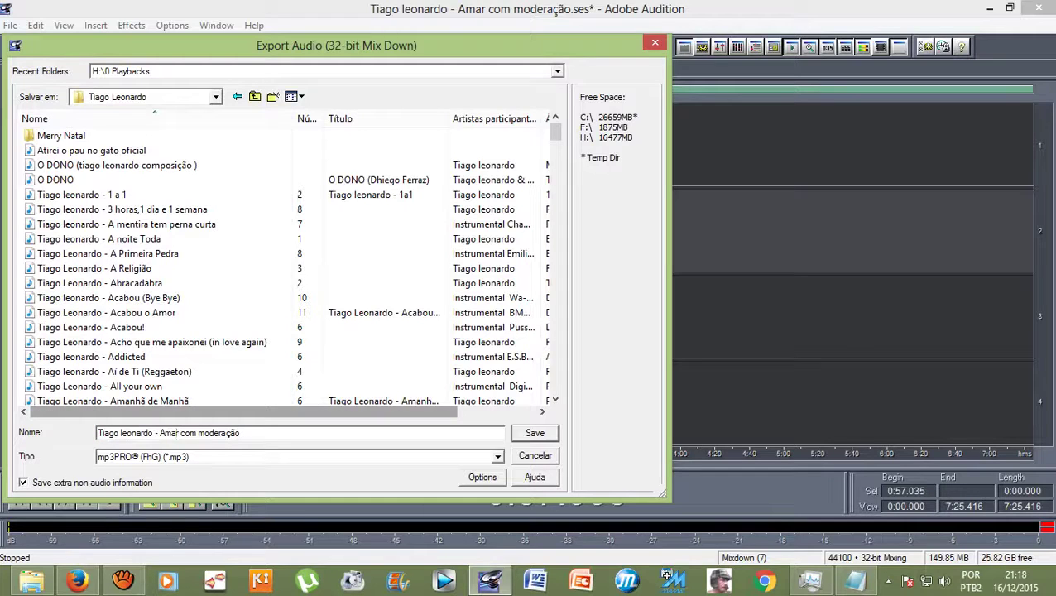
{"action": "key", "text": "BackSpace"}
{"action": "key", "text": "BackSpace"}
{"action": "type", "text": "e"}
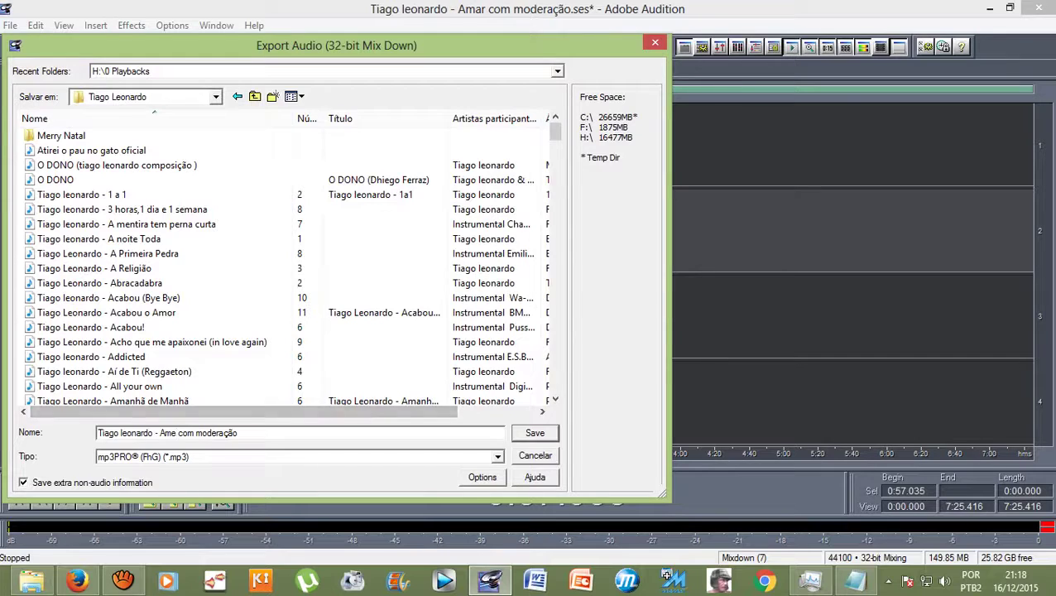
{"action": "left_click", "coordinate": [498, 456]}
{"action": "left_click", "coordinate": [143, 392]}
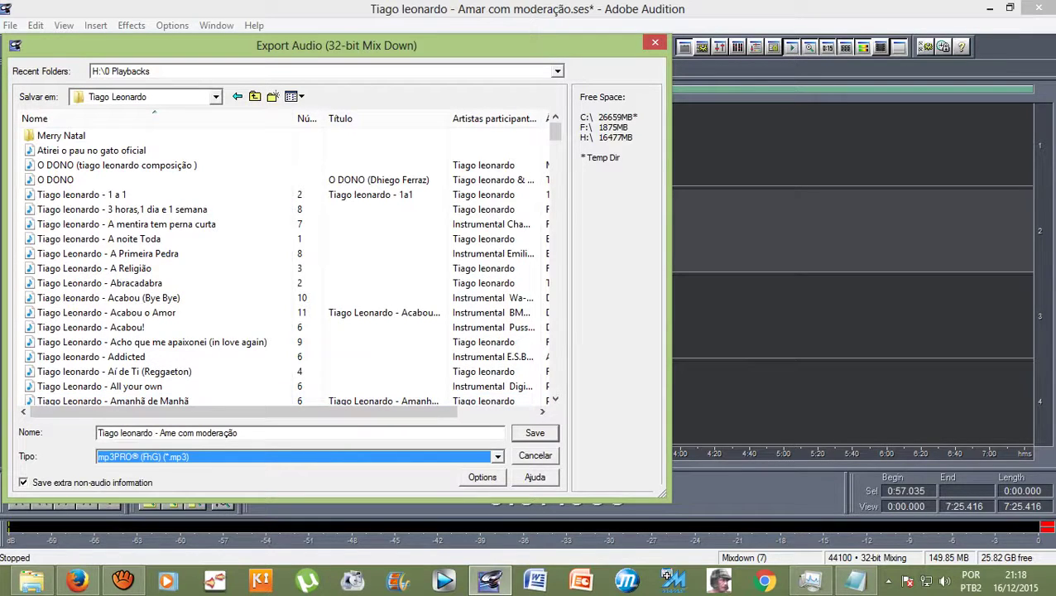
{"action": "left_click", "coordinate": [498, 456]}
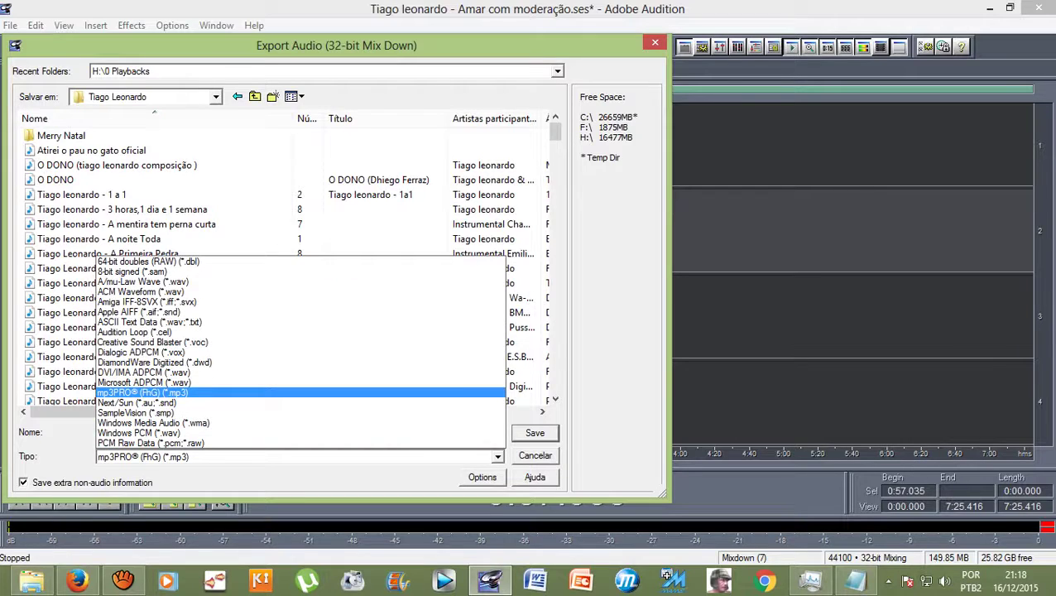
{"action": "key", "text": "Return"}
{"action": "left_click", "coordinate": [238, 432]}
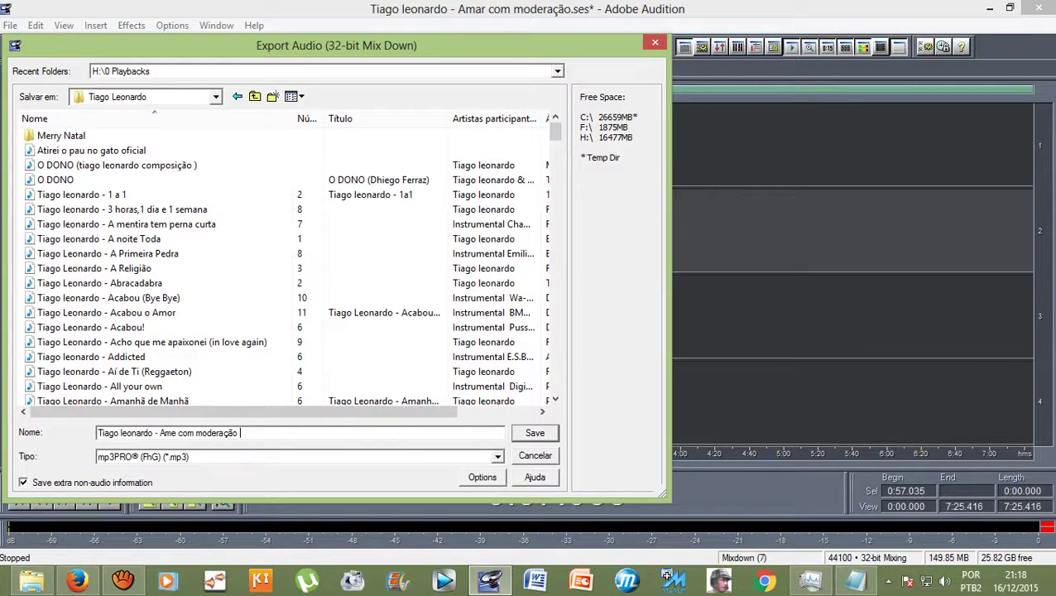
{"action": "type", "text": "playback"}
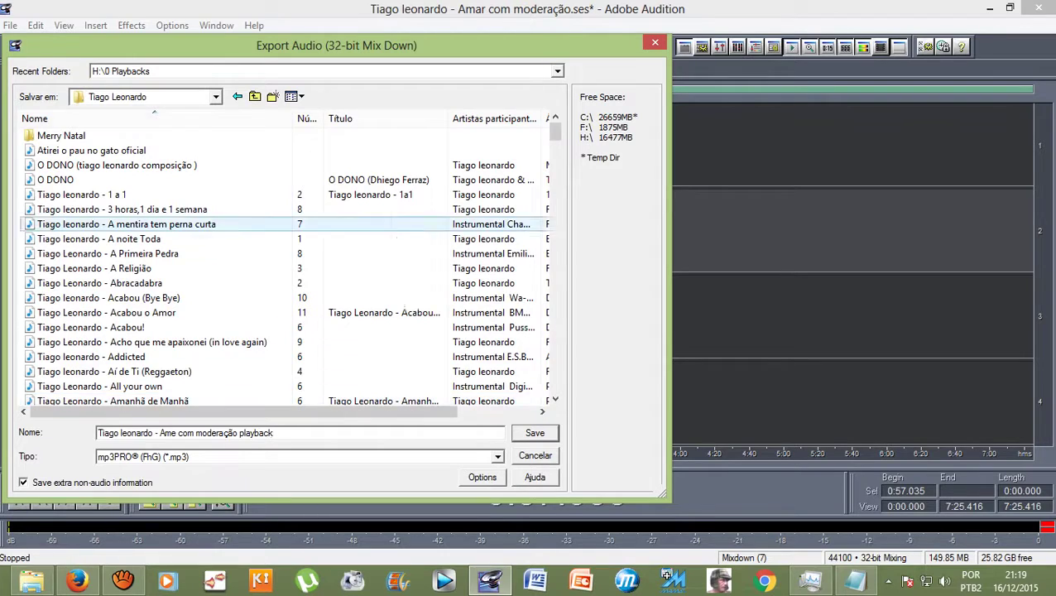
Choose the Playbacks folder inside folder 1 as the destination and save the playback export there
{"action": "left_click", "coordinate": [255, 97]}
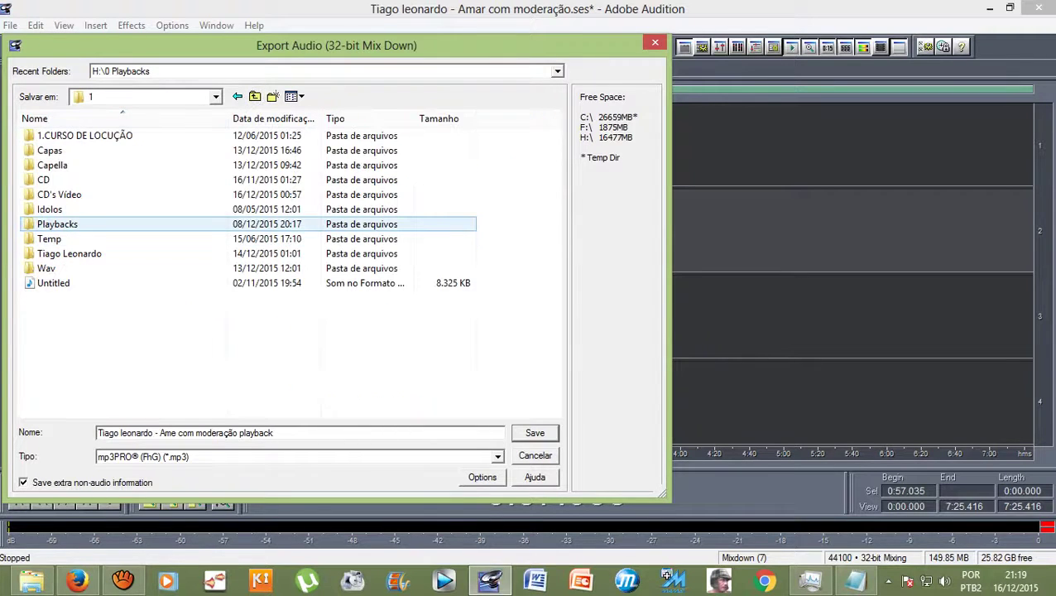
{"action": "left_click", "coordinate": [57, 224]}
{"action": "double_click", "coordinate": [57, 223]}
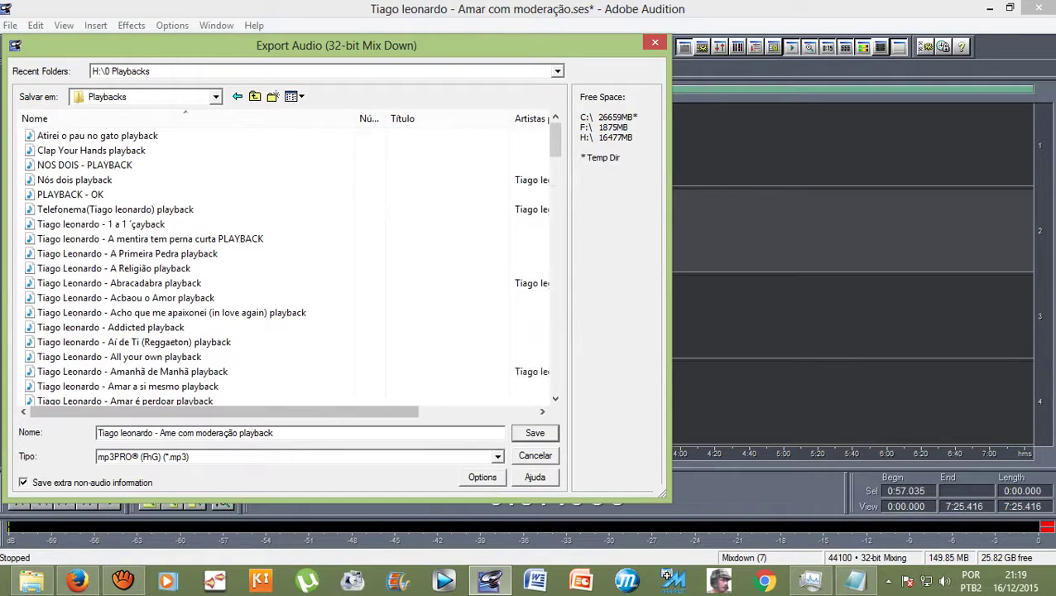
{"action": "key", "text": "Return"}
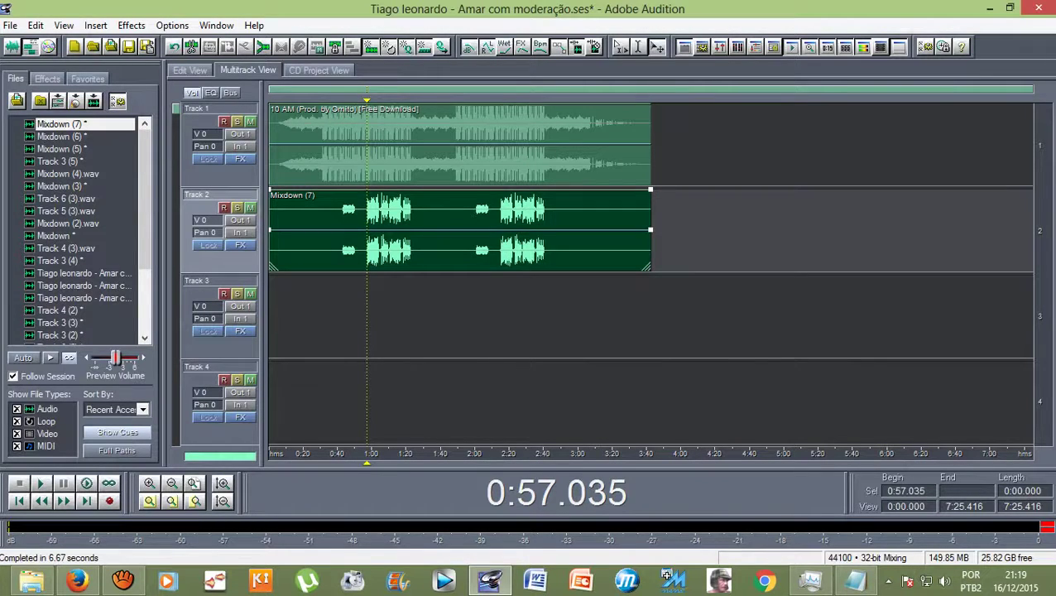
Replace the Mixdown (7) clip on Track 2 with Mixdown (5) at the session start, and set the playback start to 0:31.201
{"action": "key", "text": "Delete"}
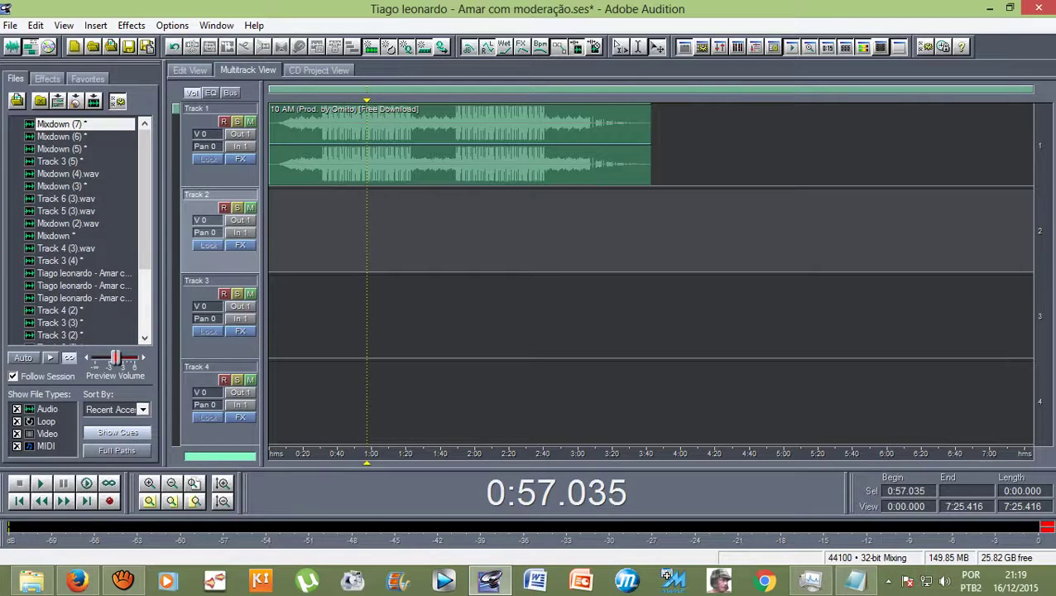
{"action": "left_click", "coordinate": [46, 135]}
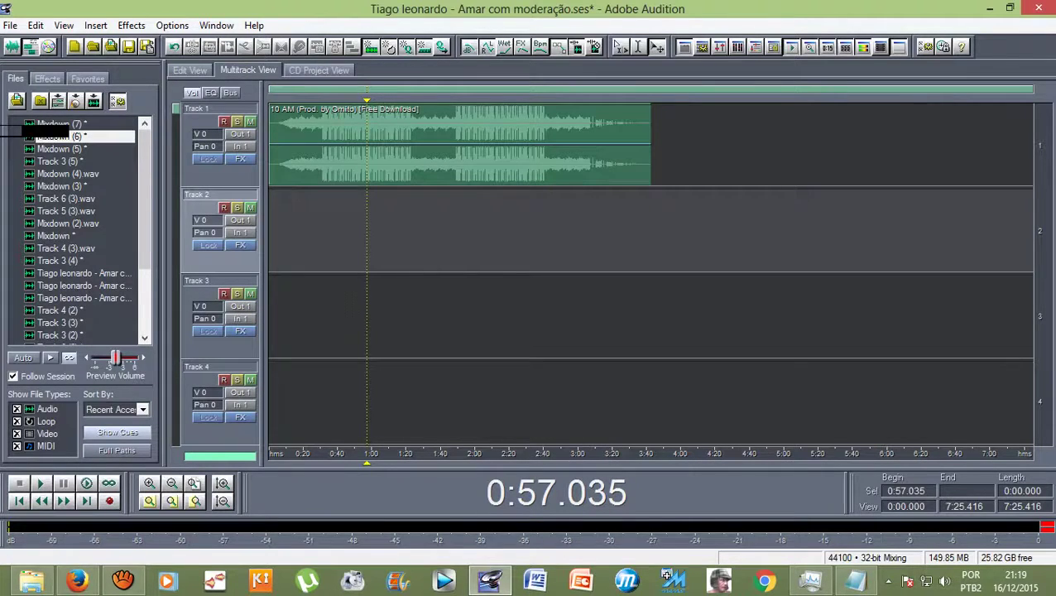
{"action": "left_click", "coordinate": [45, 148]}
{"action": "left_click_drag", "start_coordinate": [45, 149], "coordinate": [322, 232]}
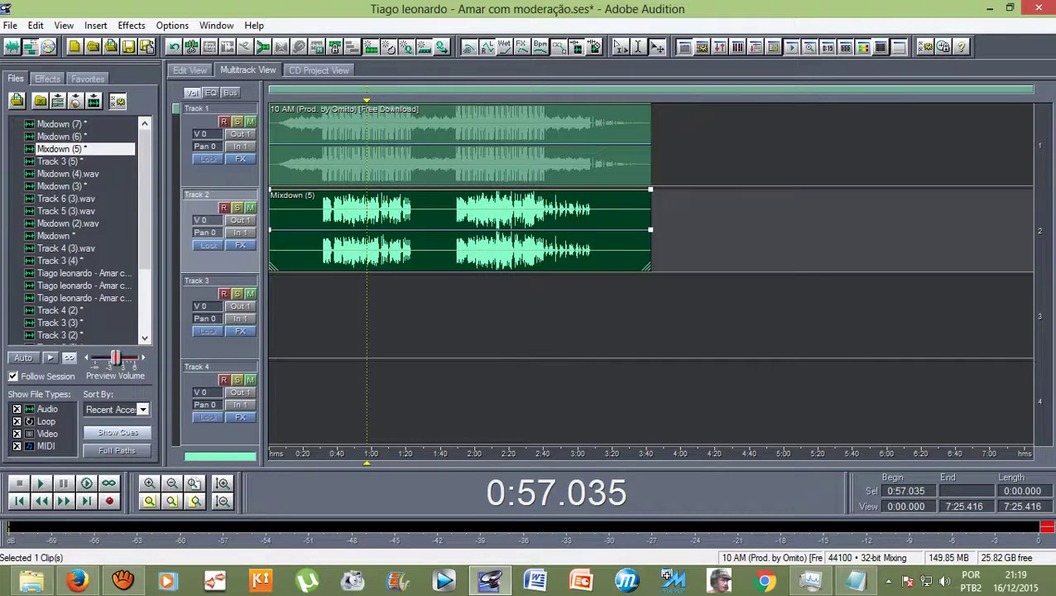
{"action": "left_click_drag", "start_coordinate": [366, 100], "coordinate": [323, 100]}
Apply Auto-Tune Evo in C# Minor to Mixdown (5) from 0:31.369 to 3:10.000, and return to the multitrack session with playback starting at 0:30.000
{"action": "double_click", "coordinate": [387, 235]}
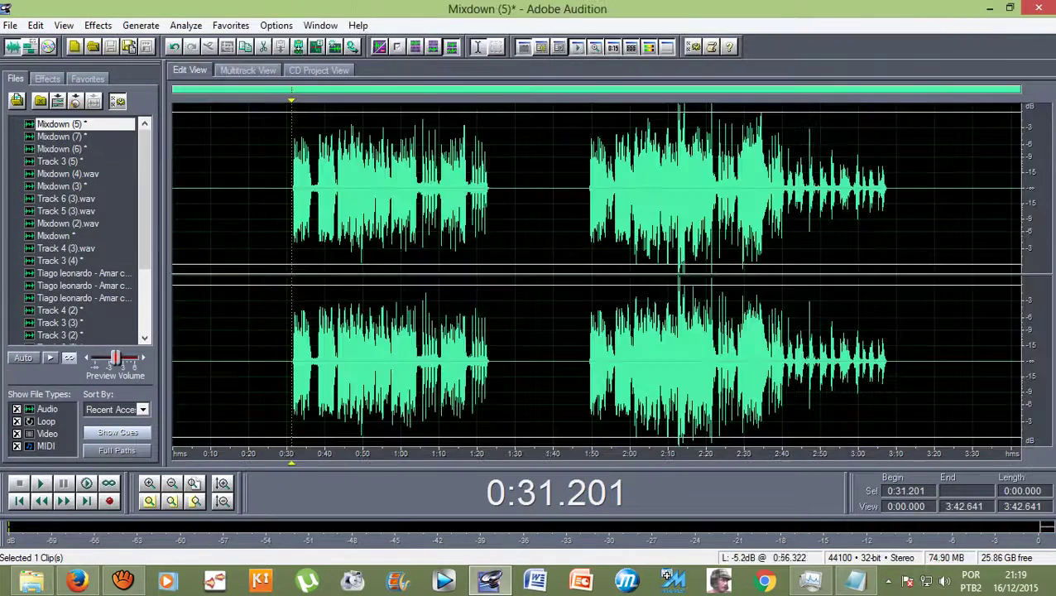
{"action": "left_click_drag", "start_coordinate": [895, 190], "coordinate": [291, 190]}
{"action": "left_click", "coordinate": [98, 25]}
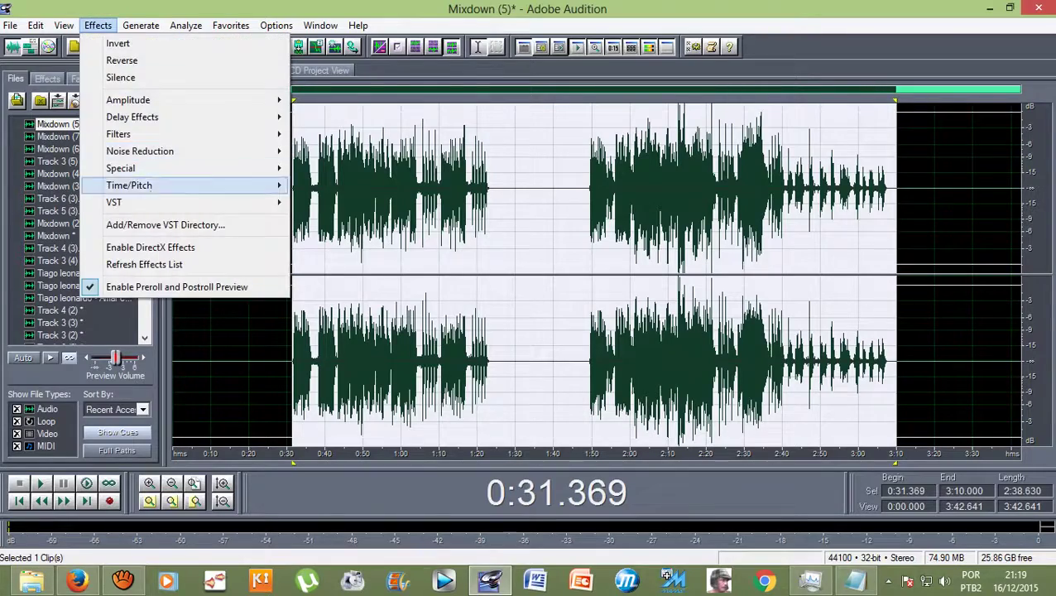
{"action": "mouse_move", "coordinate": [124, 201]}
{"action": "left_click", "coordinate": [348, 203]}
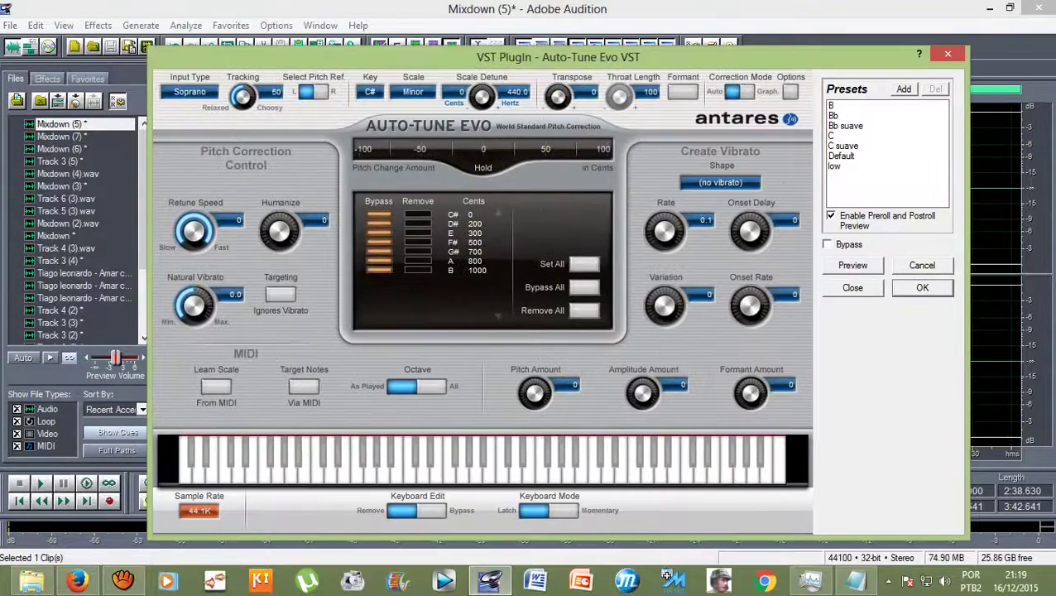
{"action": "left_click", "coordinate": [922, 288]}
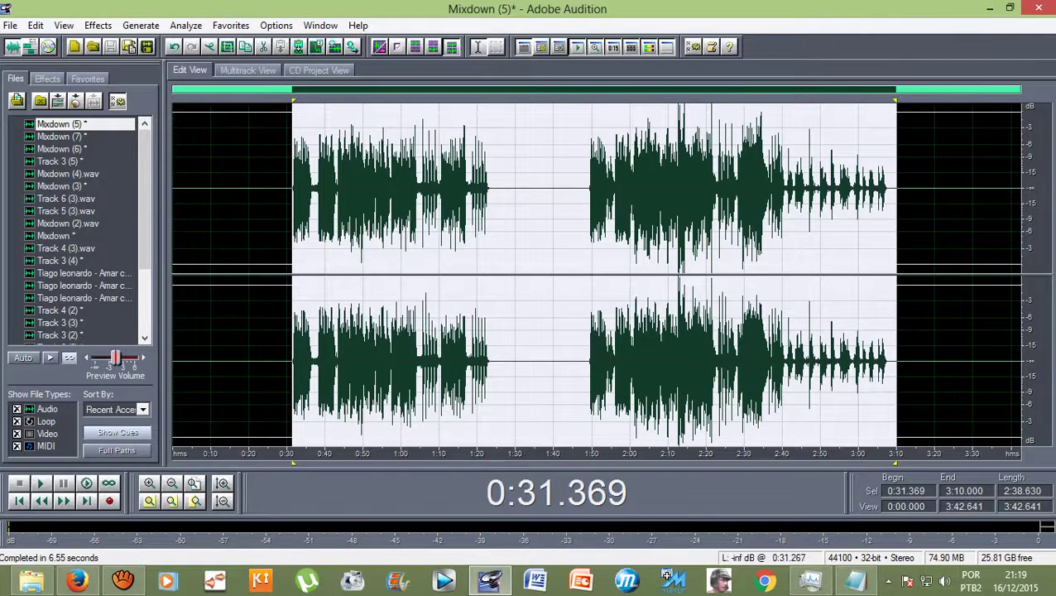
{"action": "left_click", "coordinate": [288, 173]}
{"action": "key", "text": "F12"}
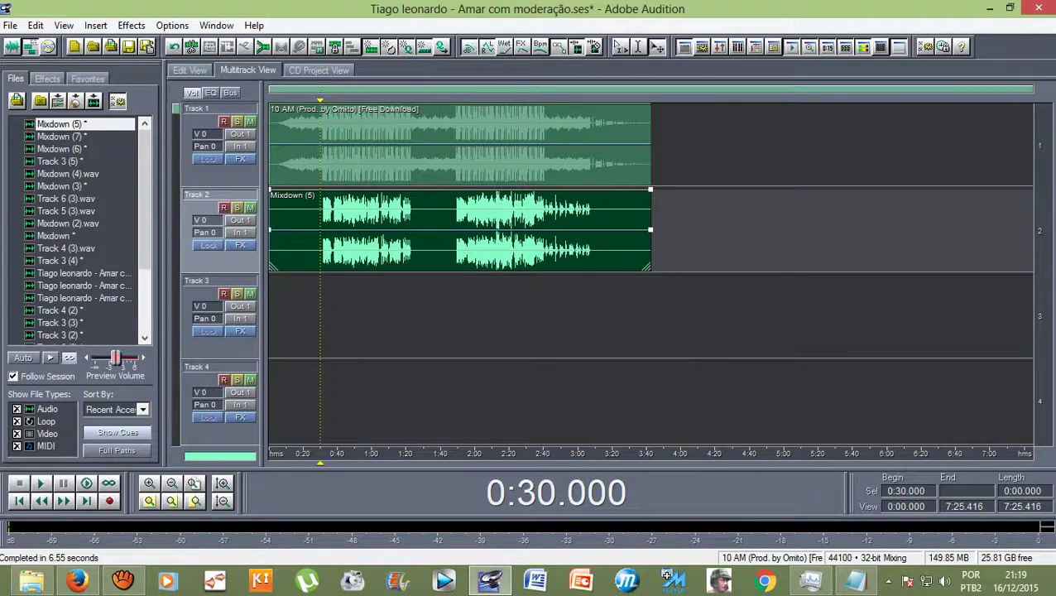
Listen to the mix from 0:30.000, and apply Auto-Tune Evo in C Minor to Mixdown (5) from 0:31.369 to 3:10.000
{"action": "key", "text": "space"}
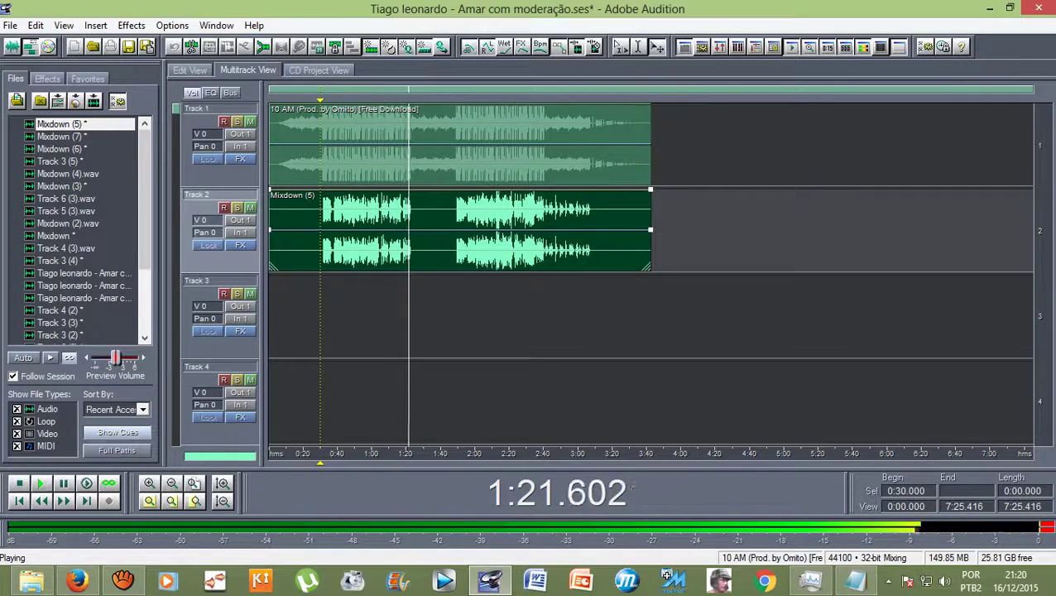
{"action": "key", "text": "space"}
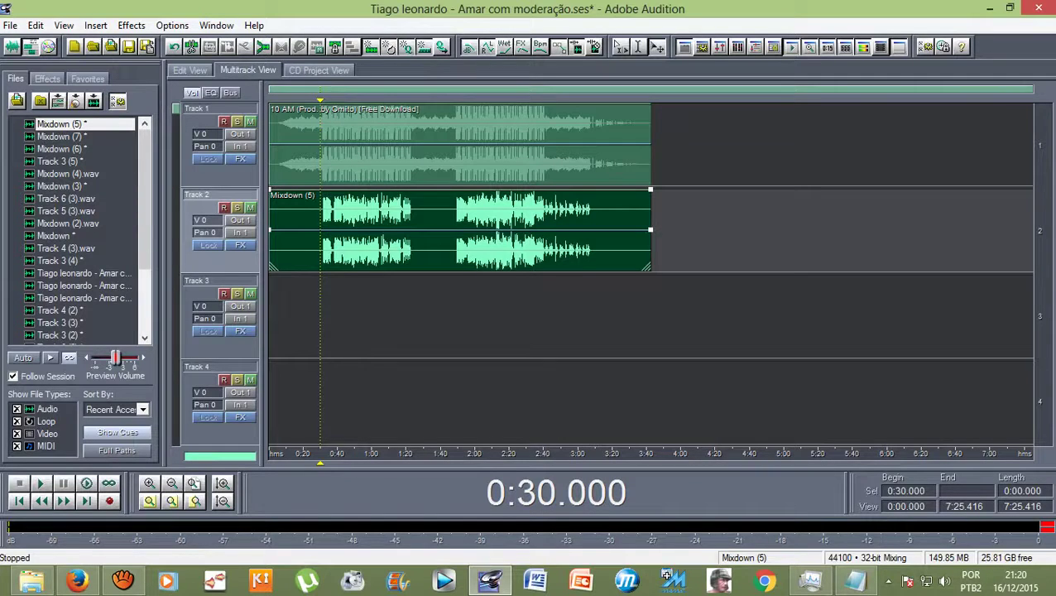
{"action": "double_click", "coordinate": [371, 238]}
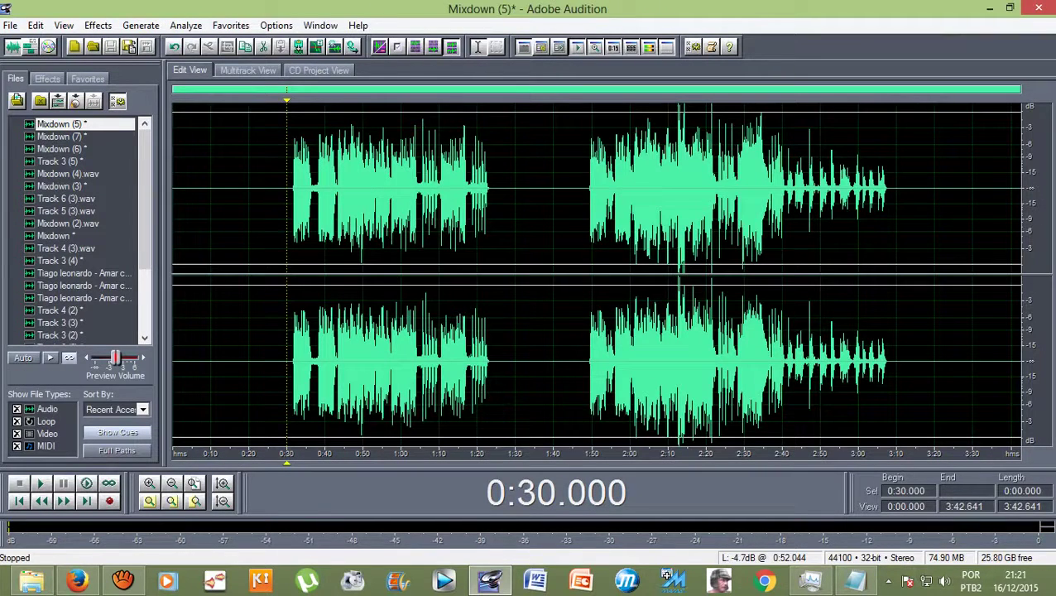
{"action": "left_click_drag", "start_coordinate": [292, 242], "coordinate": [896, 241]}
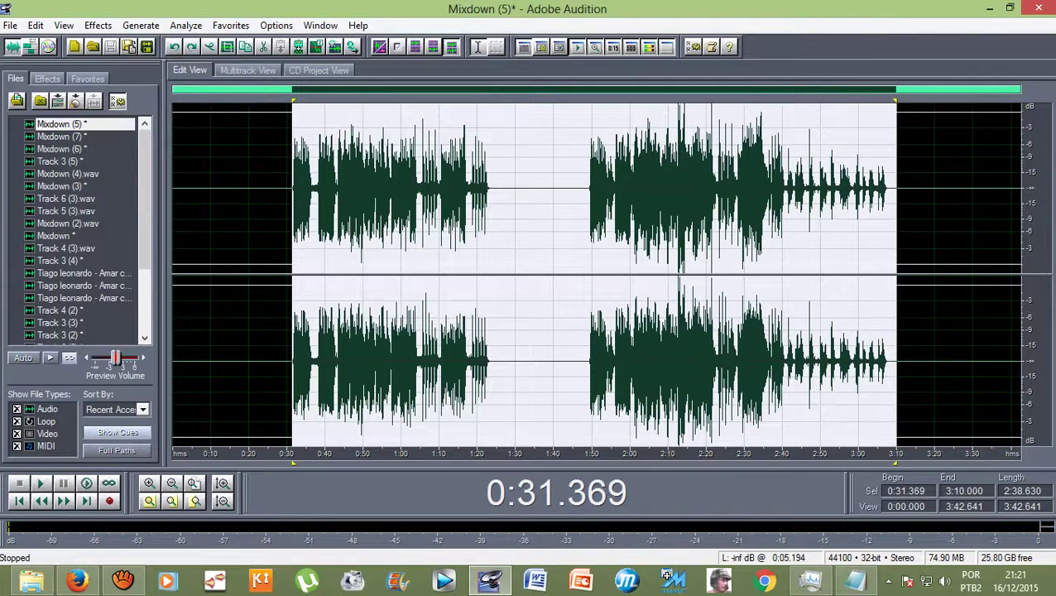
{"action": "left_click", "coordinate": [98, 25]}
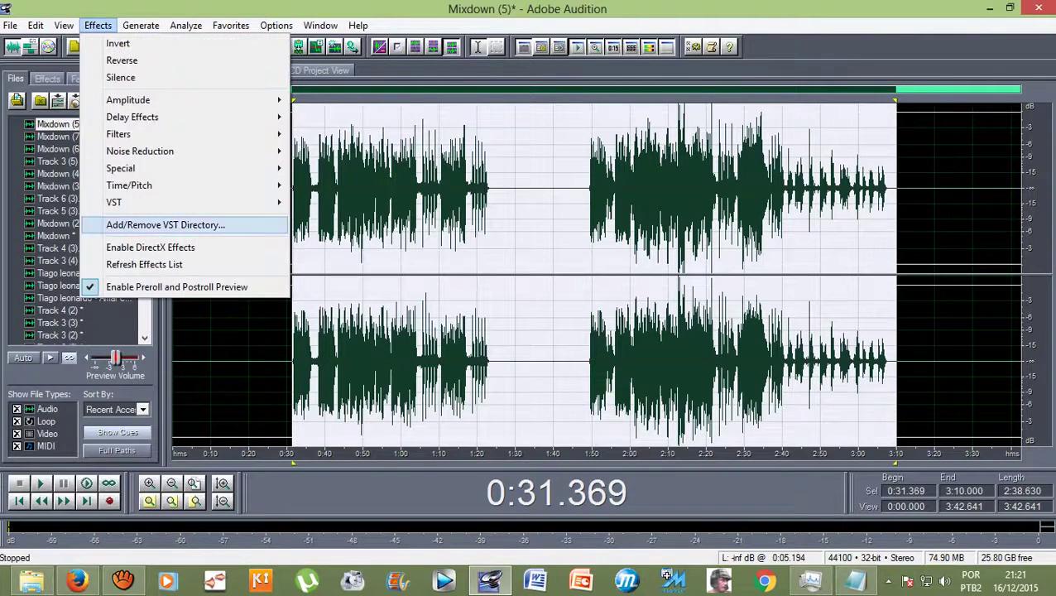
{"action": "mouse_move", "coordinate": [165, 201]}
{"action": "left_click", "coordinate": [355, 202]}
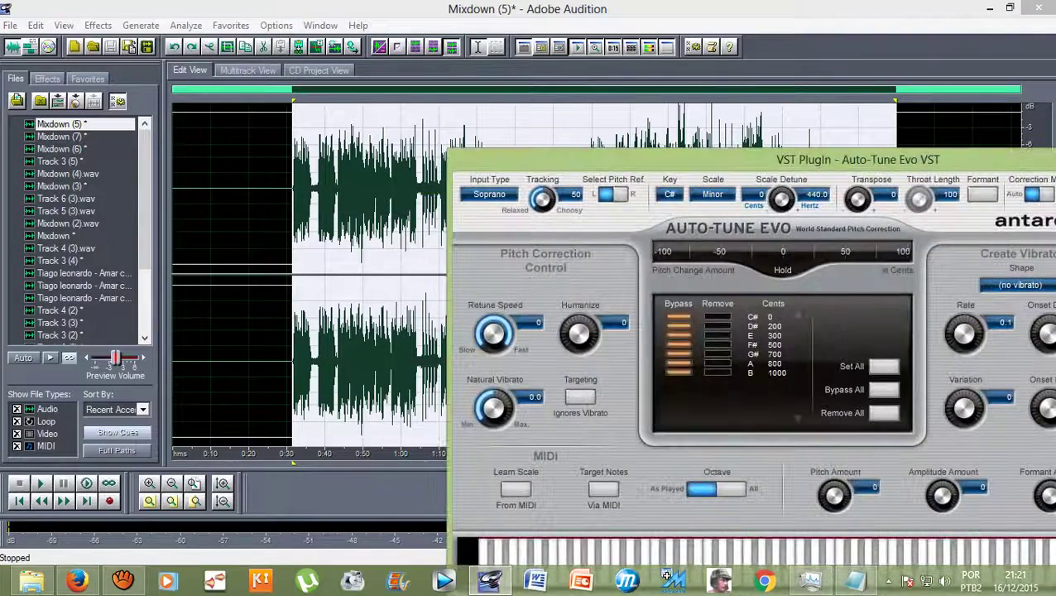
{"action": "left_click", "coordinate": [670, 193]}
{"action": "left_click", "coordinate": [687, 212]}
{"action": "left_click_drag", "start_coordinate": [687, 159], "coordinate": [406, 88]}
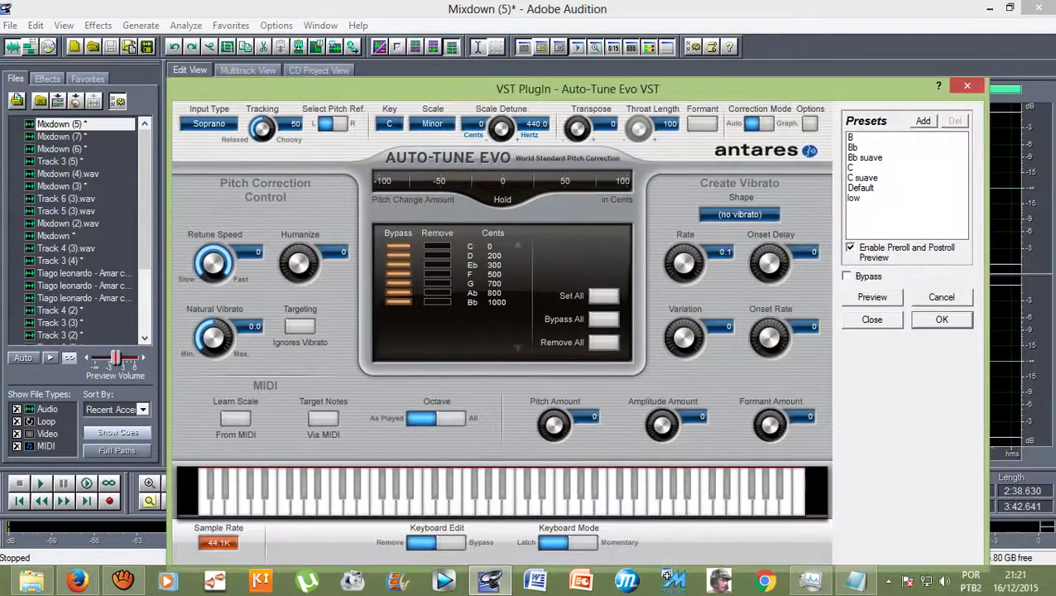
{"action": "key", "text": "Return"}
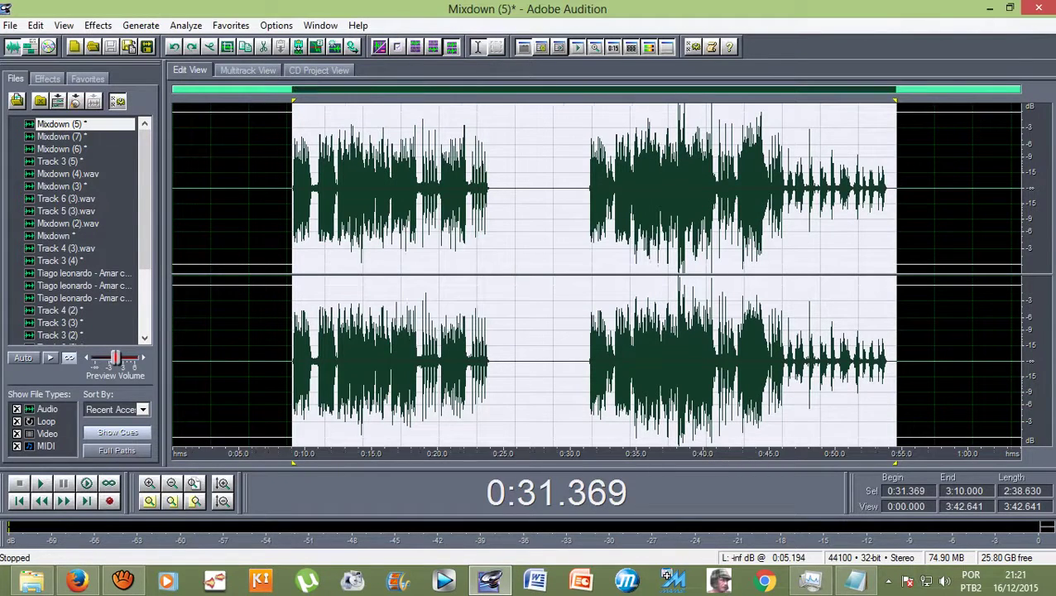
Return to the multitrack session with playback starting at 0:30.000 and listen to the retuned vocal against the backing track
{"action": "left_click", "coordinate": [286, 188]}
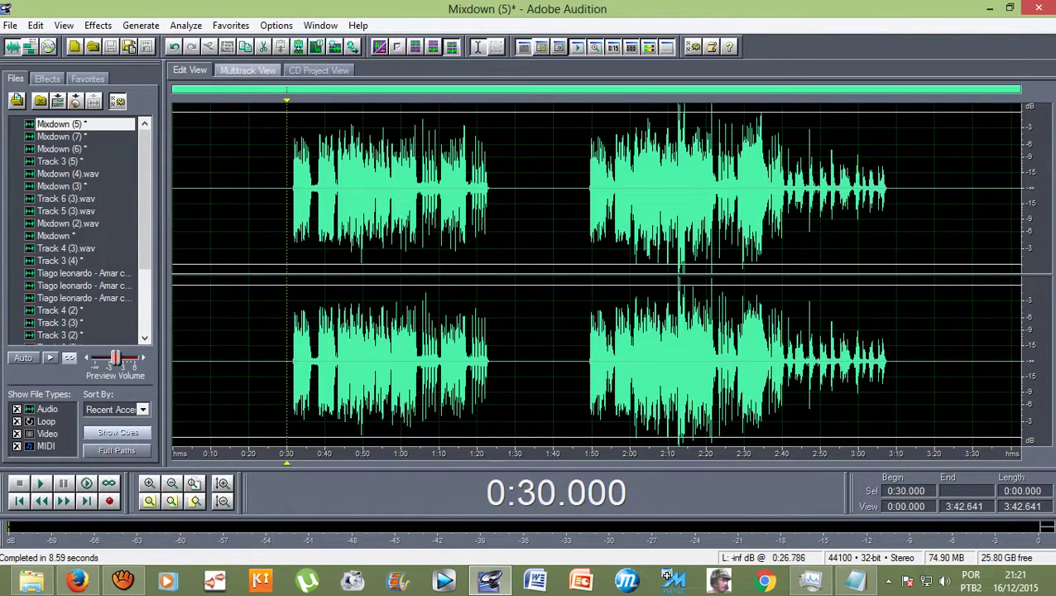
{"action": "left_click", "coordinate": [247, 71]}
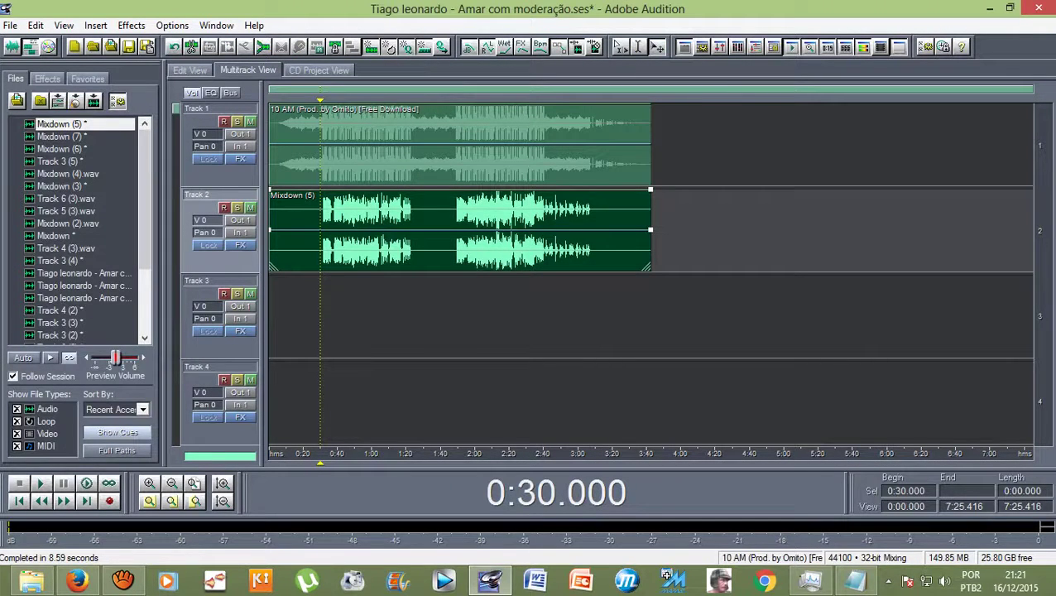
{"action": "key", "text": "space"}
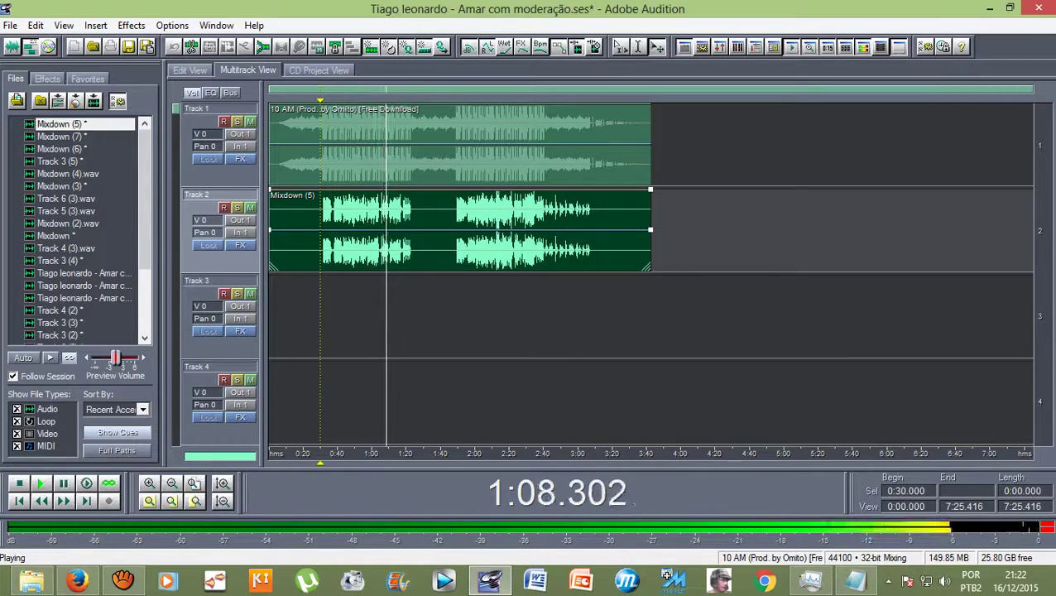
{"action": "key", "text": "space"}
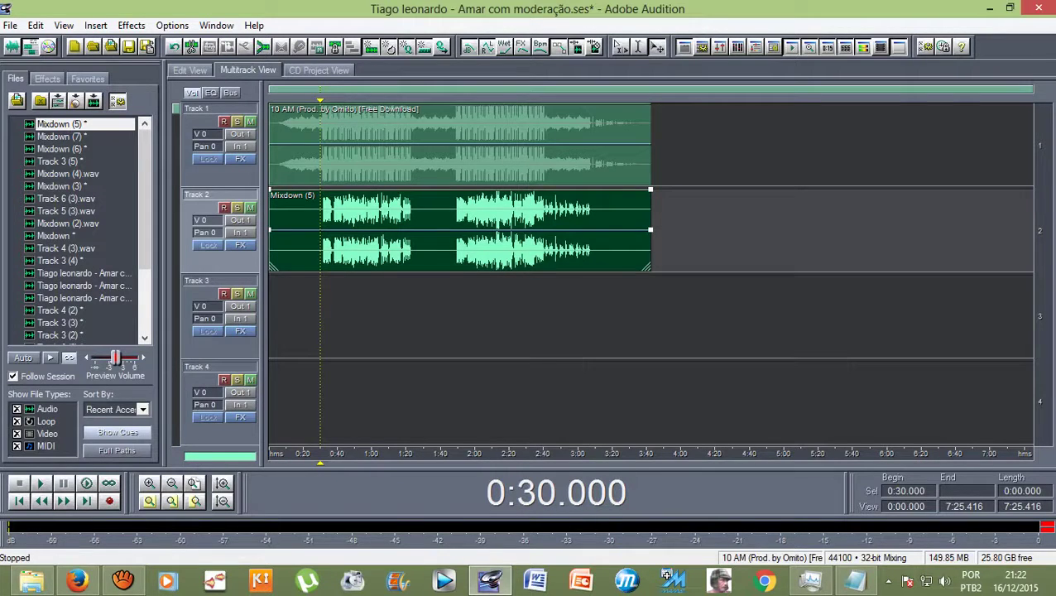
Open Mixdown (5) for waveform editing near 0:51.550 and audition the vocal from 0:55.627
{"action": "left_click_drag", "start_coordinate": [320, 100], "coordinate": [357, 100]}
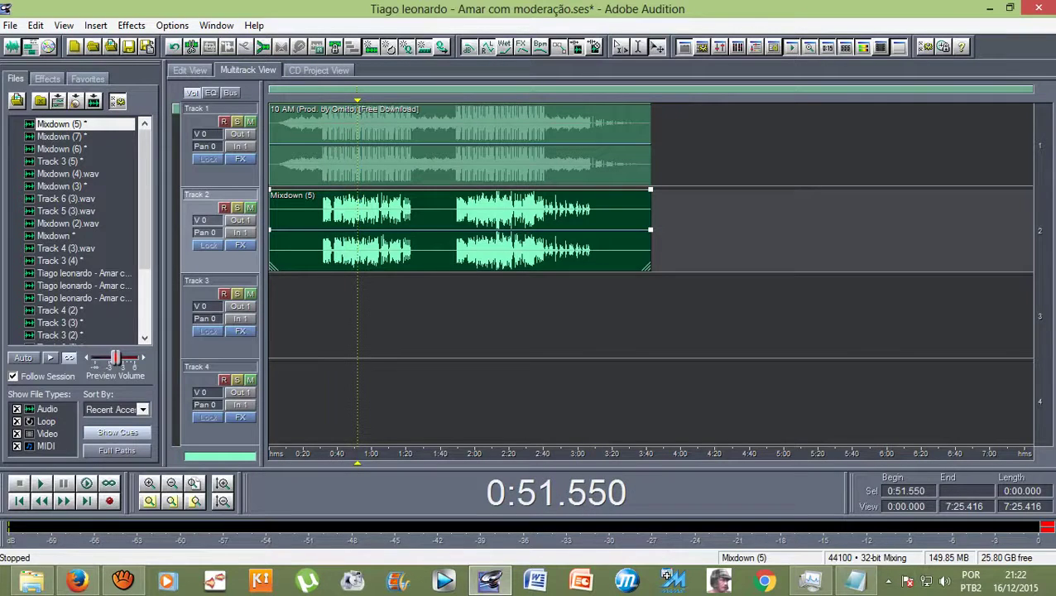
{"action": "double_click", "coordinate": [357, 221]}
{"action": "scroll", "coordinate": [376, 236], "scroll_direction": "up", "scroll_amount": 5}
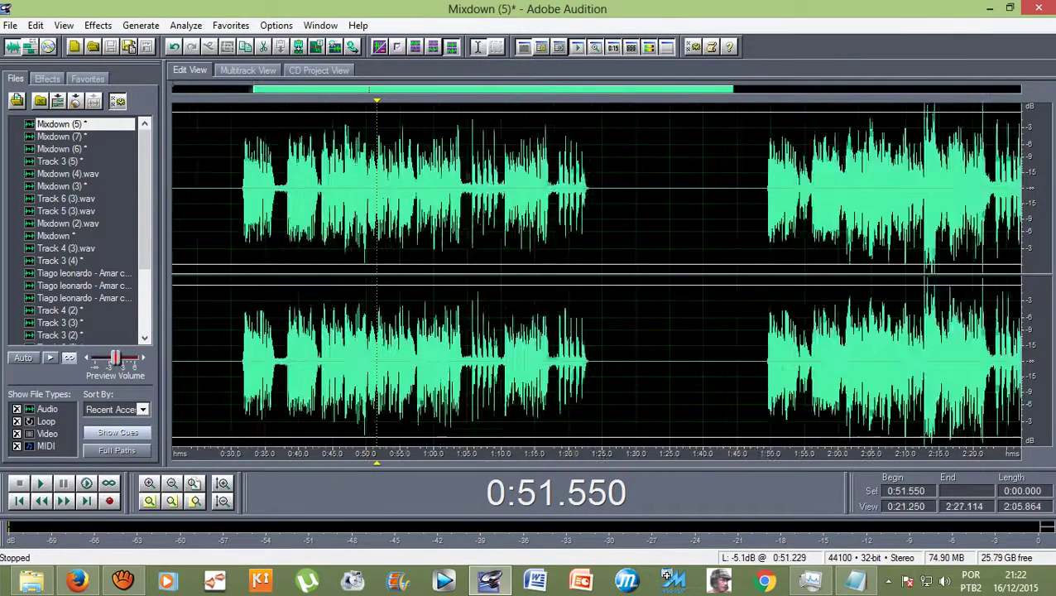
{"action": "left_click", "coordinate": [460, 220]}
{"action": "key", "text": "space"}
{"action": "scroll", "coordinate": [460, 218], "scroll_direction": "up", "scroll_amount": 4}
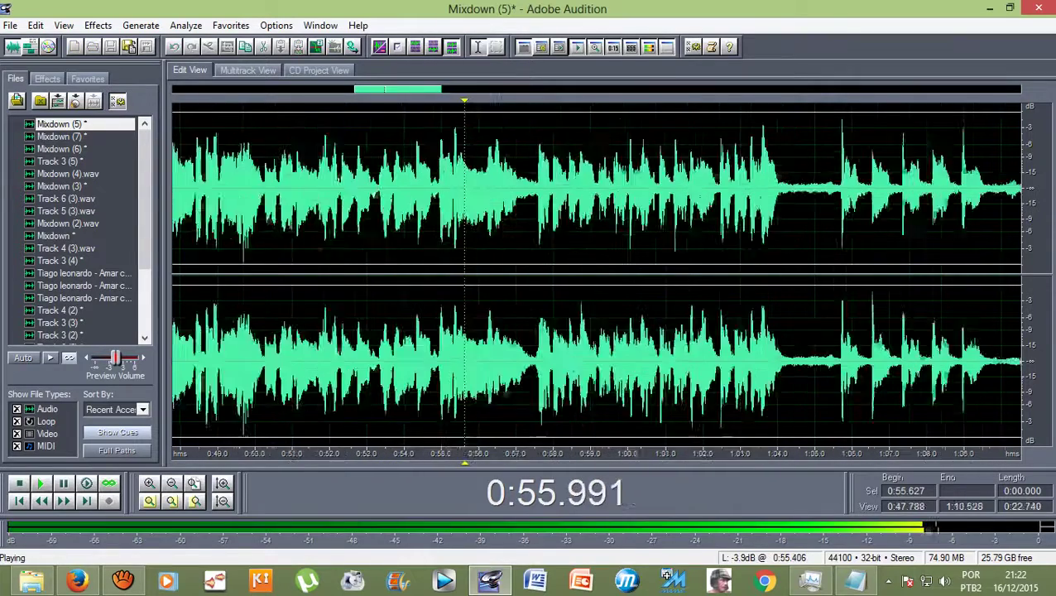
{"action": "key", "text": "space"}
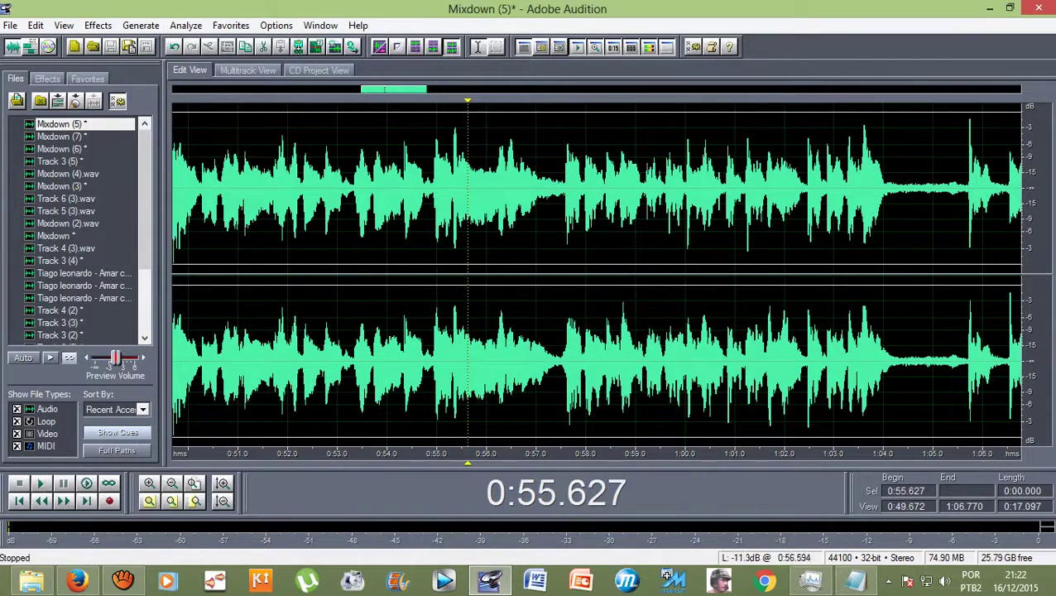
Select the fading end of the vocal phrase in Mixdown (5) from 0:56.562 to 0:57.588
{"action": "left_click_drag", "start_coordinate": [517, 190], "coordinate": [564, 190]}
{"action": "scroll", "coordinate": [559, 191], "scroll_direction": "up", "scroll_amount": 3}
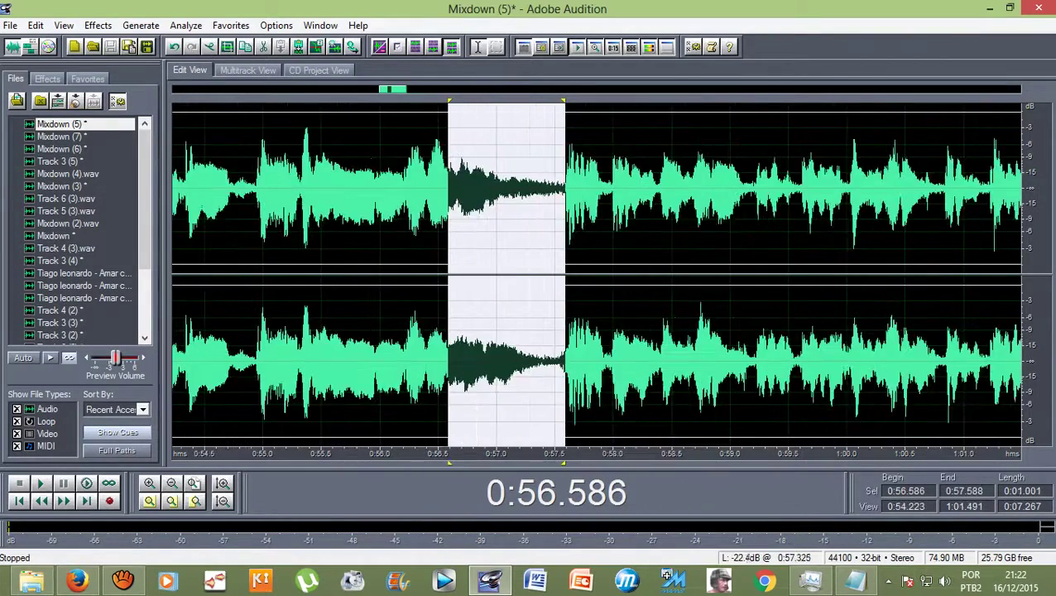
{"action": "left_click_drag", "start_coordinate": [383, 191], "coordinate": [378, 190]}
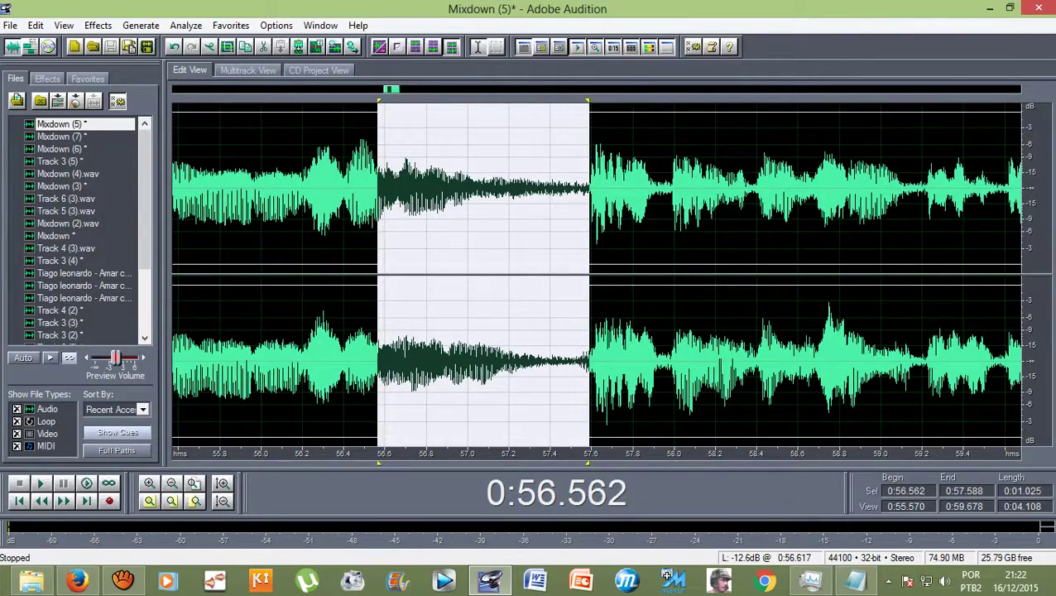
{"action": "scroll", "coordinate": [384, 190], "scroll_direction": "down", "scroll_amount": 6}
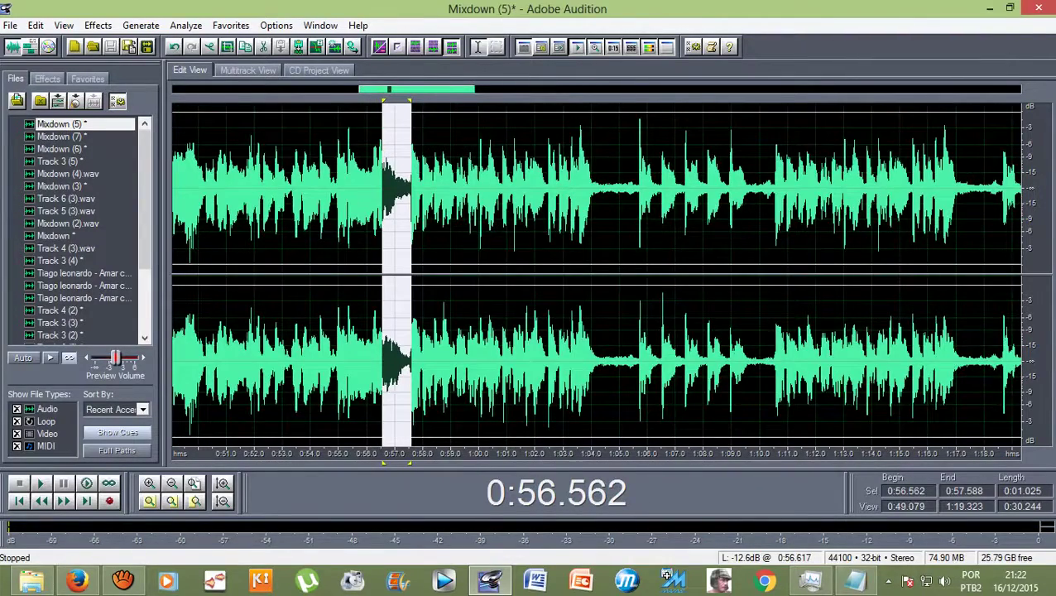
{"action": "scroll", "coordinate": [361, 190], "scroll_direction": "up", "scroll_amount": 3}
{"action": "scroll", "coordinate": [566, 191], "scroll_direction": "down", "scroll_amount": 5}
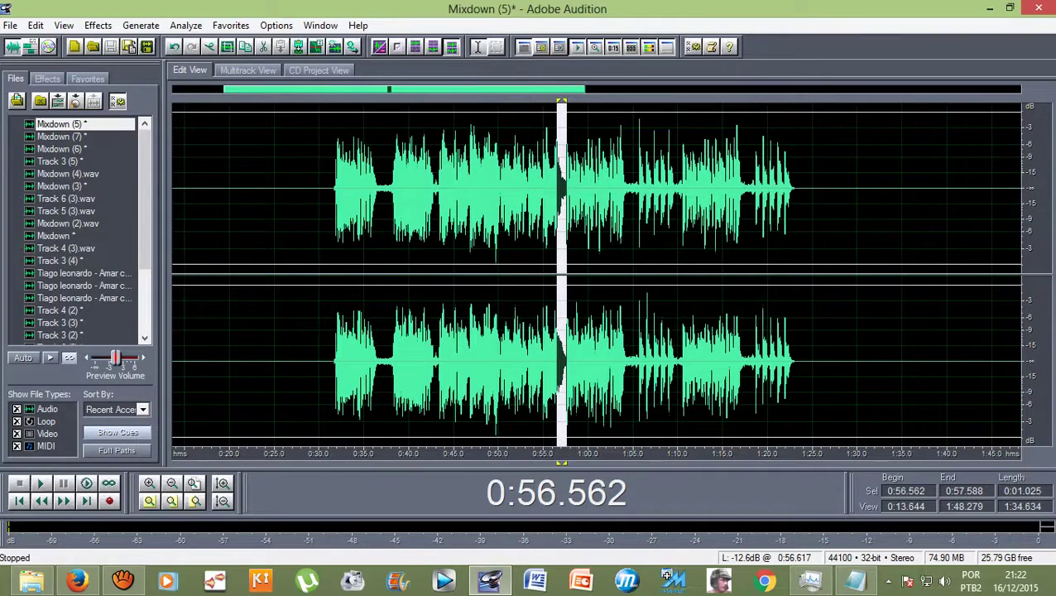
Try to raise the selected phrase ending with a constant amplification of 1.35 dB on both channels
{"action": "left_click", "coordinate": [98, 25]}
{"action": "mouse_move", "coordinate": [130, 97]}
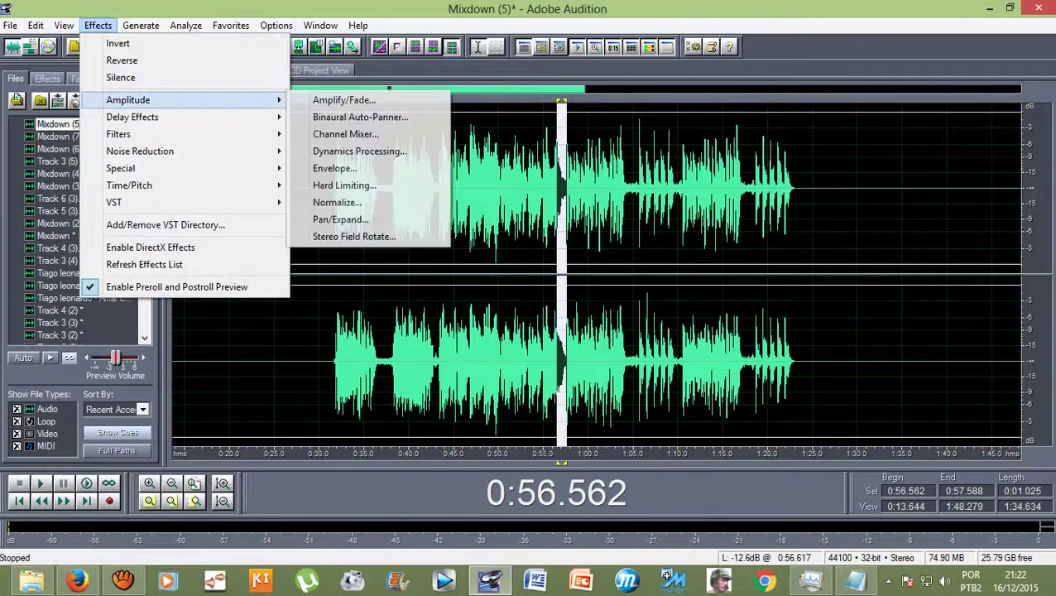
{"action": "left_click", "coordinate": [343, 99]}
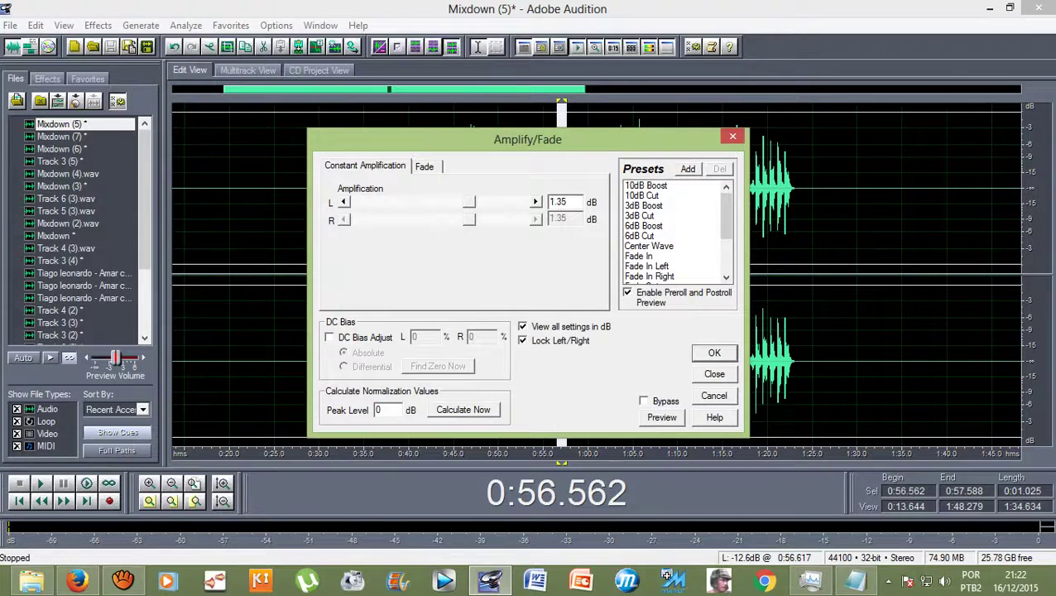
{"action": "key", "text": "Return"}
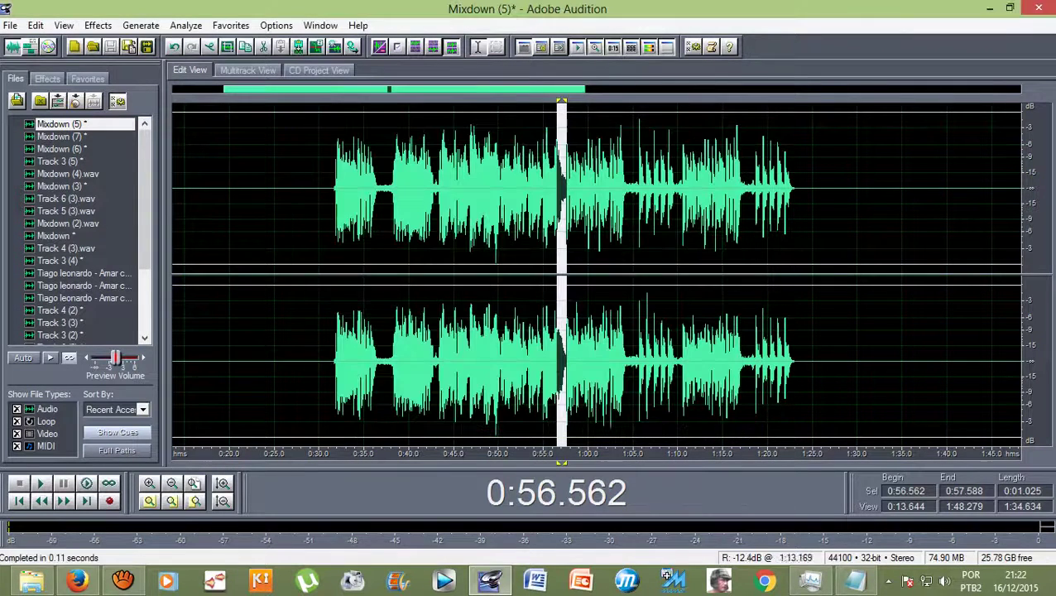
Check the amplified phrase in the multitrack session by playing it from 0:54.511 and again from 0:50.646
{"action": "left_click", "coordinate": [539, 155]}
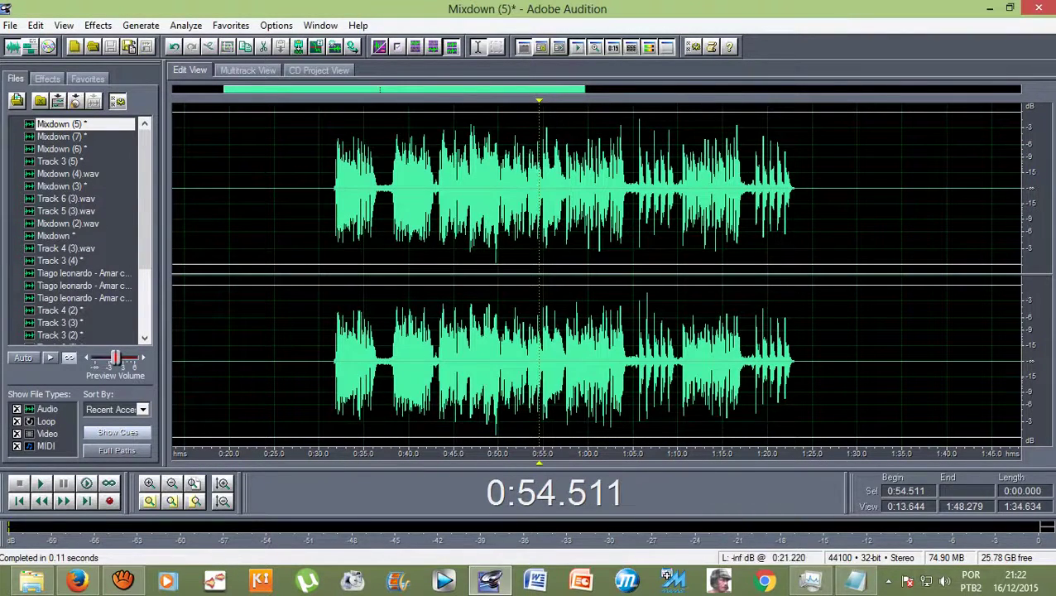
{"action": "left_click", "coordinate": [247, 69]}
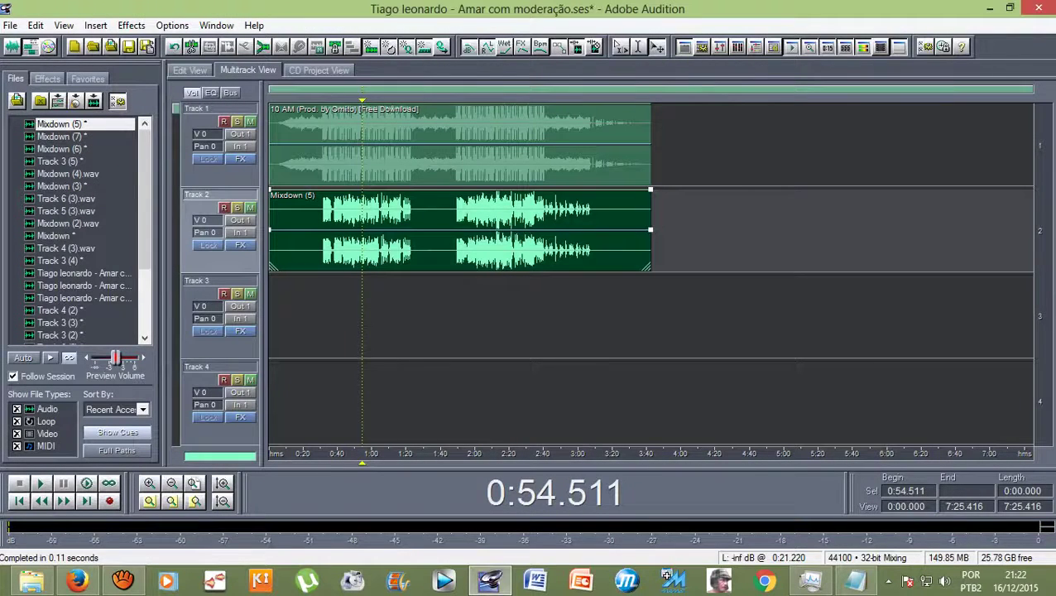
{"action": "key", "text": "space"}
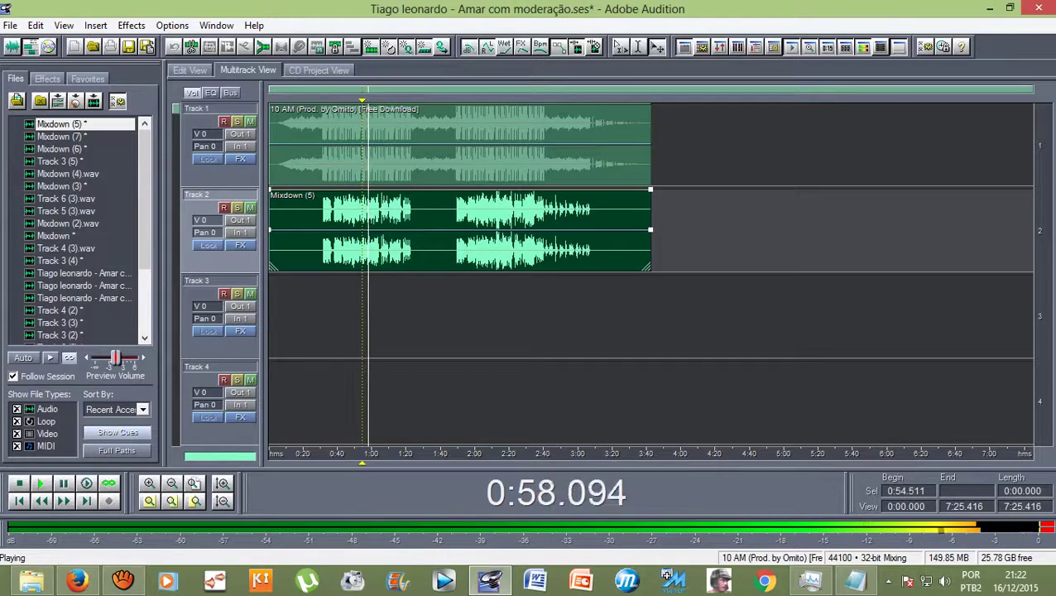
{"action": "key", "text": "space"}
{"action": "left_click", "coordinate": [356, 215]}
{"action": "key", "text": "space"}
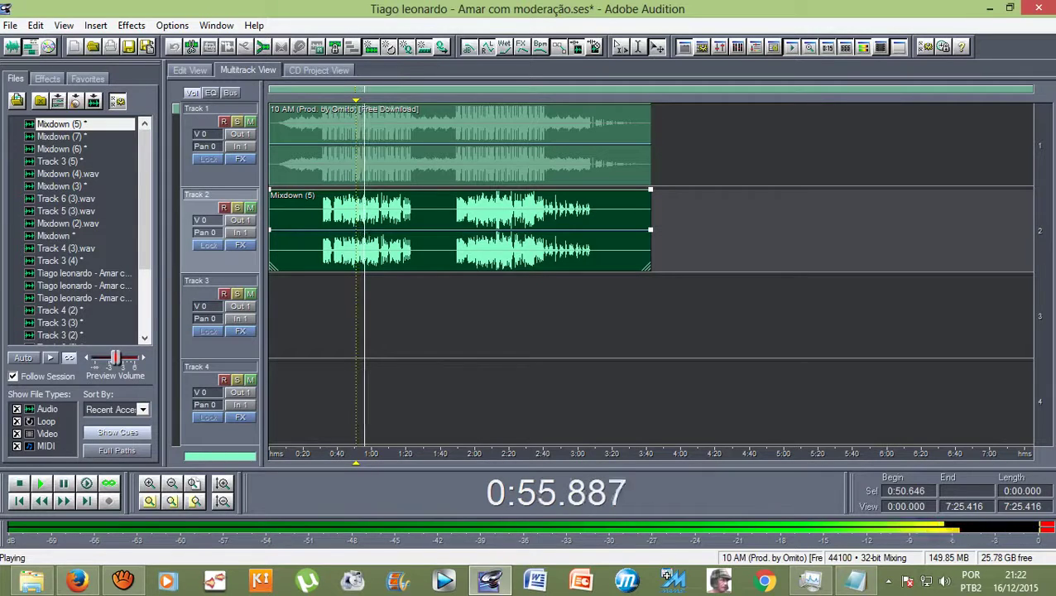
{"action": "key", "text": "space"}
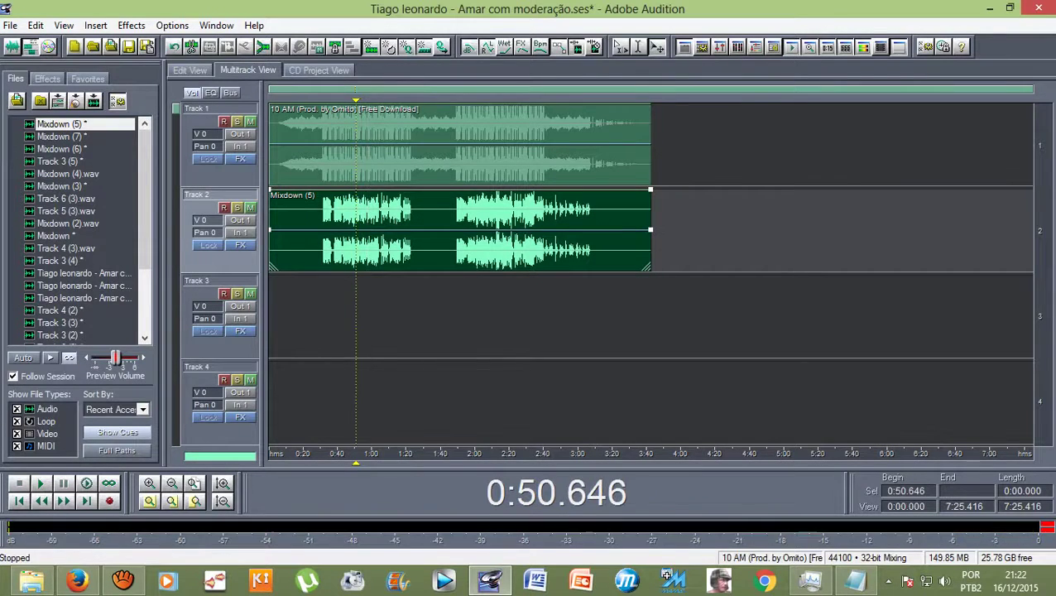
Undo the amplification in Mixdown (5) and reapply Amplify/Fade at 1.35 dB to the 0:56.562 to 0:57.588 passage
{"action": "key", "text": "8"}
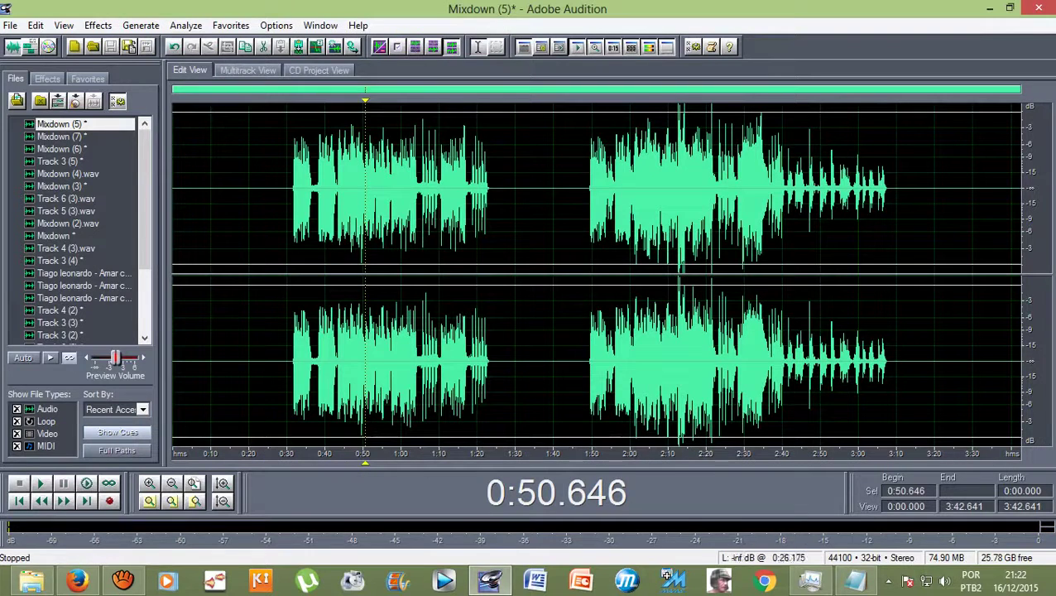
{"action": "key", "text": "ctrl+z"}
{"action": "scroll", "coordinate": [387, 273], "scroll_direction": "up", "scroll_amount": 10}
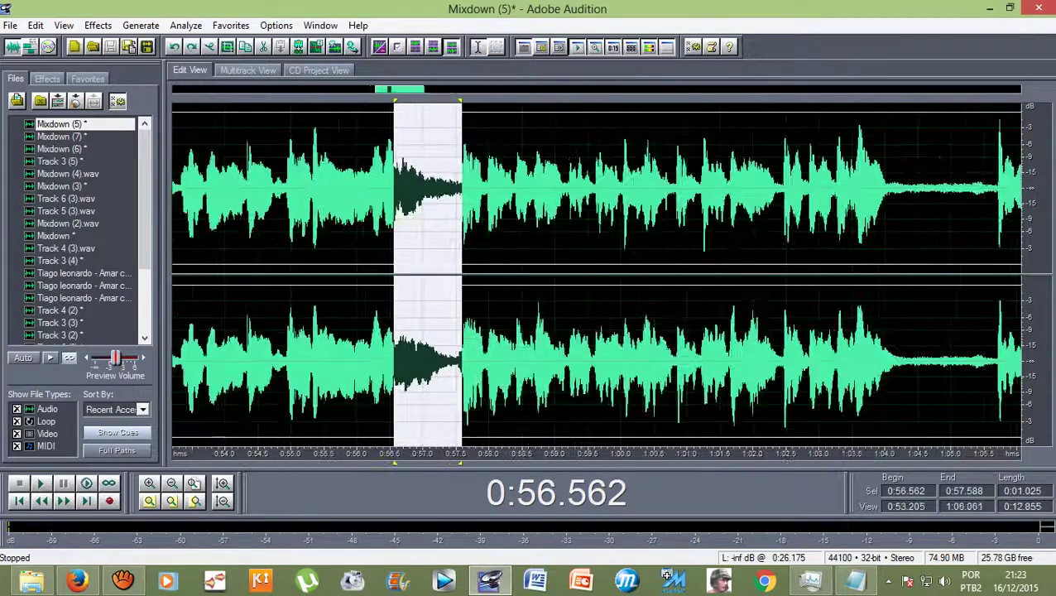
{"action": "left_click", "coordinate": [98, 25]}
{"action": "key", "text": "a"}
{"action": "key", "text": "Return"}
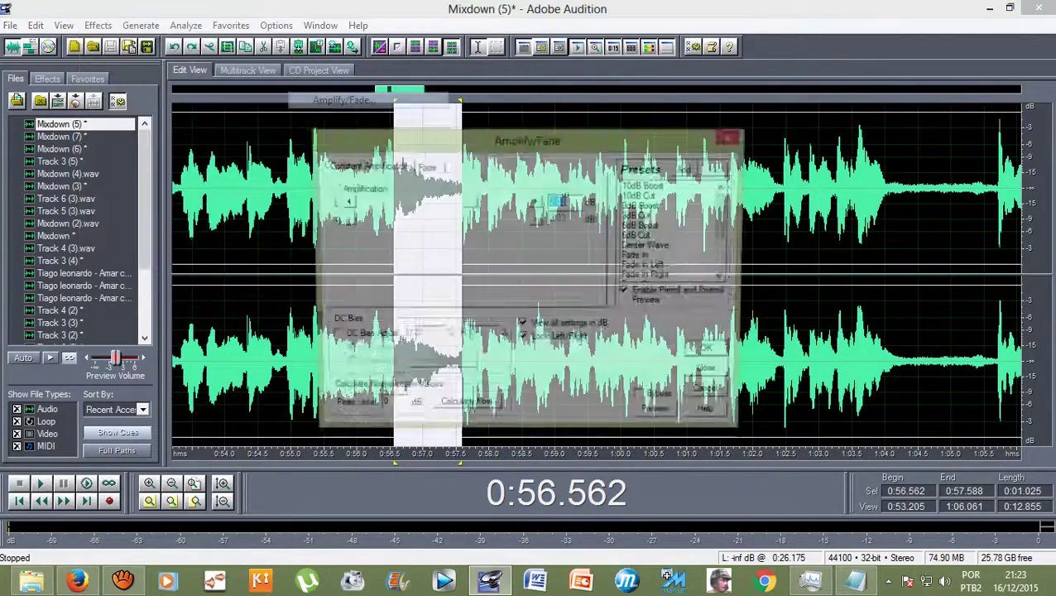
{"action": "type", "text": ".68"}
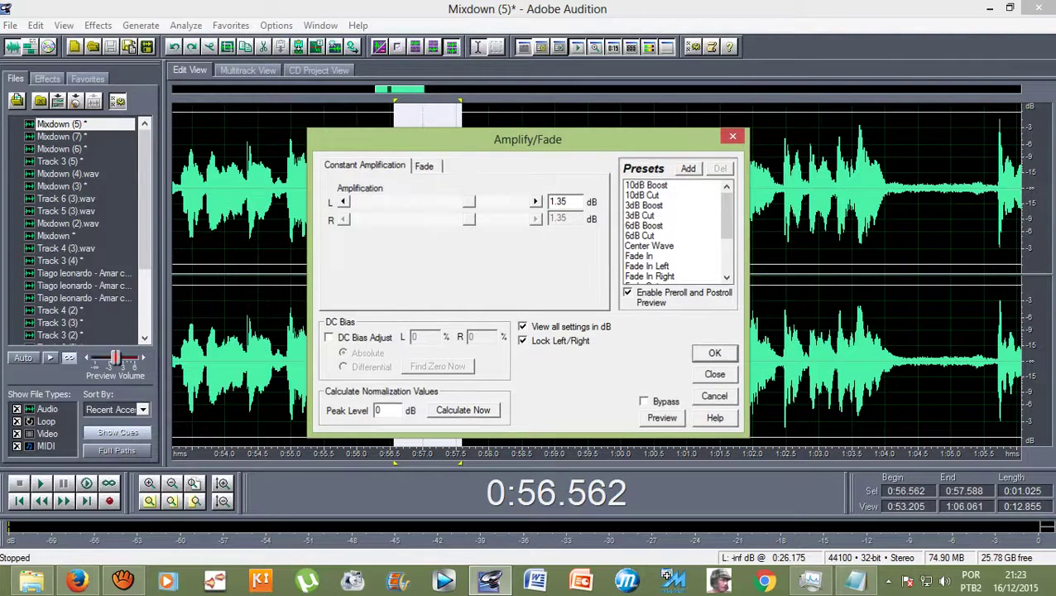
{"action": "key", "text": "Return"}
Play the reamplified phrase in the multitrack session from 0:54.699 and again from 0:50.646
{"action": "left_click", "coordinate": [271, 187]}
{"action": "key", "text": "F12"}
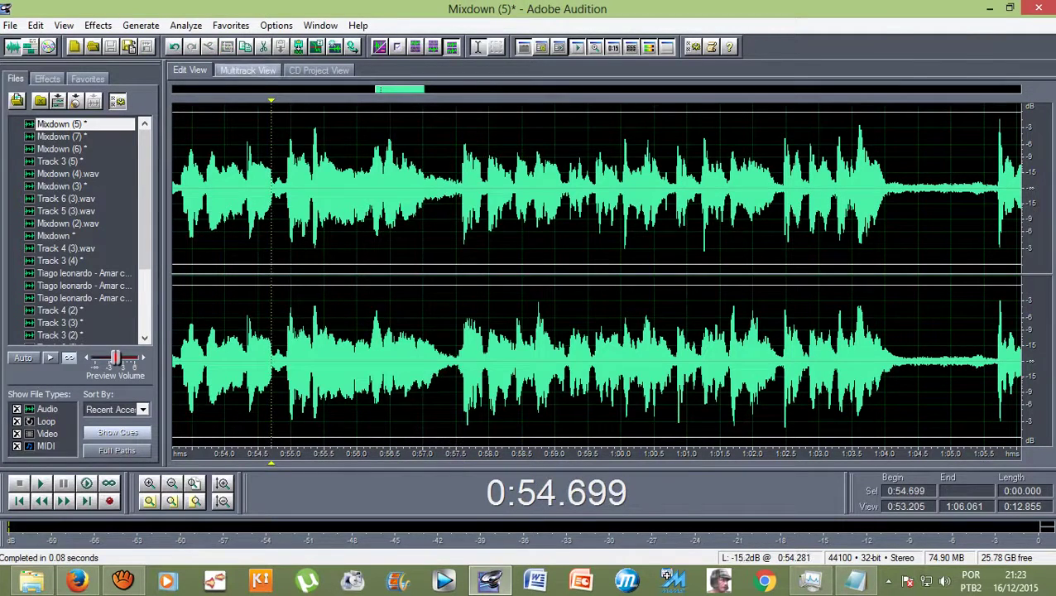
{"action": "key", "text": "space"}
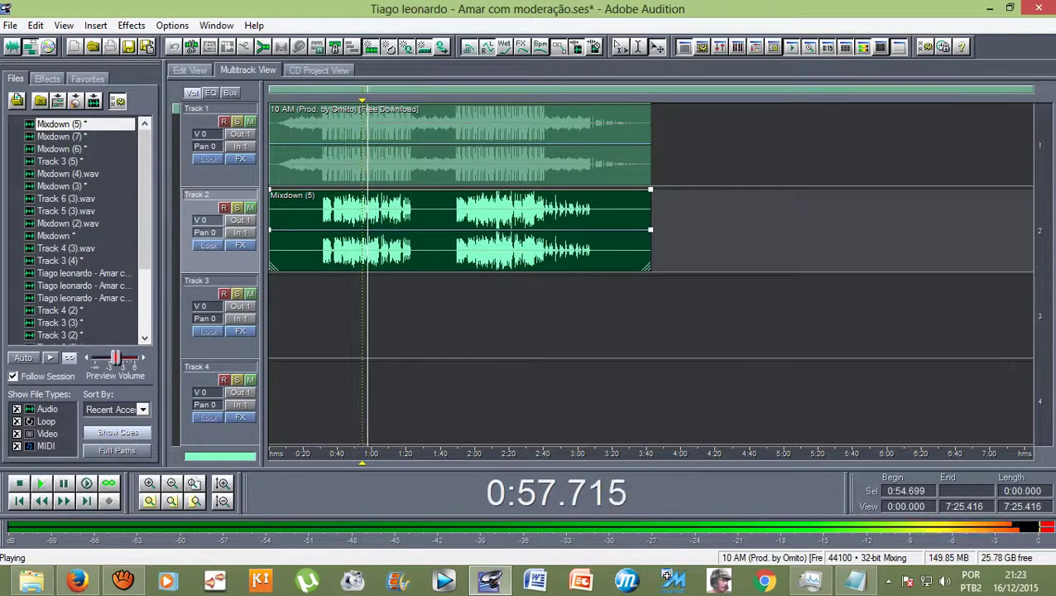
{"action": "left_click", "coordinate": [356, 217]}
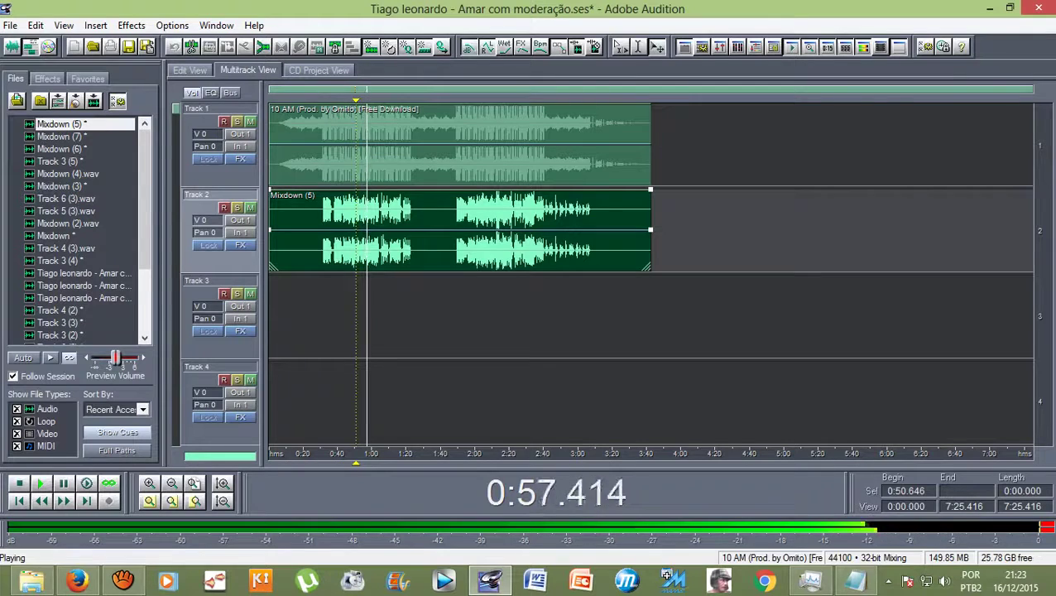
Move the session position to 2:15.207, open Mixdown (5) in the waveform editor and play it from there
{"action": "key", "text": "space"}
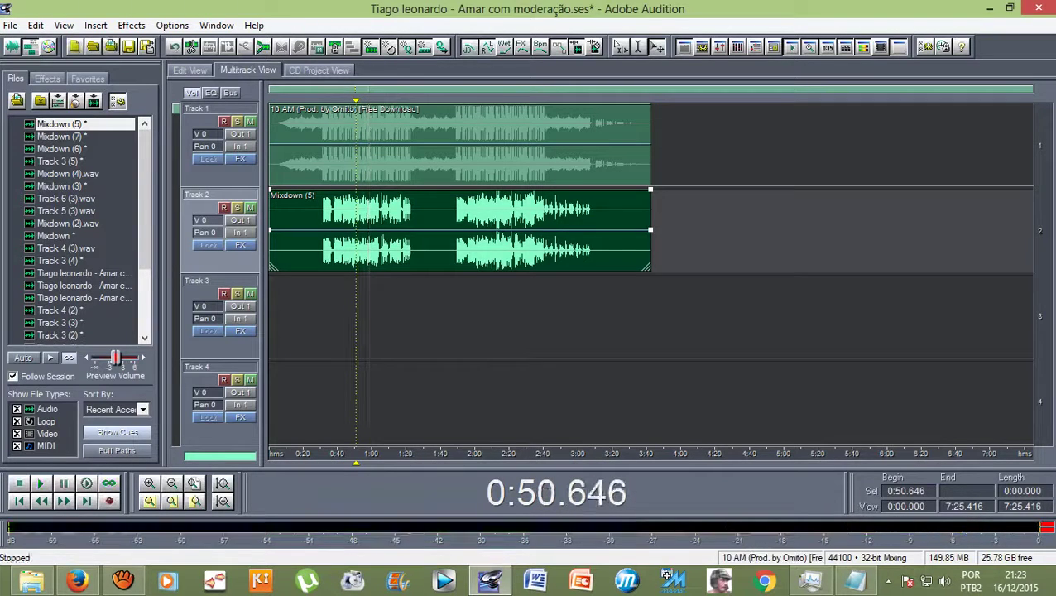
{"action": "key", "text": "Right"}
{"action": "key", "text": "Right"}
{"action": "key", "text": "Right"}
{"action": "key", "text": "Right"}
{"action": "key", "text": "Right"}
{"action": "key", "text": "Right"}
{"action": "key", "text": "Right"}
{"action": "key", "text": "Right"}
{"action": "key", "text": "Right"}
{"action": "key", "text": "Right"}
{"action": "key", "text": "Right"}
{"action": "key", "text": "Right"}
{"action": "key", "text": "Right"}
{"action": "key", "text": "Right"}
{"action": "key", "text": "Right"}
{"action": "key", "text": "Right"}
{"action": "key", "text": "Right"}
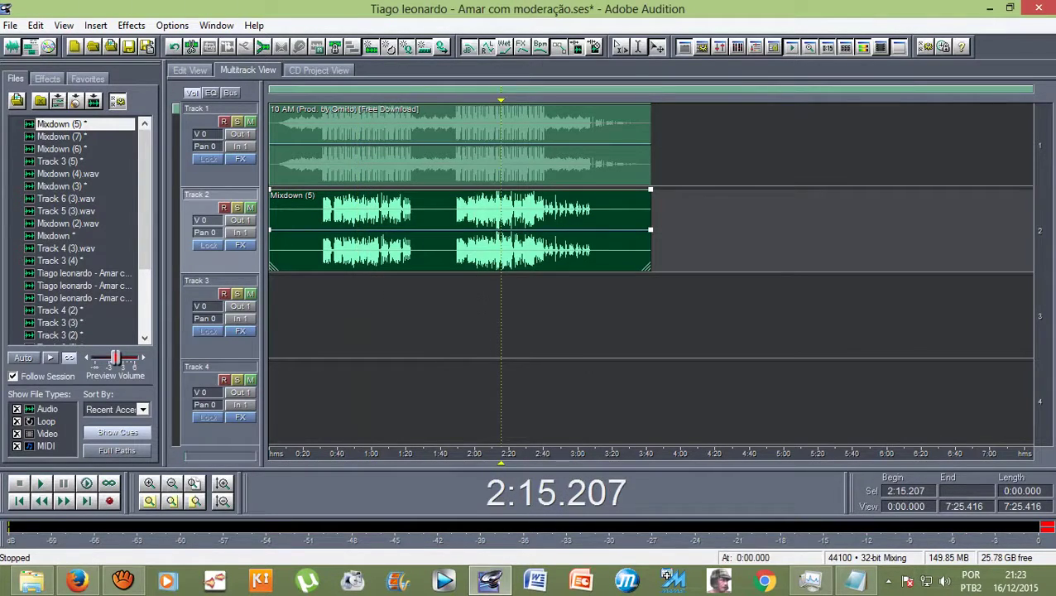
{"action": "key", "text": "8"}
{"action": "scroll", "coordinate": [718, 188], "scroll_direction": "up", "scroll_amount": 2}
{"action": "key", "text": "space"}
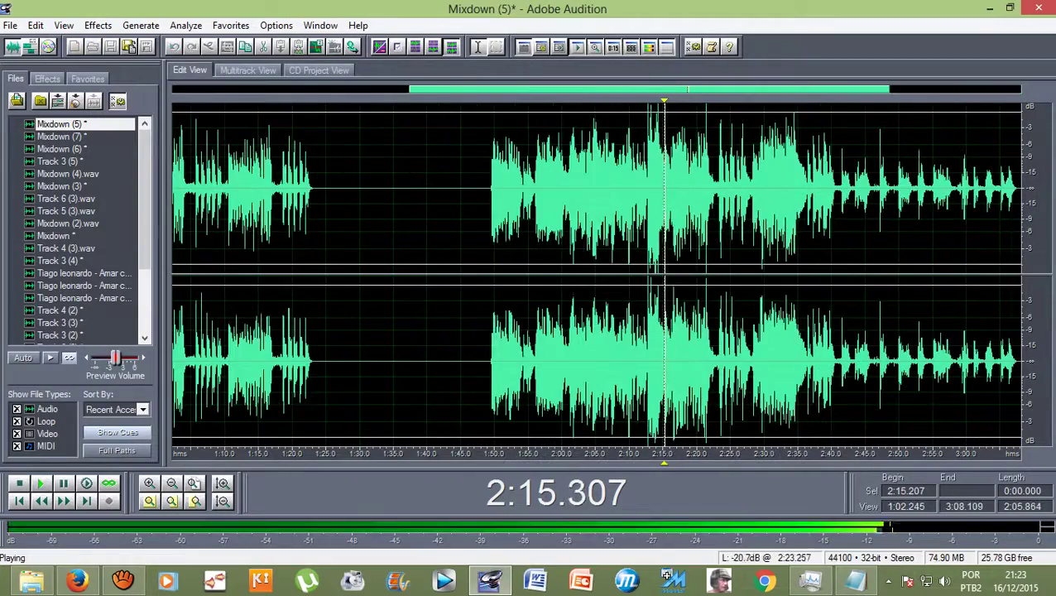
Play the Mixdown (5) waveform from 2:11.684 and examine the loud peaks around 2:13 up close
{"action": "key", "text": "space"}
{"action": "key", "text": "space"}
{"action": "key", "text": "equal"}
{"action": "key", "text": "equal"}
{"action": "key", "text": "equal"}
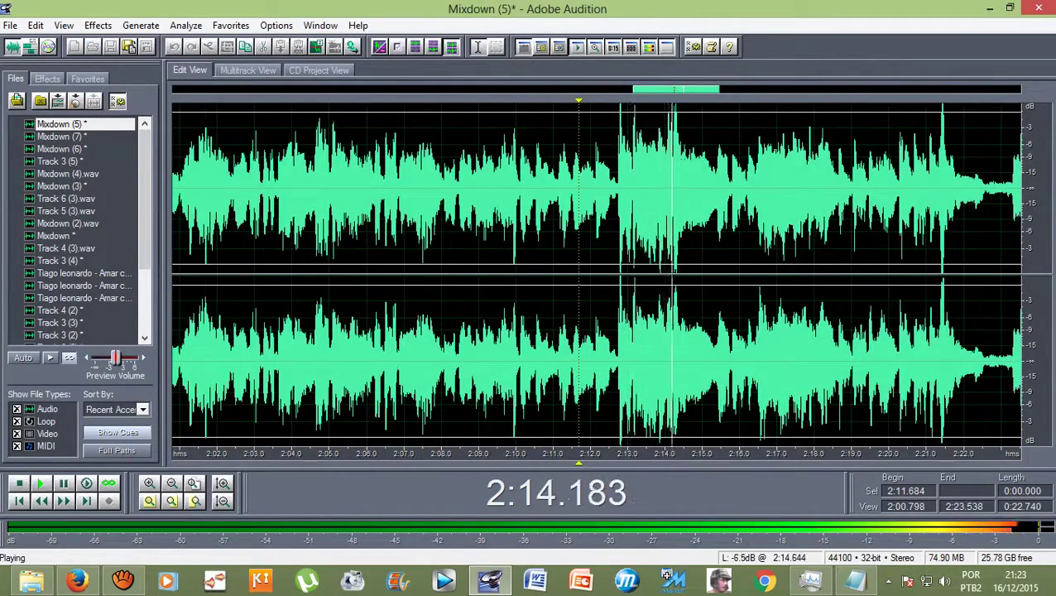
{"action": "key", "text": "minus"}
{"action": "key", "text": "minus"}
{"action": "key", "text": "minus"}
{"action": "key", "text": "minus"}
{"action": "key", "text": "space"}
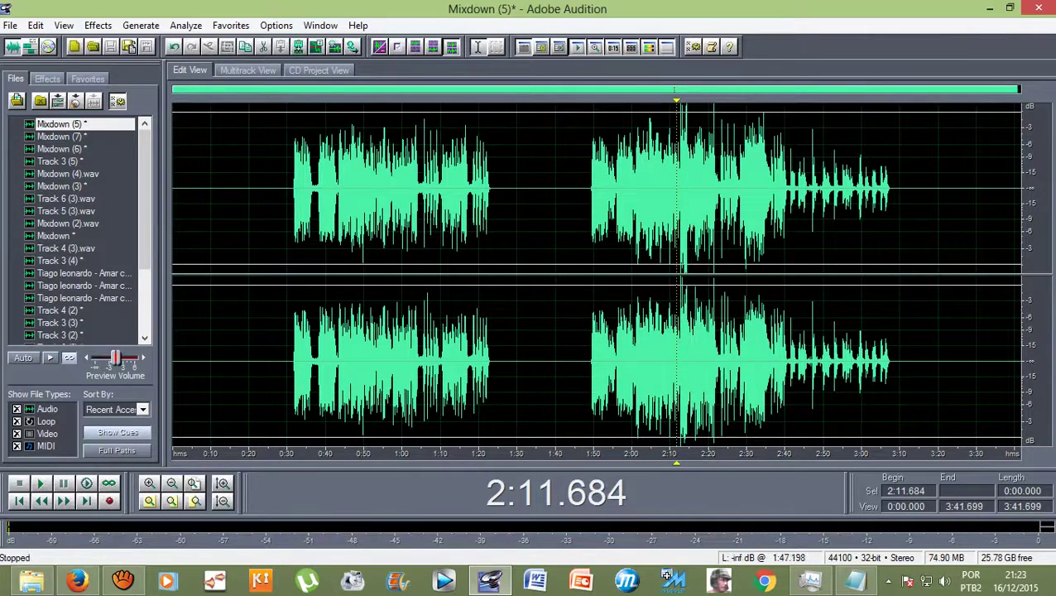
Play the second vocal section with the backing track in the multitrack session from 1:47.097
{"action": "key", "text": "F12"}
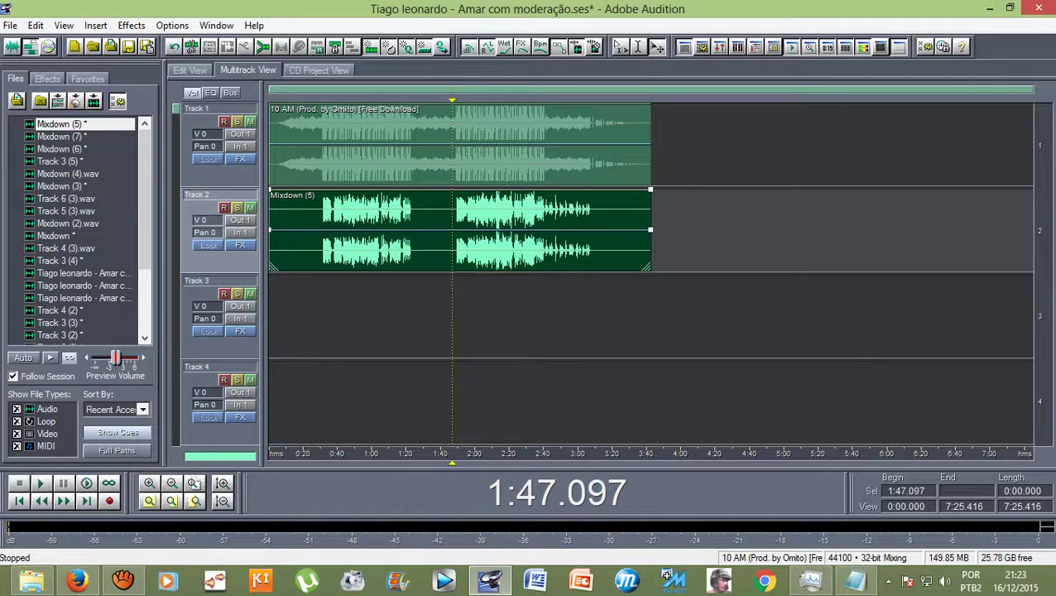
{"action": "key", "text": "space"}
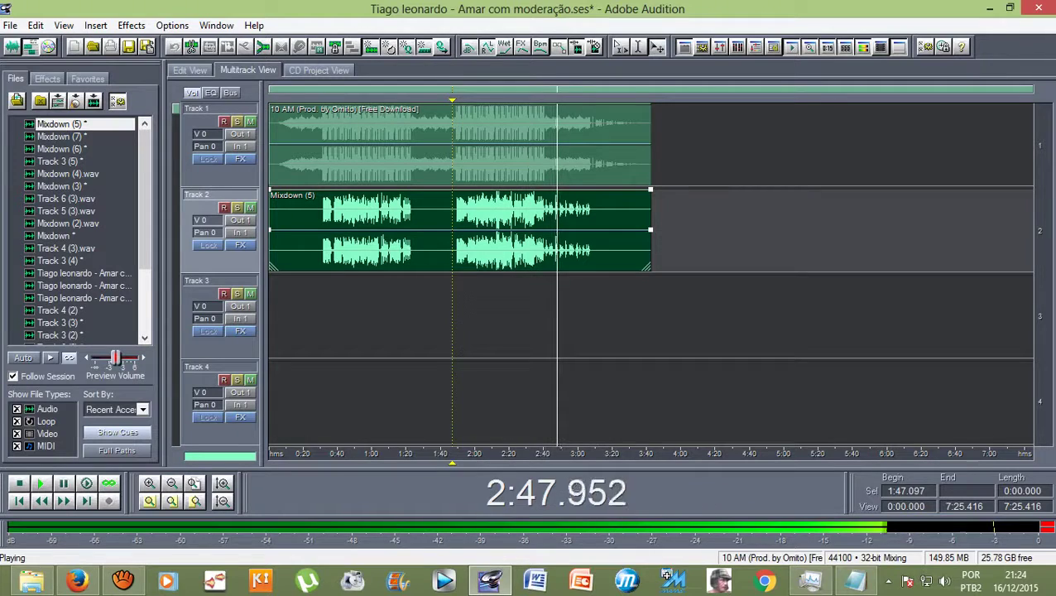
{"action": "key", "text": "space"}
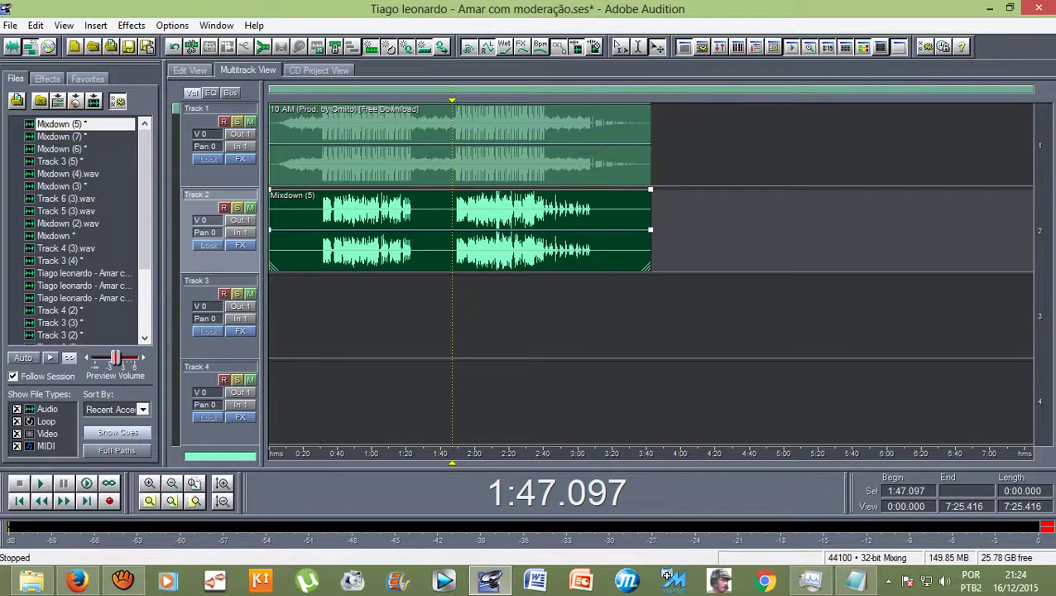
Add another Mixdown (5) clip at the start of Track 3, and undo the placement of a clip on Track 4
{"action": "left_click_drag", "start_coordinate": [62, 123], "coordinate": [278, 314]}
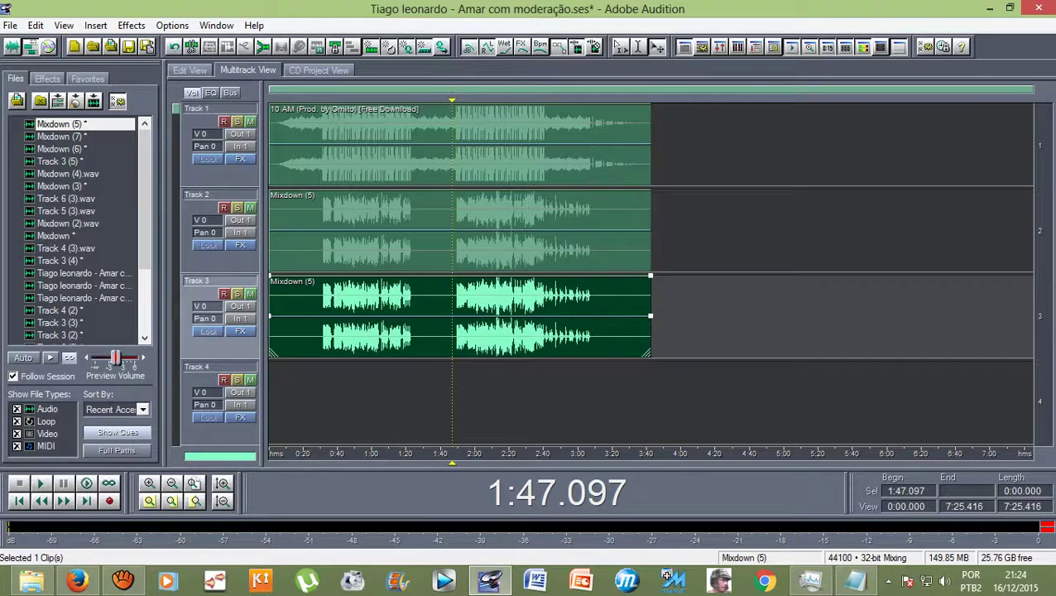
{"action": "left_click_drag", "start_coordinate": [463, 314], "coordinate": [463, 402]}
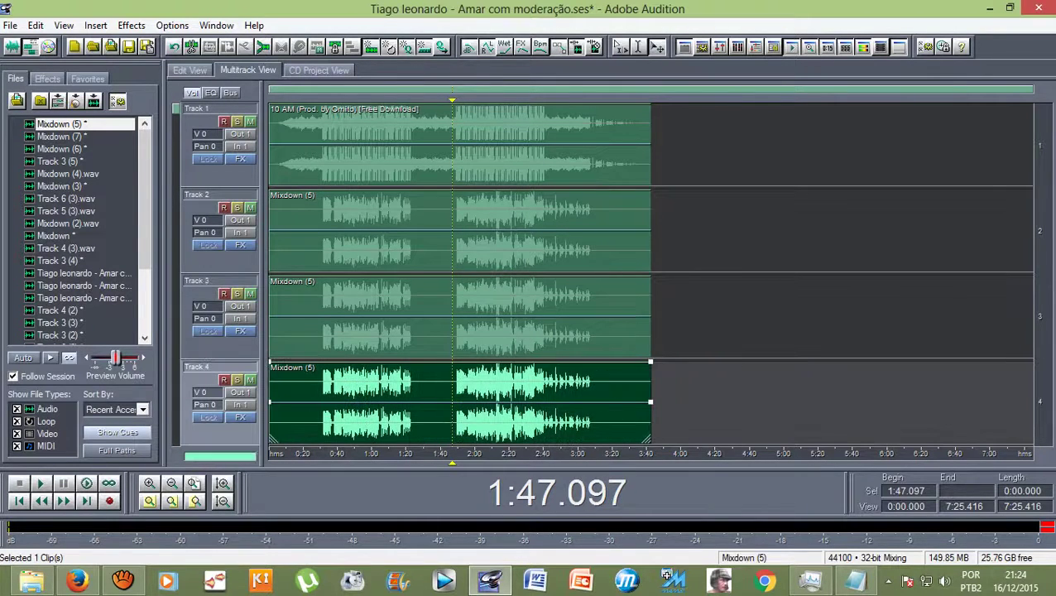
{"action": "key", "text": "ctrl+z"}
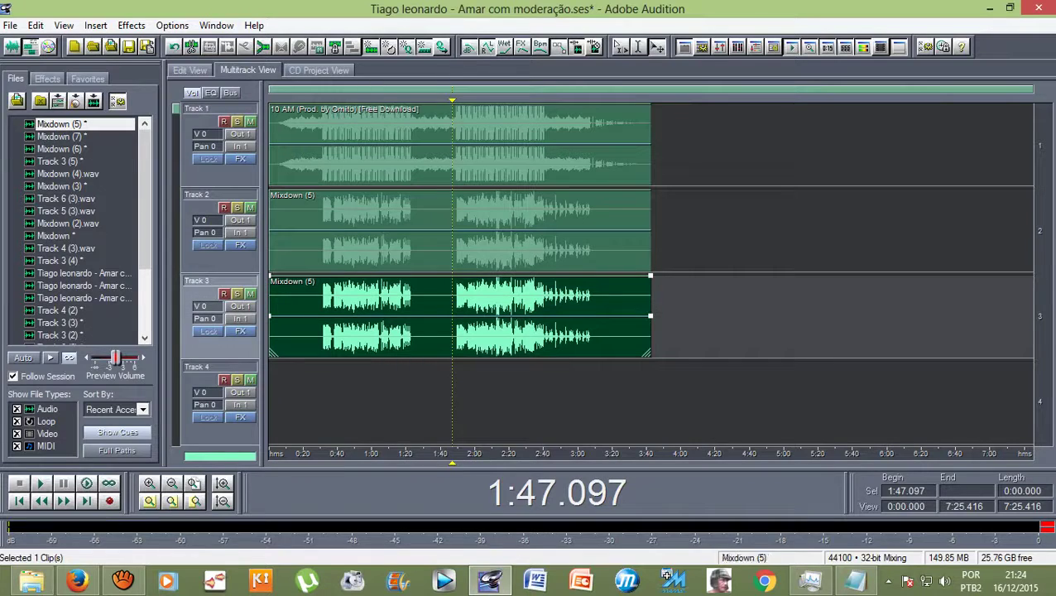
Trim the Track 3 clip to start at 1:47.097 and the Track 2 clip to end at about 1:40
{"action": "left_click_drag", "start_coordinate": [270, 316], "coordinate": [452, 316]}
{"action": "left_click", "coordinate": [509, 231]}
{"action": "left_click_drag", "start_coordinate": [651, 231], "coordinate": [440, 231]}
{"action": "scroll", "coordinate": [440, 232], "scroll_direction": "down", "scroll_amount": 1}
{"action": "scroll", "coordinate": [509, 232], "scroll_direction": "down", "scroll_amount": 1}
{"action": "scroll", "coordinate": [509, 231], "scroll_direction": "up", "scroll_amount": 2}
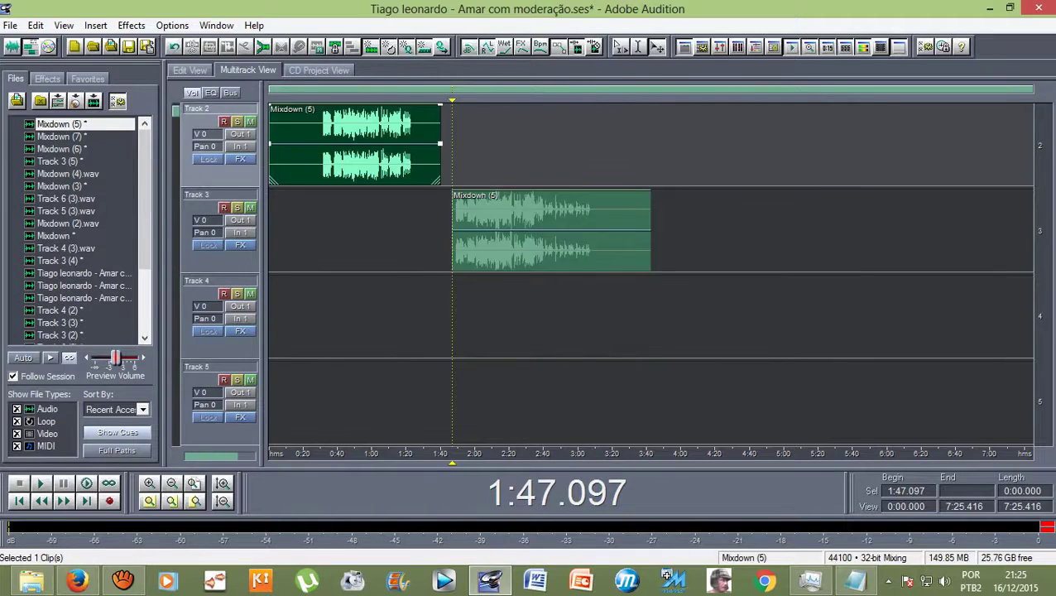
Select the trimmed Track 3 vocal clip and play the session from 1:47.097, inspecting the clip's waveform
{"action": "scroll", "coordinate": [509, 232], "scroll_direction": "down", "scroll_amount": 1}
{"action": "left_click", "coordinate": [509, 232]}
{"action": "scroll", "coordinate": [464, 229], "scroll_direction": "down", "scroll_amount": 1}
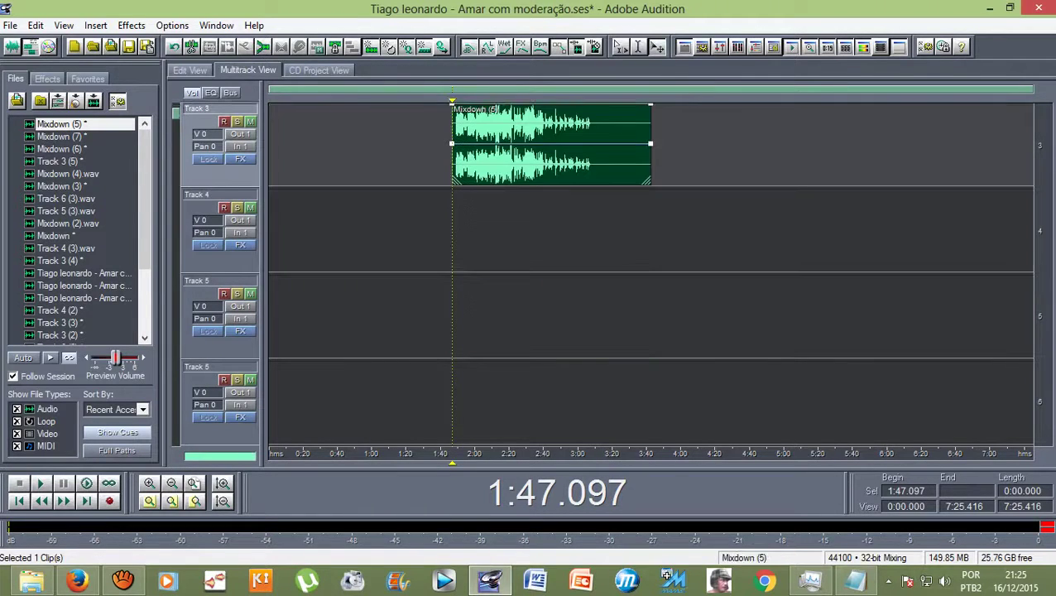
{"action": "key", "text": "space"}
{"action": "scroll", "coordinate": [543, 146], "scroll_direction": "up", "scroll_amount": 18}
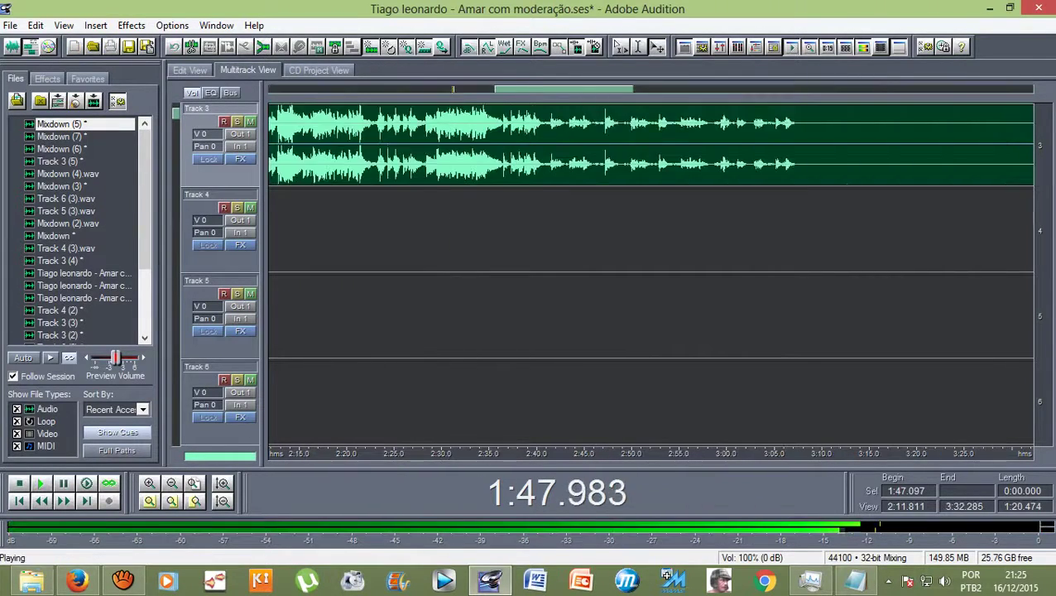
{"action": "scroll", "coordinate": [533, 145], "scroll_direction": "up", "scroll_amount": 10}
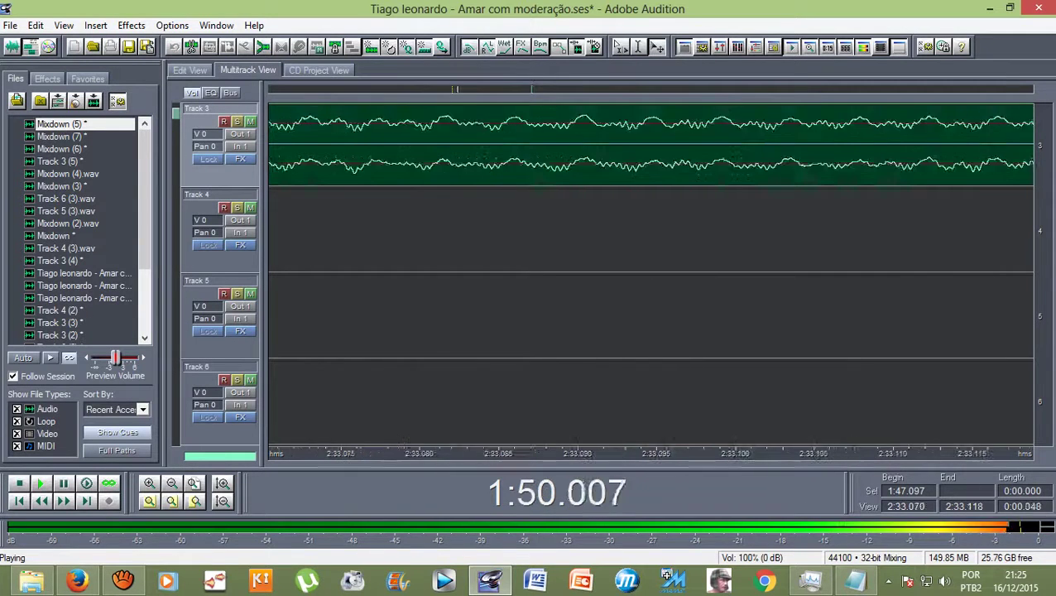
{"action": "scroll", "coordinate": [651, 145], "scroll_direction": "down", "scroll_amount": 2}
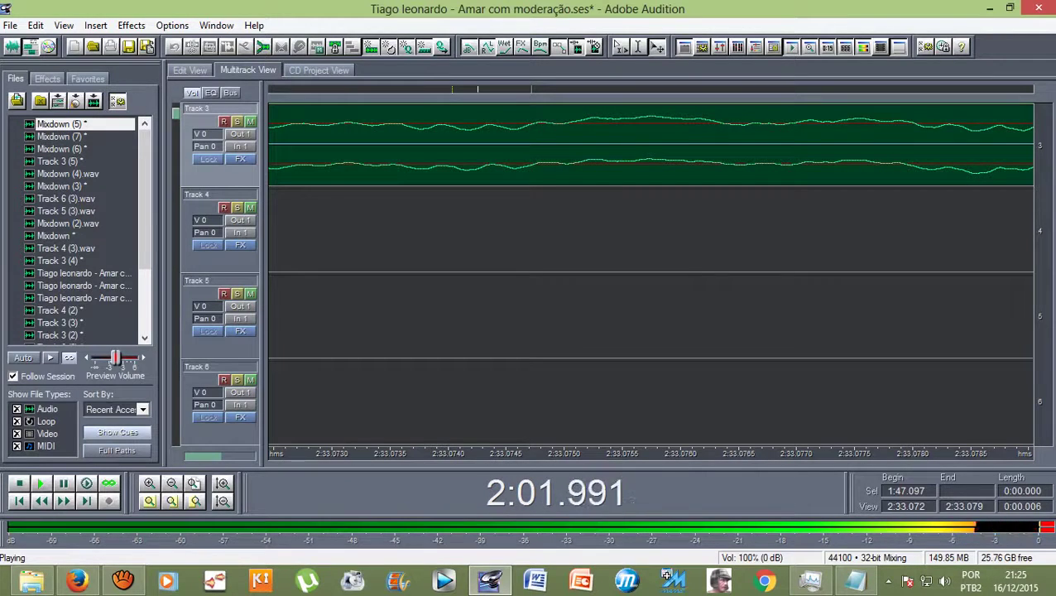
{"action": "scroll", "coordinate": [595, 274], "scroll_direction": "down", "scroll_amount": 16}
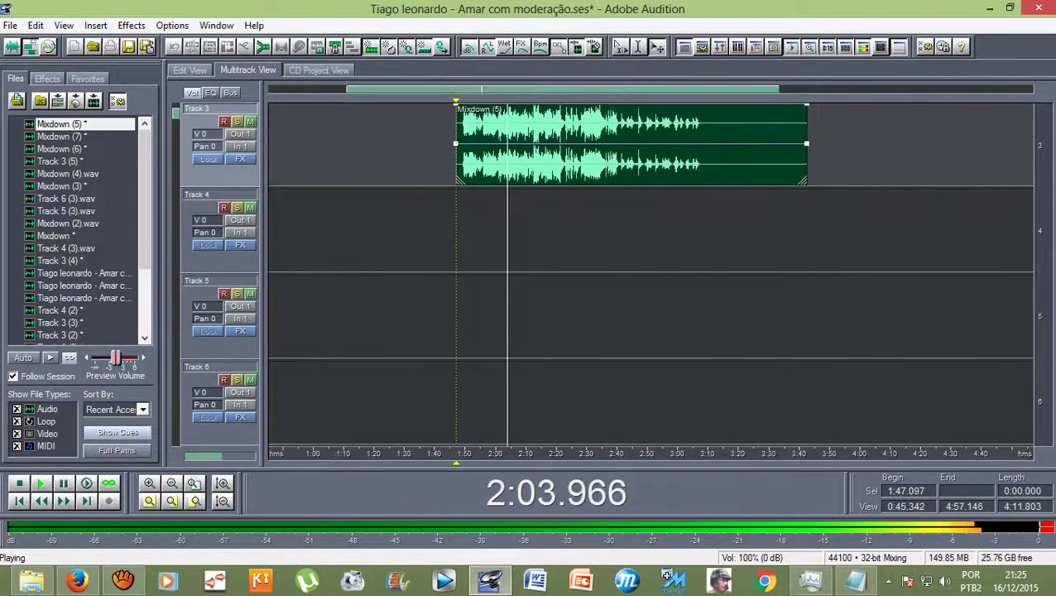
{"action": "key", "text": "space"}
Replay the session from 1:47.097 to check the separated vocal clips on Tracks 2 and 3 against the backing track
{"action": "scroll", "coordinate": [650, 273], "scroll_direction": "up", "scroll_amount": 1}
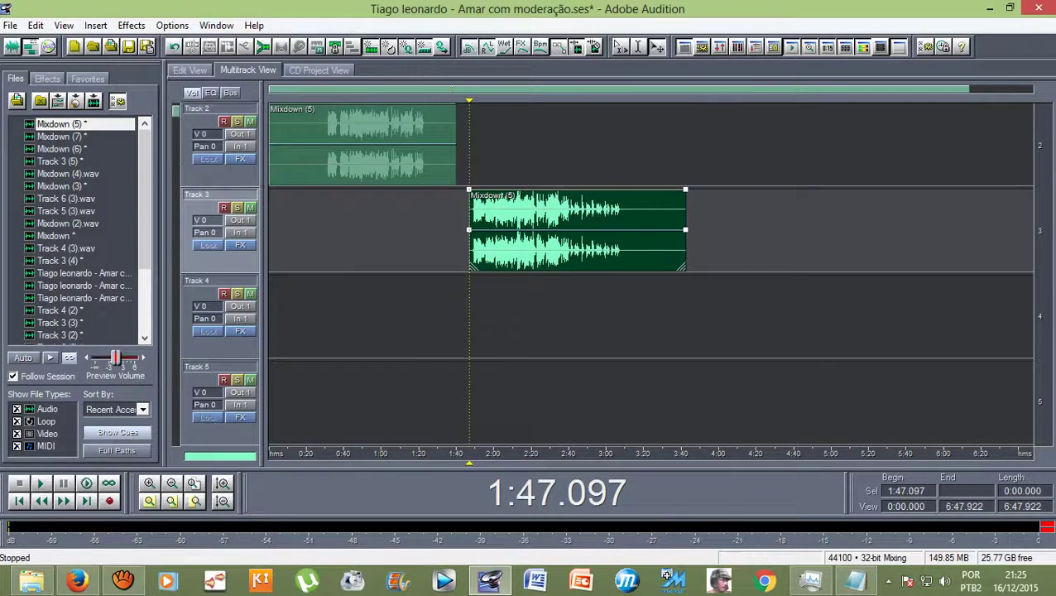
{"action": "scroll", "coordinate": [483, 230], "scroll_direction": "up", "scroll_amount": 3}
{"action": "key", "text": "space"}
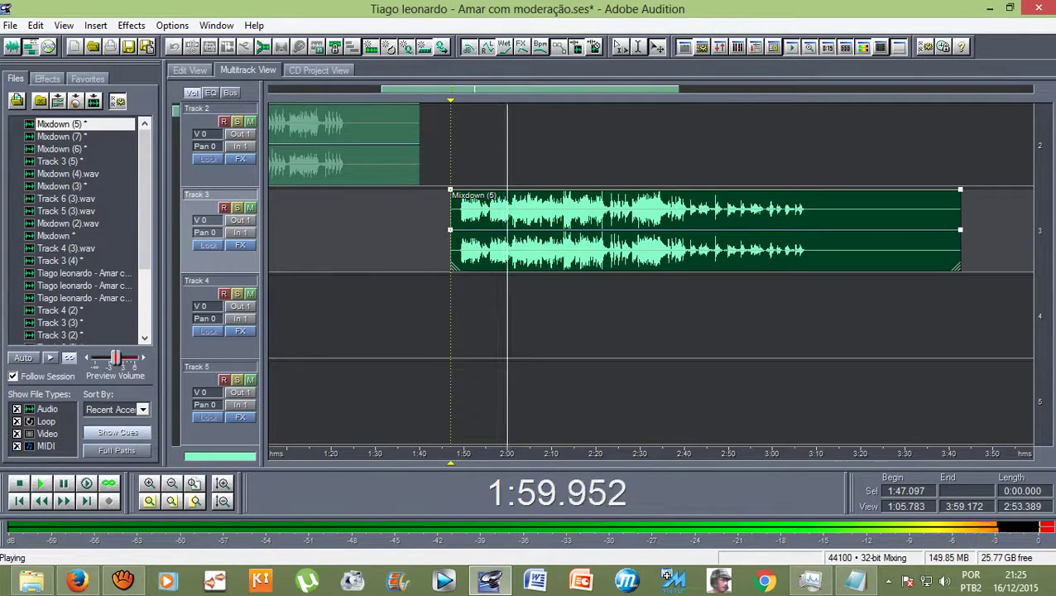
{"action": "scroll", "coordinate": [650, 273], "scroll_direction": "down", "scroll_amount": 3}
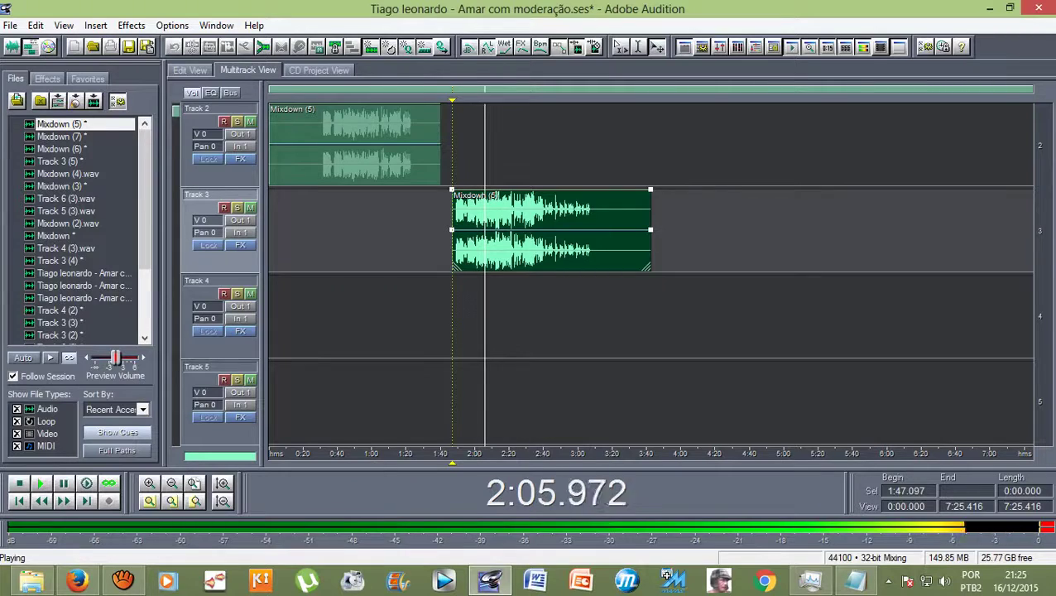
{"action": "scroll", "coordinate": [650, 273], "scroll_direction": "up", "scroll_amount": 1}
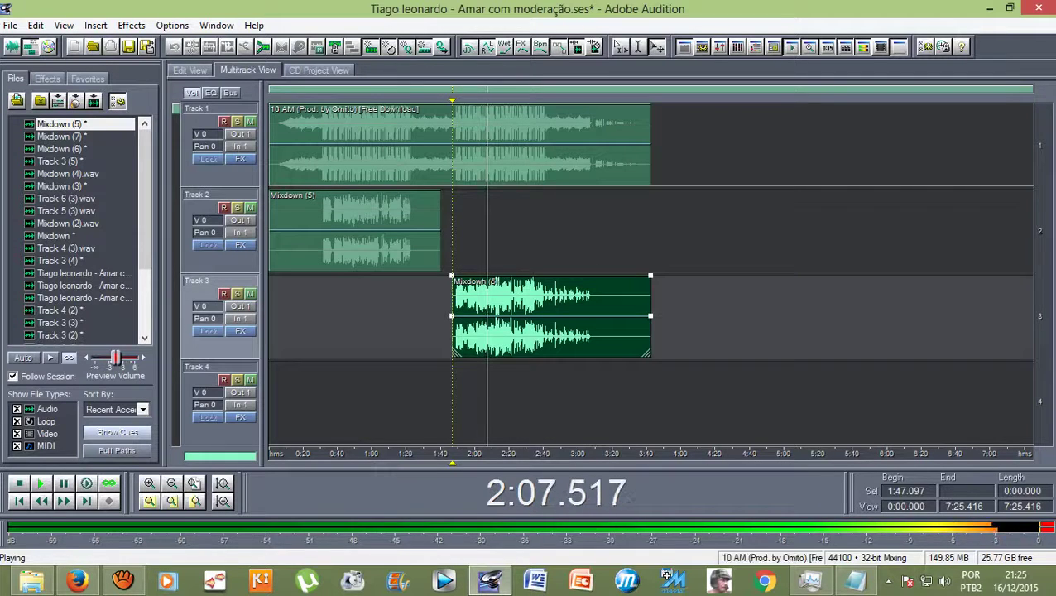
{"action": "key", "text": "space"}
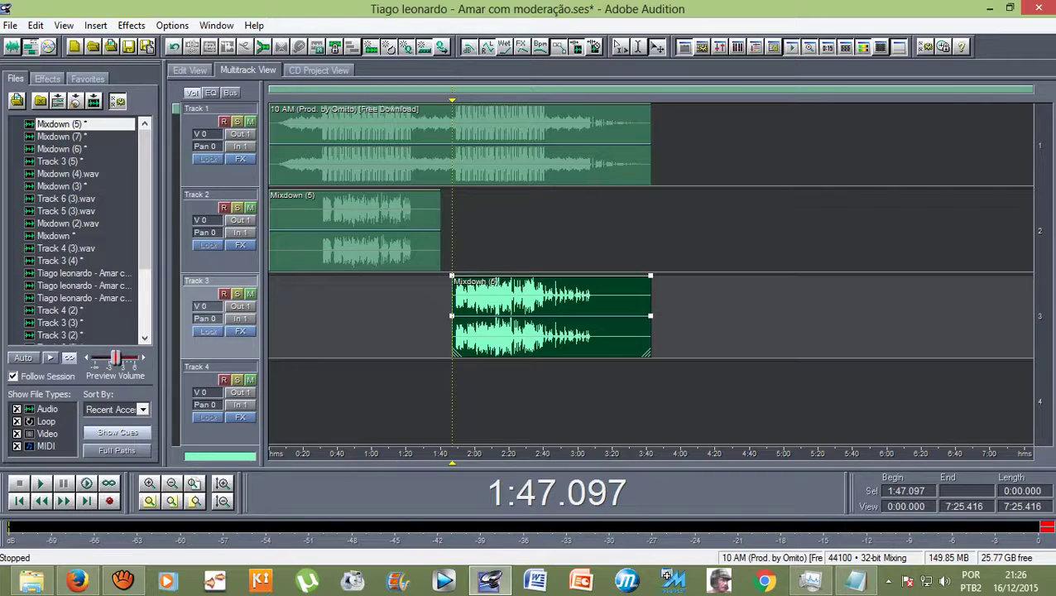
Set the session position to 0:27.131 and start an audio export into the Wav folder inside folder 1
{"action": "left_click_drag", "start_coordinate": [452, 100], "coordinate": [315, 100]}
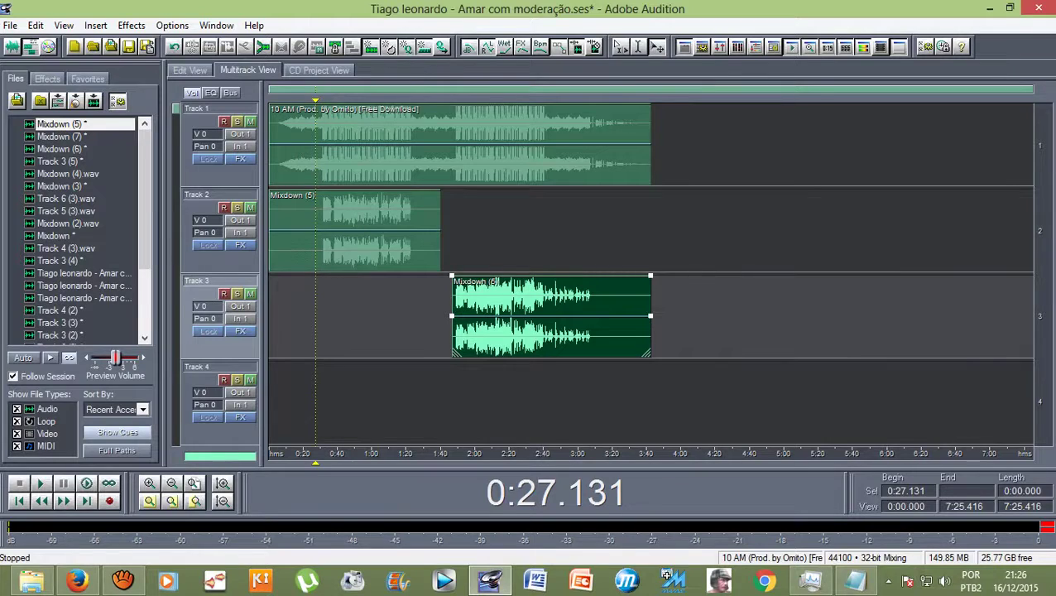
{"action": "left_click", "coordinate": [10, 25]}
{"action": "mouse_move", "coordinate": [33, 245]}
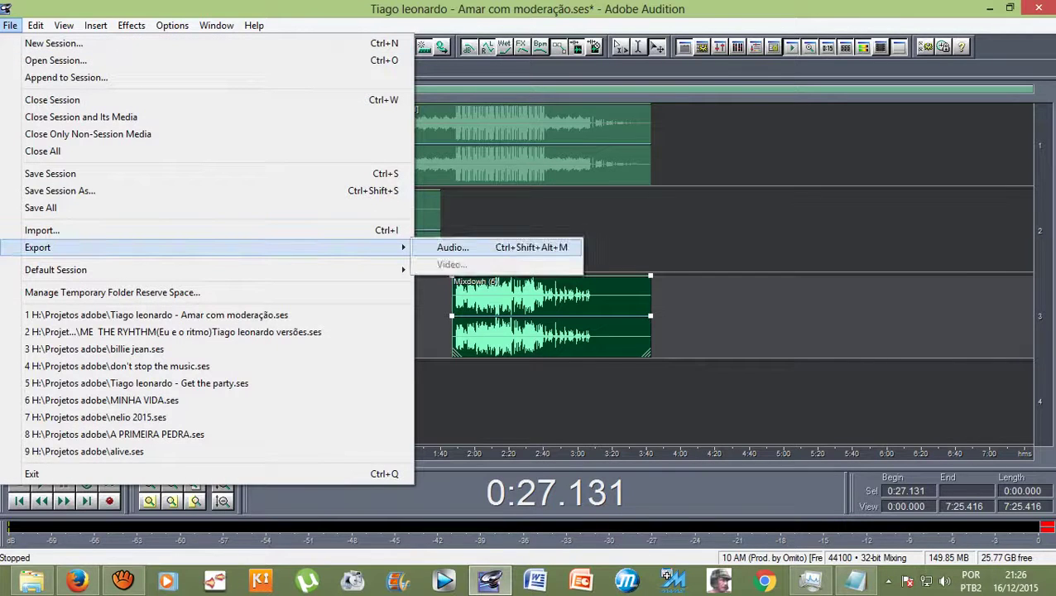
{"action": "left_click", "coordinate": [453, 247]}
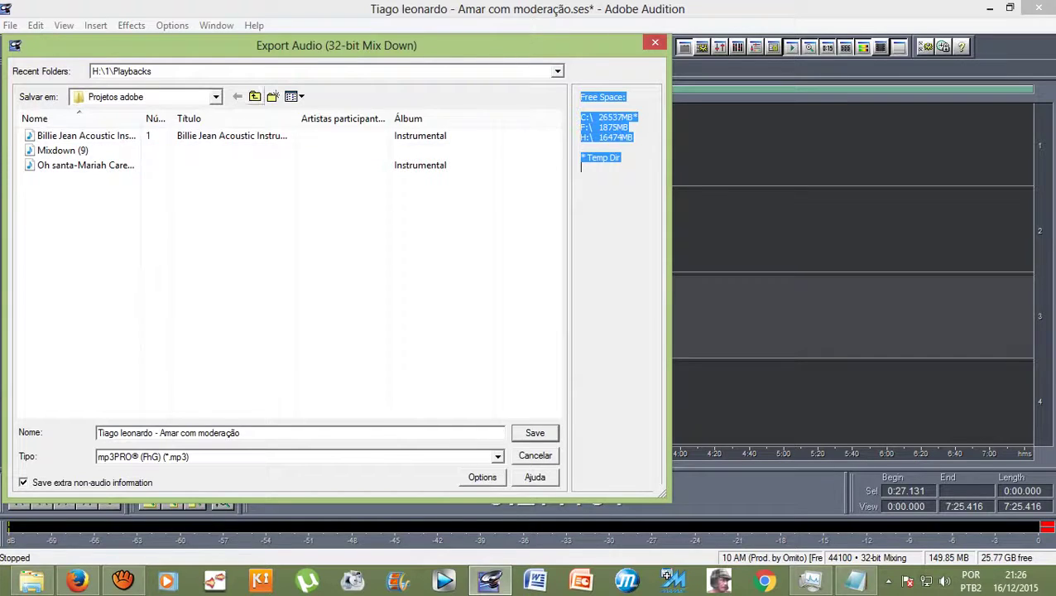
{"action": "left_click", "coordinate": [255, 97]}
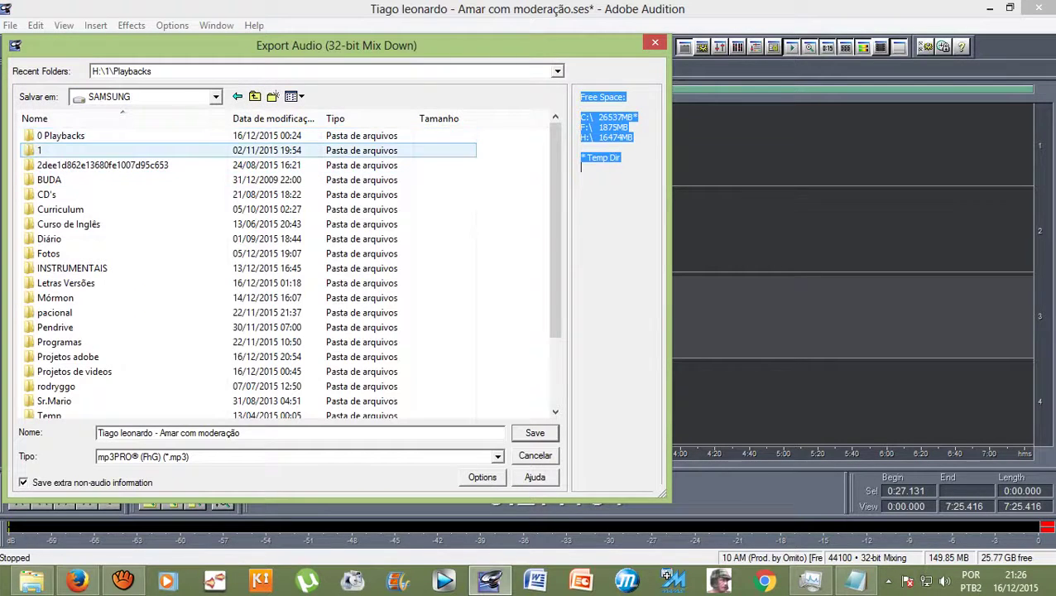
{"action": "left_click", "coordinate": [50, 150]}
{"action": "key", "text": "Return"}
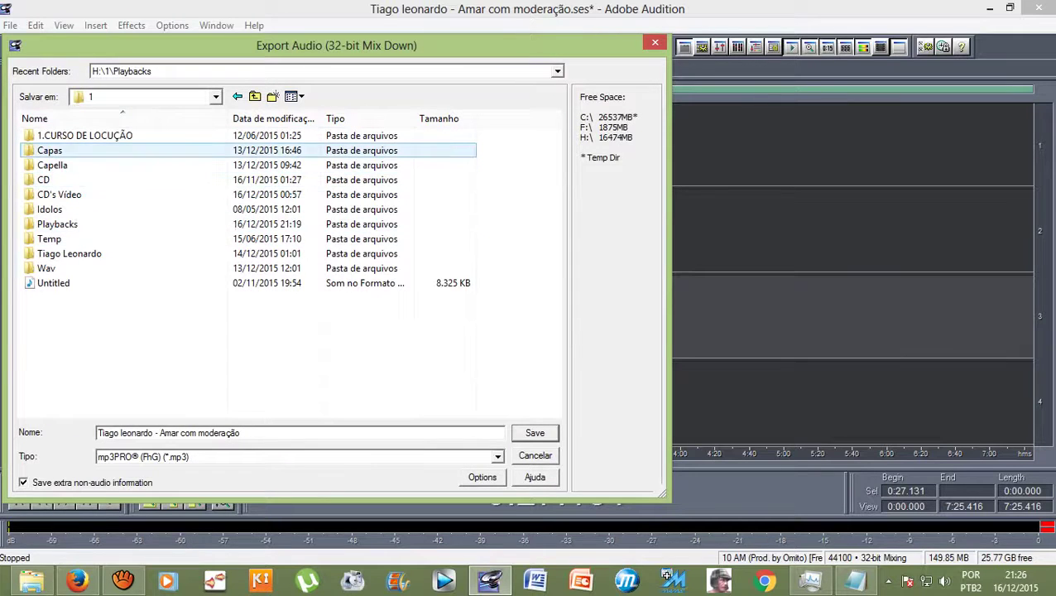
{"action": "double_click", "coordinate": [46, 268]}
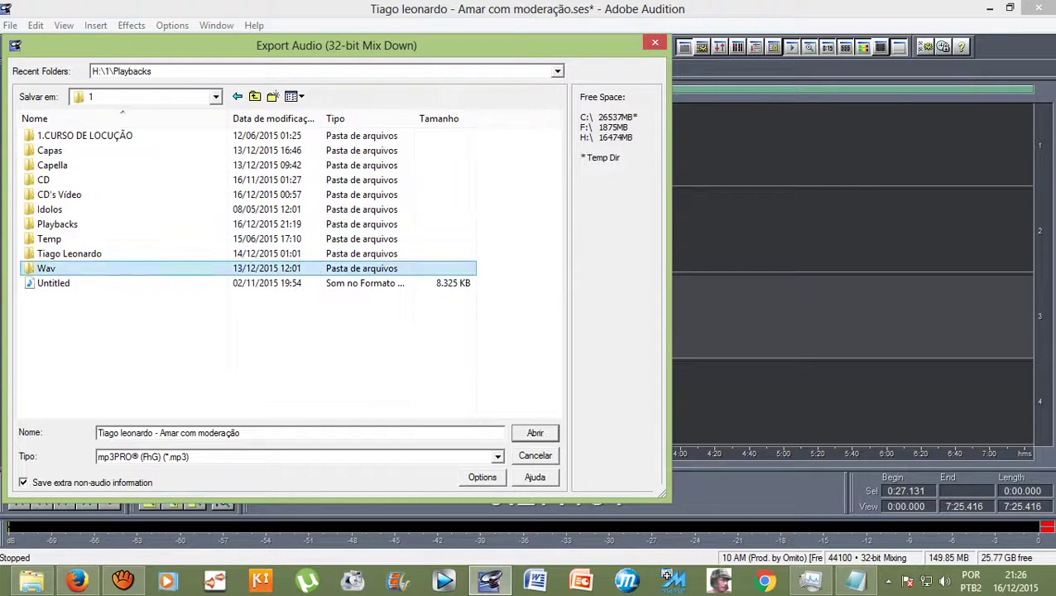
Export the mixdown as Windows PCM (*.wav), changing "Amar" to "Ame" in the file name
{"action": "left_click", "coordinate": [300, 456]}
{"action": "left_click", "coordinate": [138, 433]}
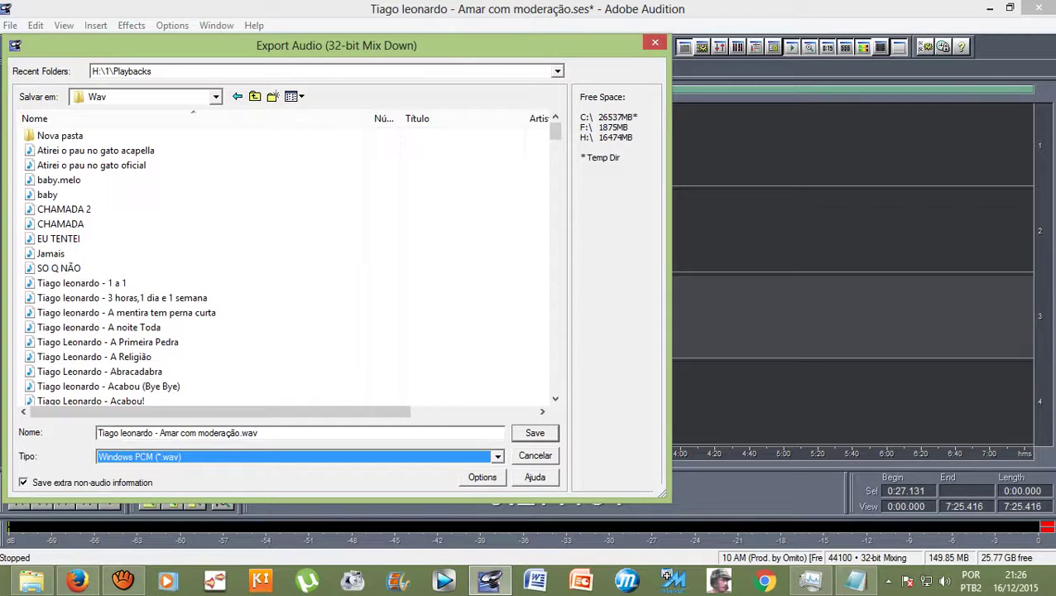
{"action": "left_click", "coordinate": [180, 432]}
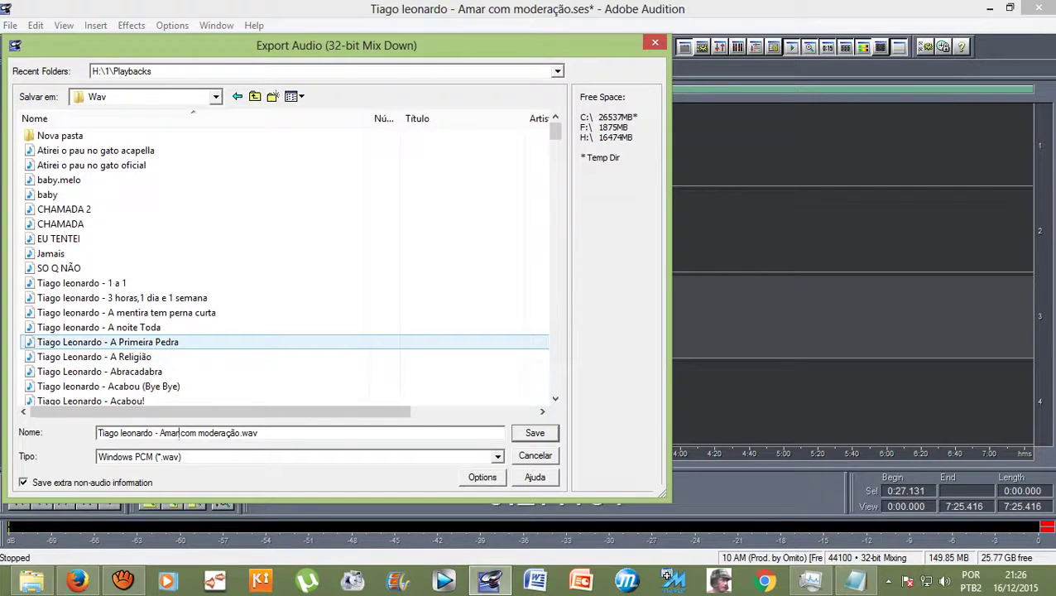
{"action": "key", "text": "BackSpace"}
{"action": "key", "text": "BackSpace"}
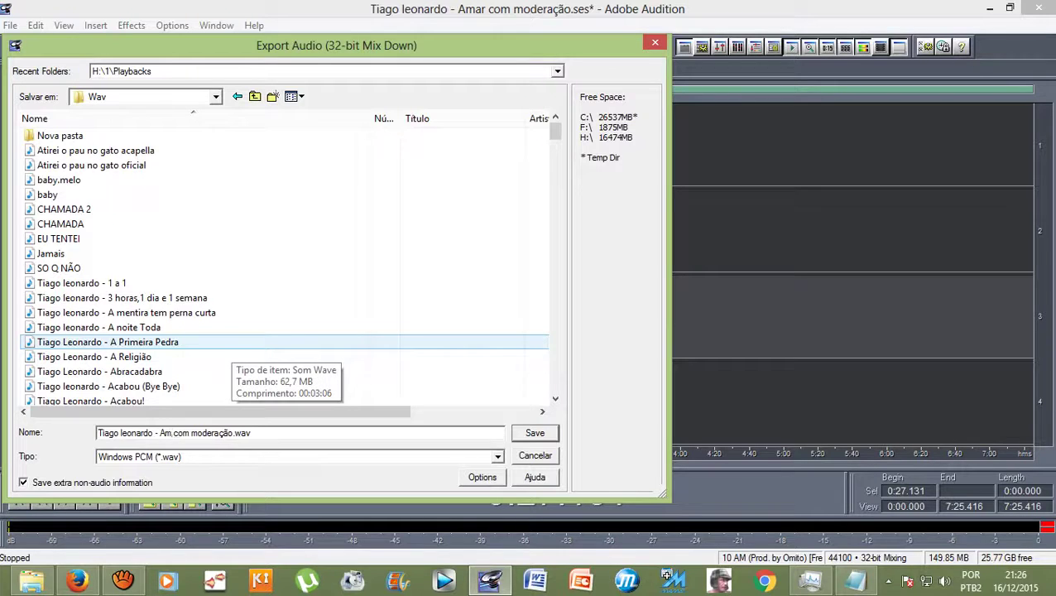
{"action": "type", "text": "e"}
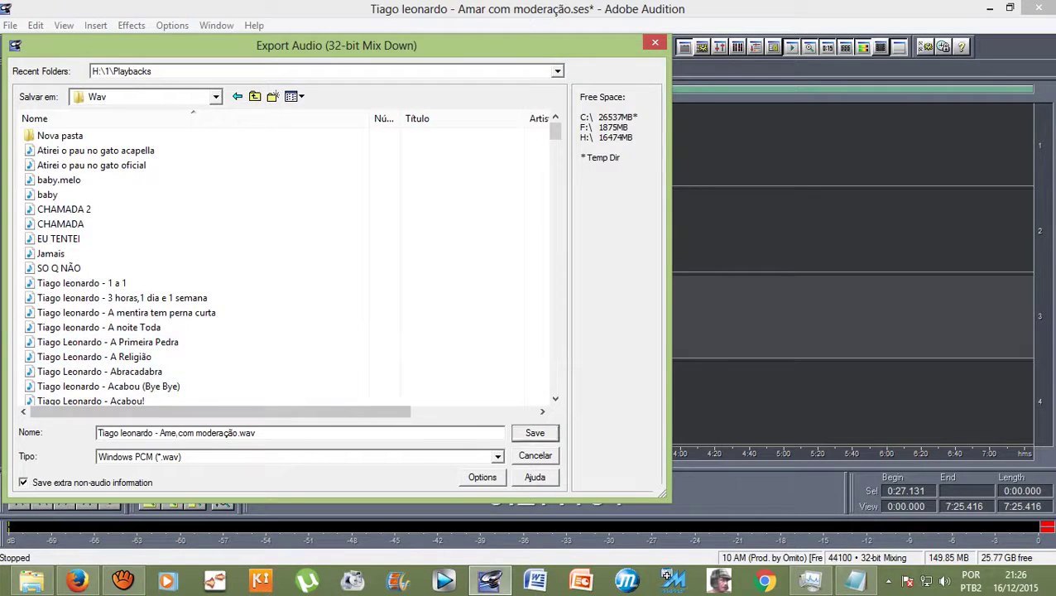
{"action": "key", "text": "Return"}
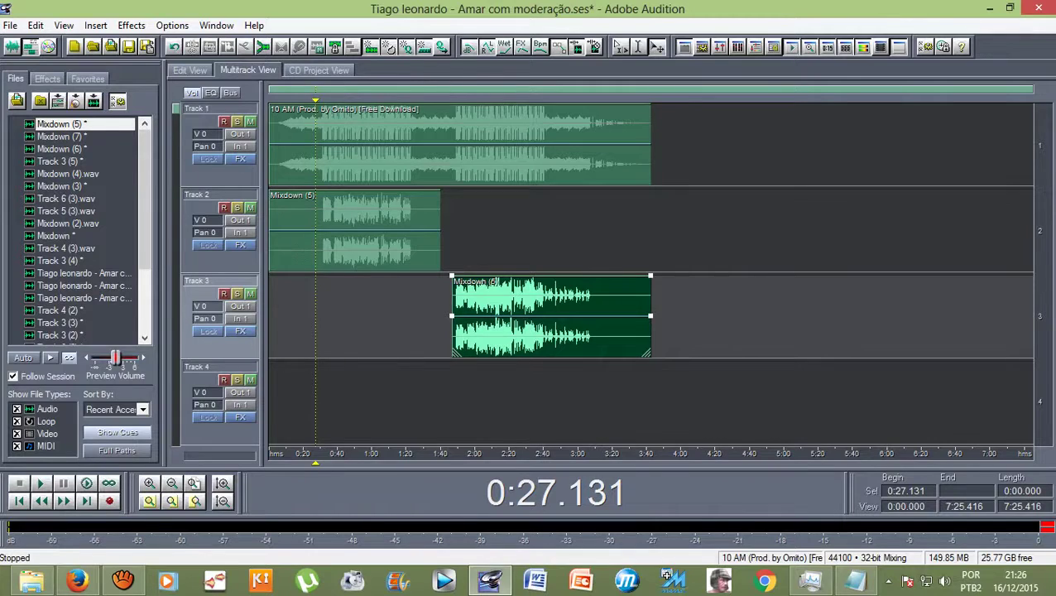
Start another audio export of the session into the artist's own folder inside folder 1
{"action": "left_click", "coordinate": [9, 25]}
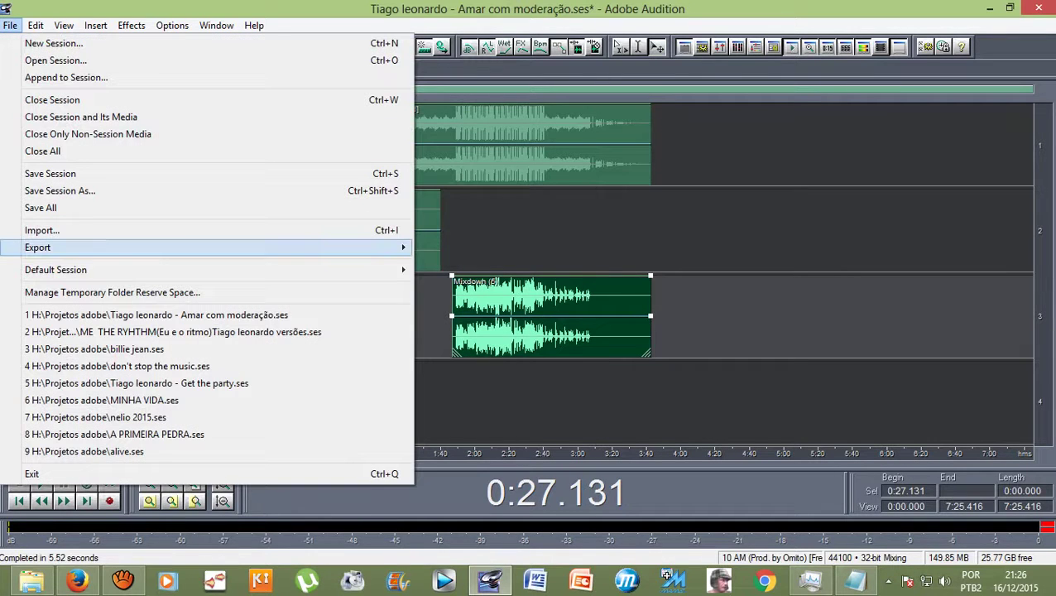
{"action": "mouse_move", "coordinate": [37, 246]}
{"action": "left_click", "coordinate": [453, 246]}
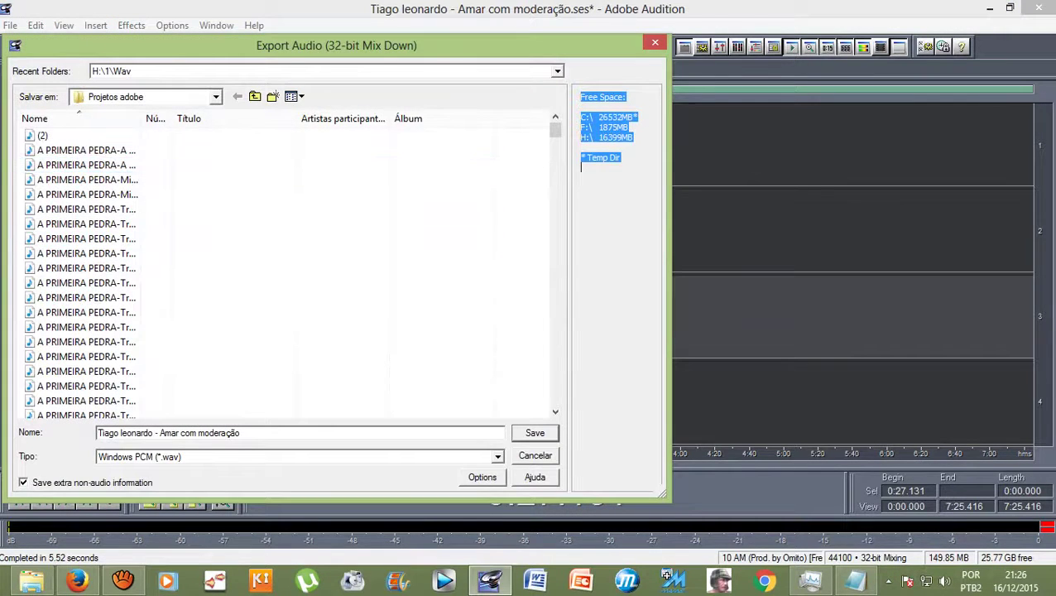
{"action": "left_click", "coordinate": [254, 96]}
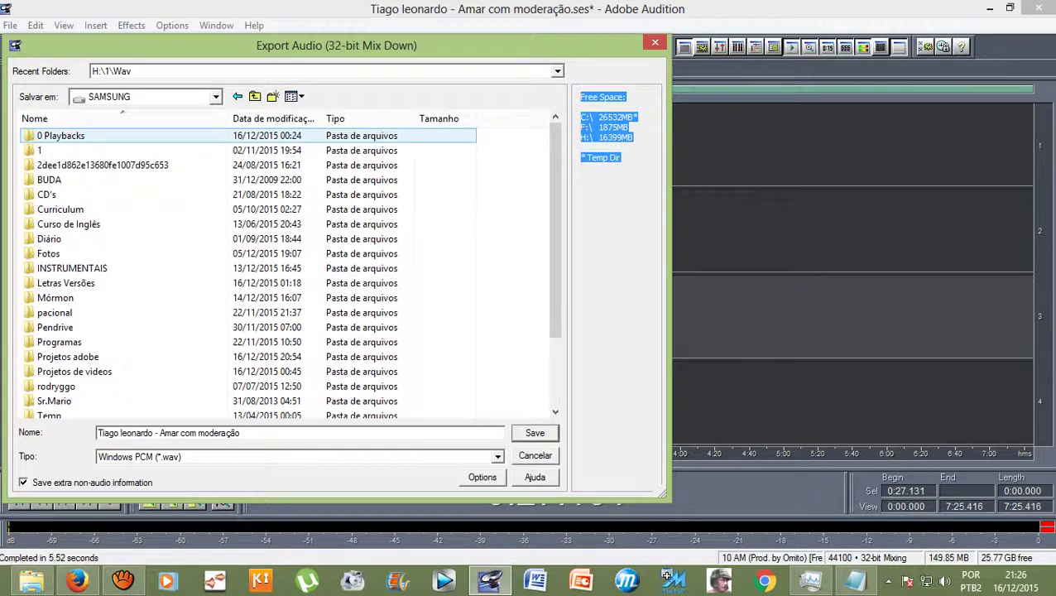
{"action": "double_click", "coordinate": [99, 150]}
{"action": "left_click", "coordinate": [99, 266]}
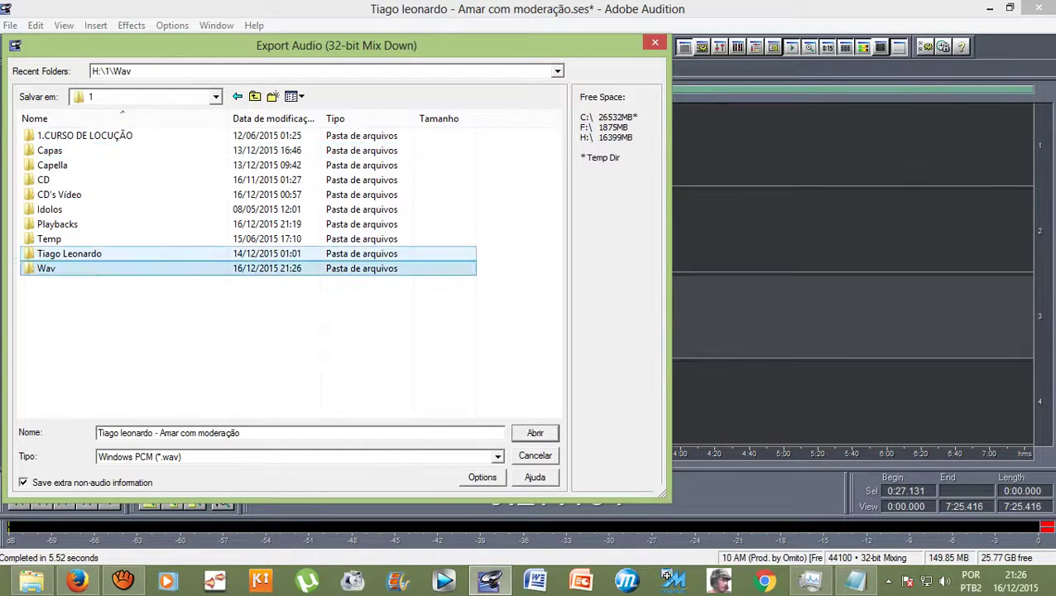
{"action": "double_click", "coordinate": [69, 254]}
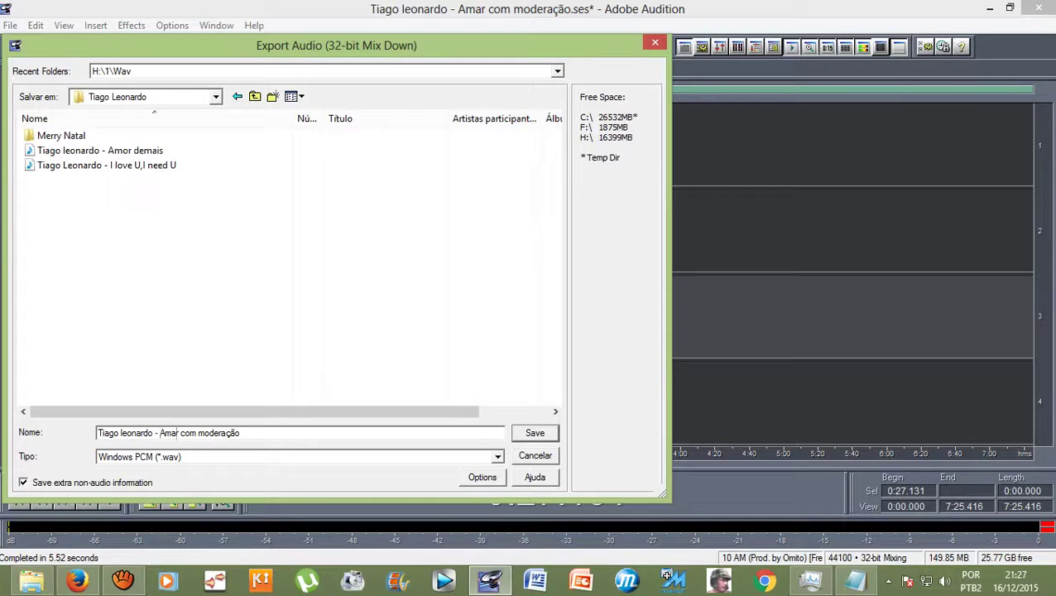
Export the mixdown as mp3PRO (FhG) (*.mp3), changing "Amar" to "Ame" in the file name
{"action": "left_click_drag", "start_coordinate": [179, 433], "coordinate": [170, 433]}
{"action": "type", "text": "e"}
{"action": "left_click", "coordinate": [298, 456]}
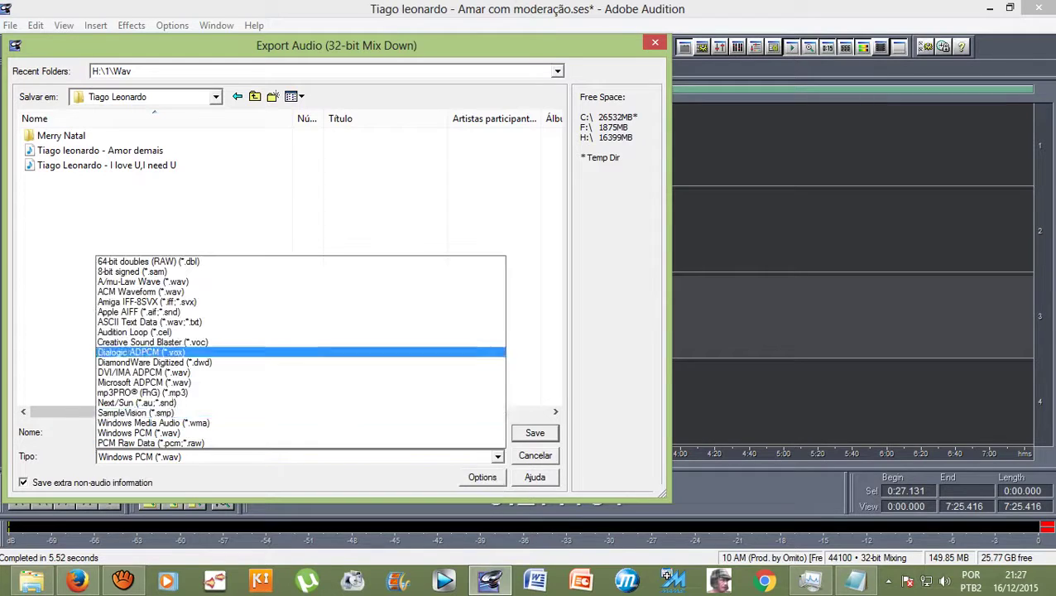
{"action": "key", "text": "Return"}
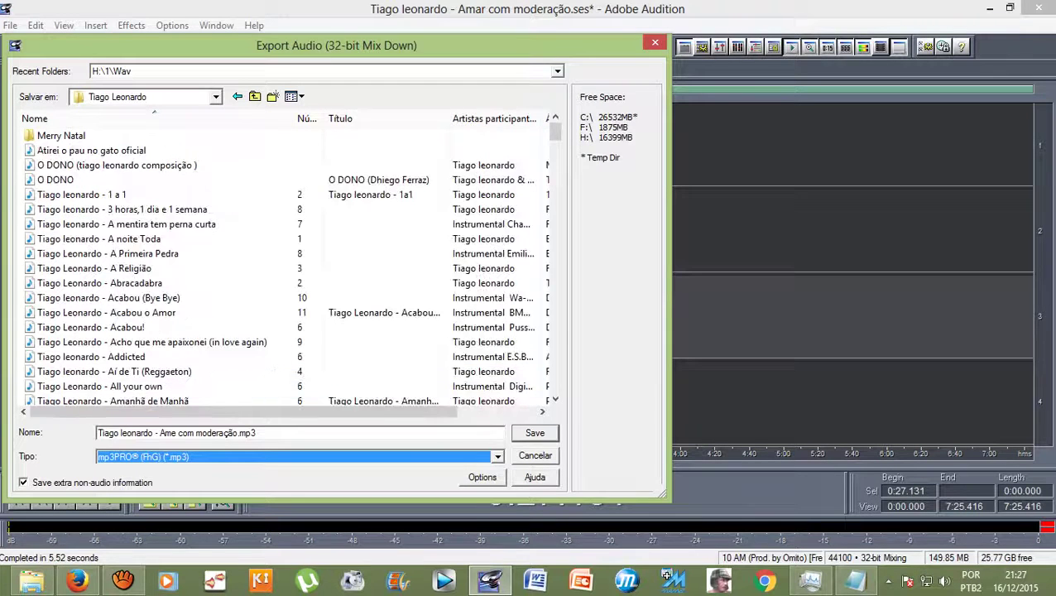
{"action": "key", "text": "Return"}
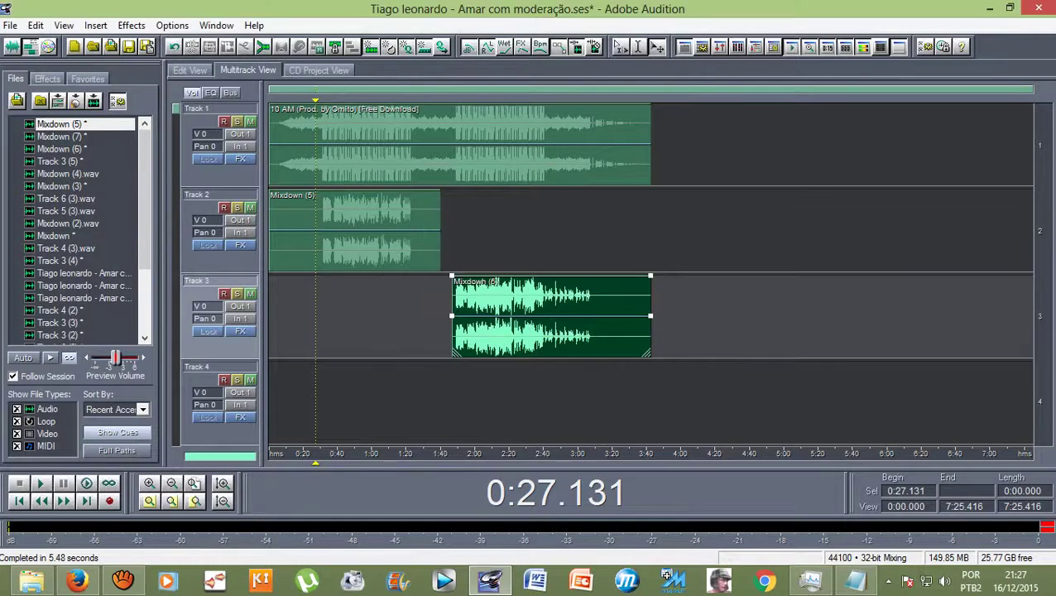
Switch to File Explorer and open the artist's folder inside folder 1 on the SAMSUNG drive
{"action": "left_click", "coordinate": [988, 8]}
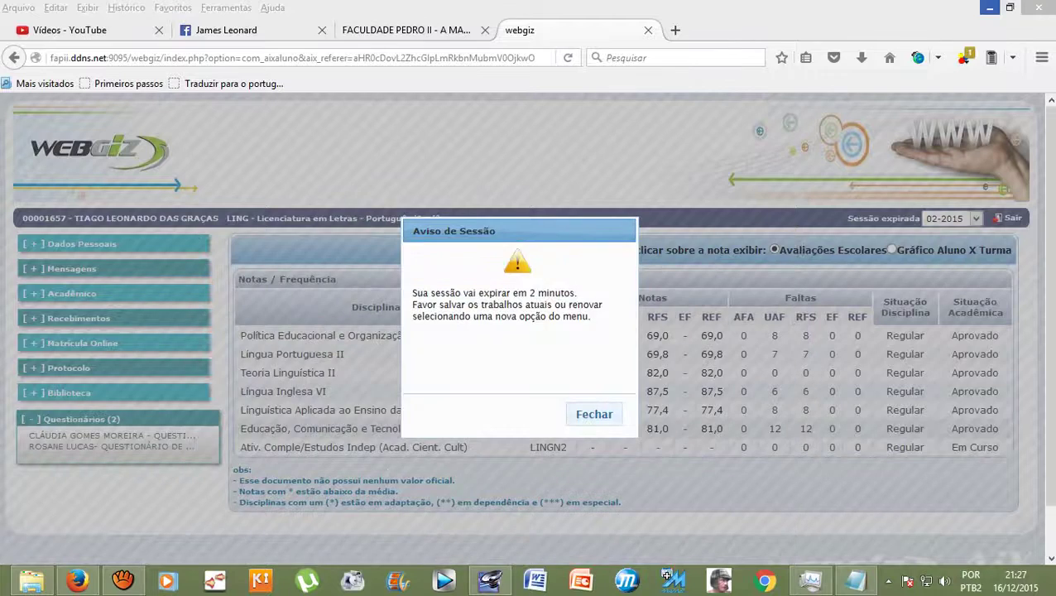
{"action": "left_click", "coordinate": [989, 10]}
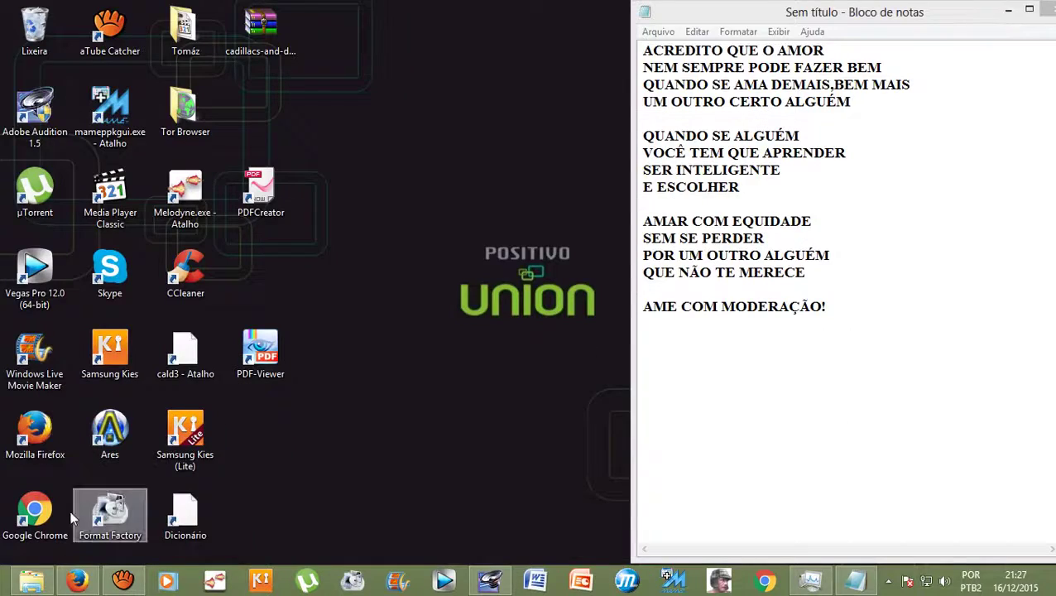
{"action": "left_click", "coordinate": [35, 582]}
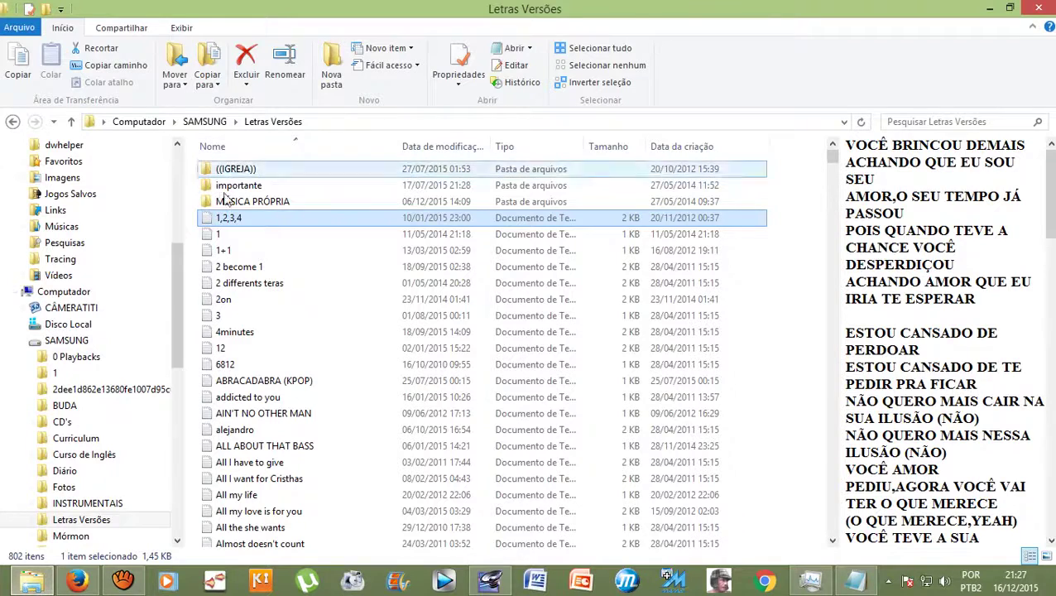
{"action": "left_click_drag", "start_coordinate": [174, 268], "coordinate": [175, 310]}
{"action": "left_click", "coordinate": [55, 242]}
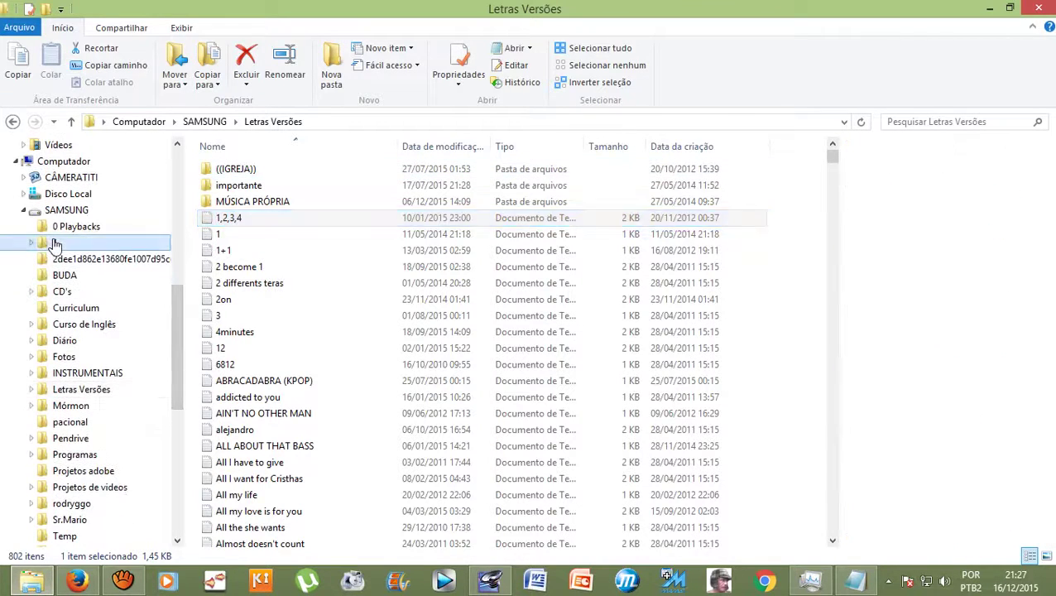
{"action": "double_click", "coordinate": [263, 299]}
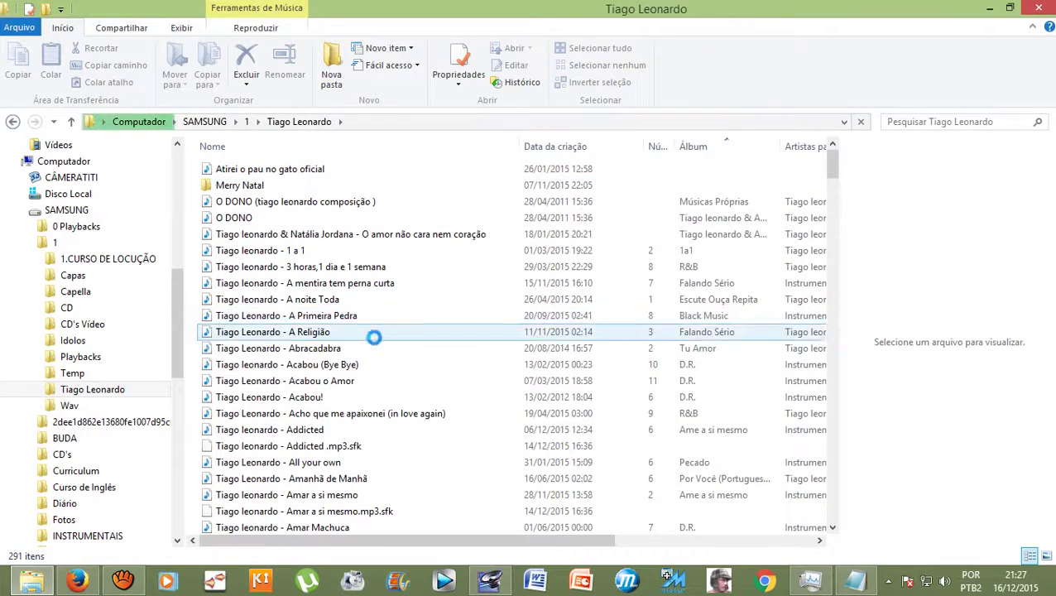
Find the exported "Ame com moderação" MP3, play its opening in Windows Media Player and pause it
{"action": "scroll", "coordinate": [375, 397], "scroll_direction": "down", "scroll_amount": 1}
{"action": "scroll", "coordinate": [375, 397], "scroll_direction": "down", "scroll_amount": 3}
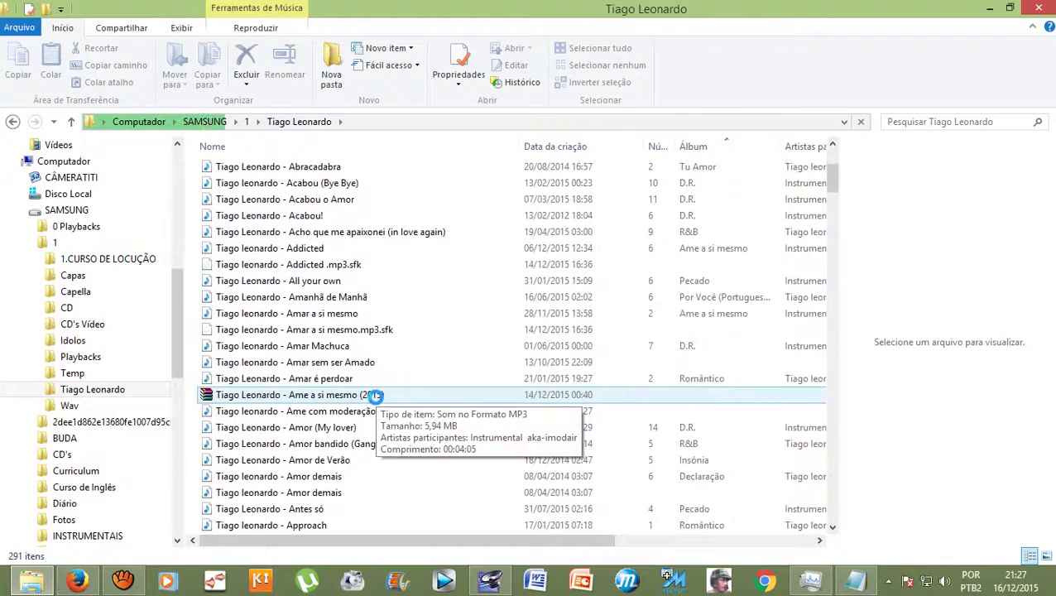
{"action": "scroll", "coordinate": [356, 414], "scroll_direction": "down", "scroll_amount": 1}
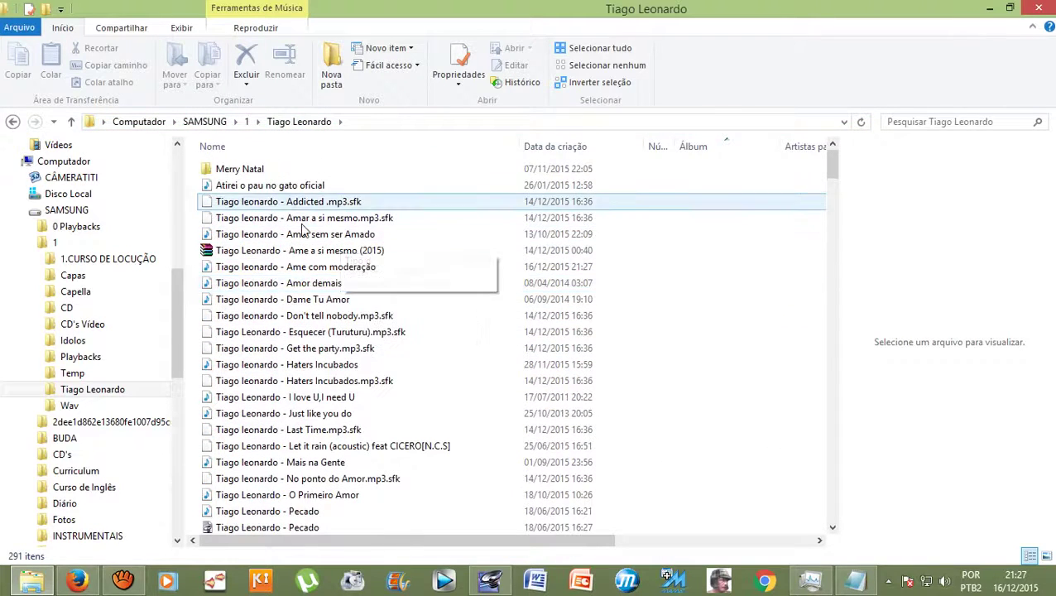
{"action": "scroll", "coordinate": [348, 352], "scroll_direction": "down", "scroll_amount": 3}
{"action": "scroll", "coordinate": [349, 352], "scroll_direction": "up", "scroll_amount": 3}
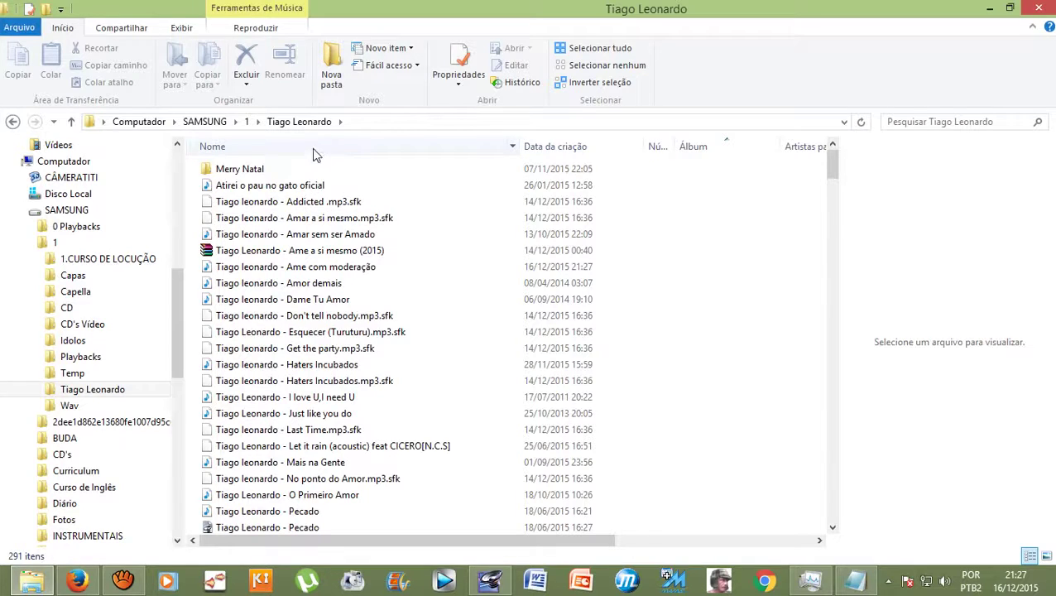
{"action": "left_click", "coordinate": [332, 268]}
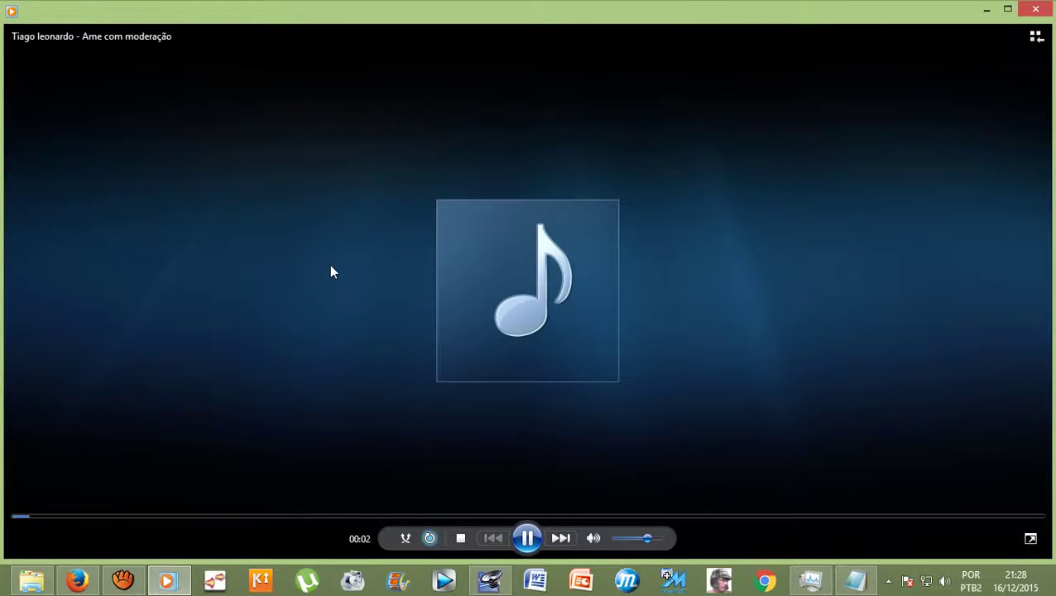
{"action": "left_click", "coordinate": [527, 537]}
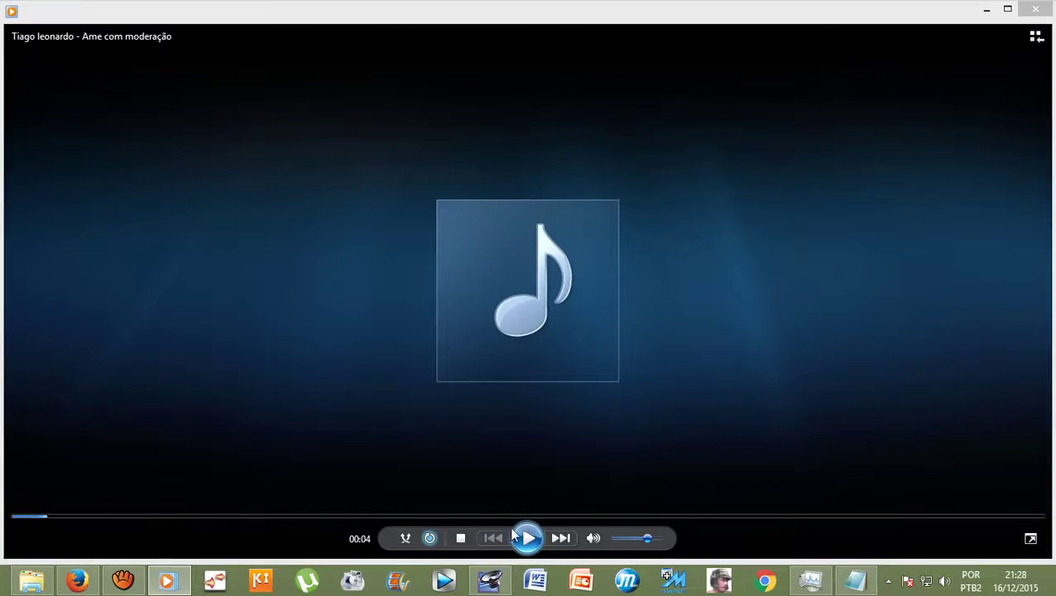
{"action": "left_click", "coordinate": [47, 586]}
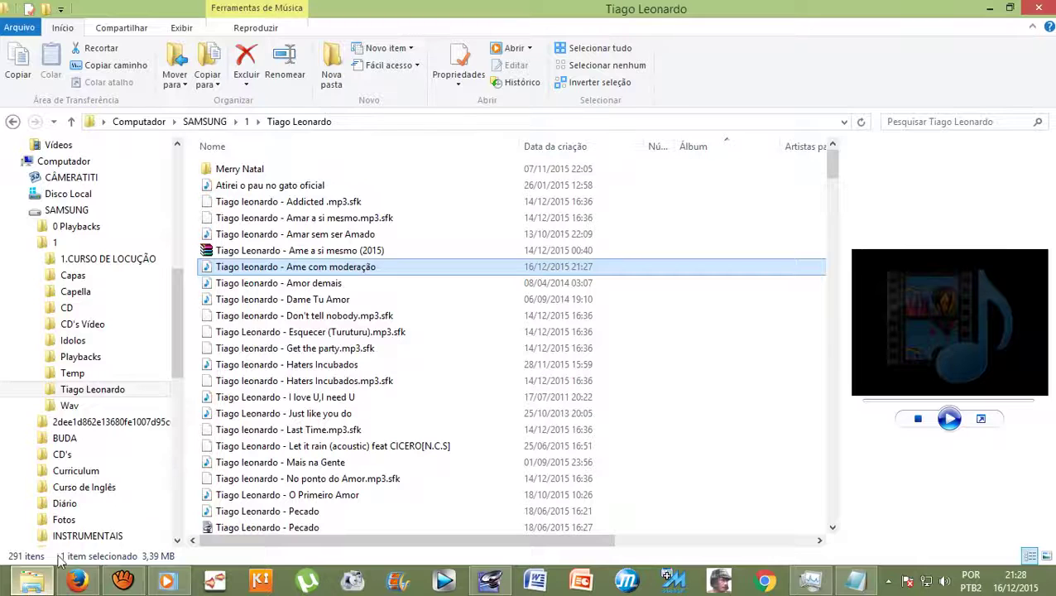
{"action": "right_click", "coordinate": [264, 275]}
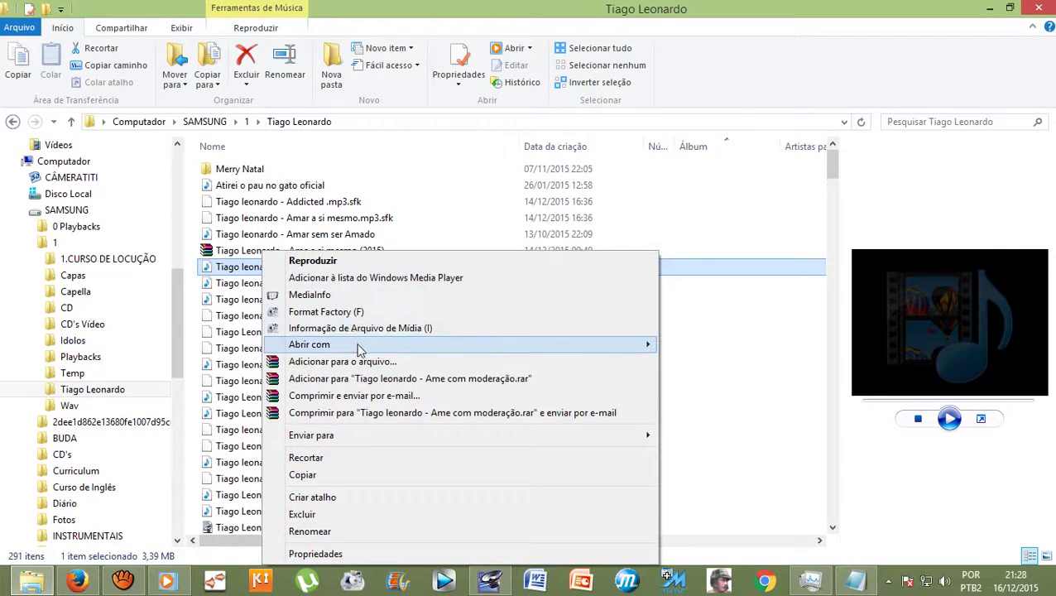
{"action": "mouse_move", "coordinate": [361, 349]}
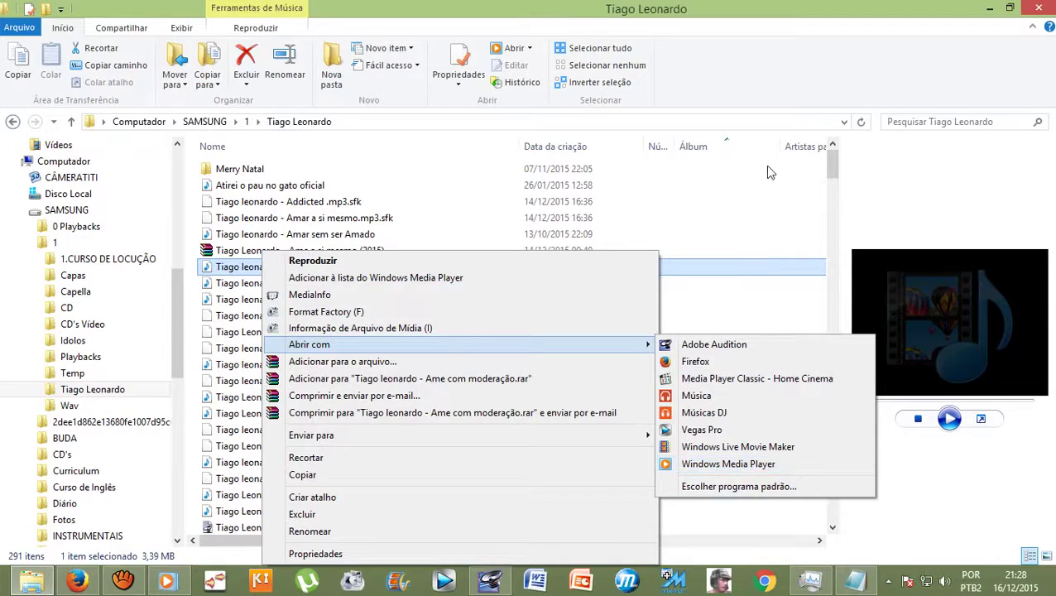
{"action": "left_click", "coordinate": [822, 98]}
{"action": "left_click", "coordinate": [169, 582]}
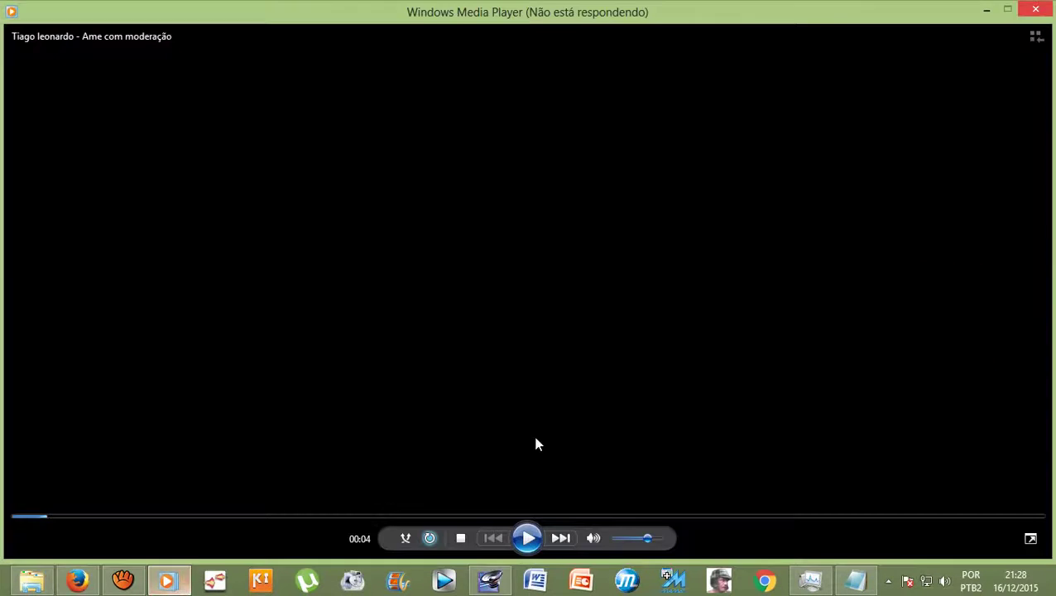
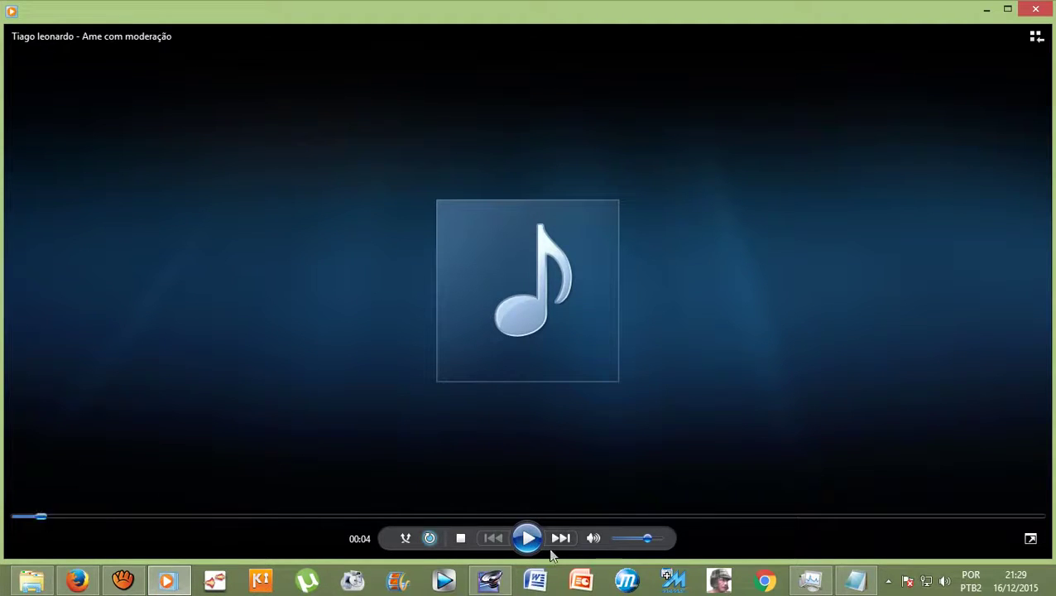
Resume the song and show the player's library in a maximized window, with the playback volume lowered
{"action": "left_click", "coordinate": [527, 538]}
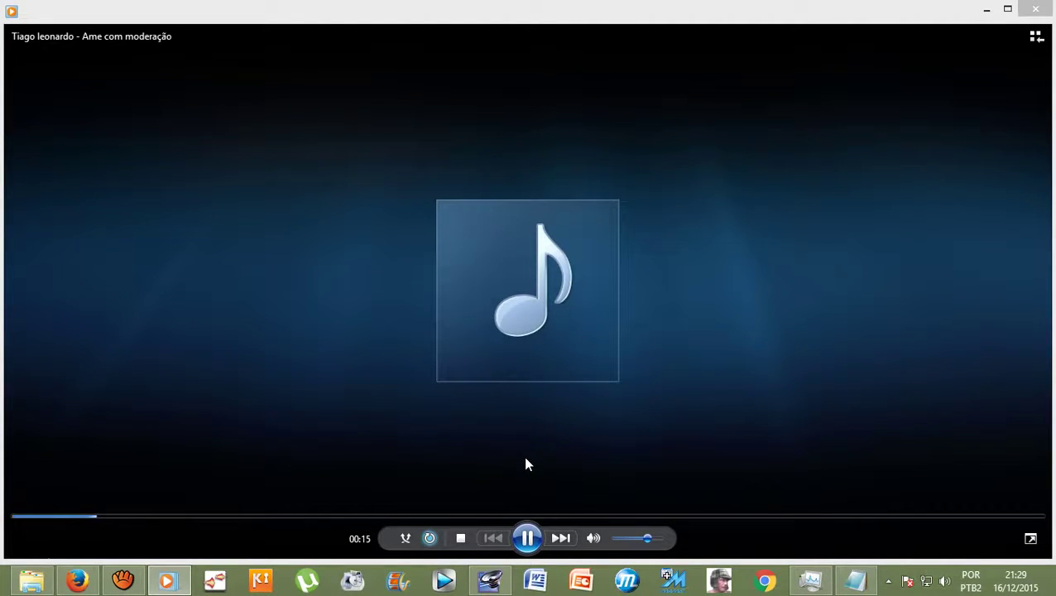
{"action": "left_click", "coordinate": [1035, 39]}
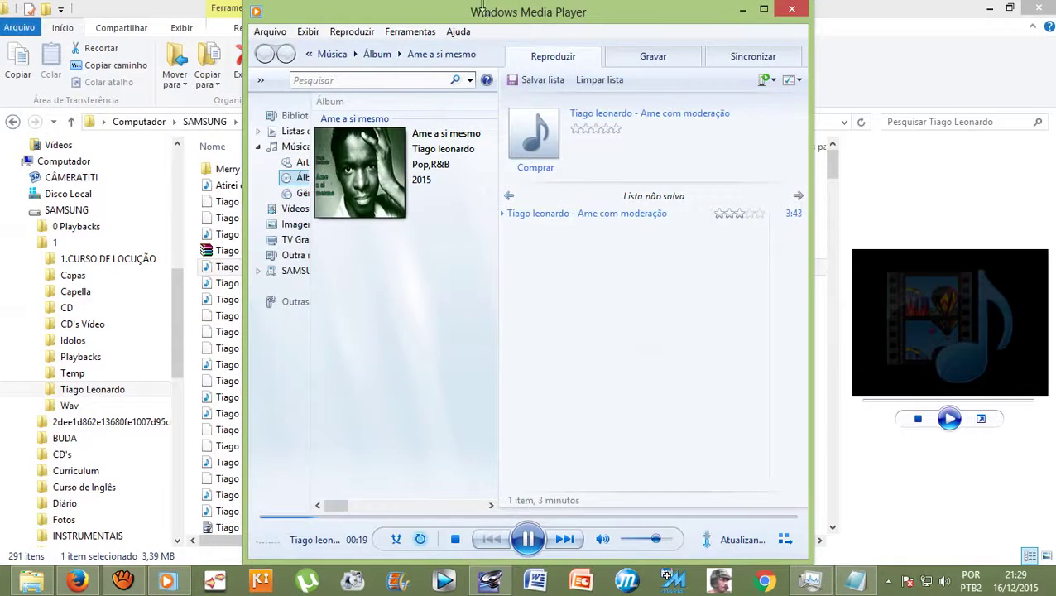
{"action": "left_click", "coordinate": [763, 8]}
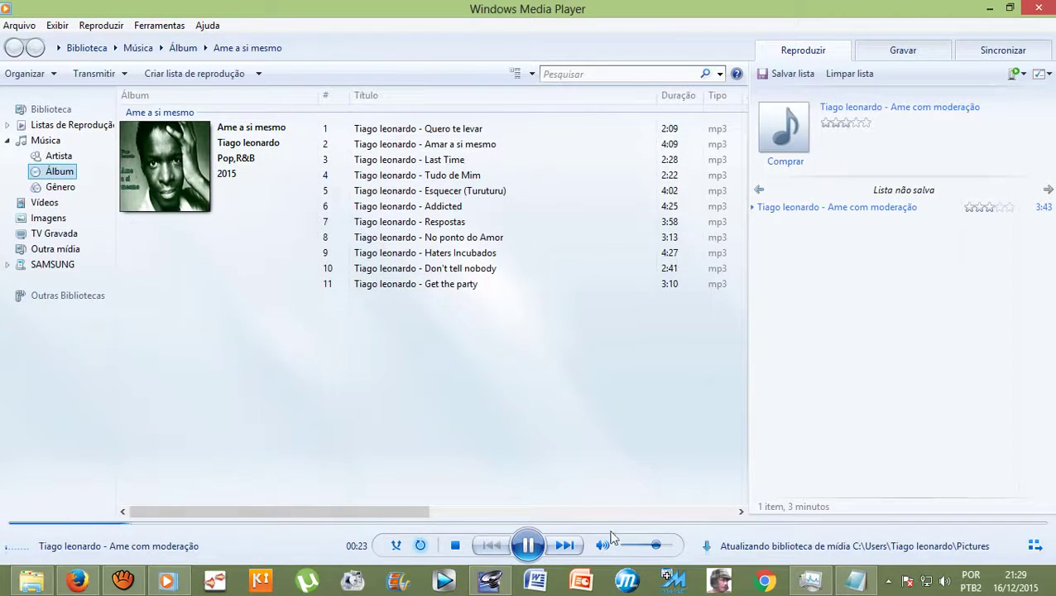
{"action": "left_click", "coordinate": [635, 544]}
Search the media library for the artist's name followed by "ame com" and show the matching song
{"action": "left_click", "coordinate": [579, 76]}
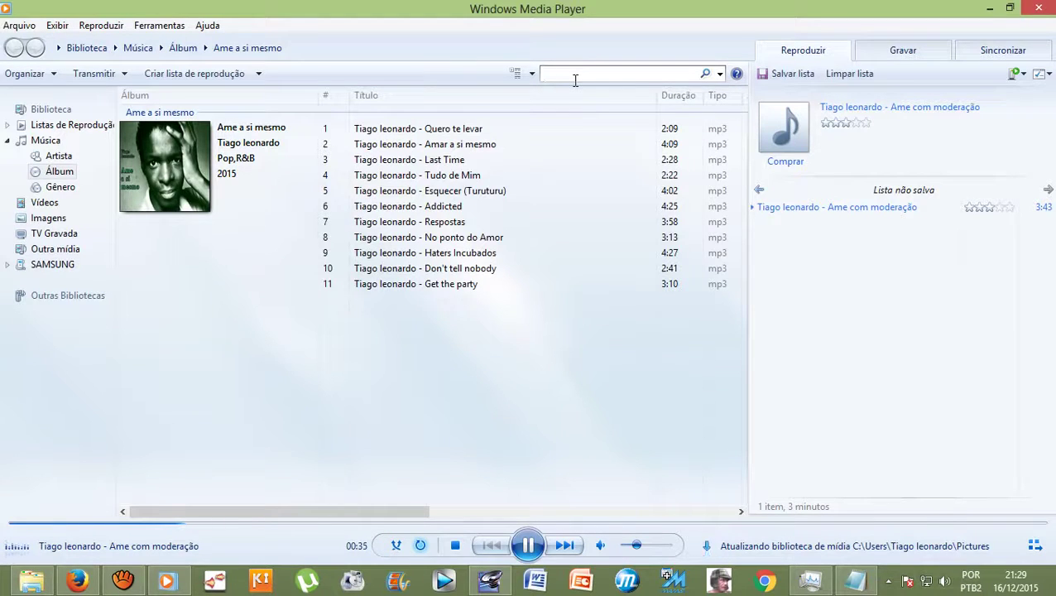
{"action": "type", "text": "tiago leonardo ame c"}
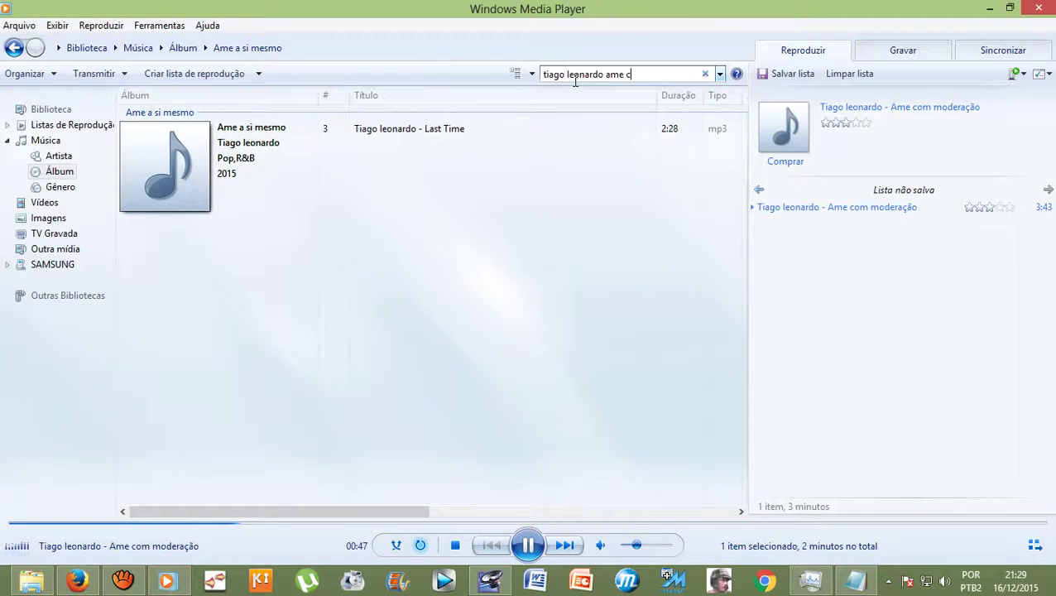
{"action": "type", "text": "om"}
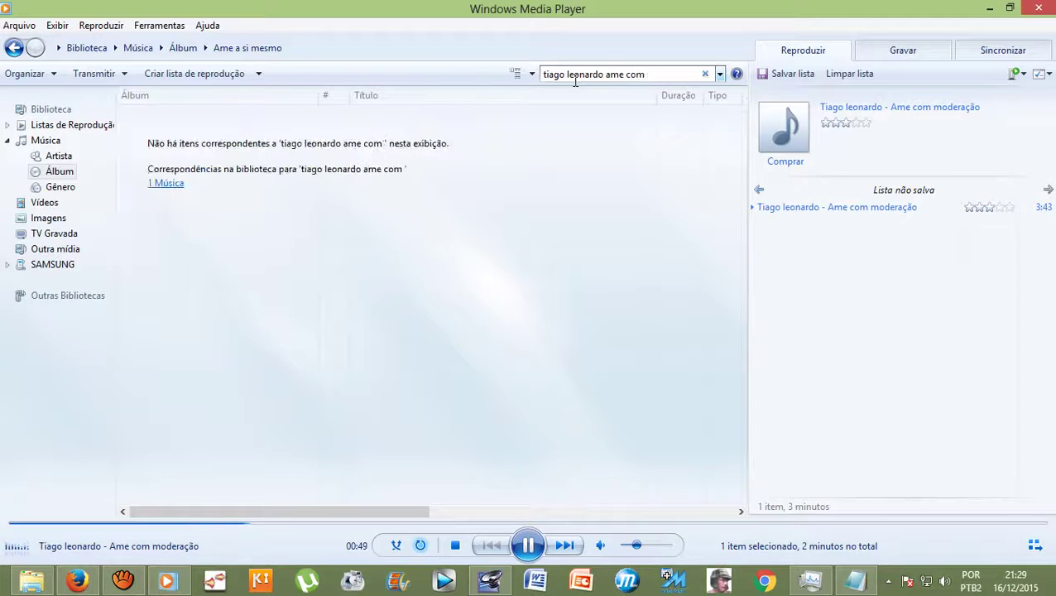
{"action": "left_click", "coordinate": [162, 185]}
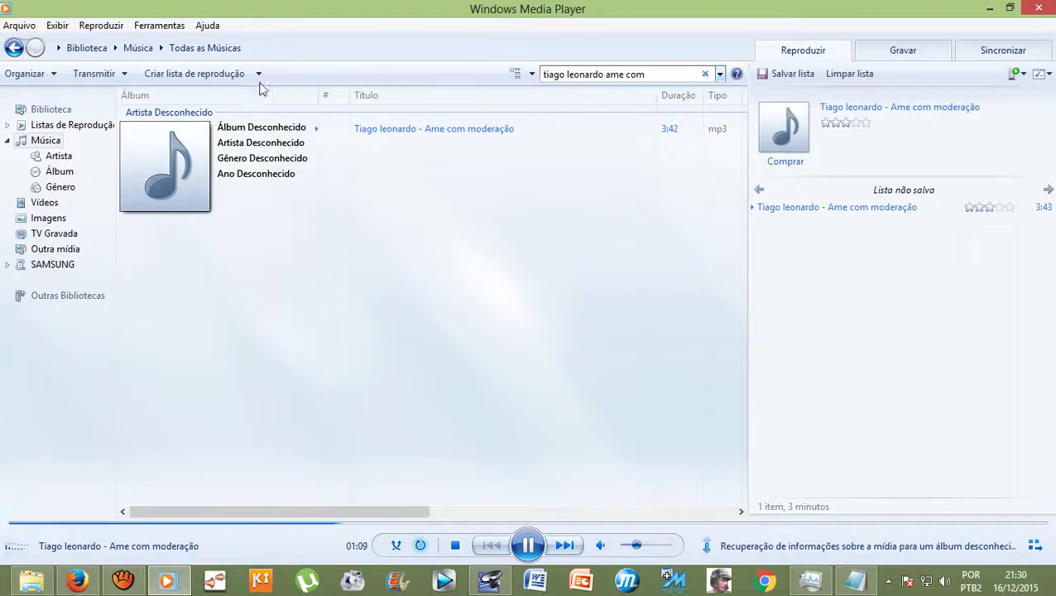
Set the year of the "Ame com moderação" song's unknown album to 2015
{"action": "right_click", "coordinate": [258, 180]}
{"action": "left_click", "coordinate": [318, 197]}
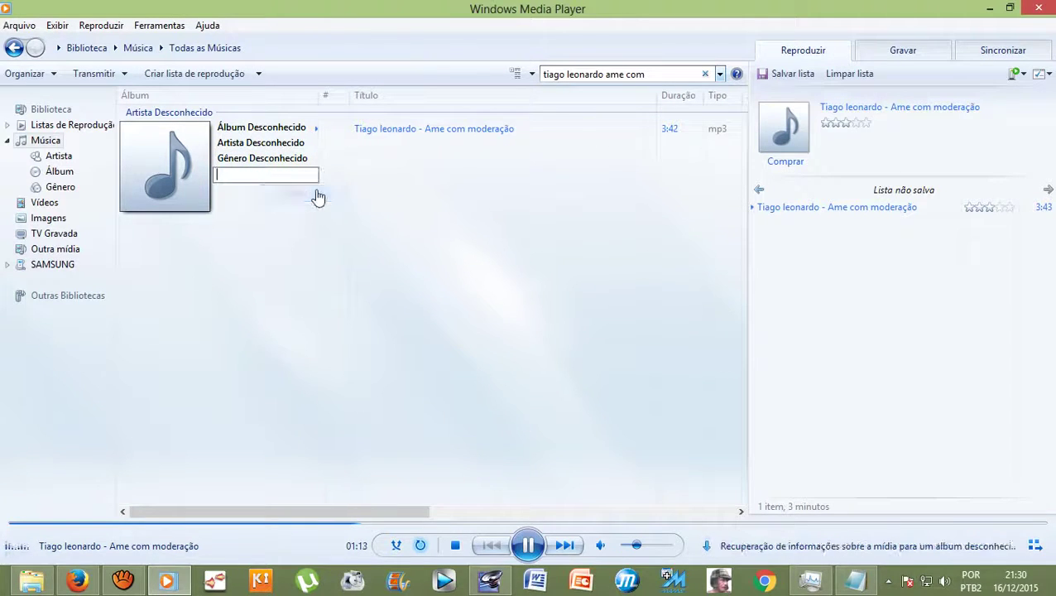
{"action": "type", "text": "2015"}
{"action": "key", "text": "Return"}
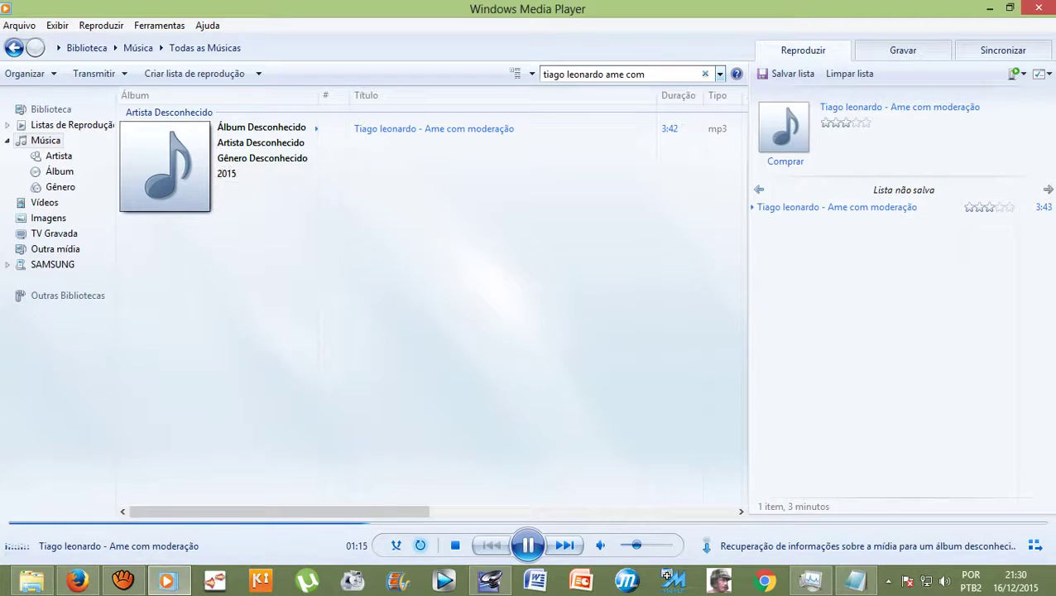
Set the genre of the "Ame com moderação" song's album to Pop,R&B
{"action": "right_click", "coordinate": [253, 159]}
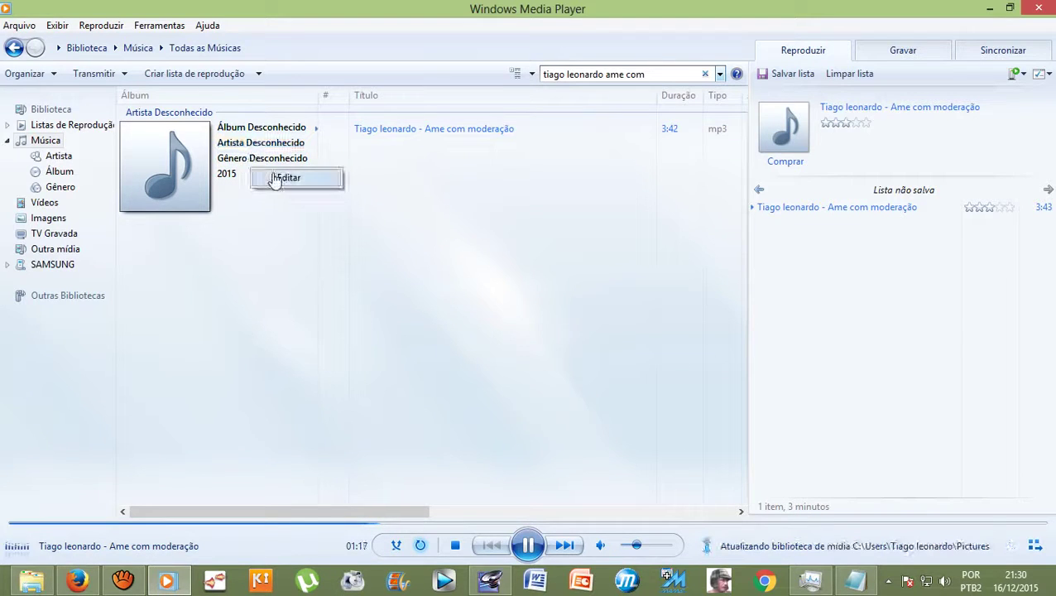
{"action": "left_click", "coordinate": [276, 184]}
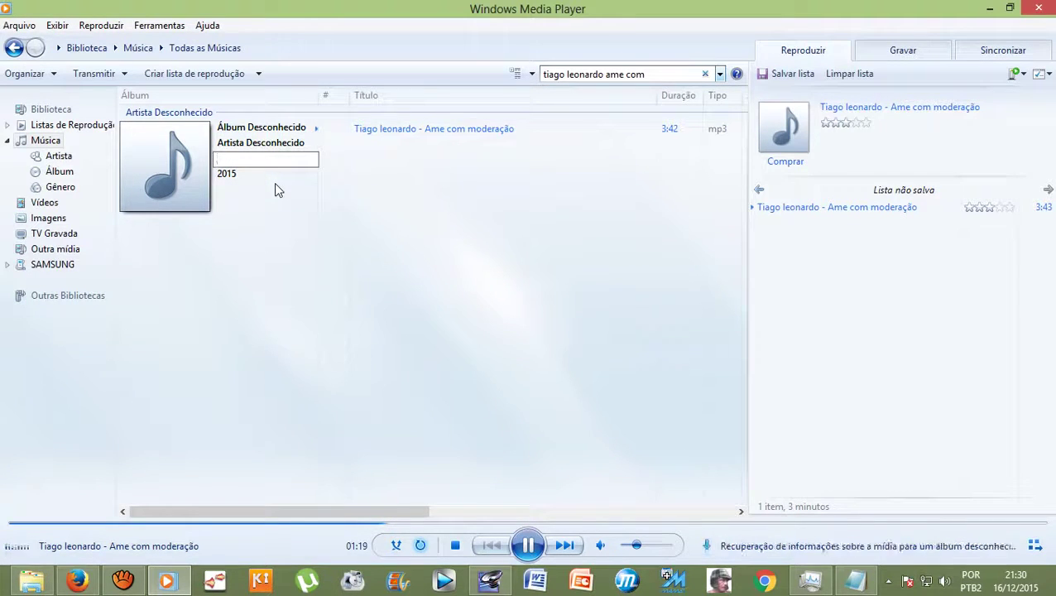
{"action": "type", "text": "P"}
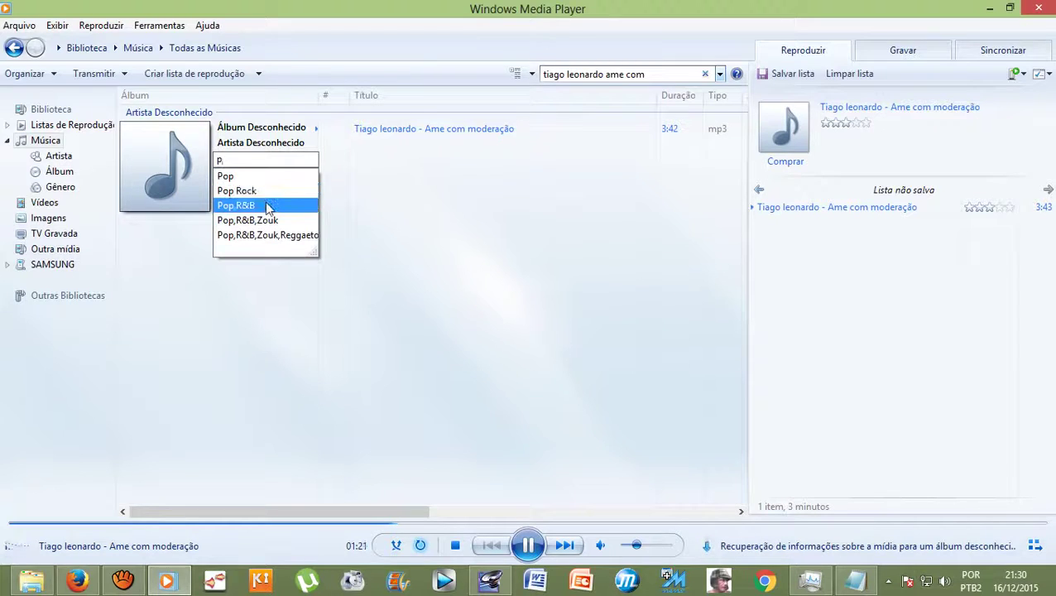
{"action": "left_click", "coordinate": [266, 205]}
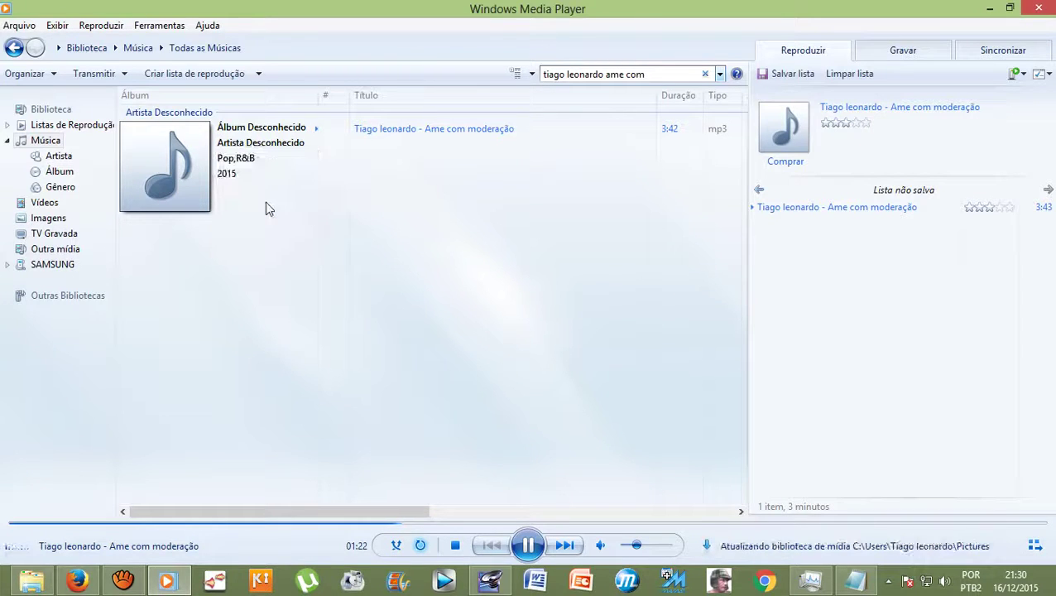
Set the album artist of the "Ame com moderação" song to the singer's name from the suggestions
{"action": "right_click", "coordinate": [283, 150]}
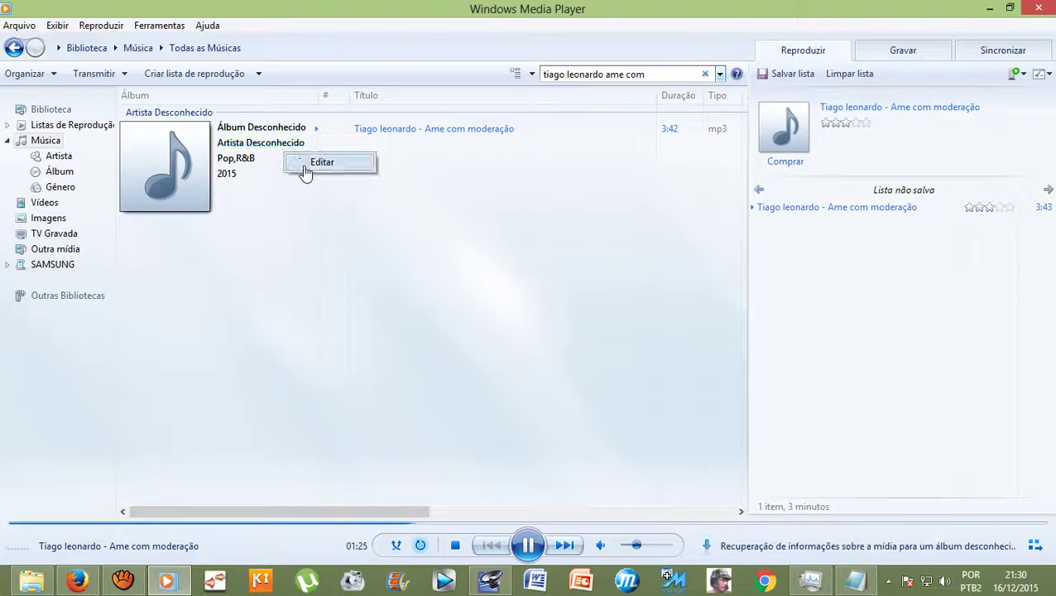
{"action": "left_click", "coordinate": [304, 169]}
{"action": "type", "text": "T"}
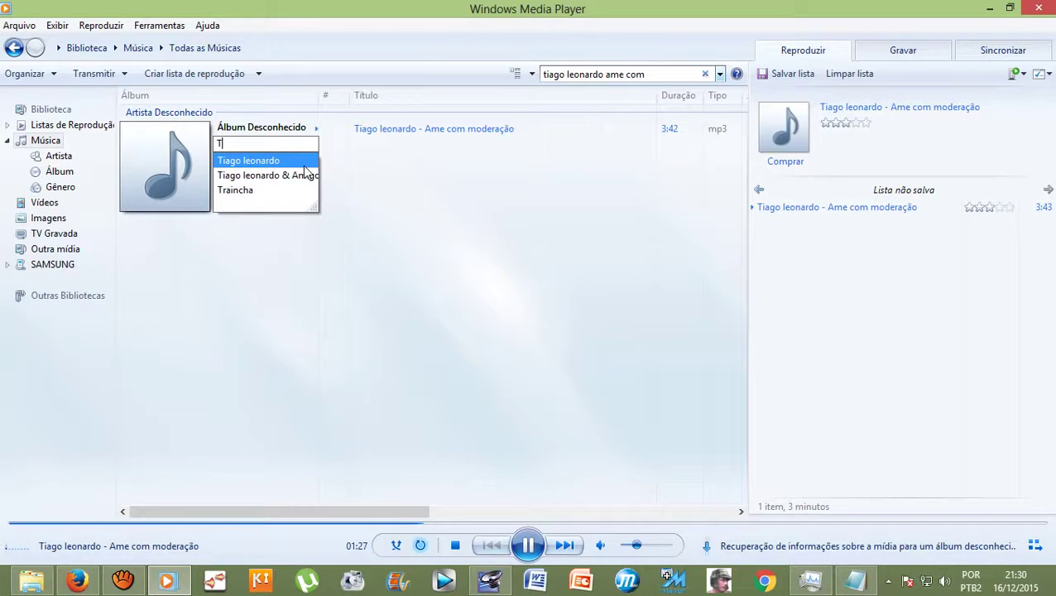
{"action": "left_click", "coordinate": [300, 163]}
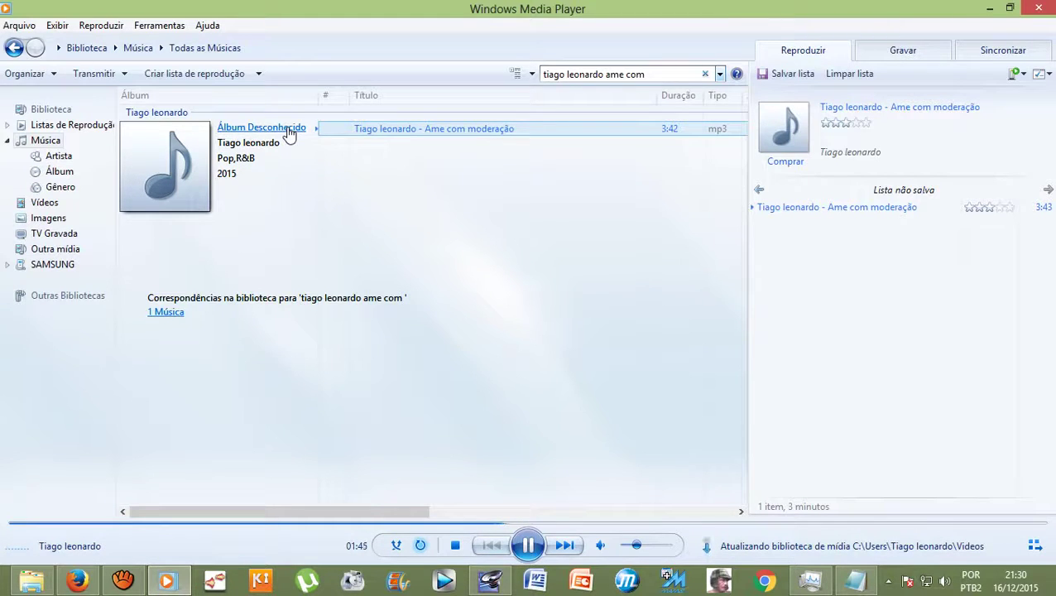
Rename the song's unknown album as "Moderação"
{"action": "right_click", "coordinate": [289, 134]}
{"action": "left_click", "coordinate": [316, 147]}
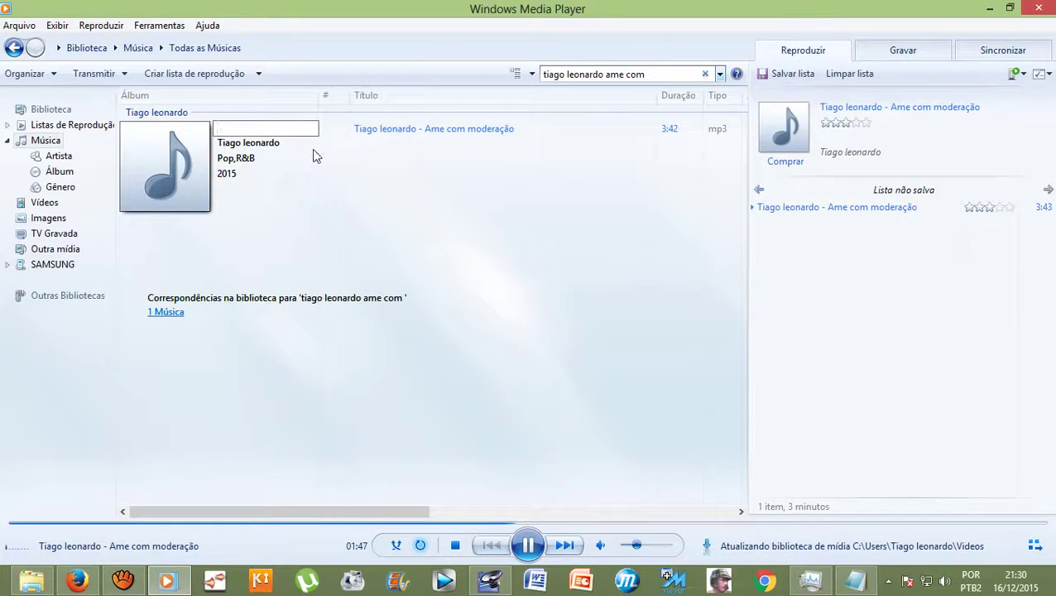
{"action": "type", "text": "Moderação"}
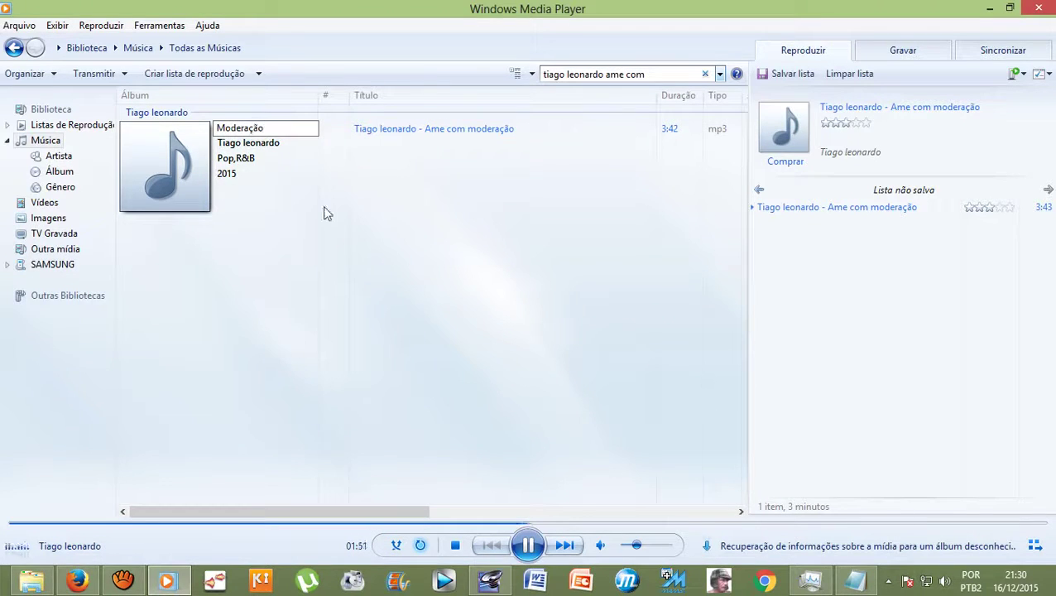
{"action": "key", "text": "Return"}
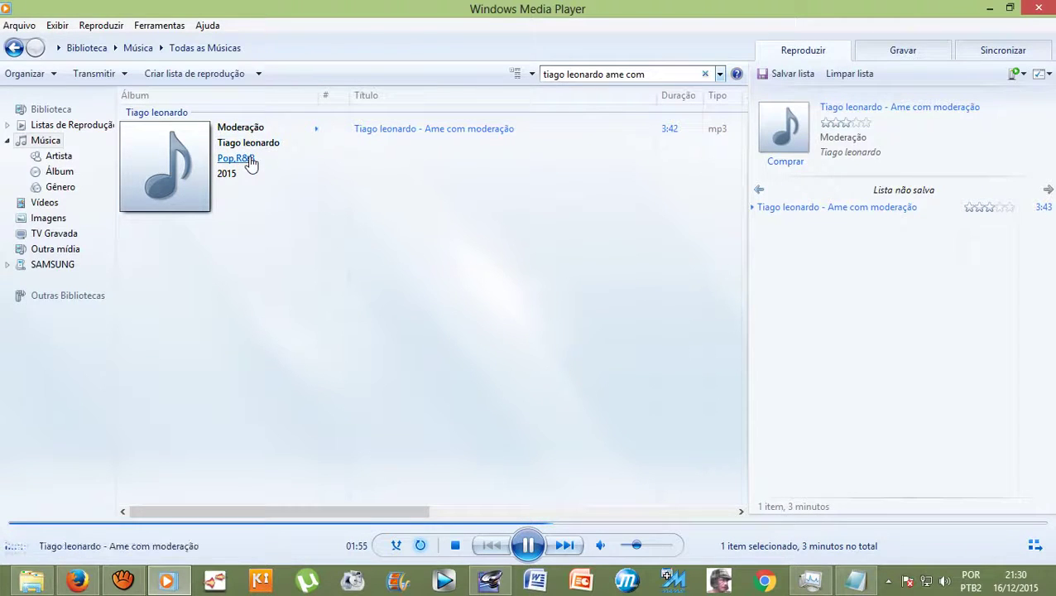
Switch to the Adobe Audition session, check the producer credit in the Track 1 backing clip's title, and return to Windows Media Player
{"action": "left_click_drag", "start_coordinate": [236, 509], "coordinate": [390, 511]}
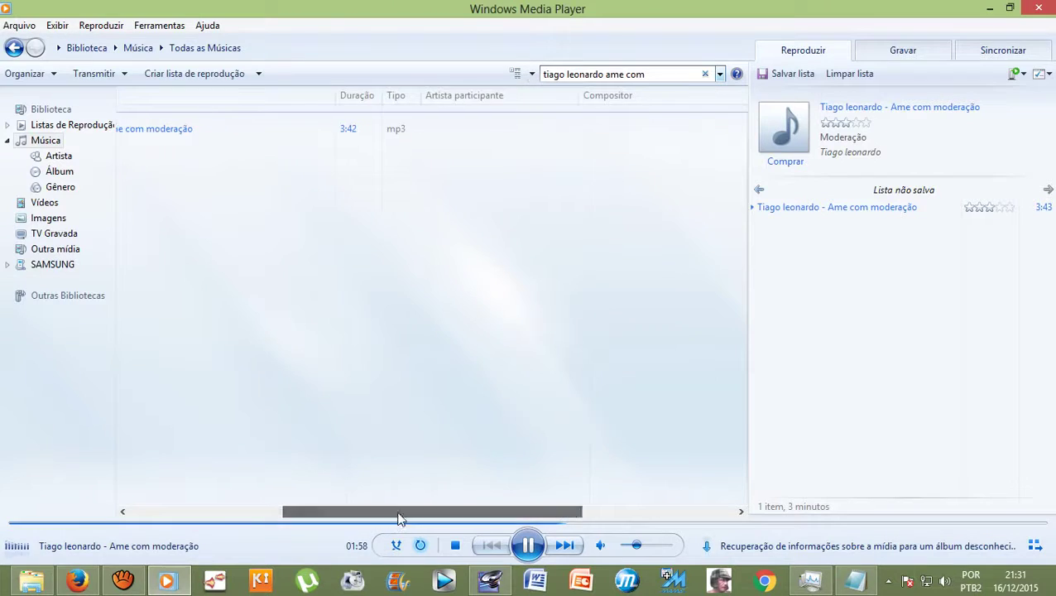
{"action": "right_click", "coordinate": [486, 134]}
{"action": "left_click", "coordinate": [550, 219]}
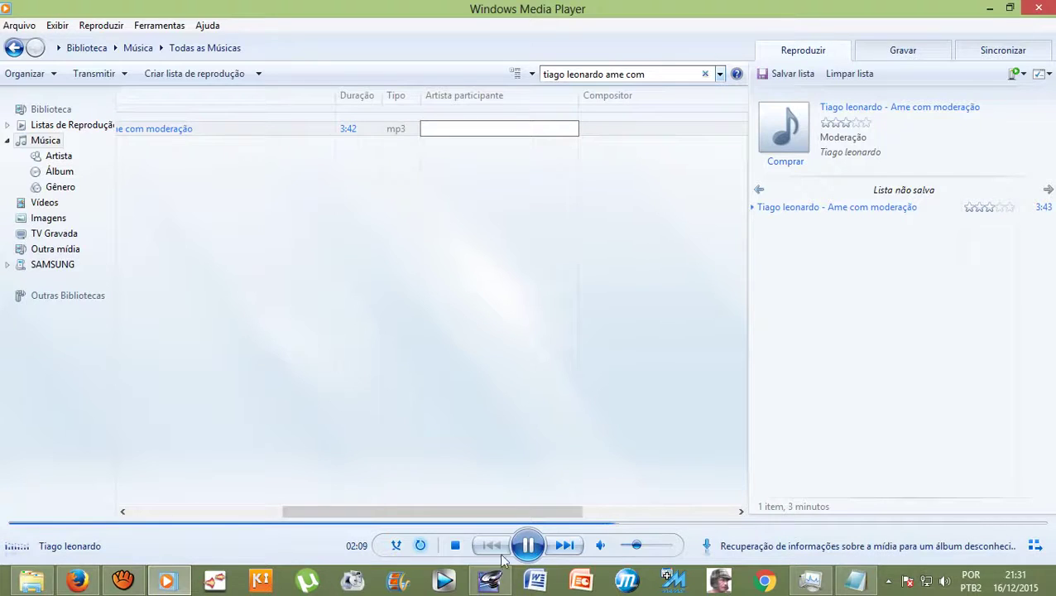
{"action": "left_click", "coordinate": [489, 580]}
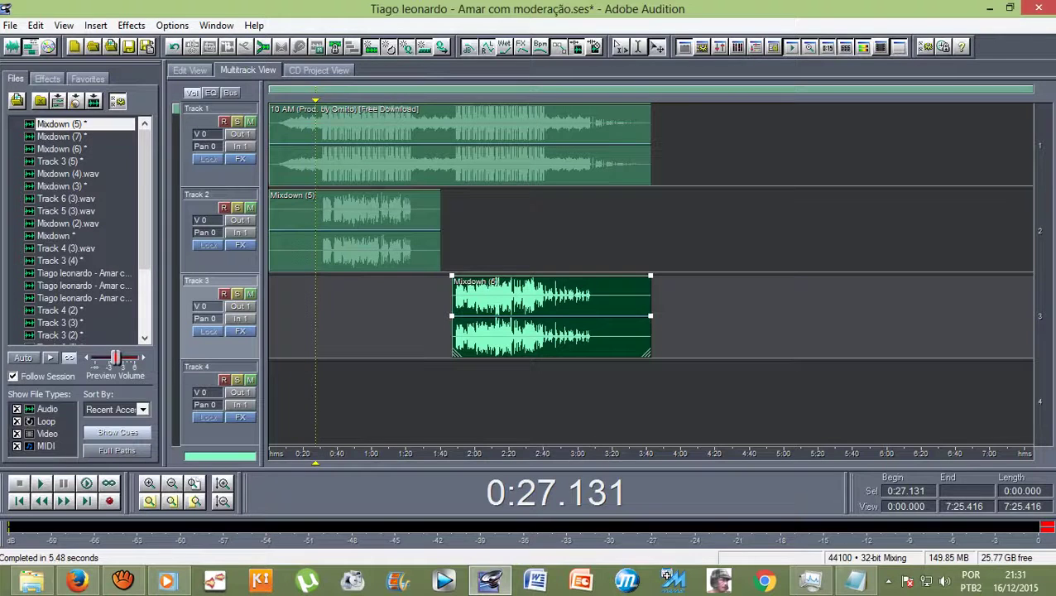
{"action": "left_click", "coordinate": [497, 144]}
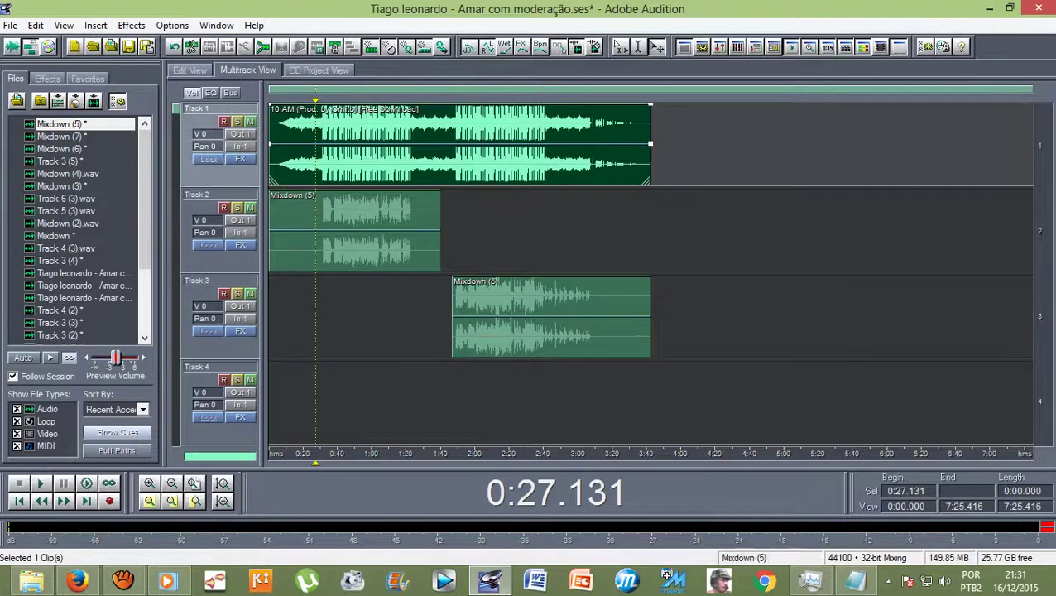
{"action": "left_click", "coordinate": [175, 582]}
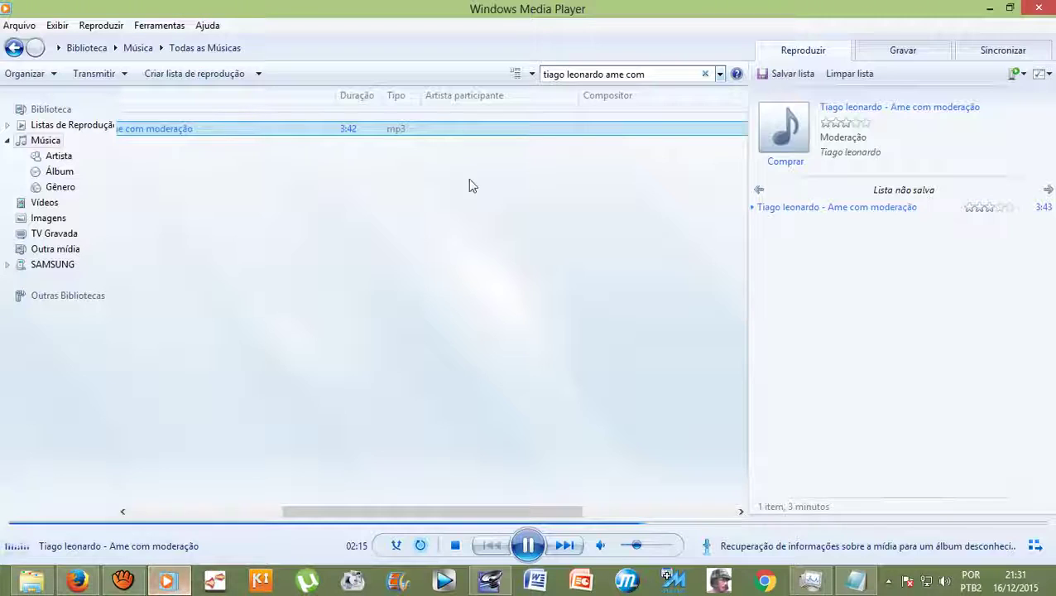
Set the song's contributing artist to "Instrumental Omito"
{"action": "right_click", "coordinate": [475, 137]}
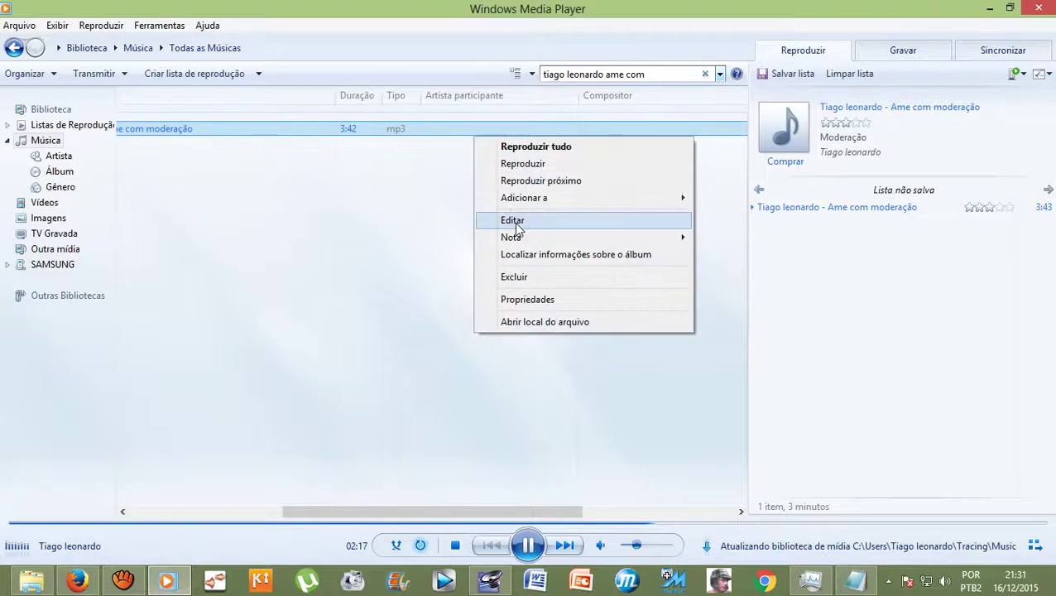
{"action": "left_click", "coordinate": [515, 220]}
{"action": "type", "text": "Omito"}
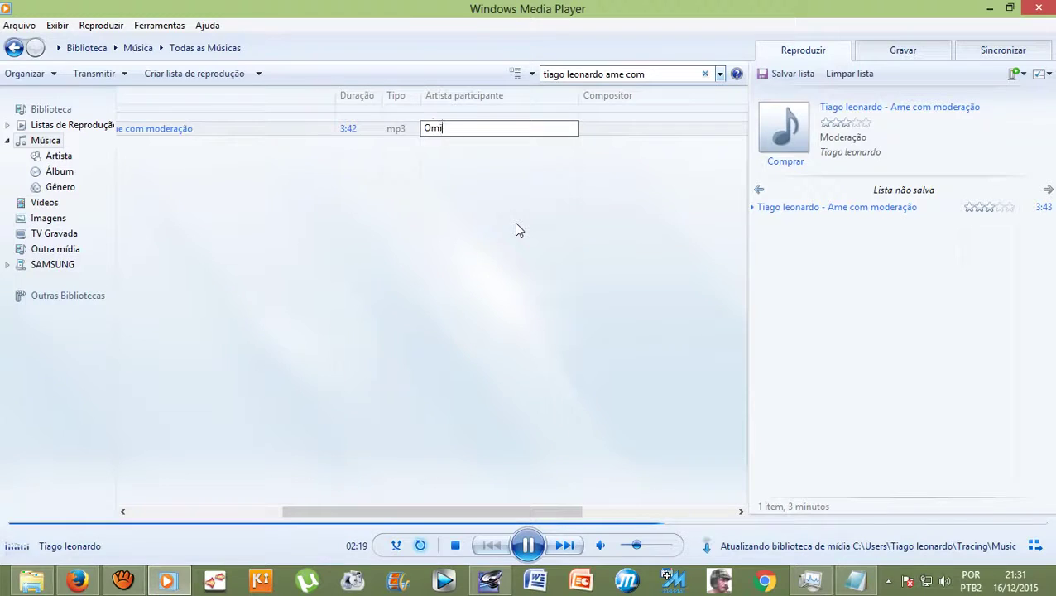
{"action": "key", "text": "BackSpace"}
{"action": "key", "text": "BackSpace"}
{"action": "key", "text": "BackSpace"}
{"action": "key", "text": "BackSpace"}
{"action": "key", "text": "BackSpace"}
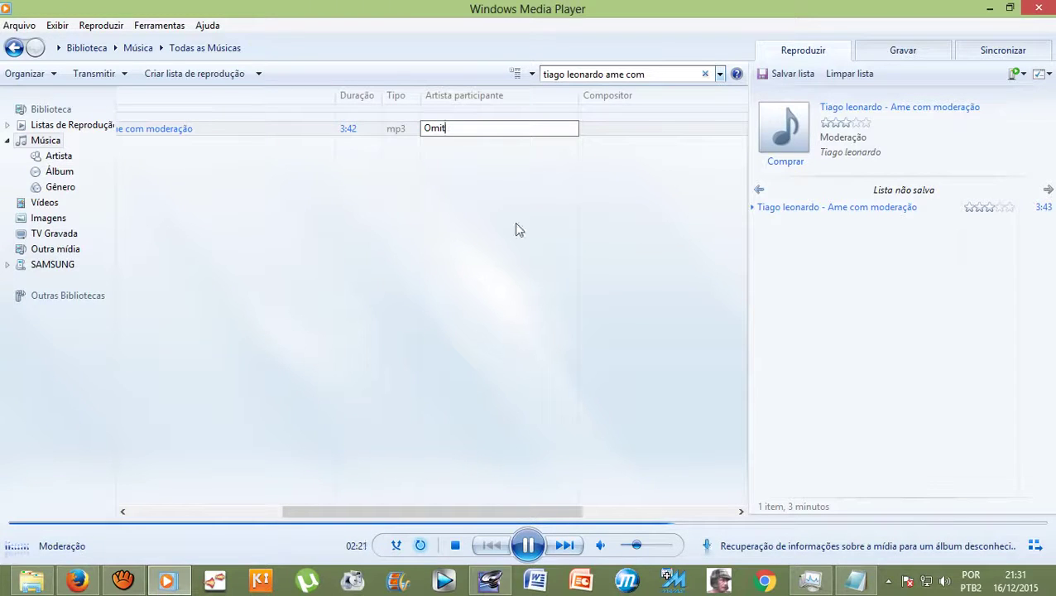
{"action": "type", "text": "Ins"}
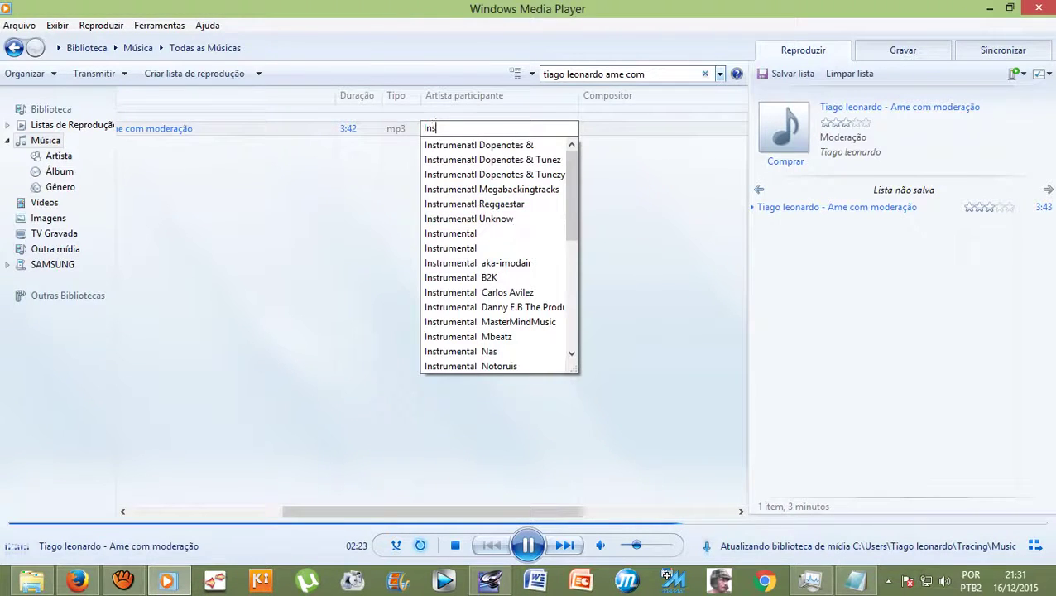
{"action": "key", "text": "Down"}
{"action": "key", "text": "Down"}
{"action": "key", "text": "Down"}
{"action": "key", "text": "Down"}
{"action": "key", "text": "Down"}
{"action": "key", "text": "Down"}
{"action": "key", "text": "Down"}
{"action": "type", "text": "Omi"}
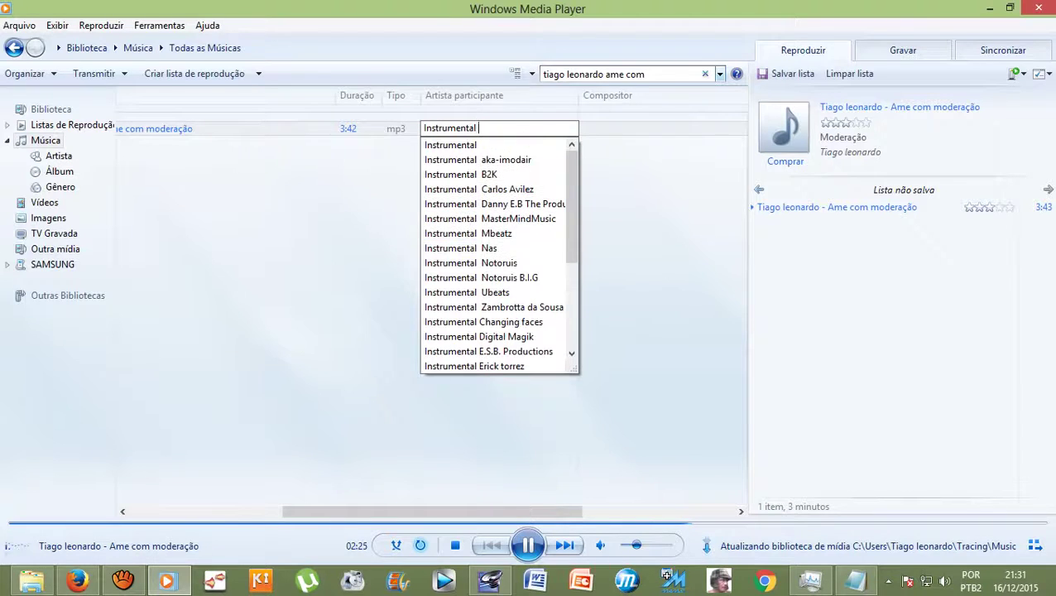
{"action": "type", "text": "to"}
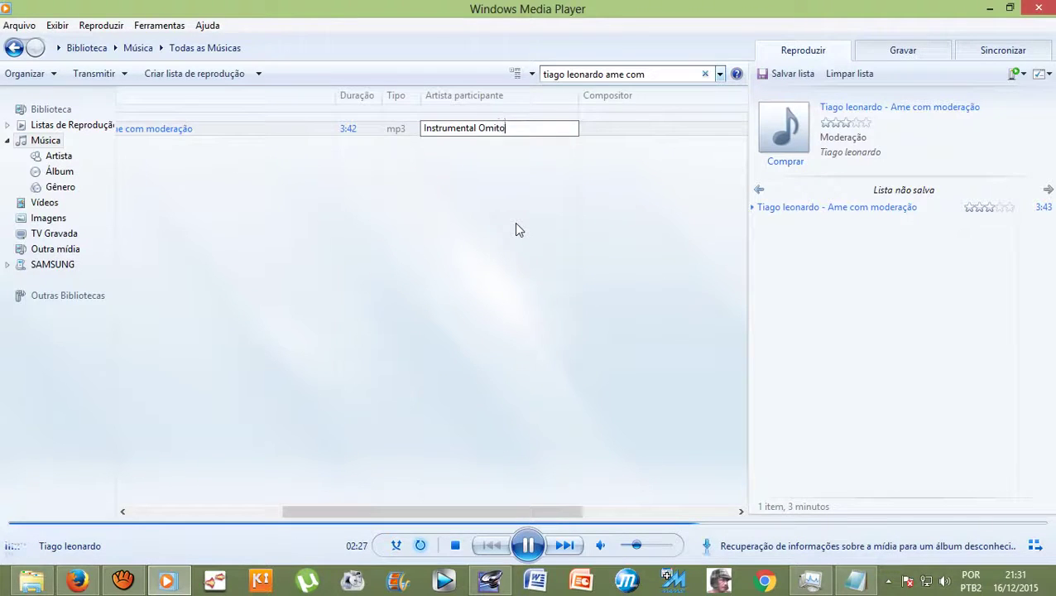
{"action": "key", "text": "Return"}
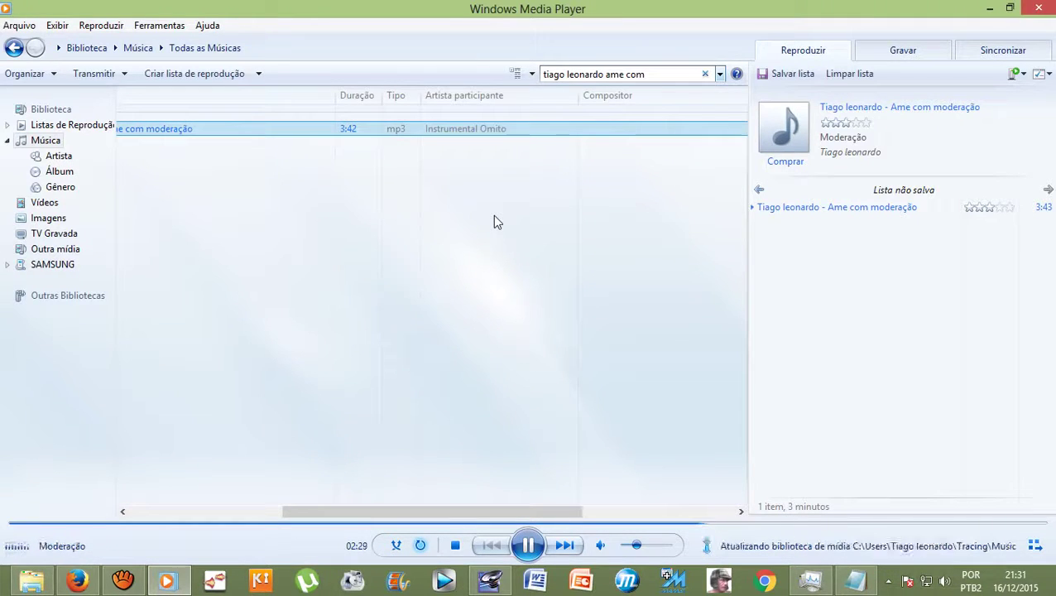
Set the song's composer to the singer's name from the suggestions
{"action": "right_click", "coordinate": [596, 131]}
{"action": "left_click", "coordinate": [635, 219]}
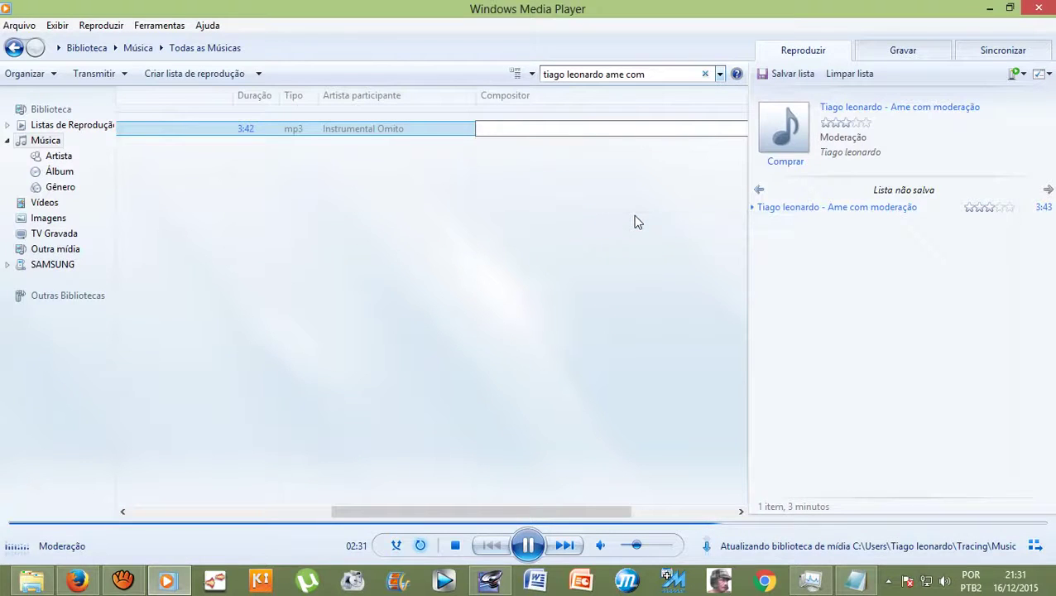
{"action": "type", "text": "T"}
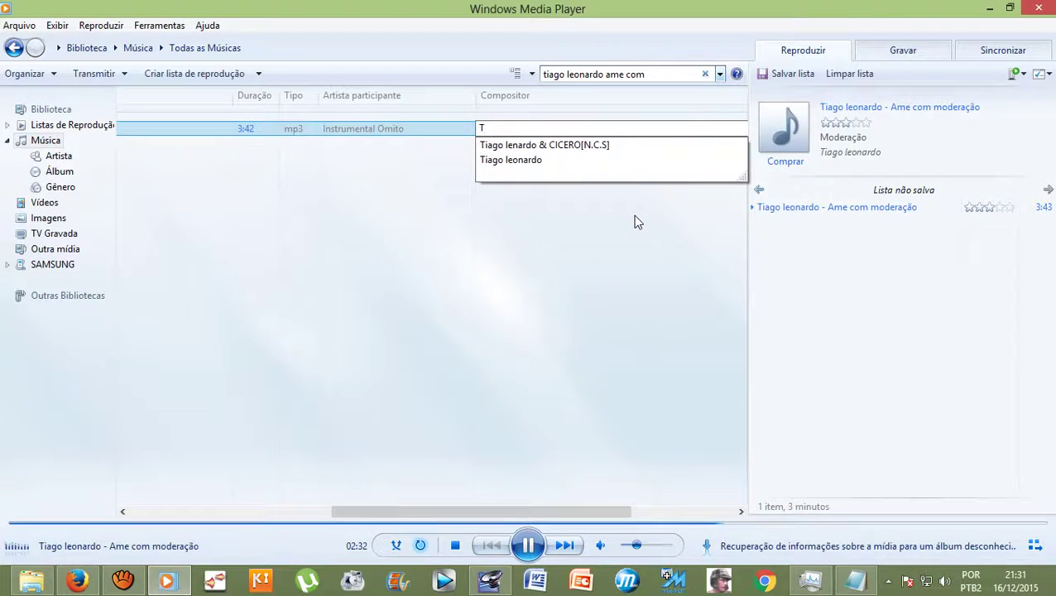
{"action": "left_click", "coordinate": [532, 161]}
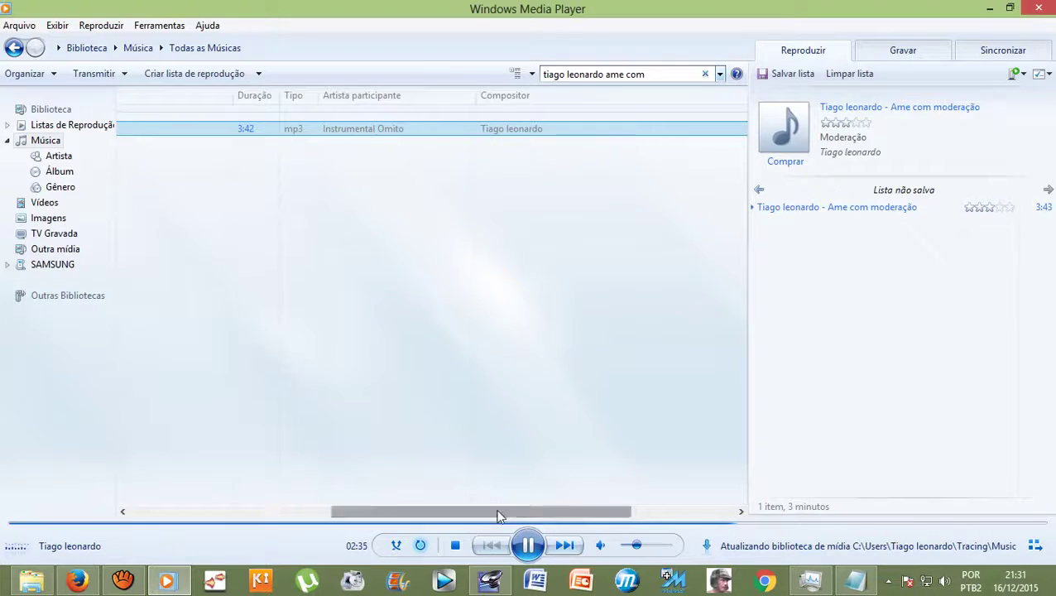
{"action": "left_click_drag", "start_coordinate": [499, 511], "coordinate": [277, 511]}
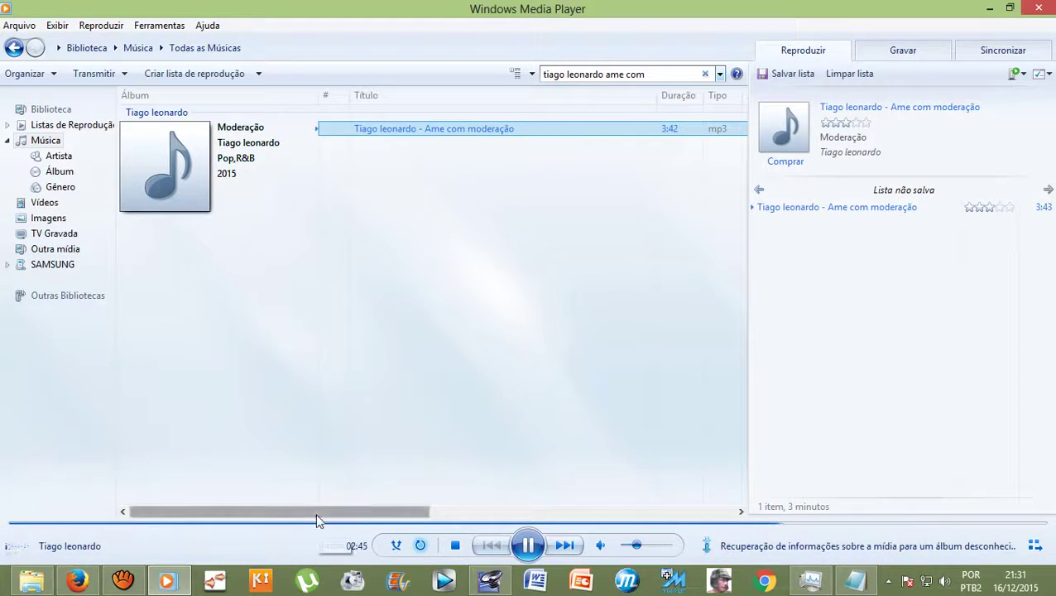
{"action": "left_click_drag", "start_coordinate": [317, 511], "coordinate": [249, 507]}
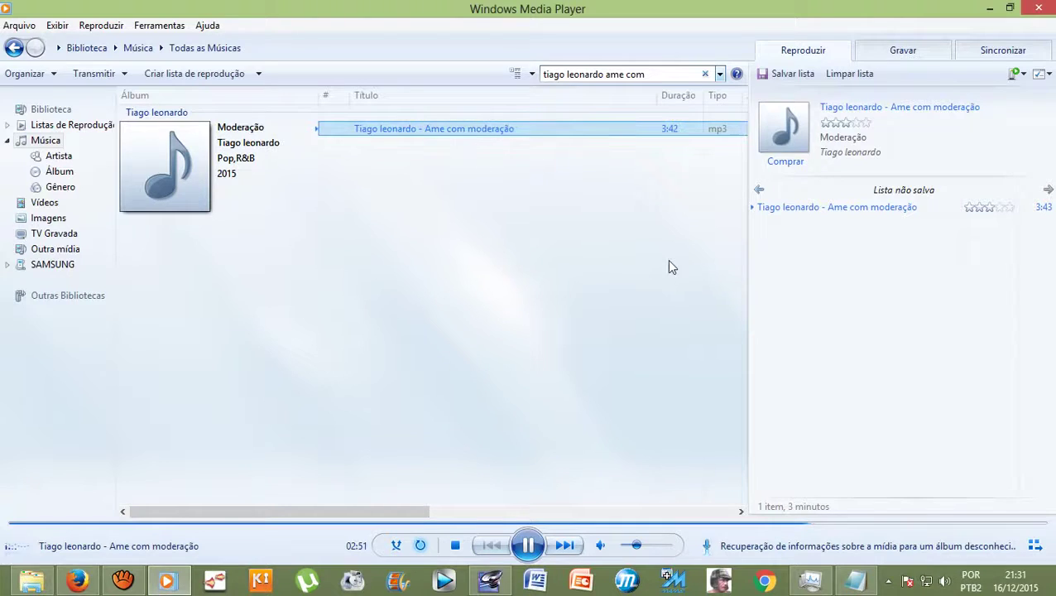
Switch to File Explorer and open the folder of the singer's video images inside Imagens
{"action": "left_click", "coordinate": [32, 581]}
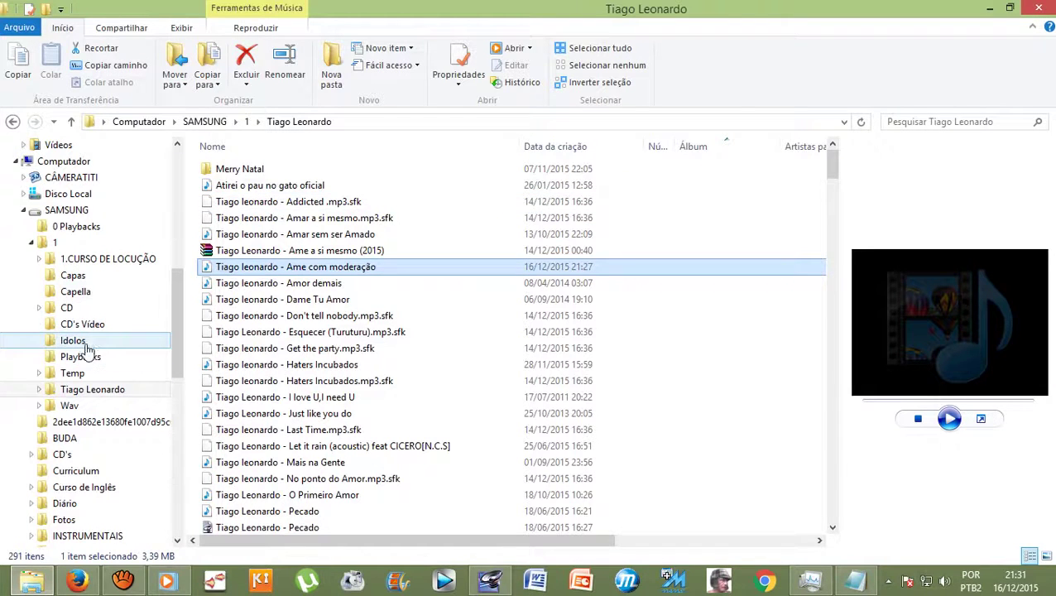
{"action": "mouse_move", "coordinate": [175, 297]}
{"action": "left_mouse_down"}
{"action": "mouse_move", "coordinate": [176, 320]}
{"action": "mouse_move", "coordinate": [174, 245]}
{"action": "left_mouse_up"}
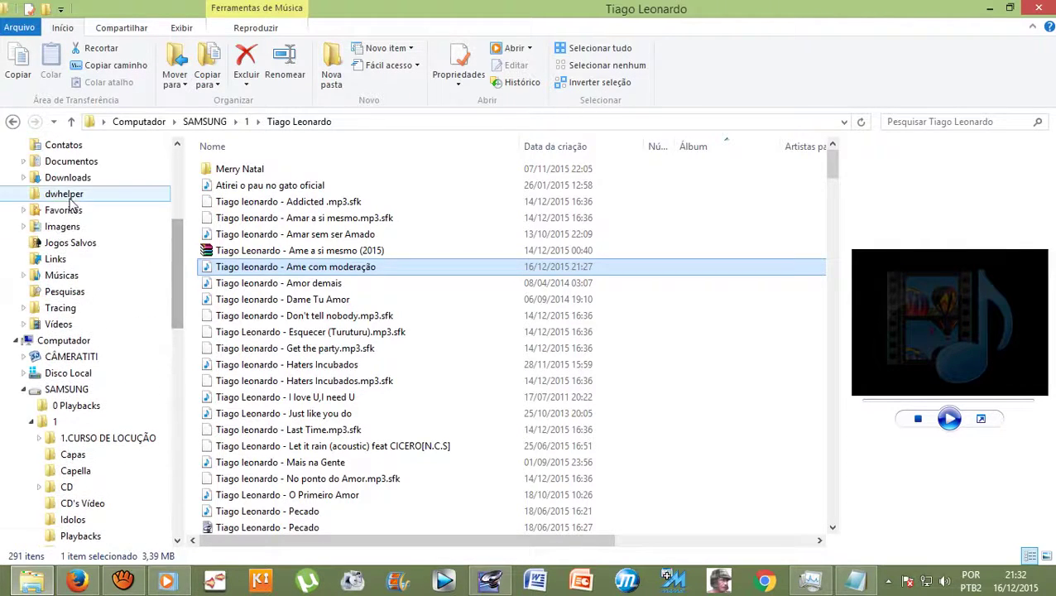
{"action": "left_click", "coordinate": [73, 227]}
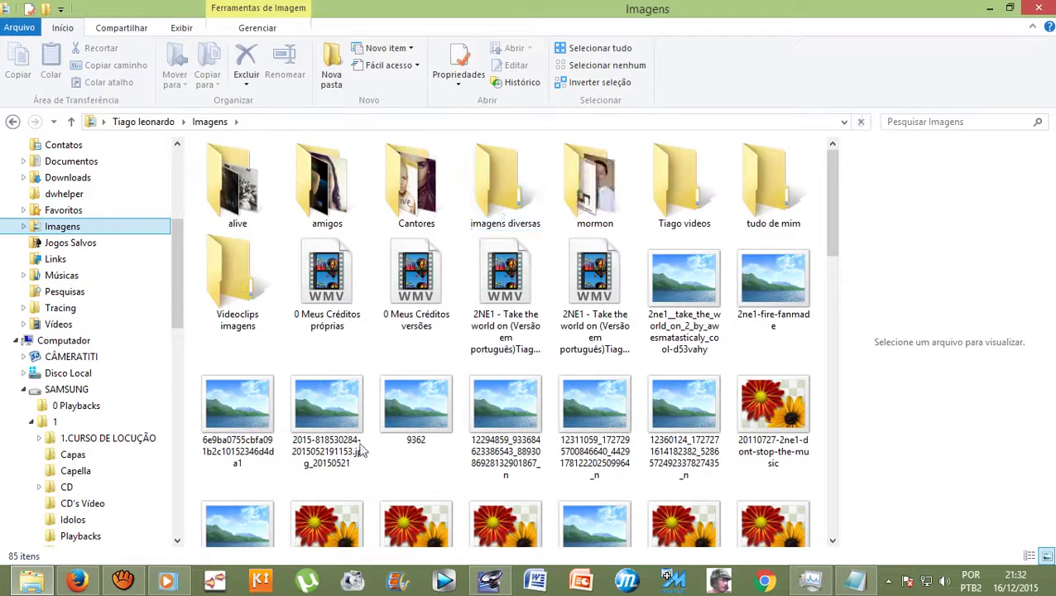
{"action": "left_click", "coordinate": [168, 581]}
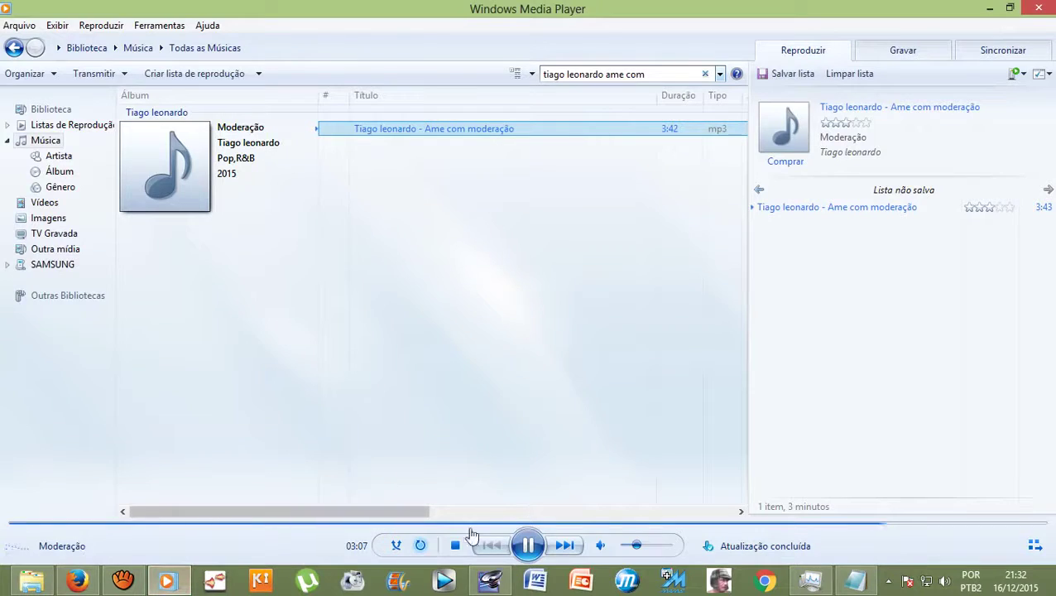
{"action": "left_click", "coordinate": [30, 582]}
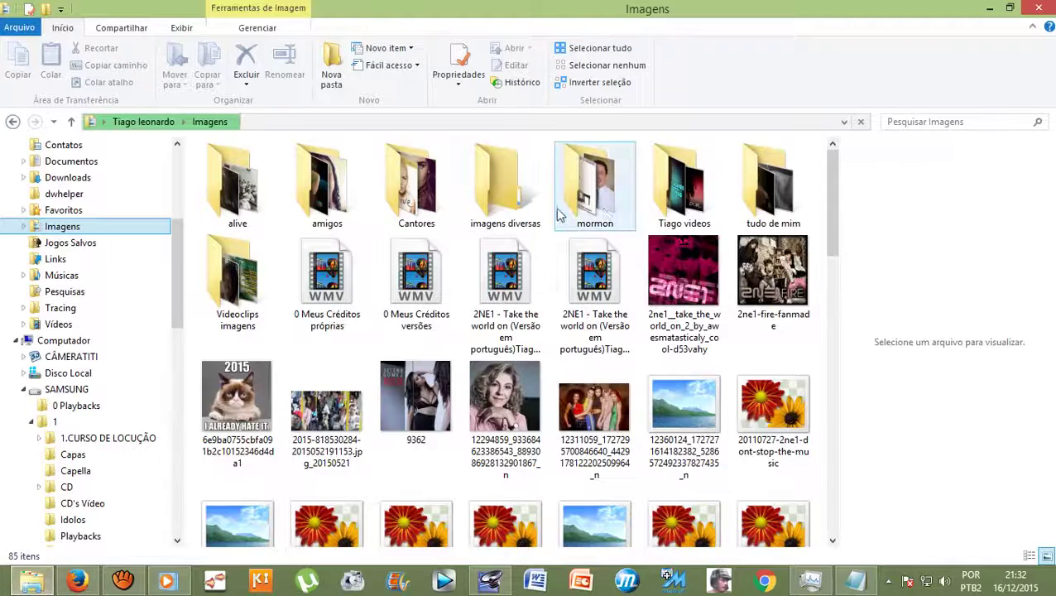
{"action": "double_click", "coordinate": [686, 199]}
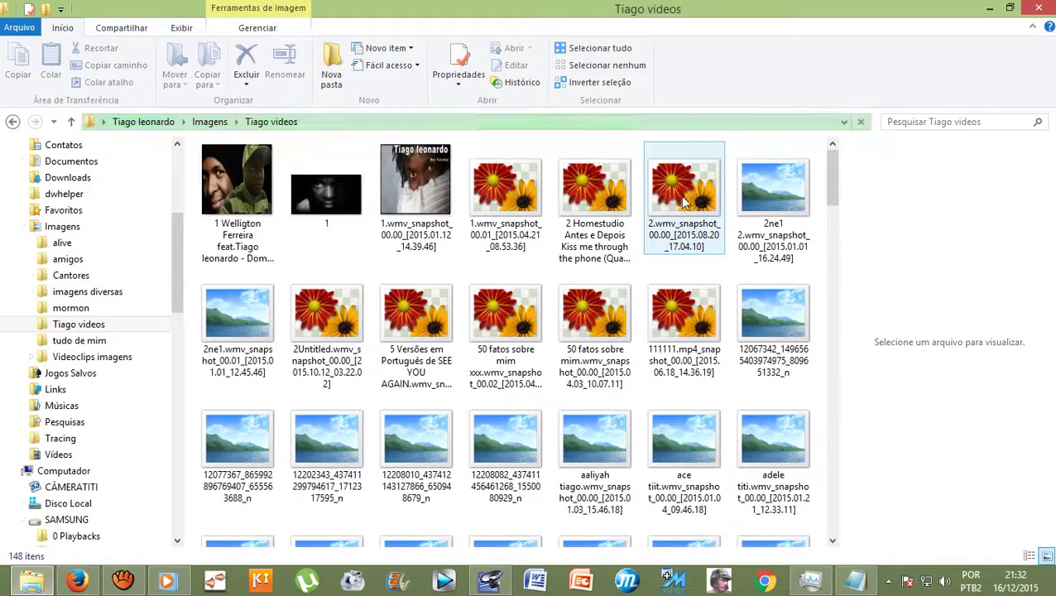
Copy the square portrait image Untitled.wmv_snapshot_00.00_[2015.10.12_03.22.30] from the folder
{"action": "scroll", "coordinate": [758, 236], "scroll_direction": "down", "scroll_amount": 3}
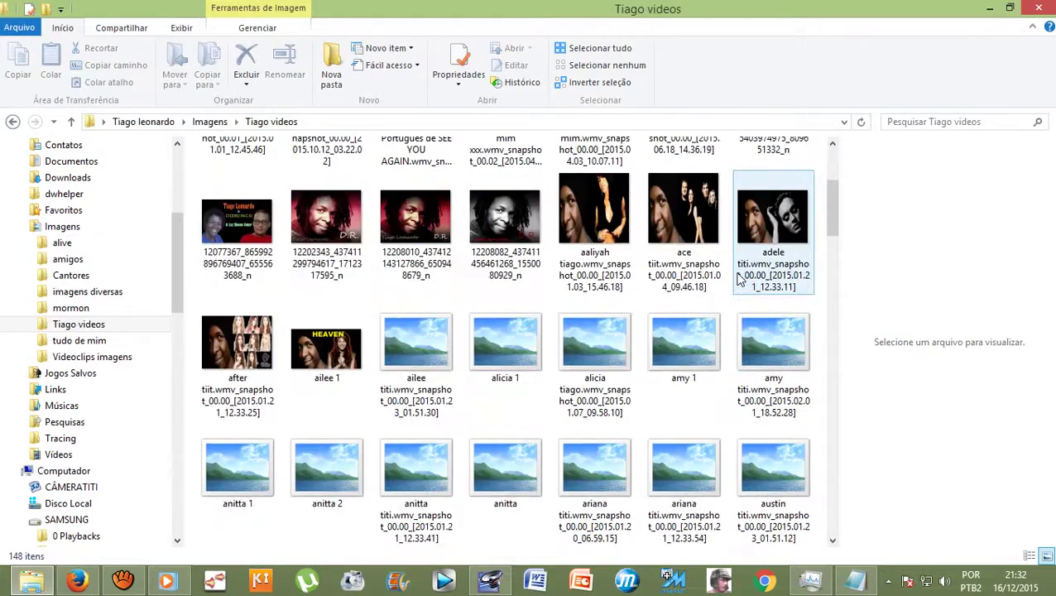
{"action": "scroll", "coordinate": [739, 280], "scroll_direction": "down", "scroll_amount": 10}
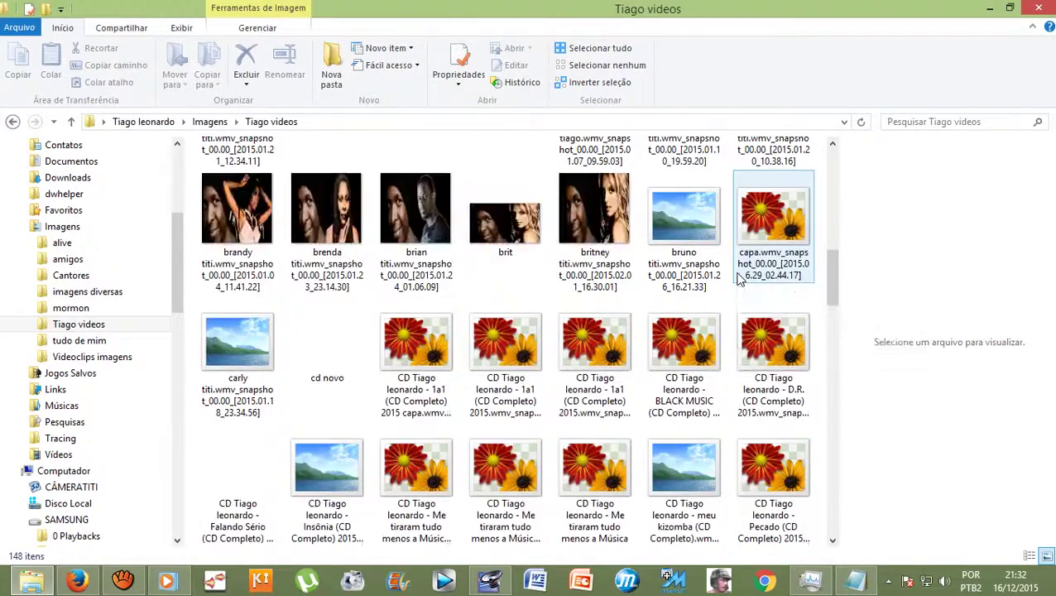
{"action": "scroll", "coordinate": [739, 280], "scroll_direction": "down", "scroll_amount": 15}
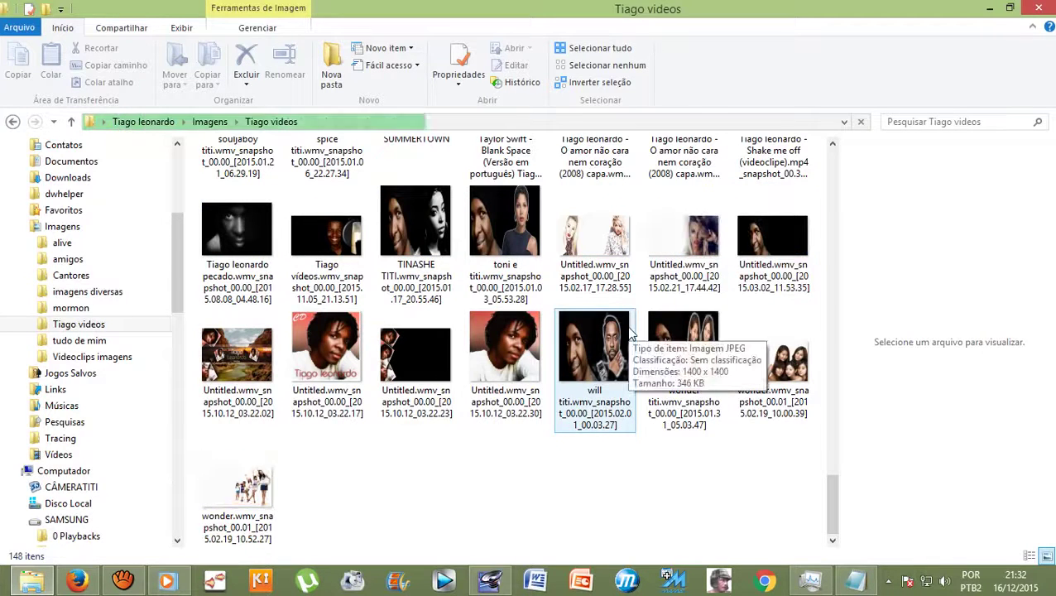
{"action": "left_click", "coordinate": [508, 361]}
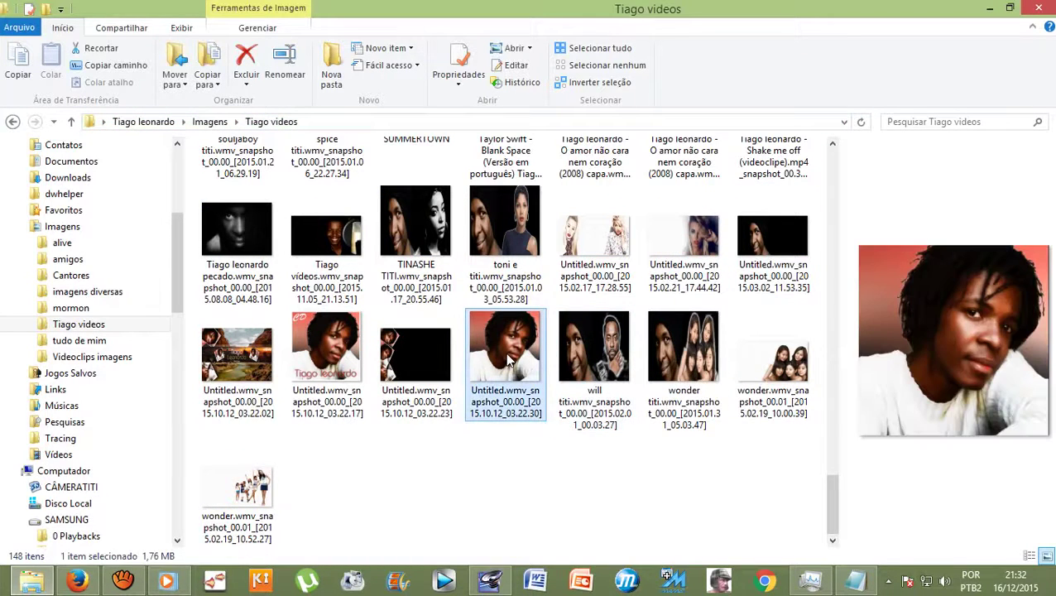
{"action": "right_click", "coordinate": [508, 358]}
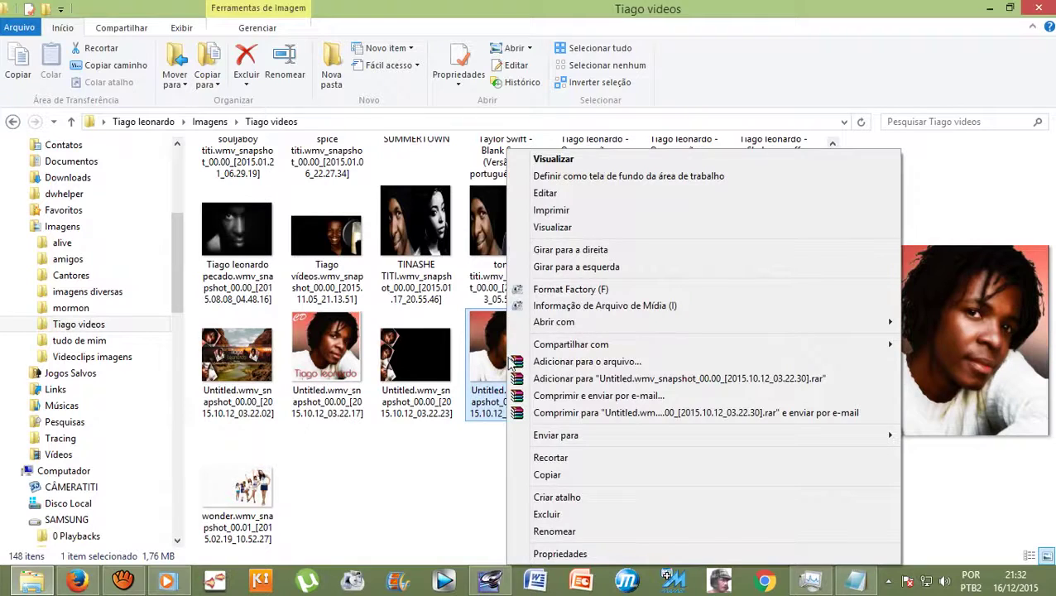
{"action": "left_click", "coordinate": [548, 475]}
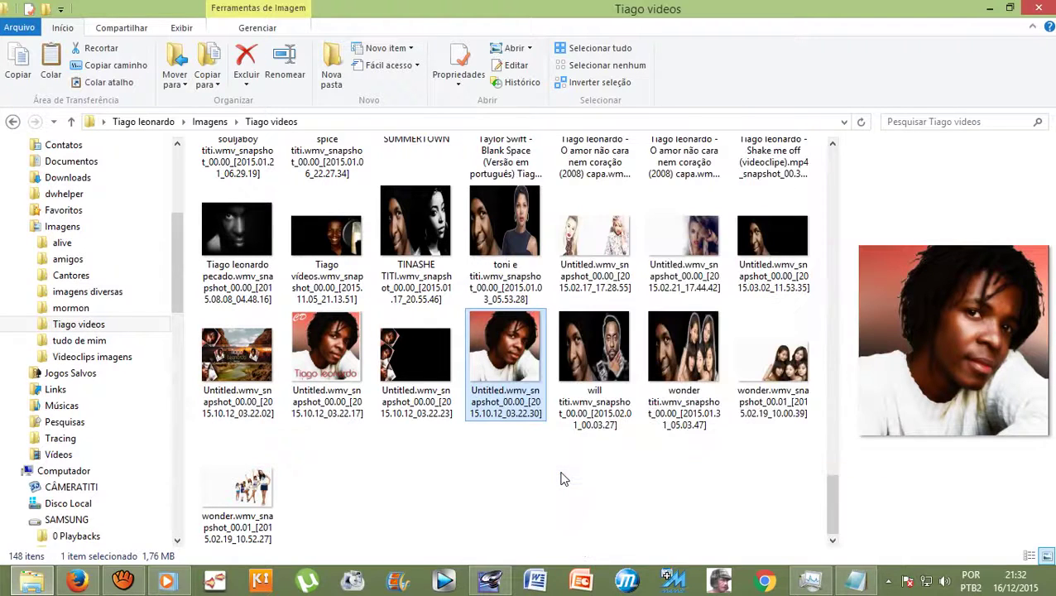
Switch to Windows Media Player and paste the copied portrait as the album art of "Moderação"
{"action": "left_click", "coordinate": [167, 581]}
{"action": "right_click", "coordinate": [159, 184]}
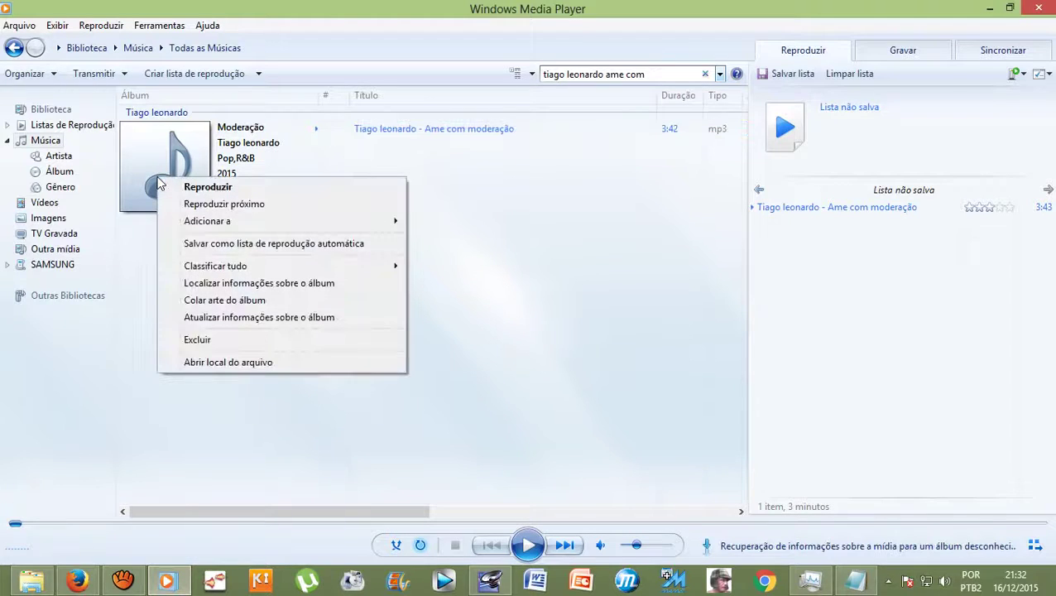
{"action": "left_click", "coordinate": [197, 303]}
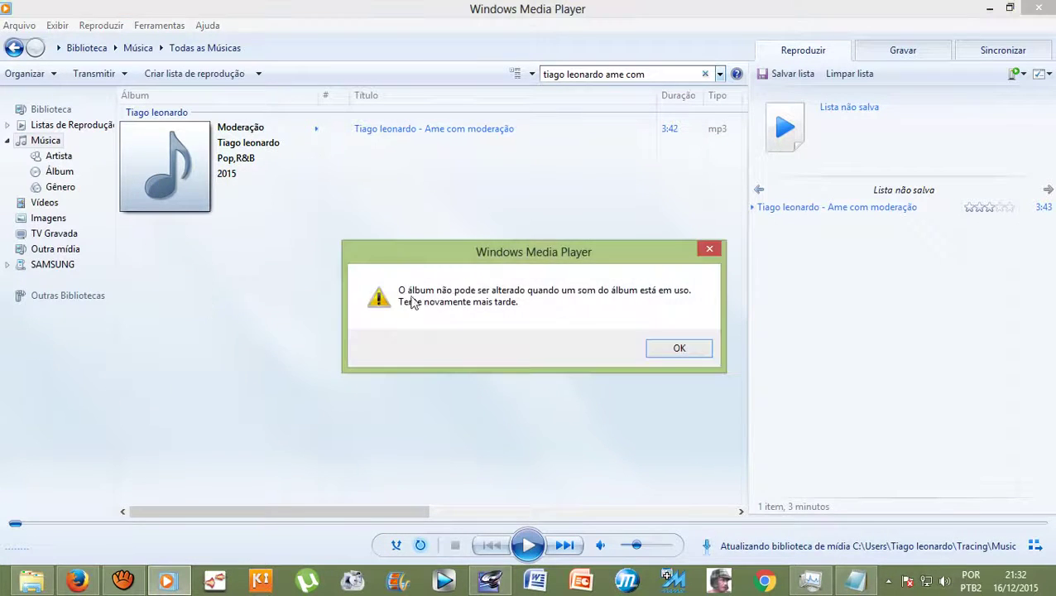
{"action": "left_click", "coordinate": [680, 351]}
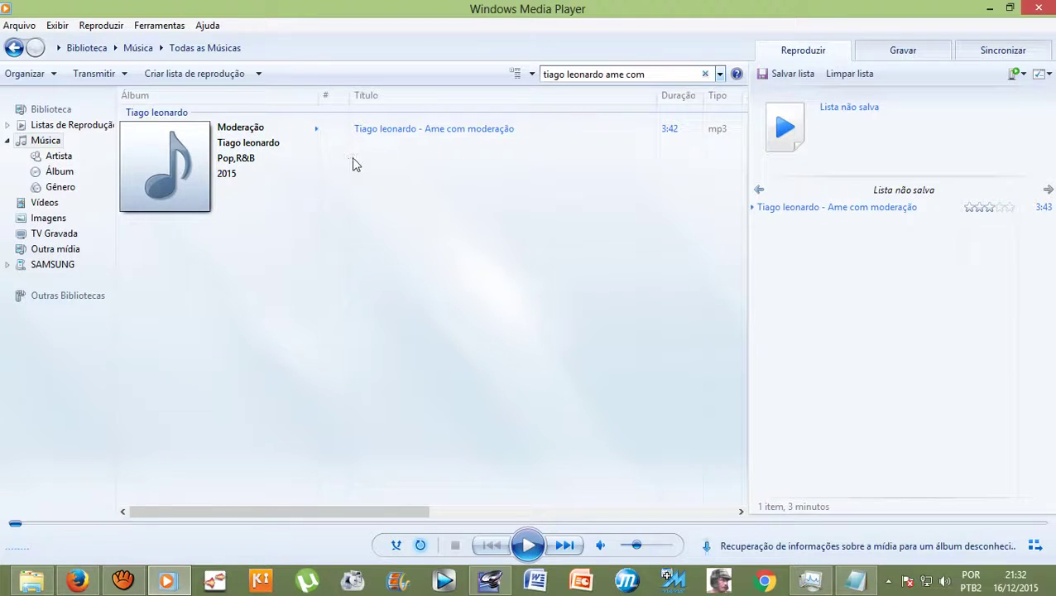
Close Windows Media Player, reopen it by playing "Ame com moderação" from the song's folder, and show the library maximized
{"action": "left_click", "coordinate": [1040, 10]}
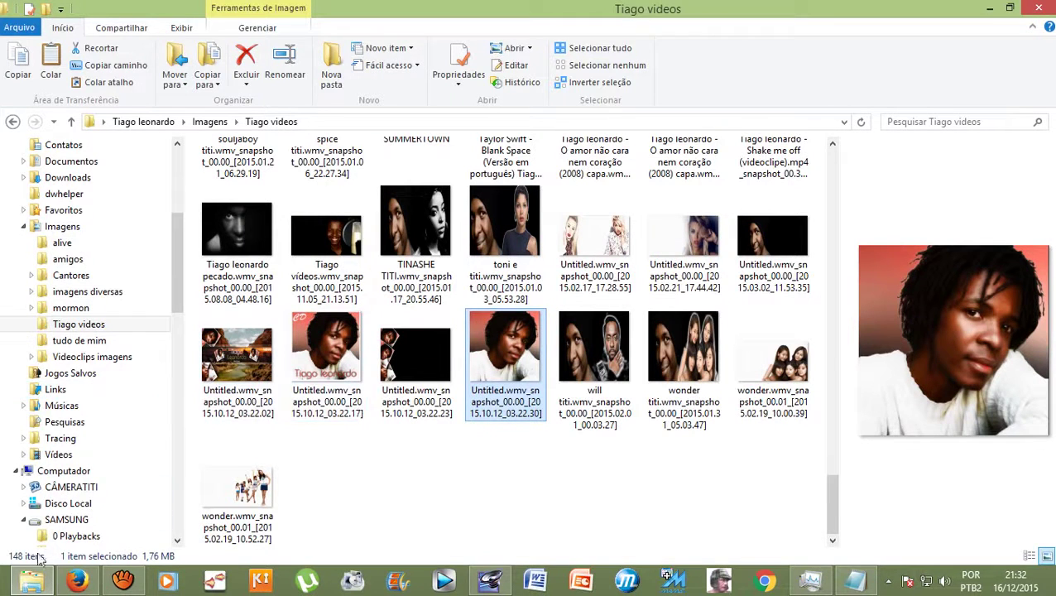
{"action": "left_click", "coordinate": [13, 122]}
{"action": "left_click", "coordinate": [13, 122]}
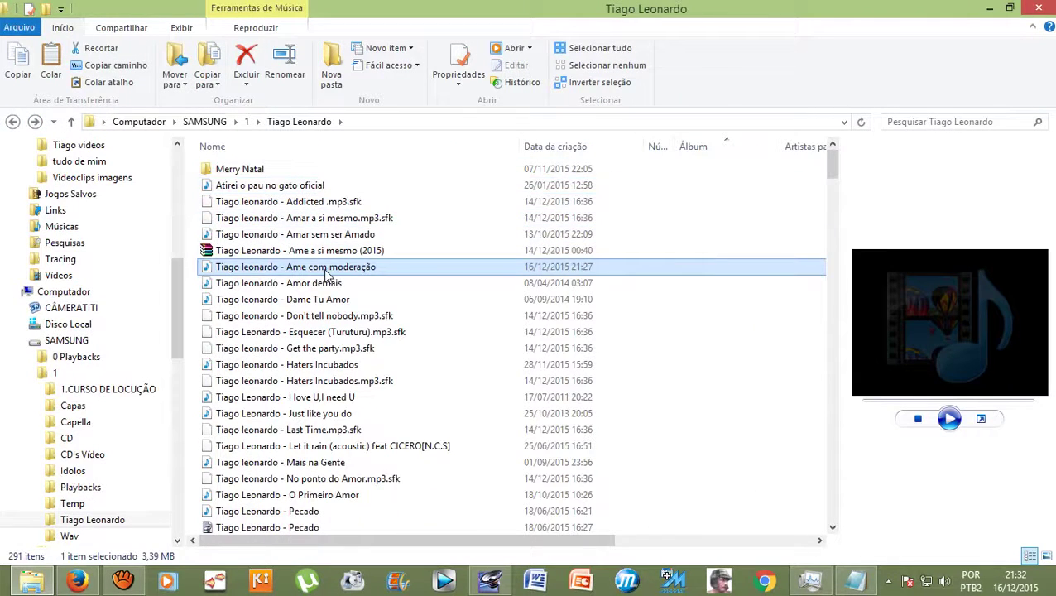
{"action": "double_click", "coordinate": [327, 274]}
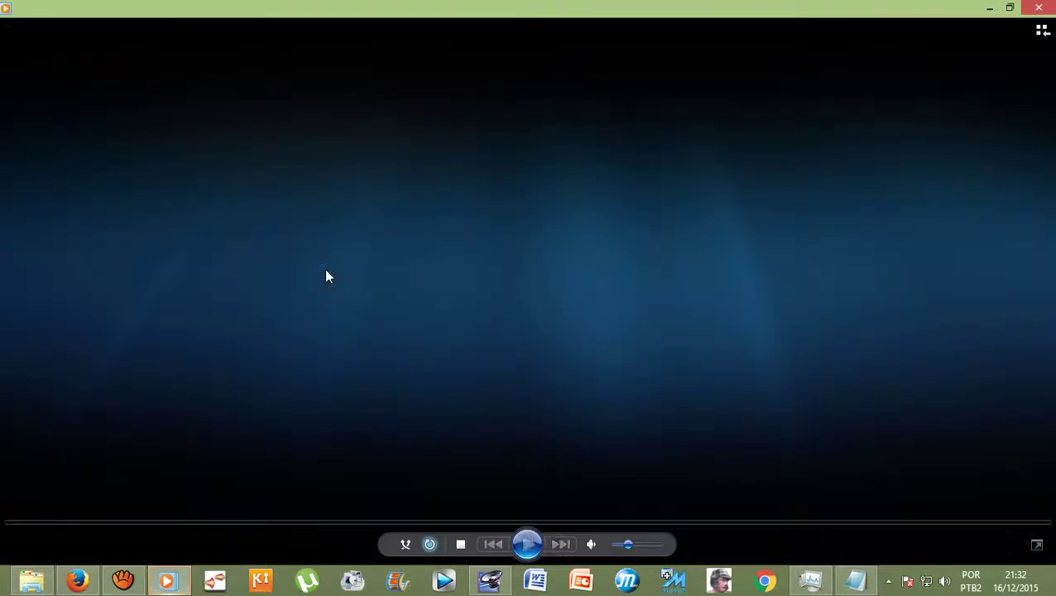
{"action": "left_click", "coordinate": [1041, 30]}
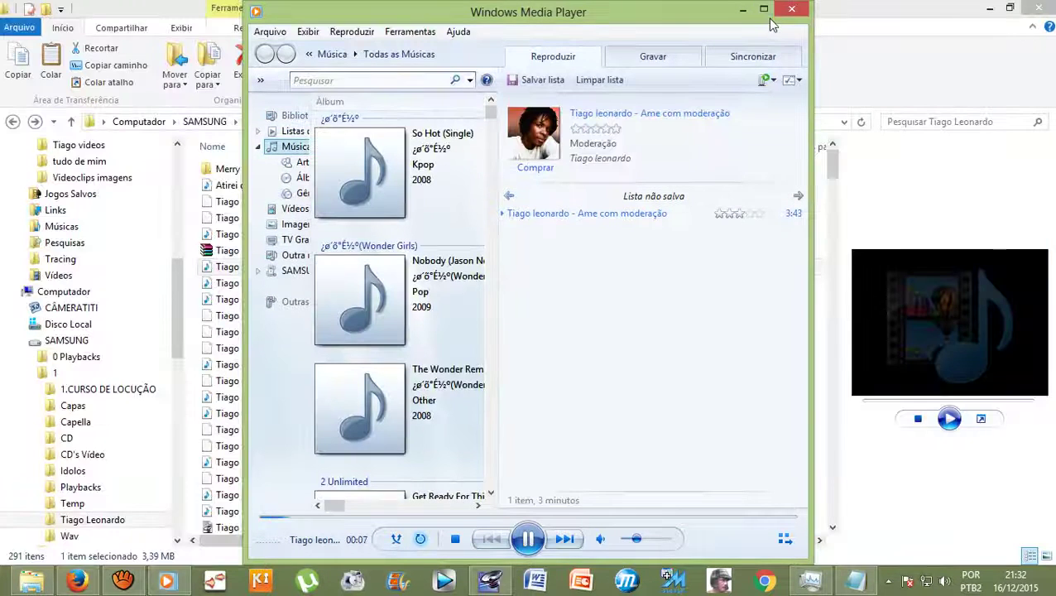
{"action": "left_click", "coordinate": [762, 9]}
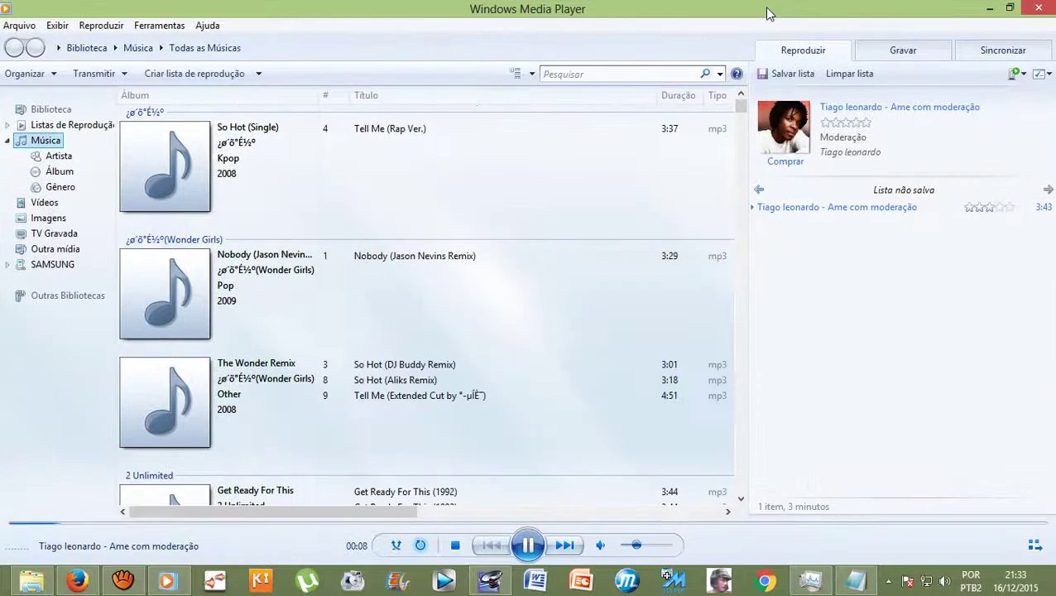
Search the music library for "moderaçã" to check the album's cover art
{"action": "left_click", "coordinate": [594, 73]}
{"action": "type", "text": "ti"}
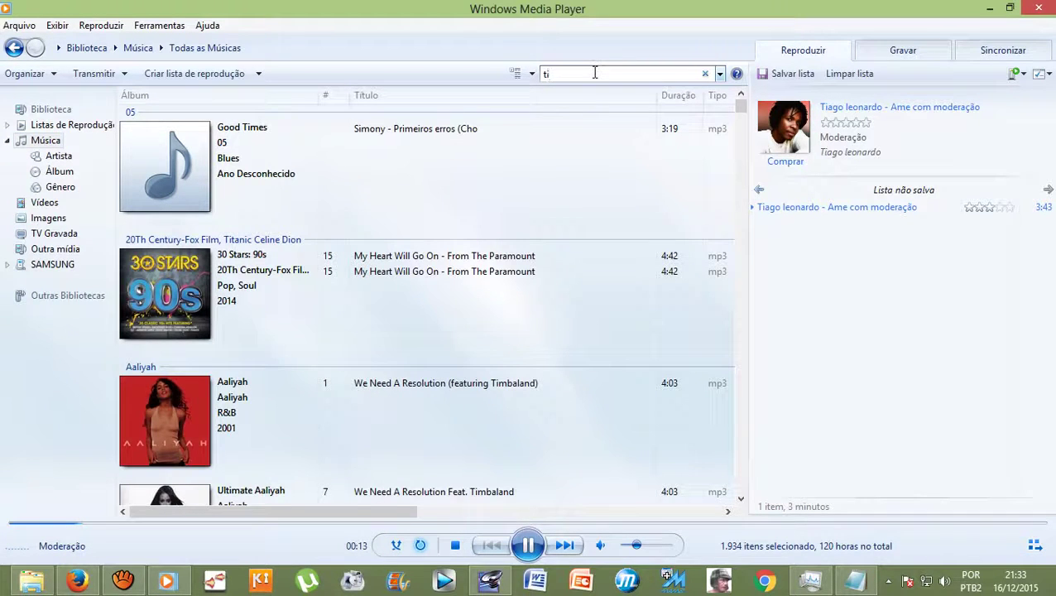
{"action": "key", "text": "BackSpace"}
{"action": "key", "text": "BackSpace"}
{"action": "type", "text": "mod"}
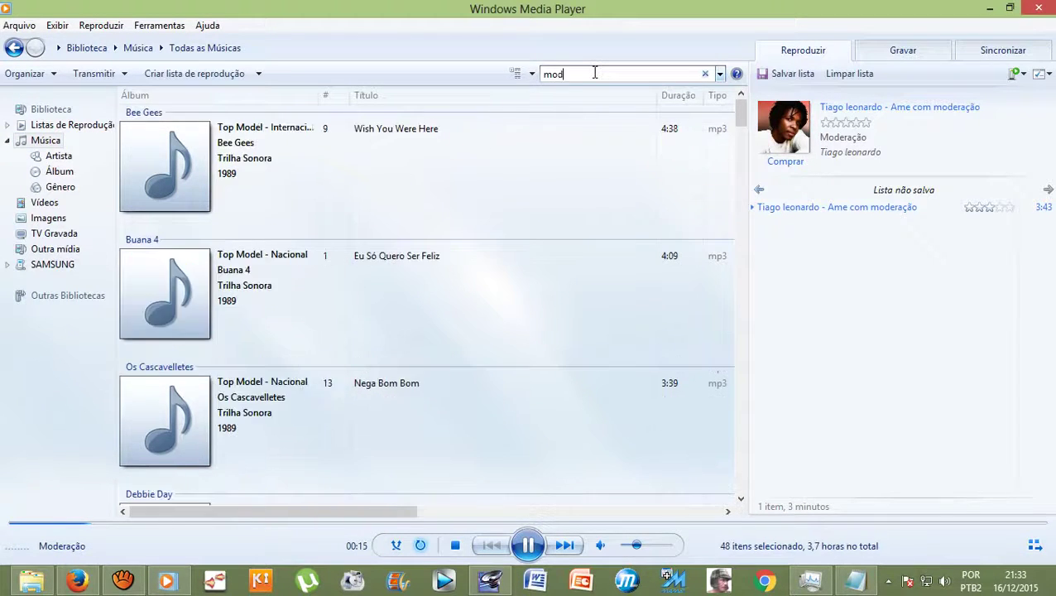
{"action": "type", "text": "eraçã"}
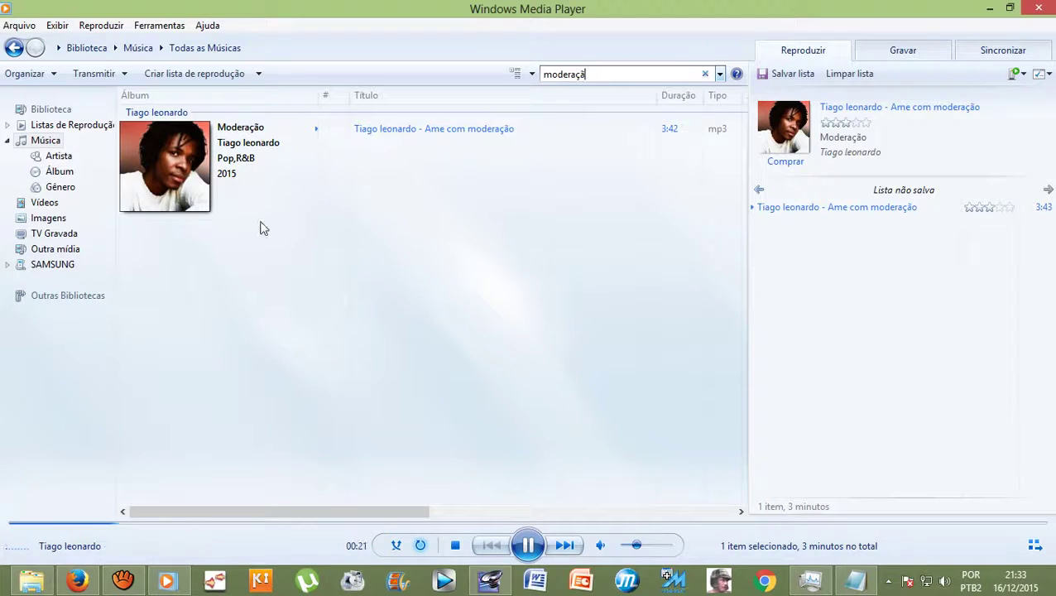
{"action": "left_click_drag", "start_coordinate": [283, 513], "coordinate": [5, 420]}
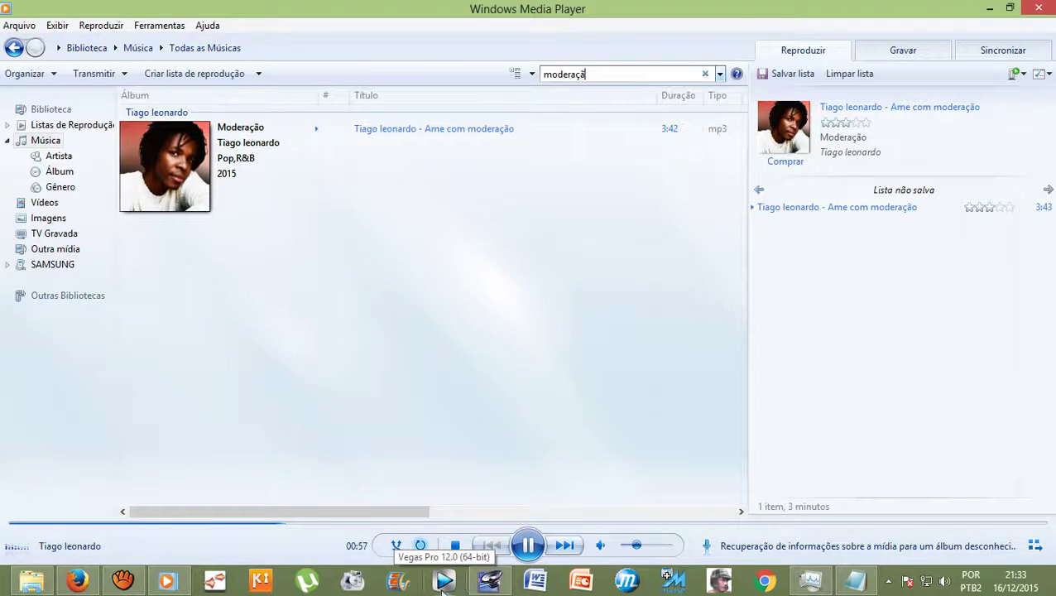
{"action": "left_click", "coordinate": [122, 585]}
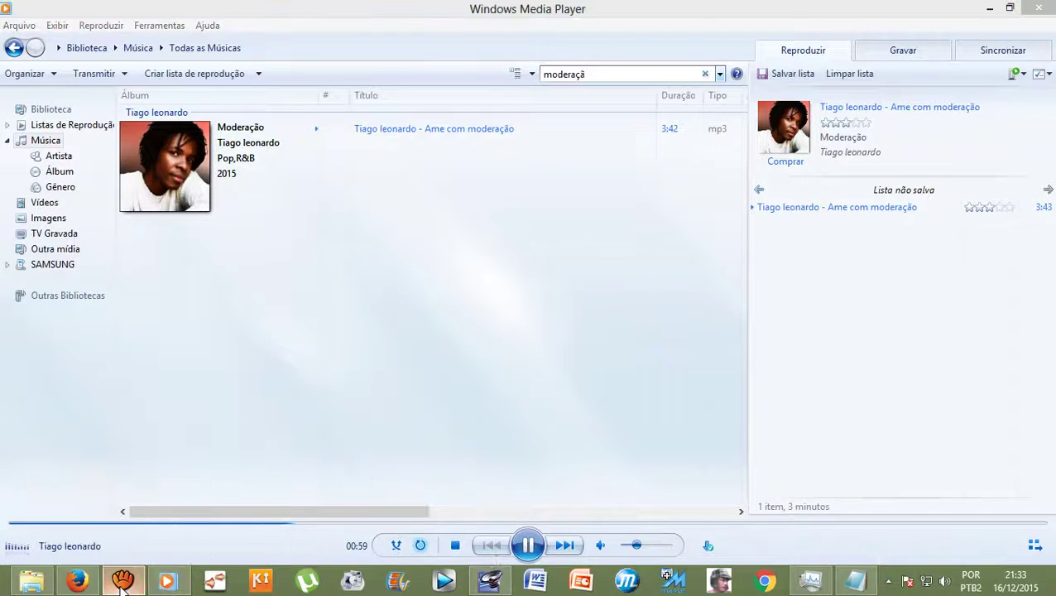